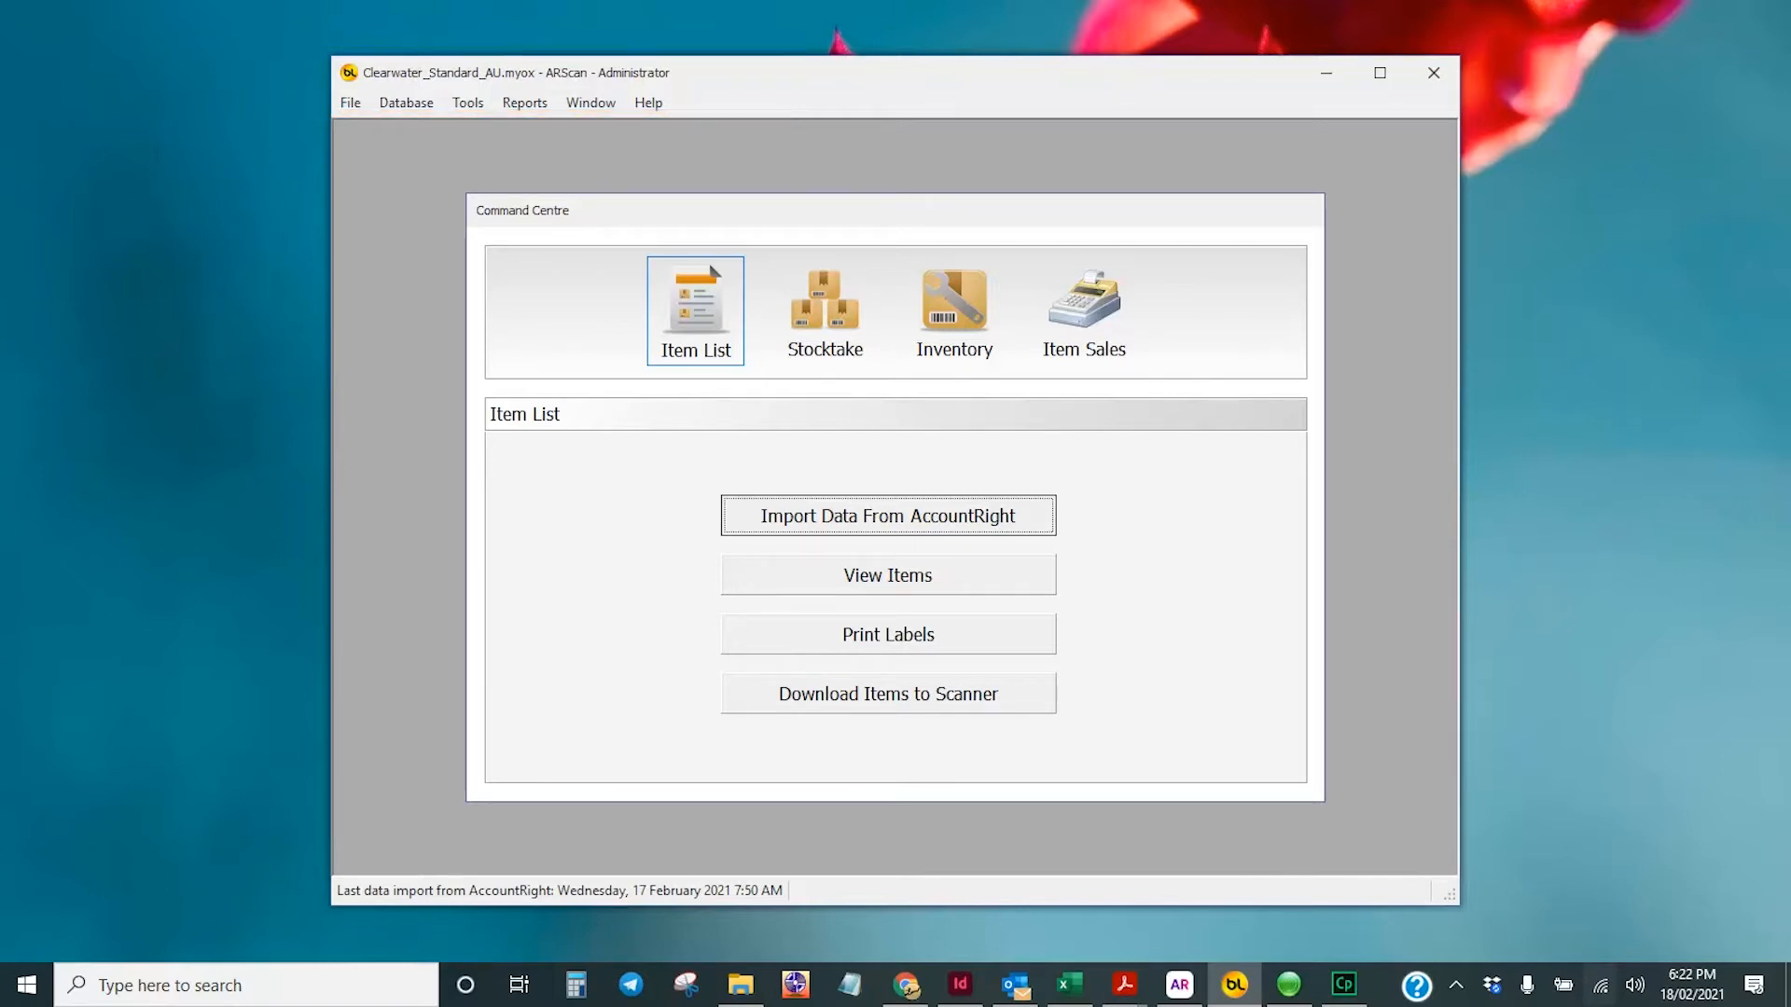
Open the program's Options window.
left_click(350, 102)
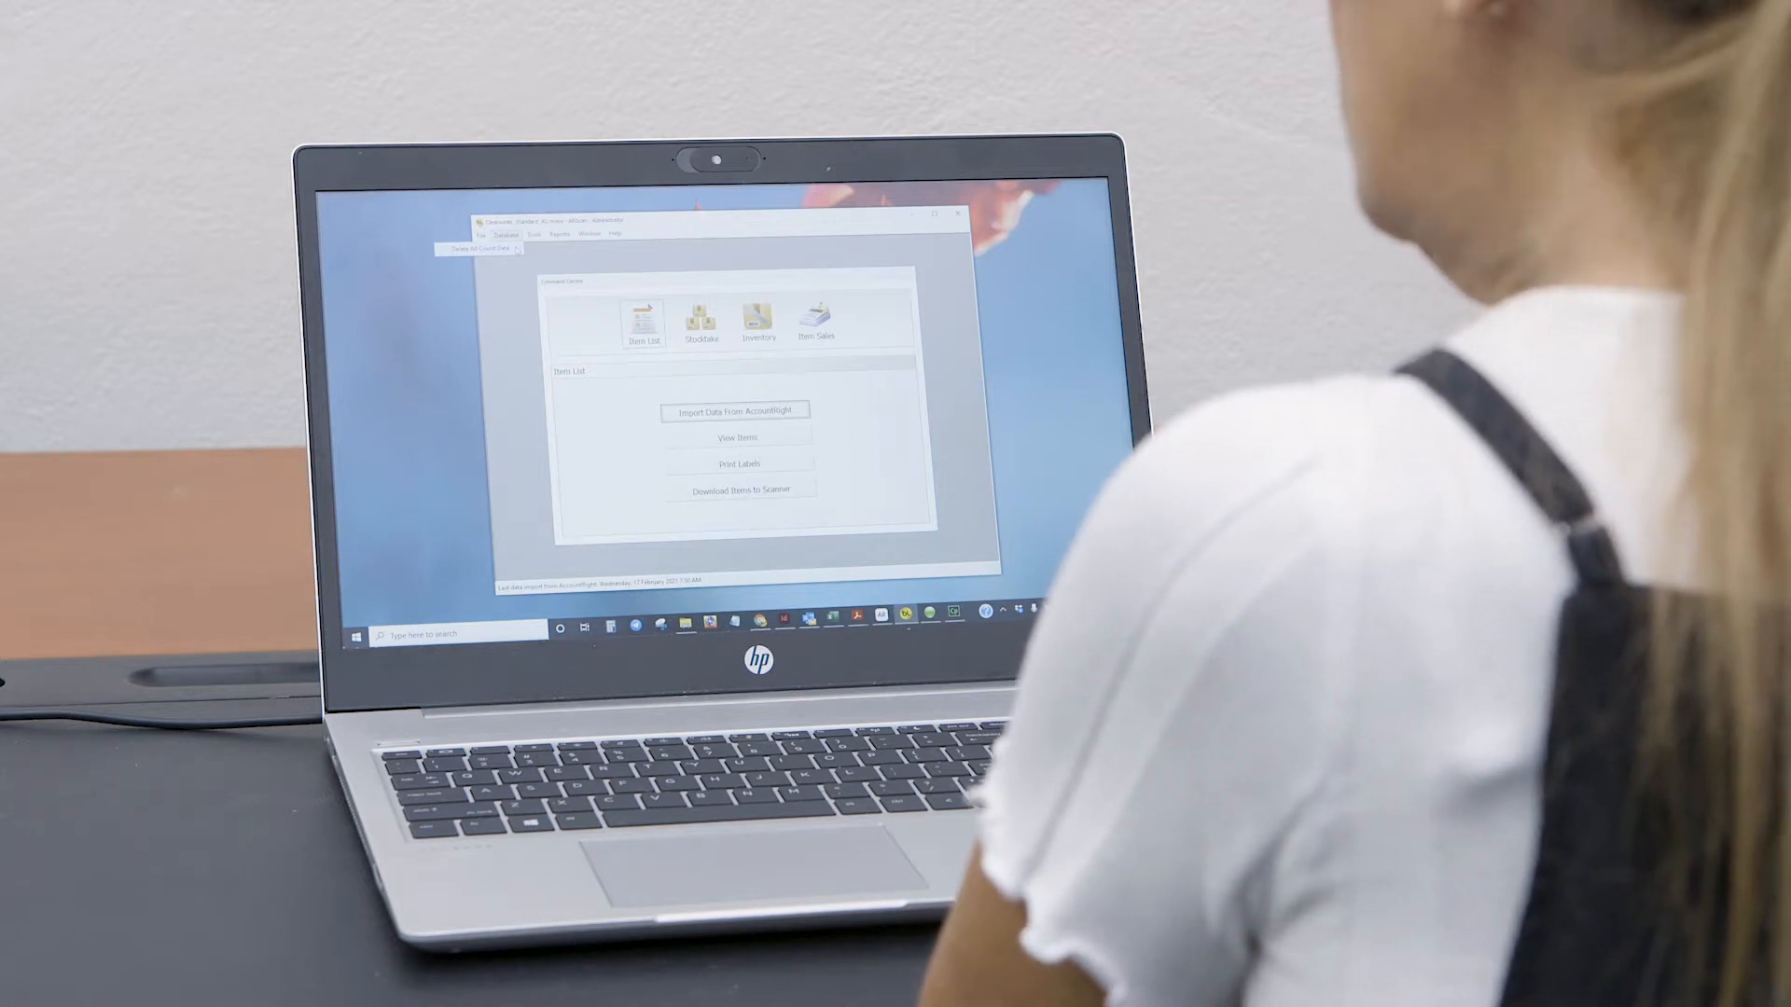
left_click(517, 238)
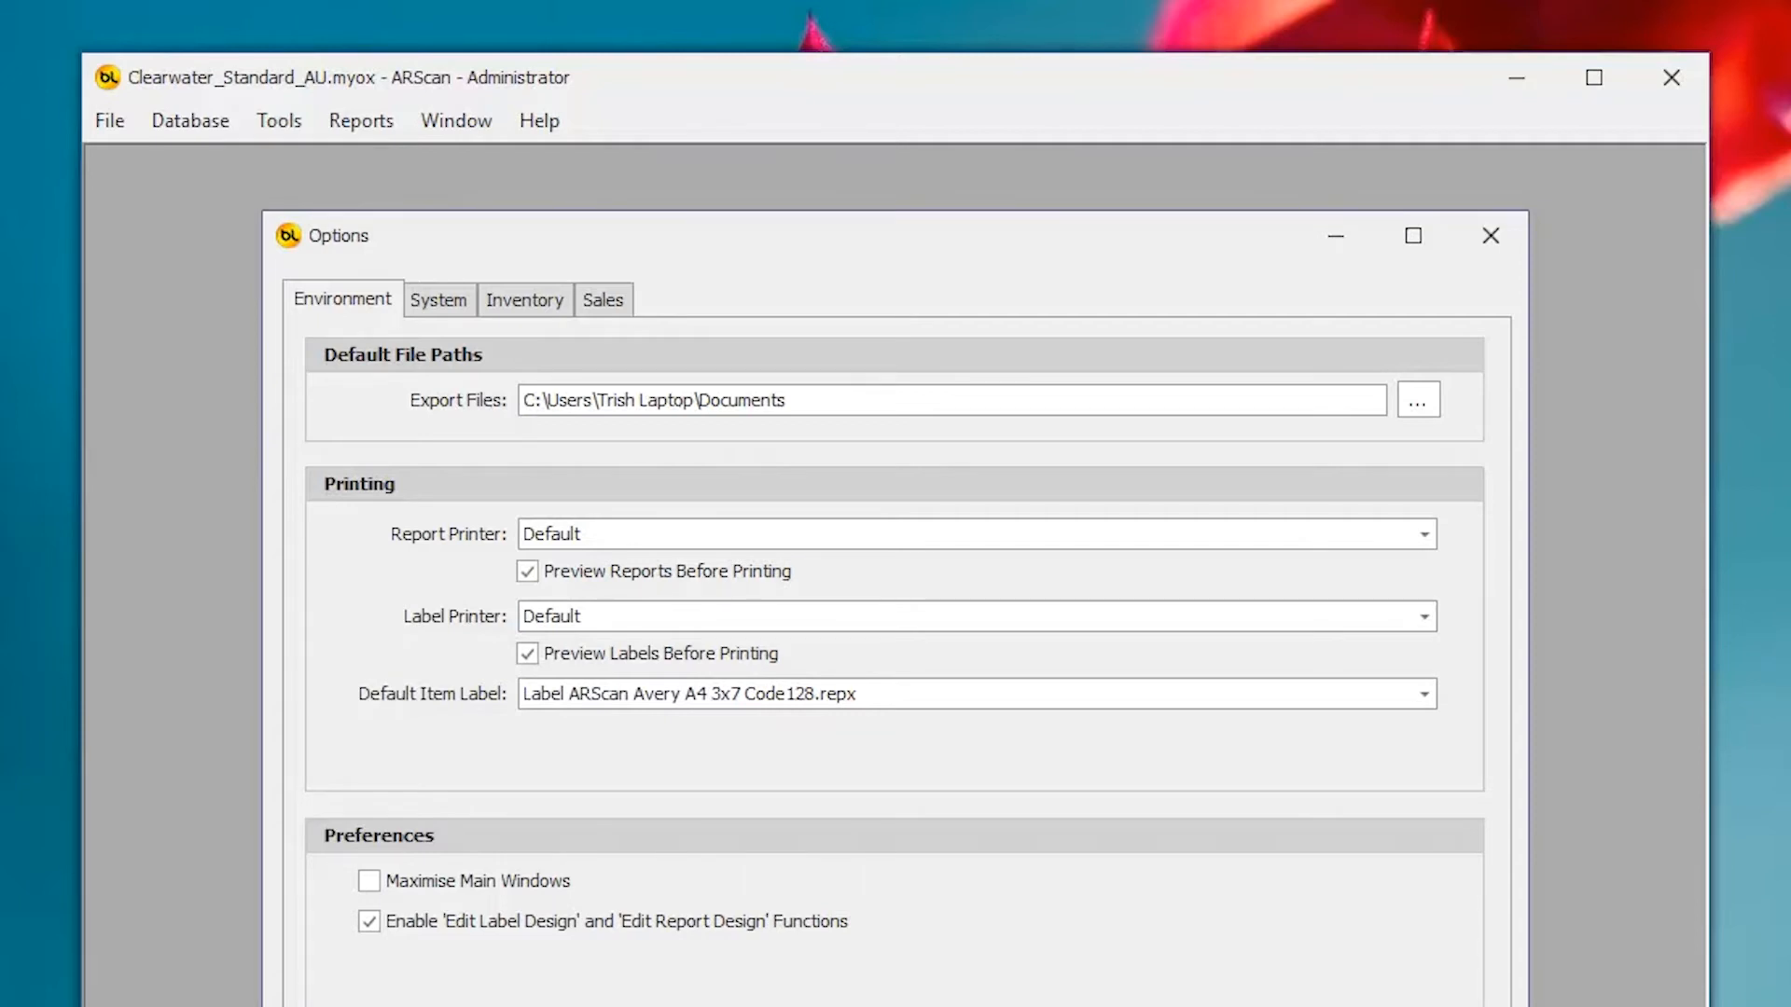
left_click(1418, 400)
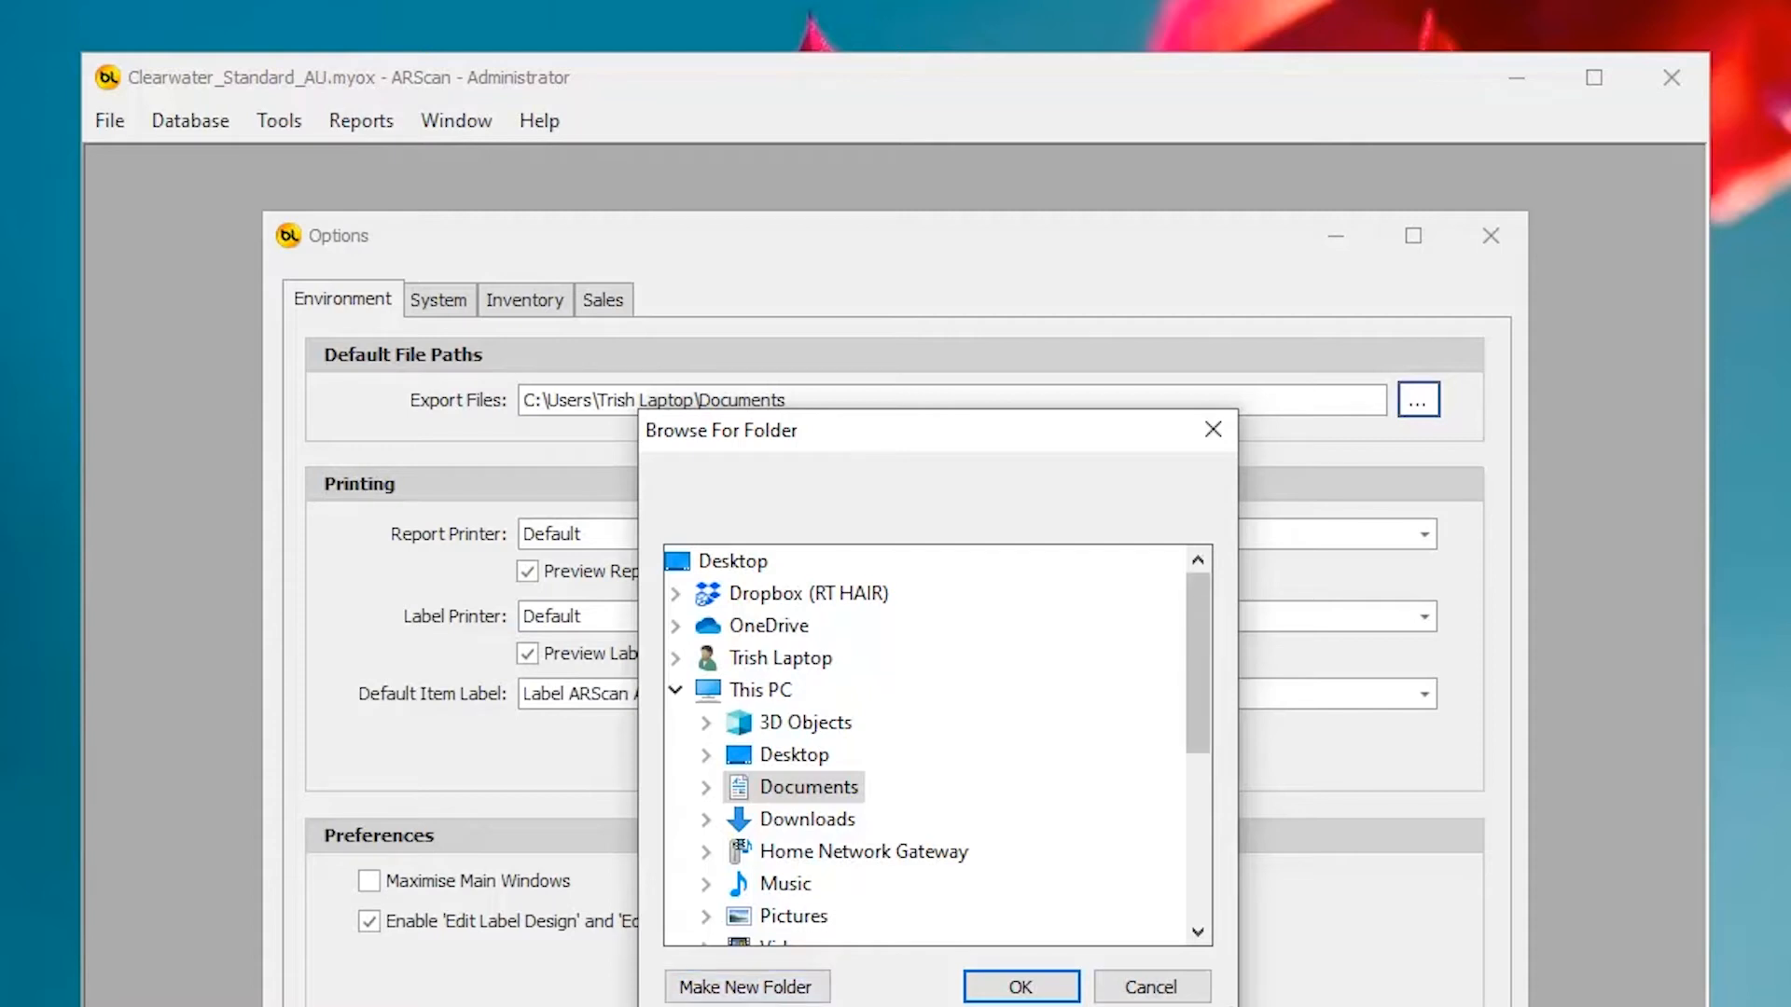
scroll(1166, 923, "down", 4)
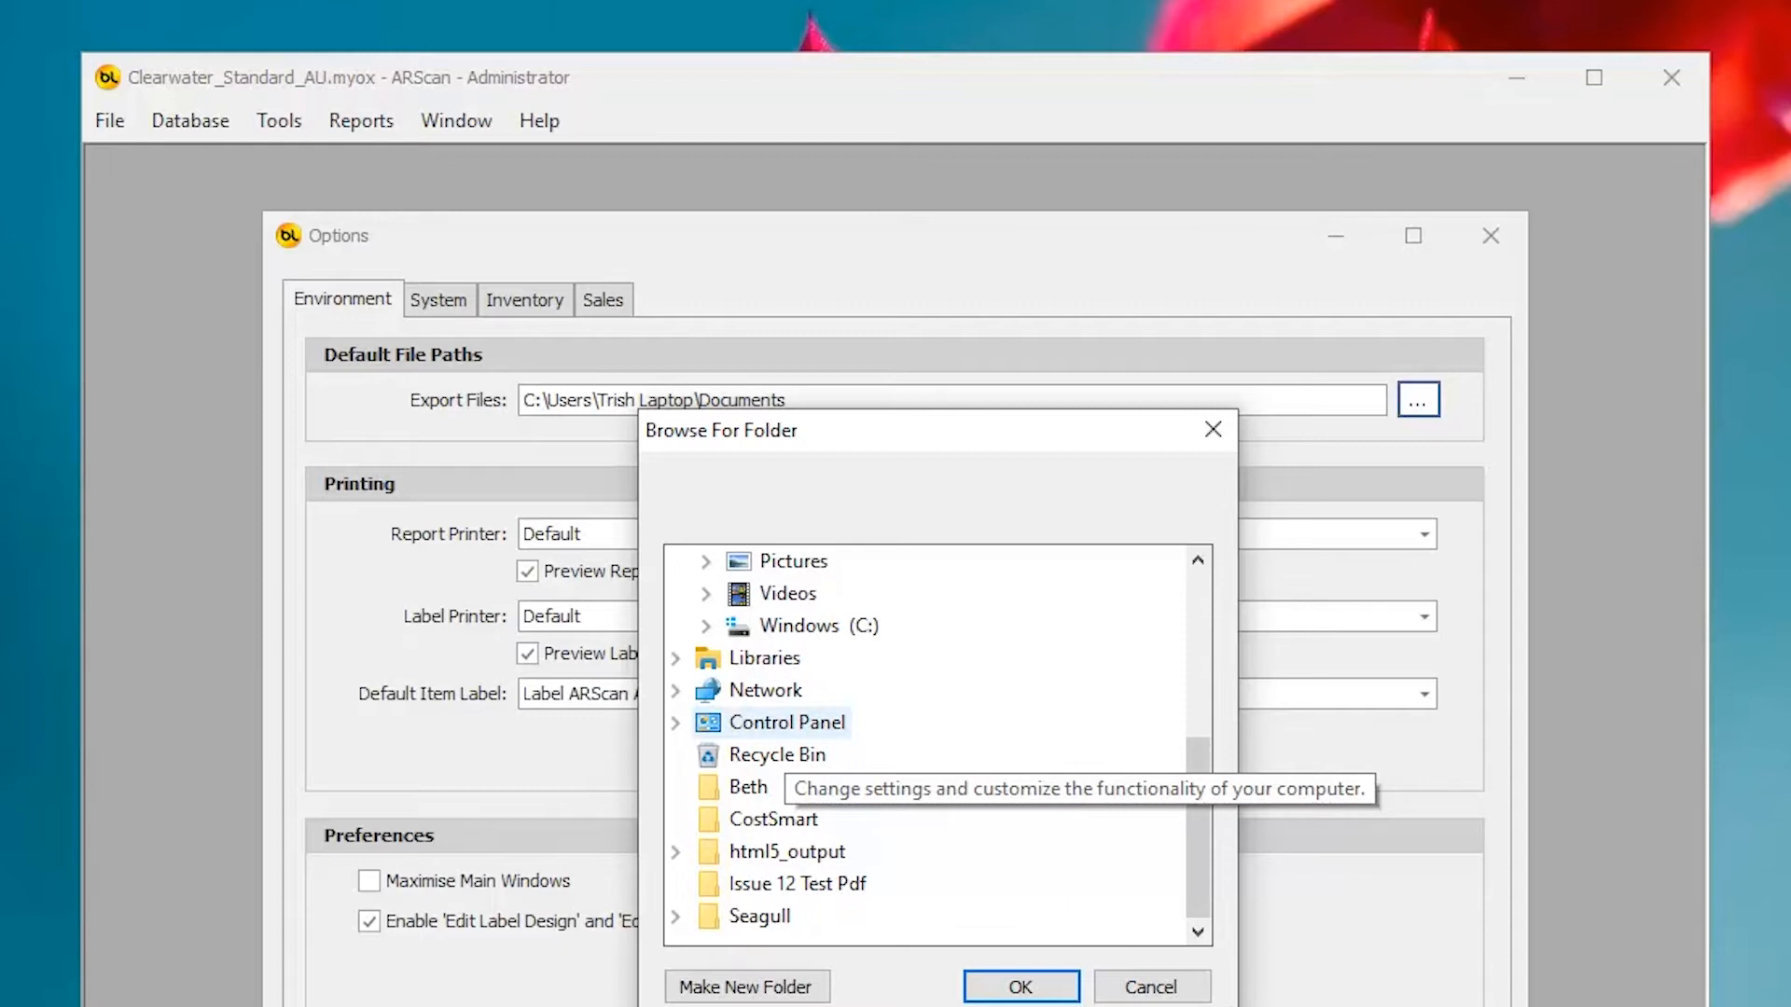
double_click(821, 625)
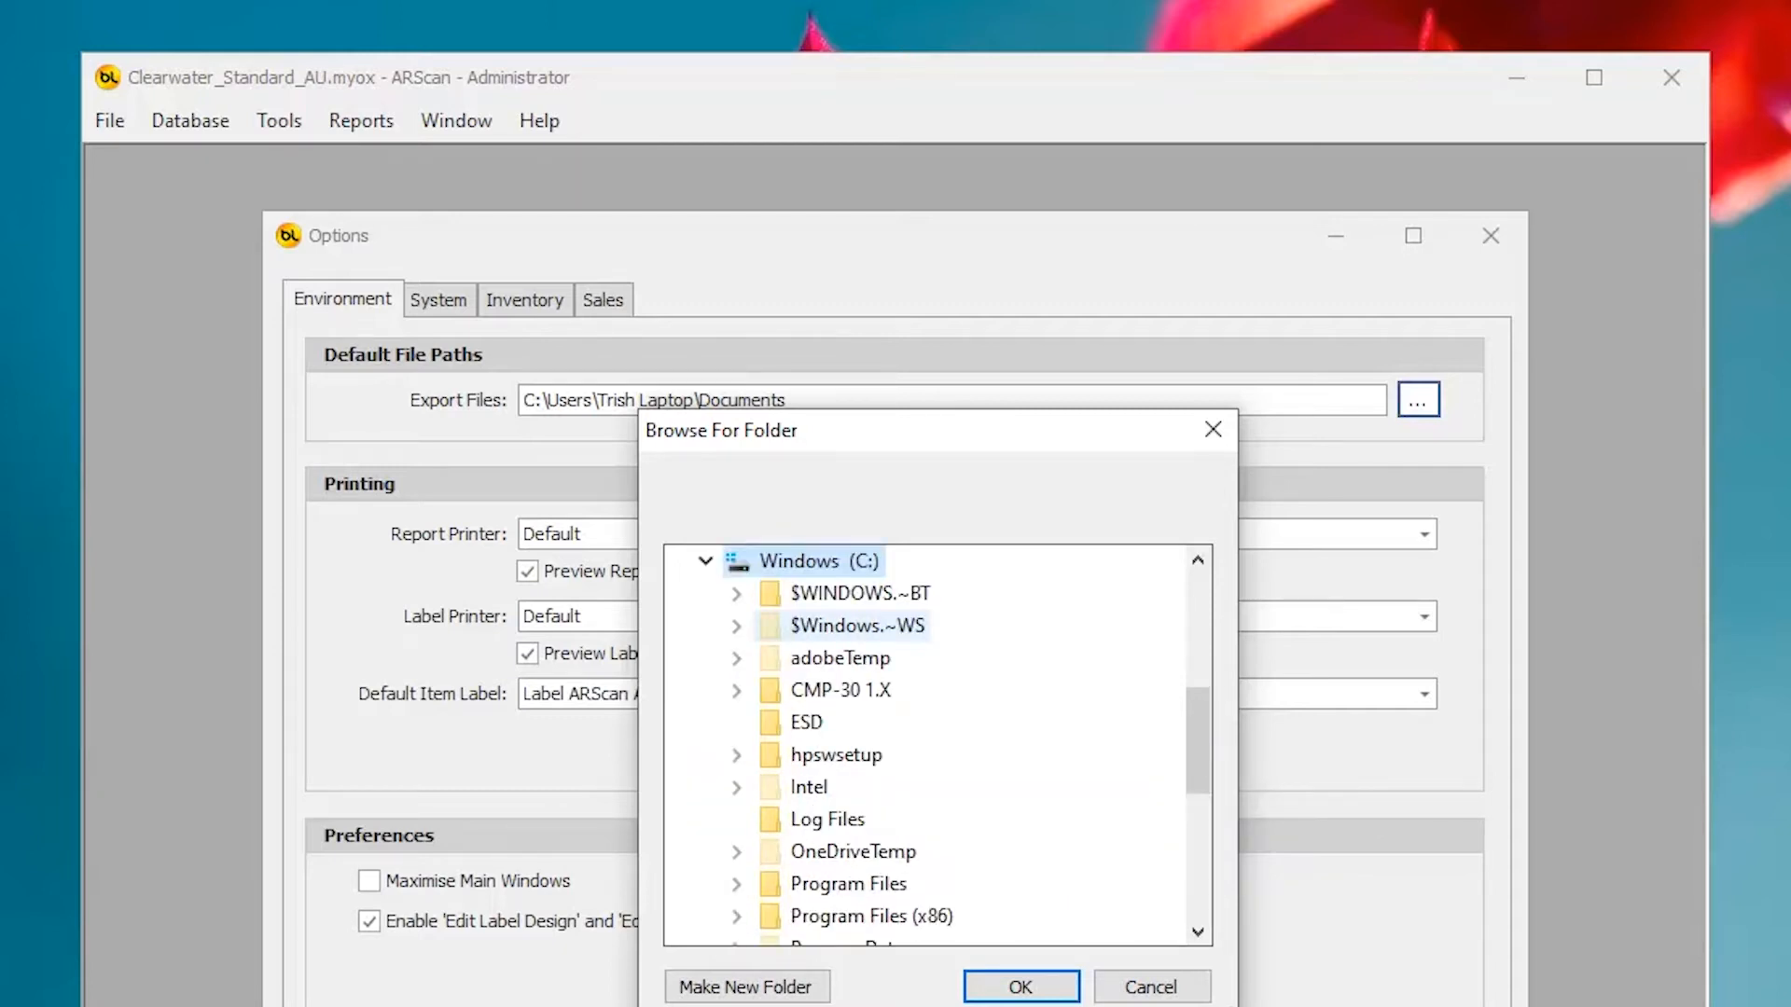
key("Escape")
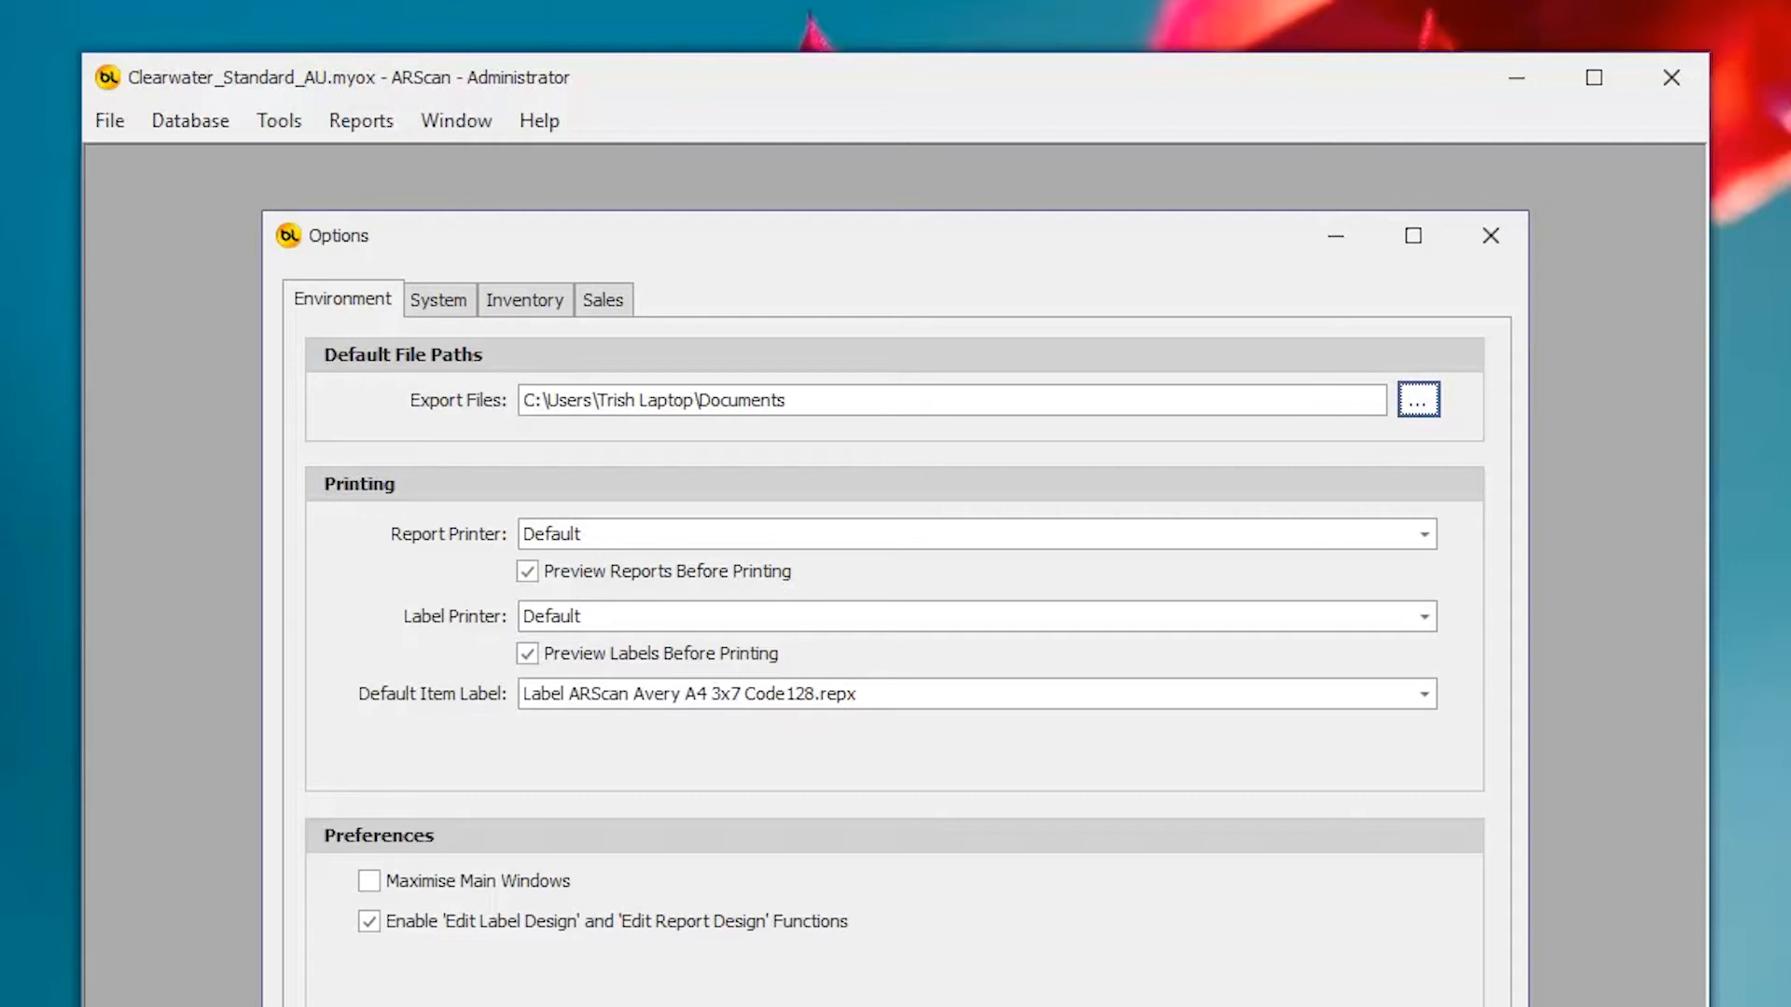
Set the report printer to OKI-MB562-41970D and the label printer to Citizen CL-E321.
left_click(1425, 534)
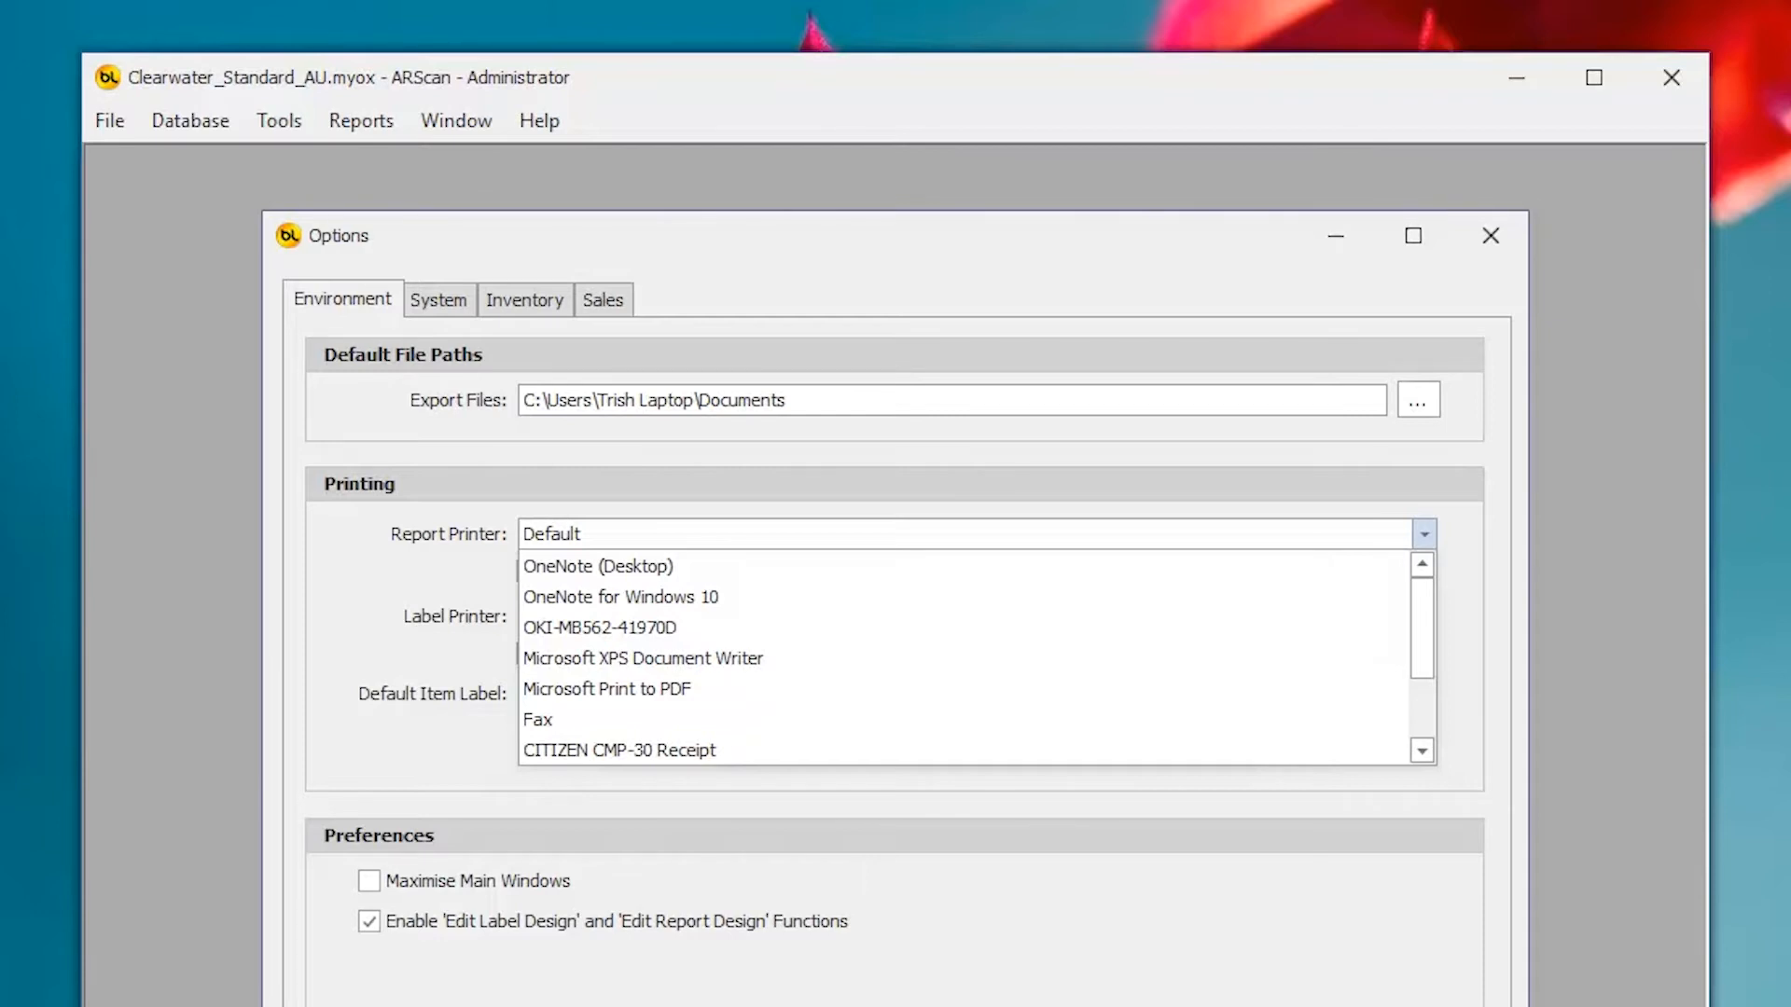
left_click(600, 628)
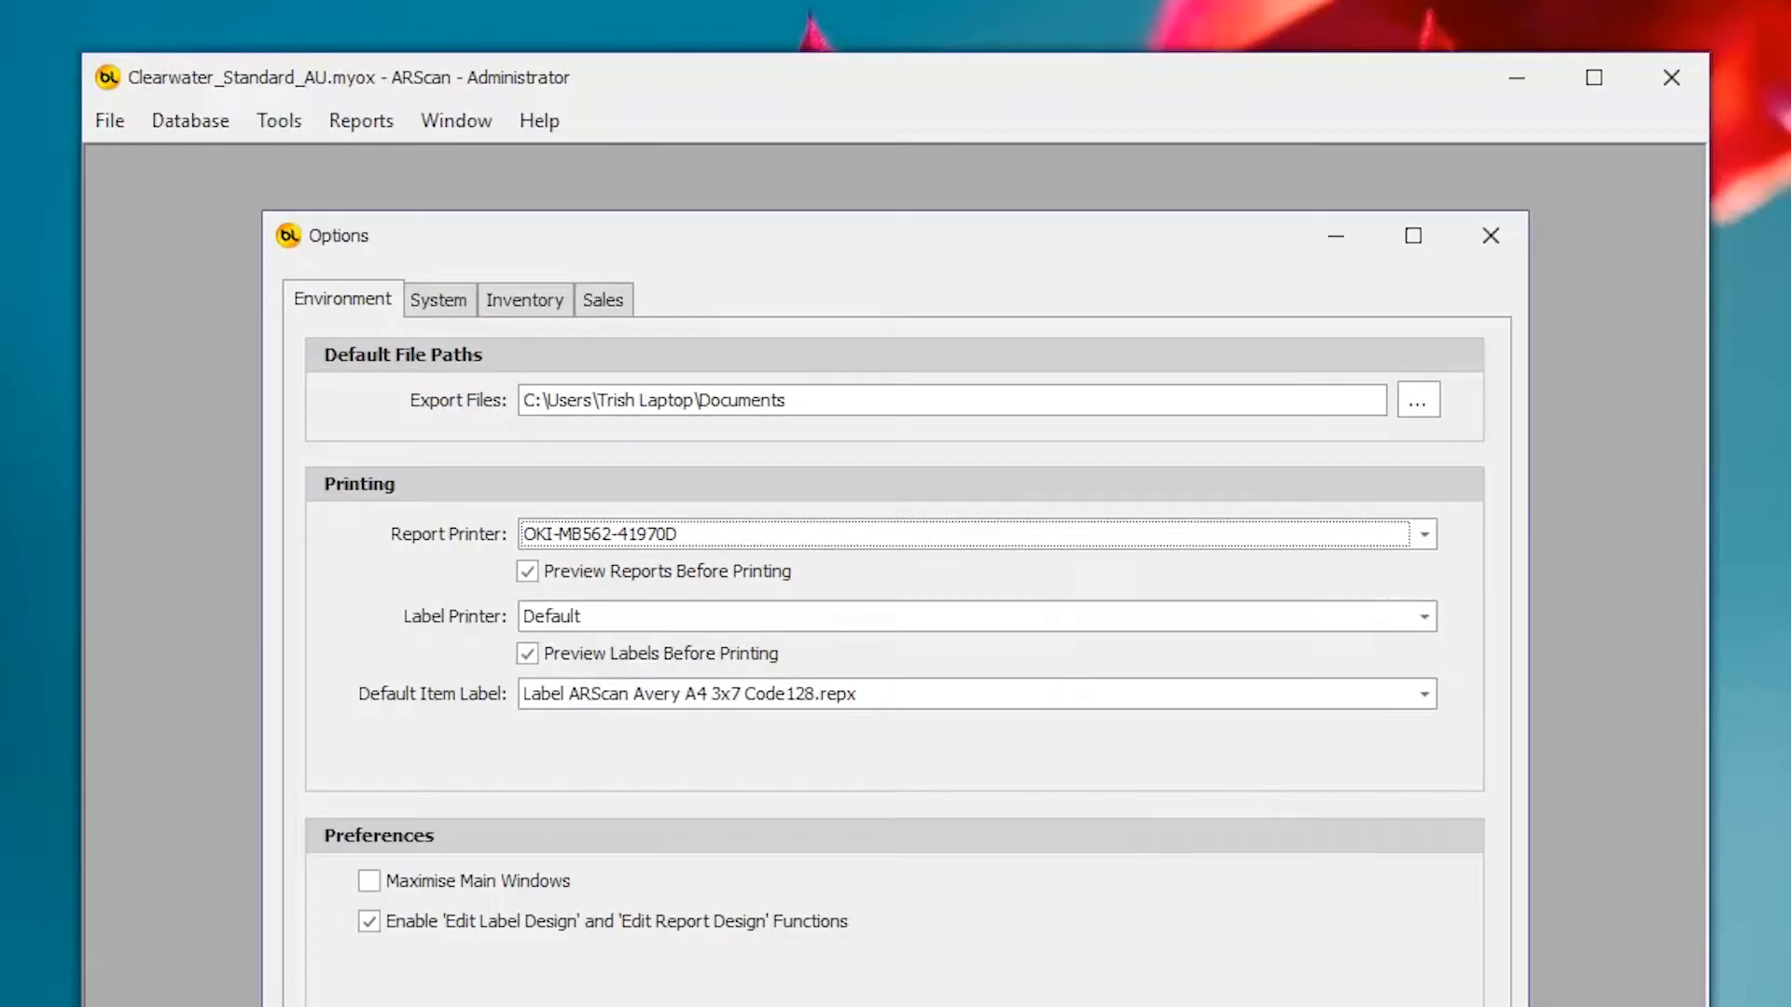
left_click(899, 379)
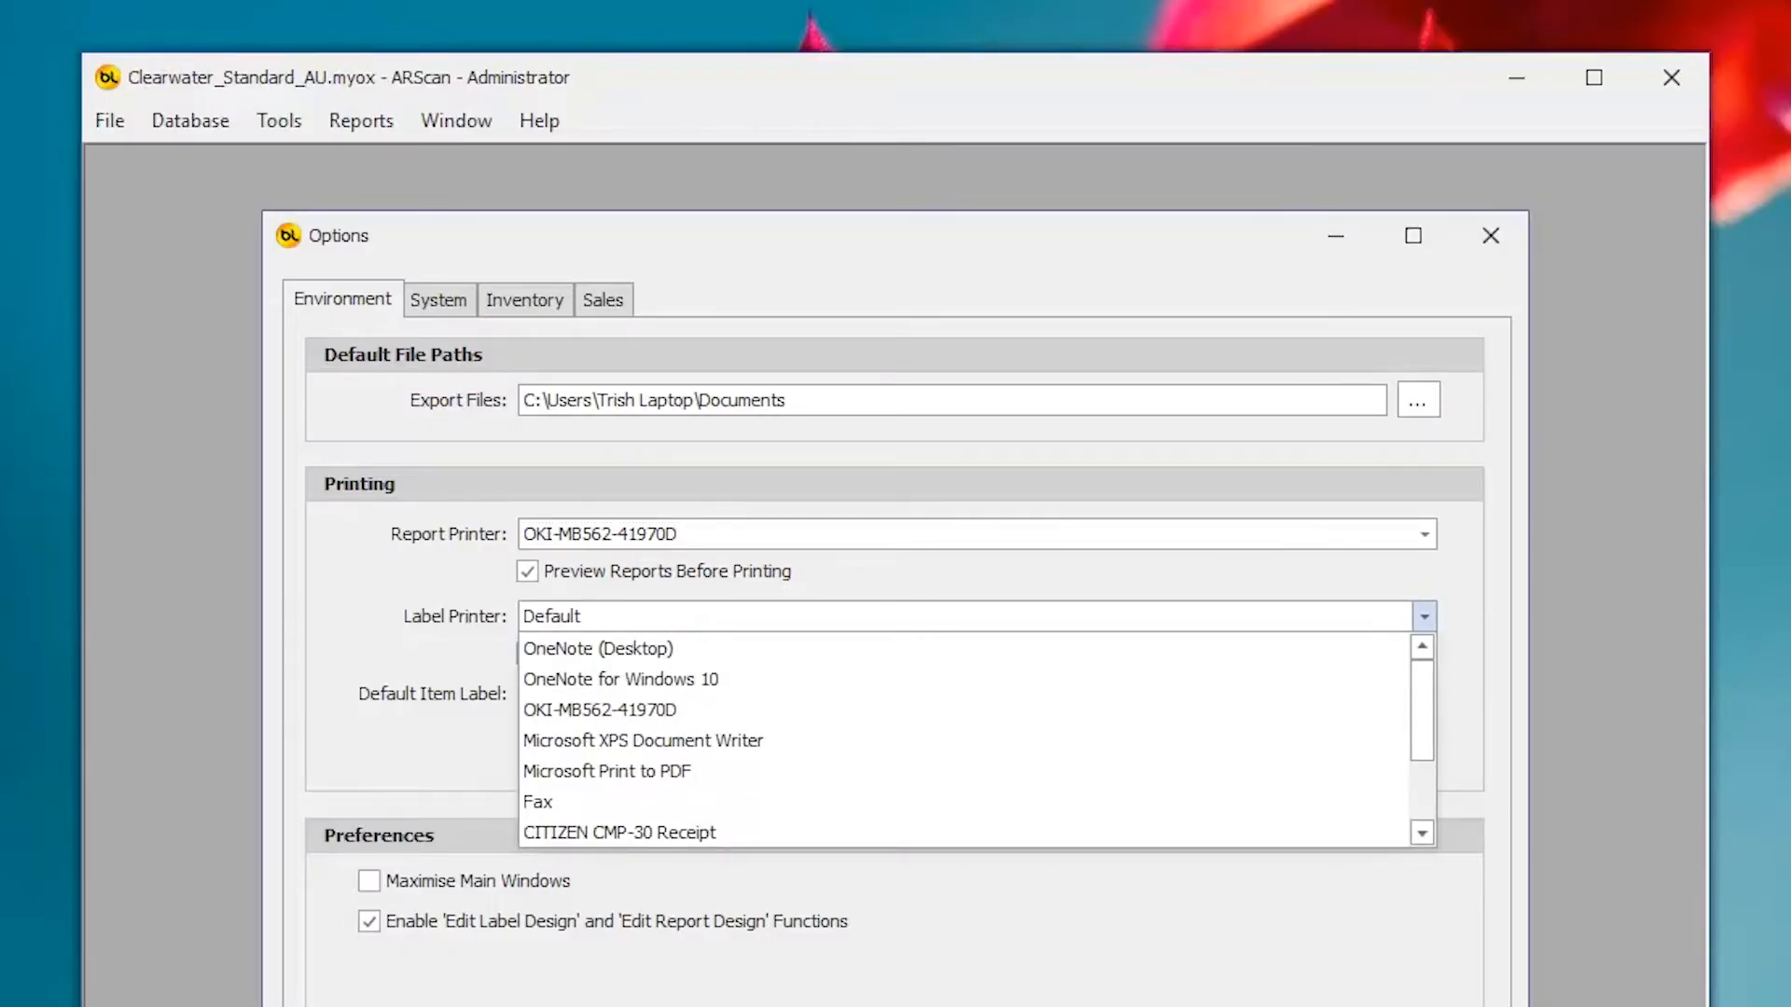
scroll(1407, 840, "down", 2)
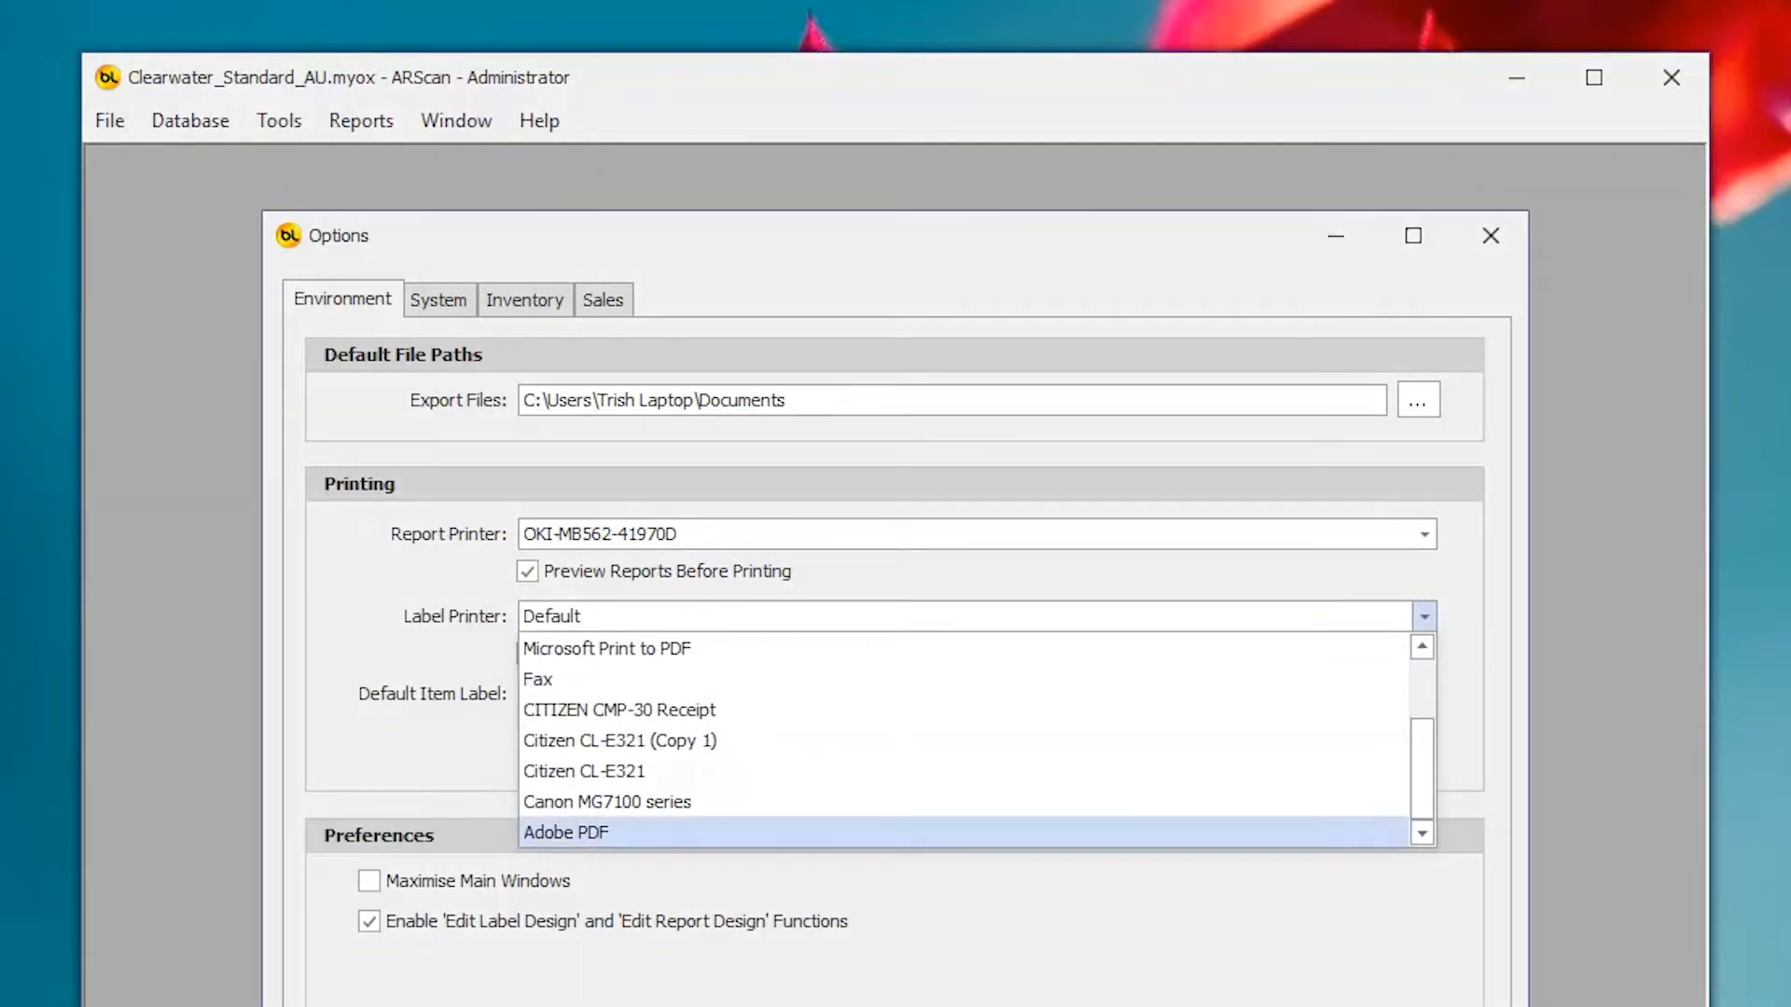
left_click(584, 772)
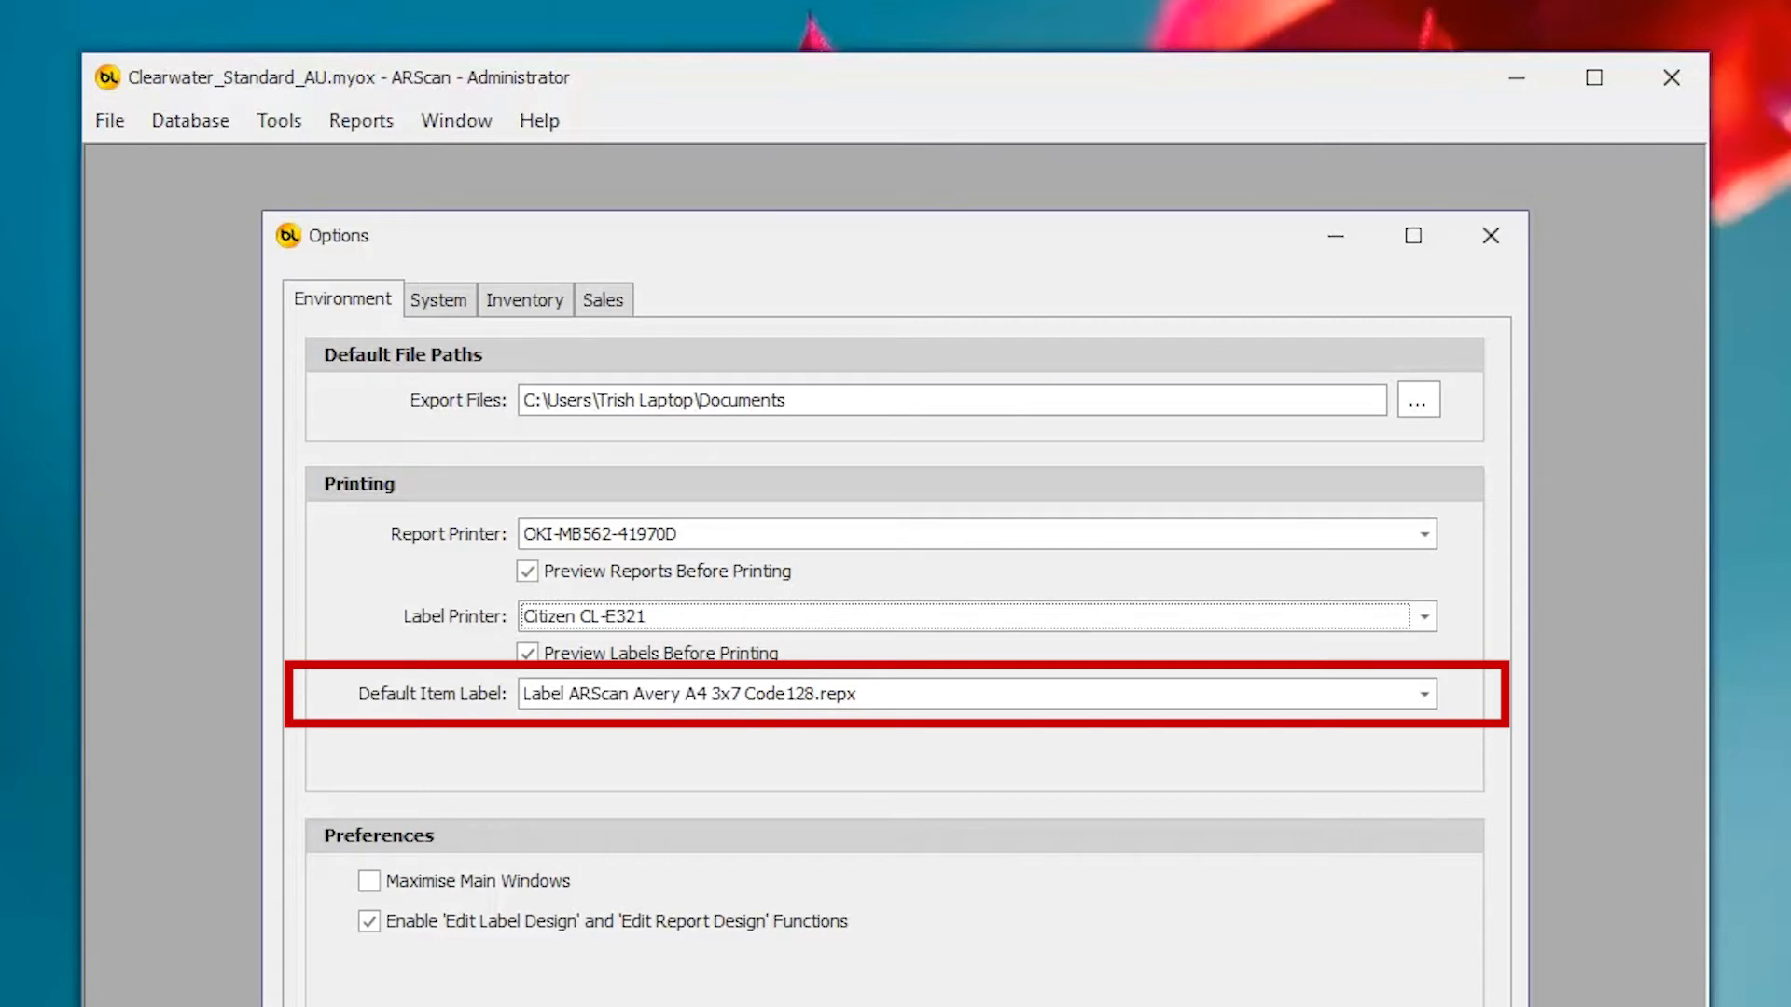
Set the default item label to Label ARScan Avery A4 3x10 Code128_R Jay Electrical.repx.
left_click(1424, 694)
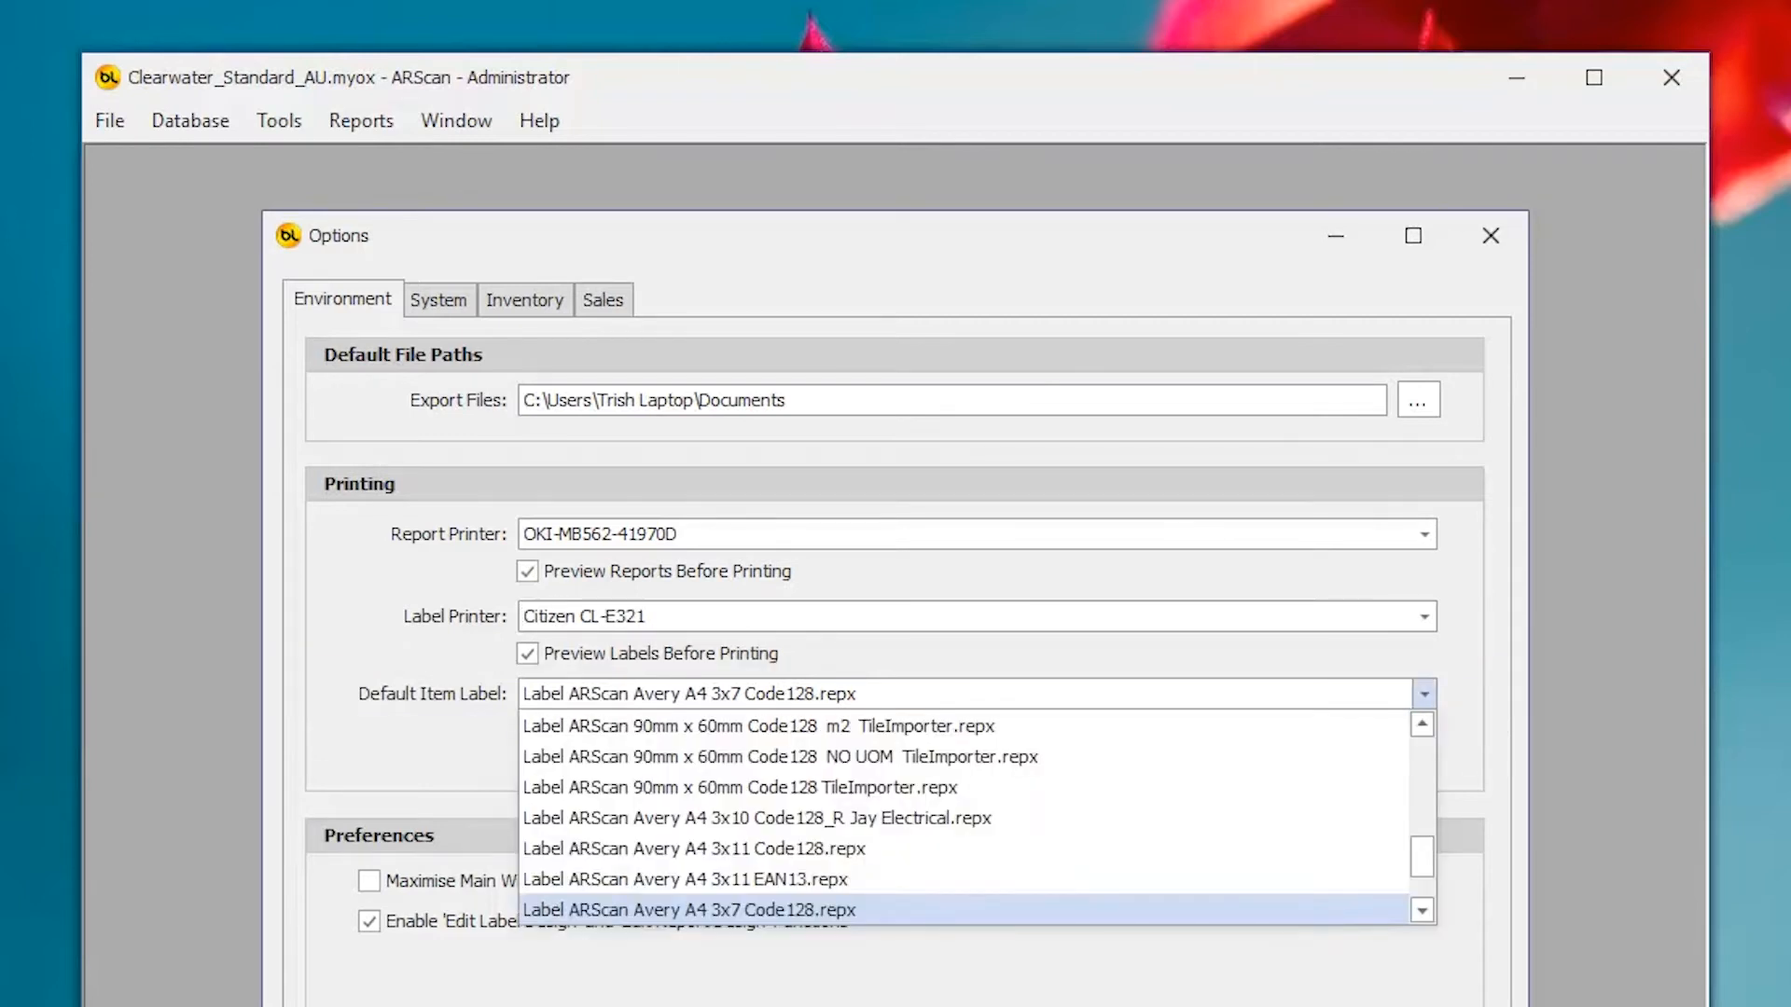
scroll(960, 821, "up", 10)
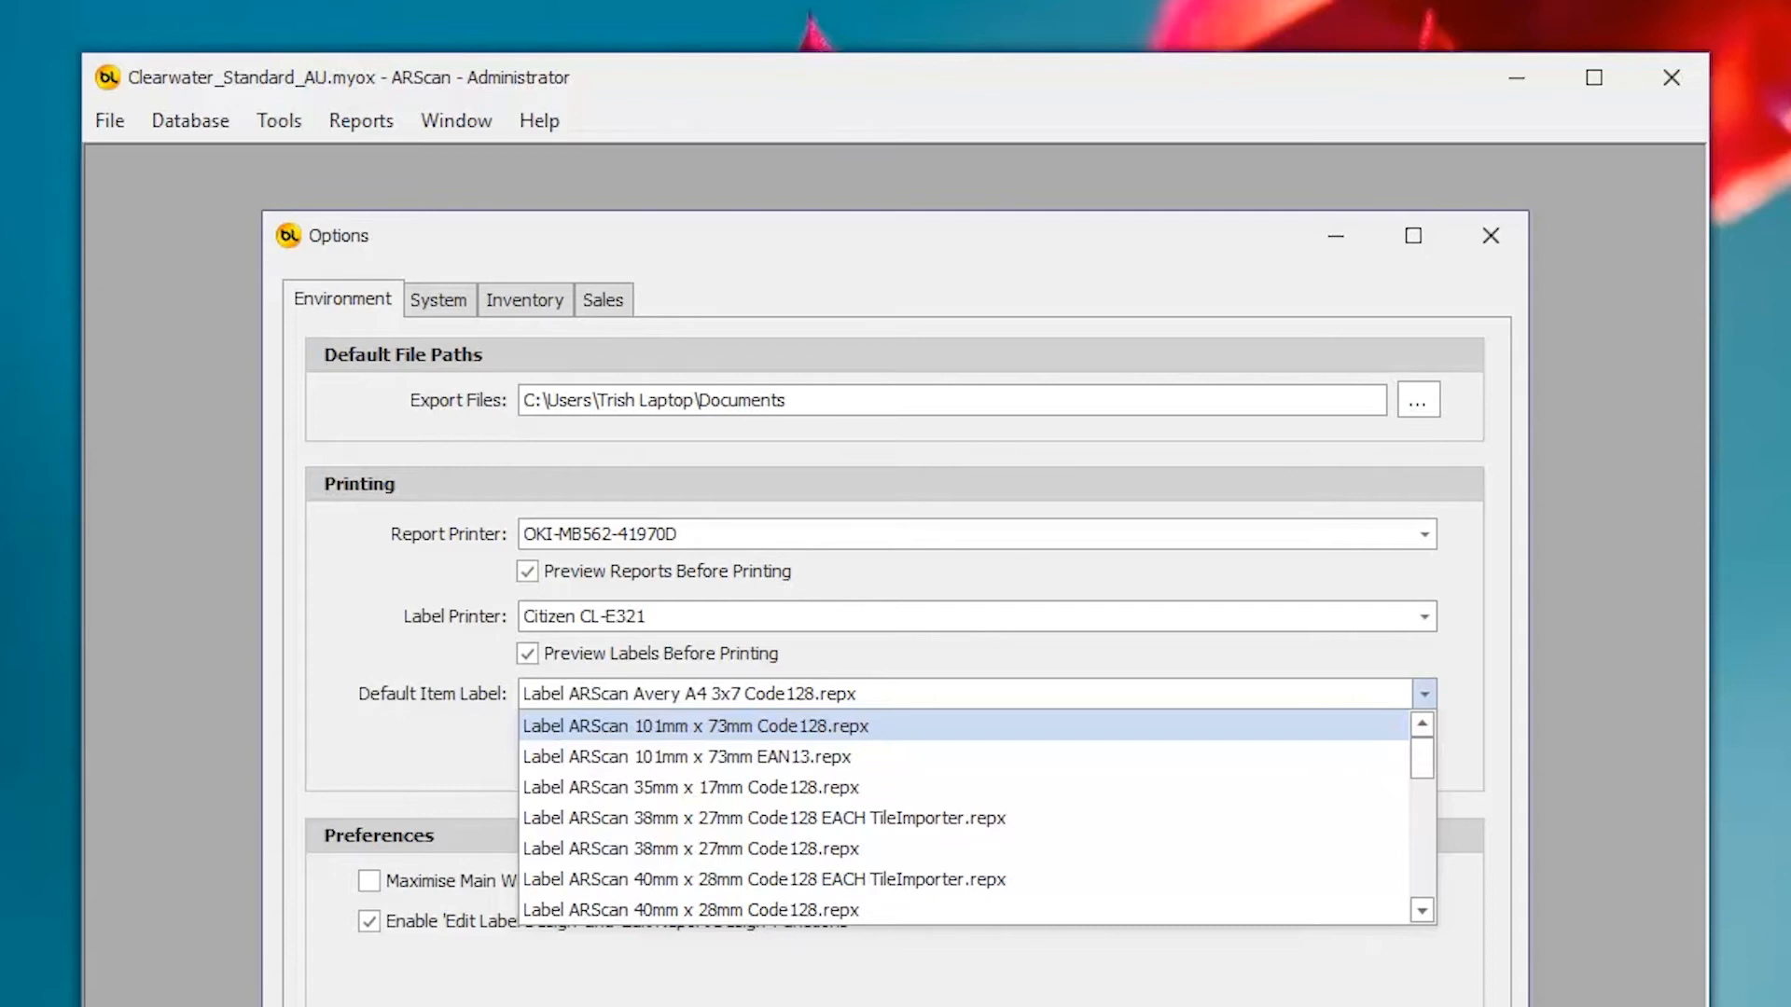
scroll(970, 907, "down", 6)
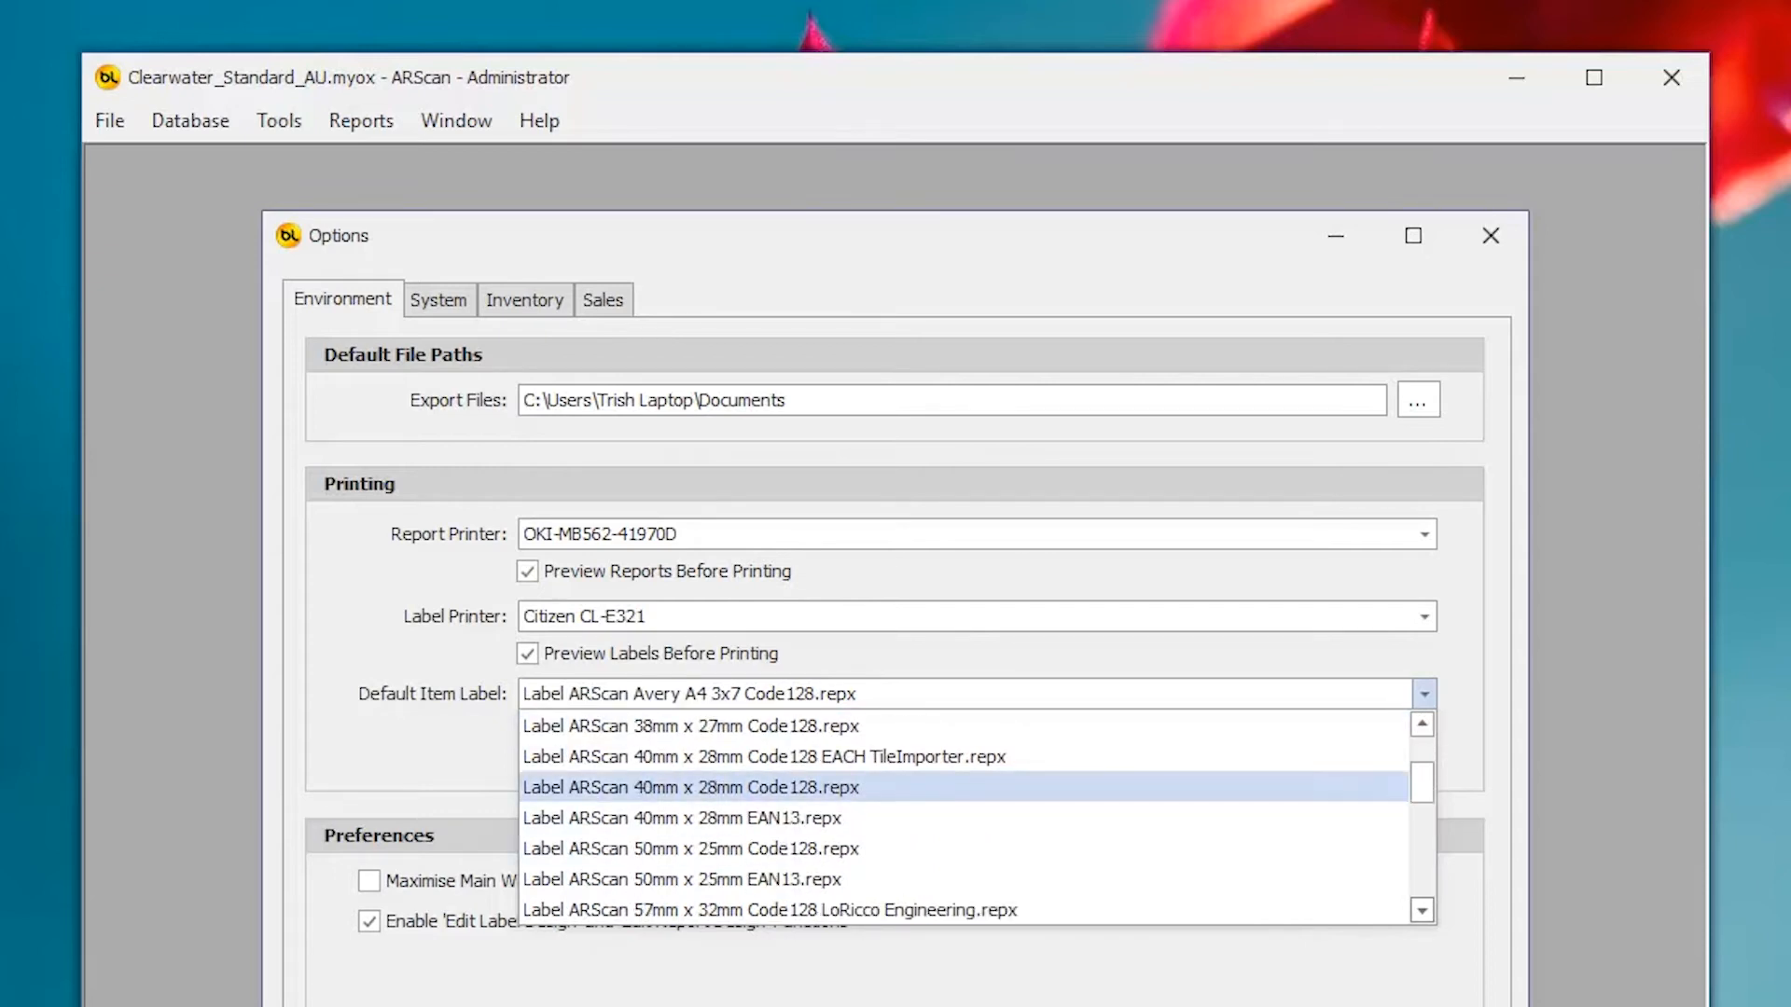
scroll(970, 816, "down", 8)
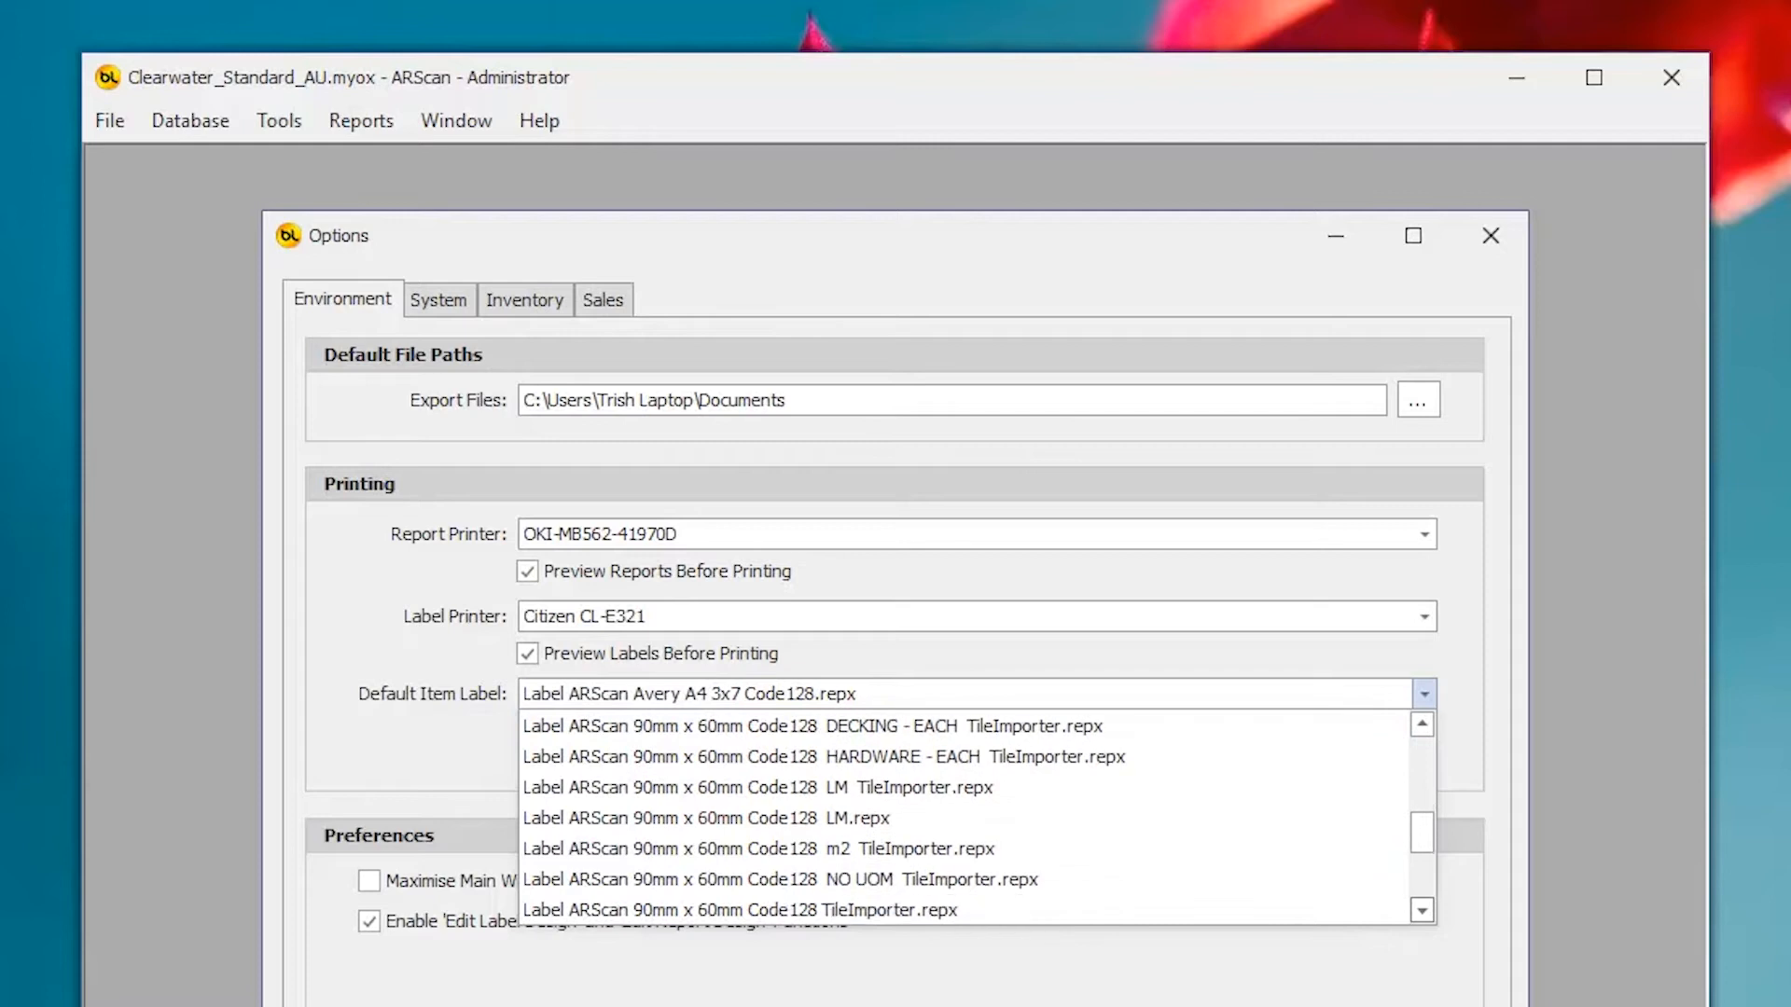
scroll(965, 817, "down", 4)
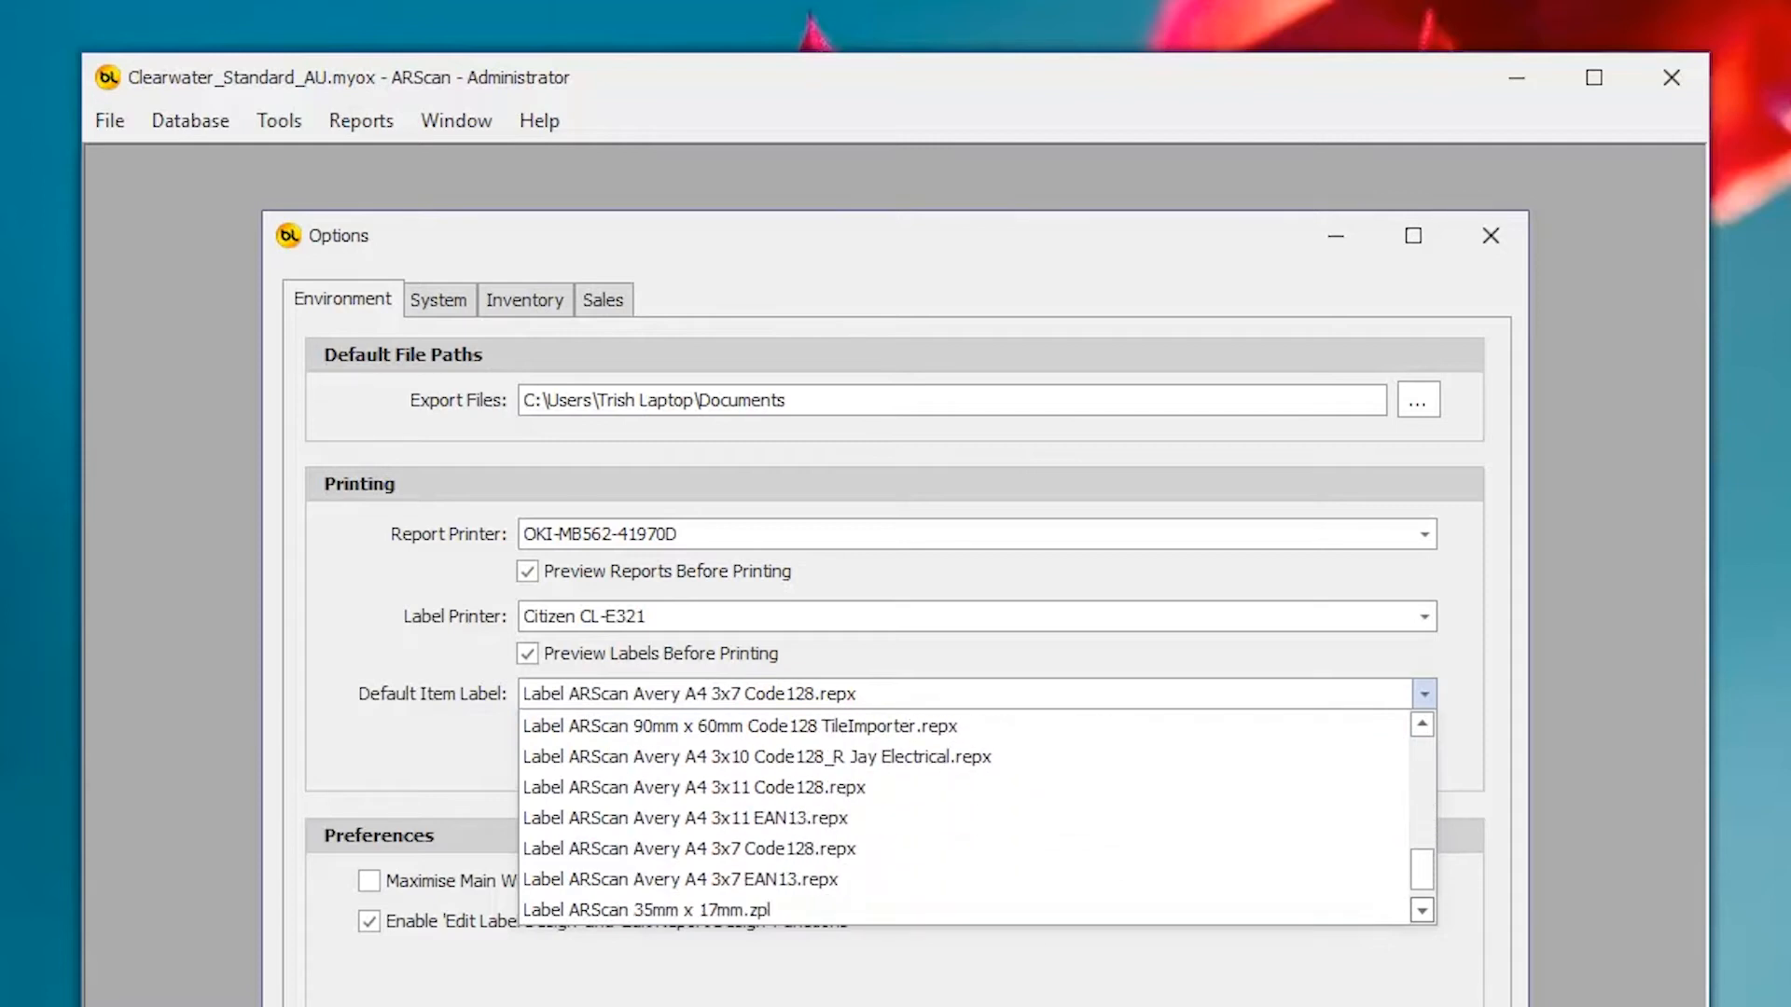
scroll(965, 756, "down", 1)
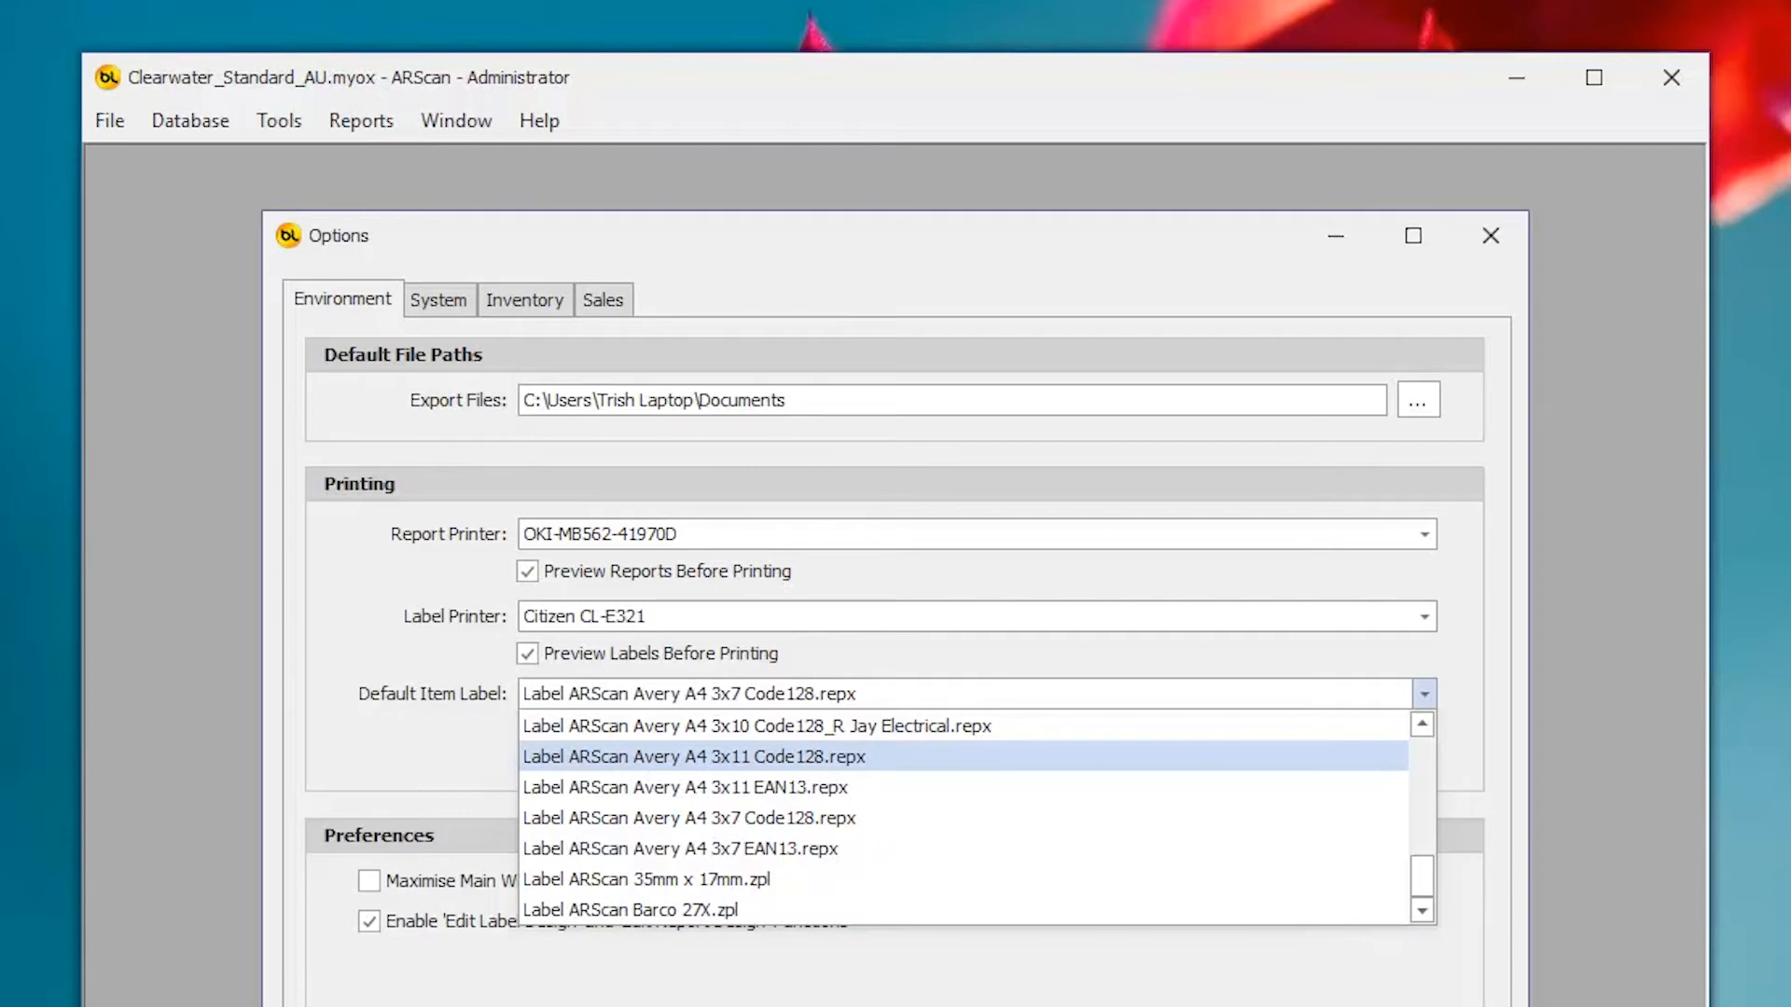
scroll(965, 816, "up", 8)
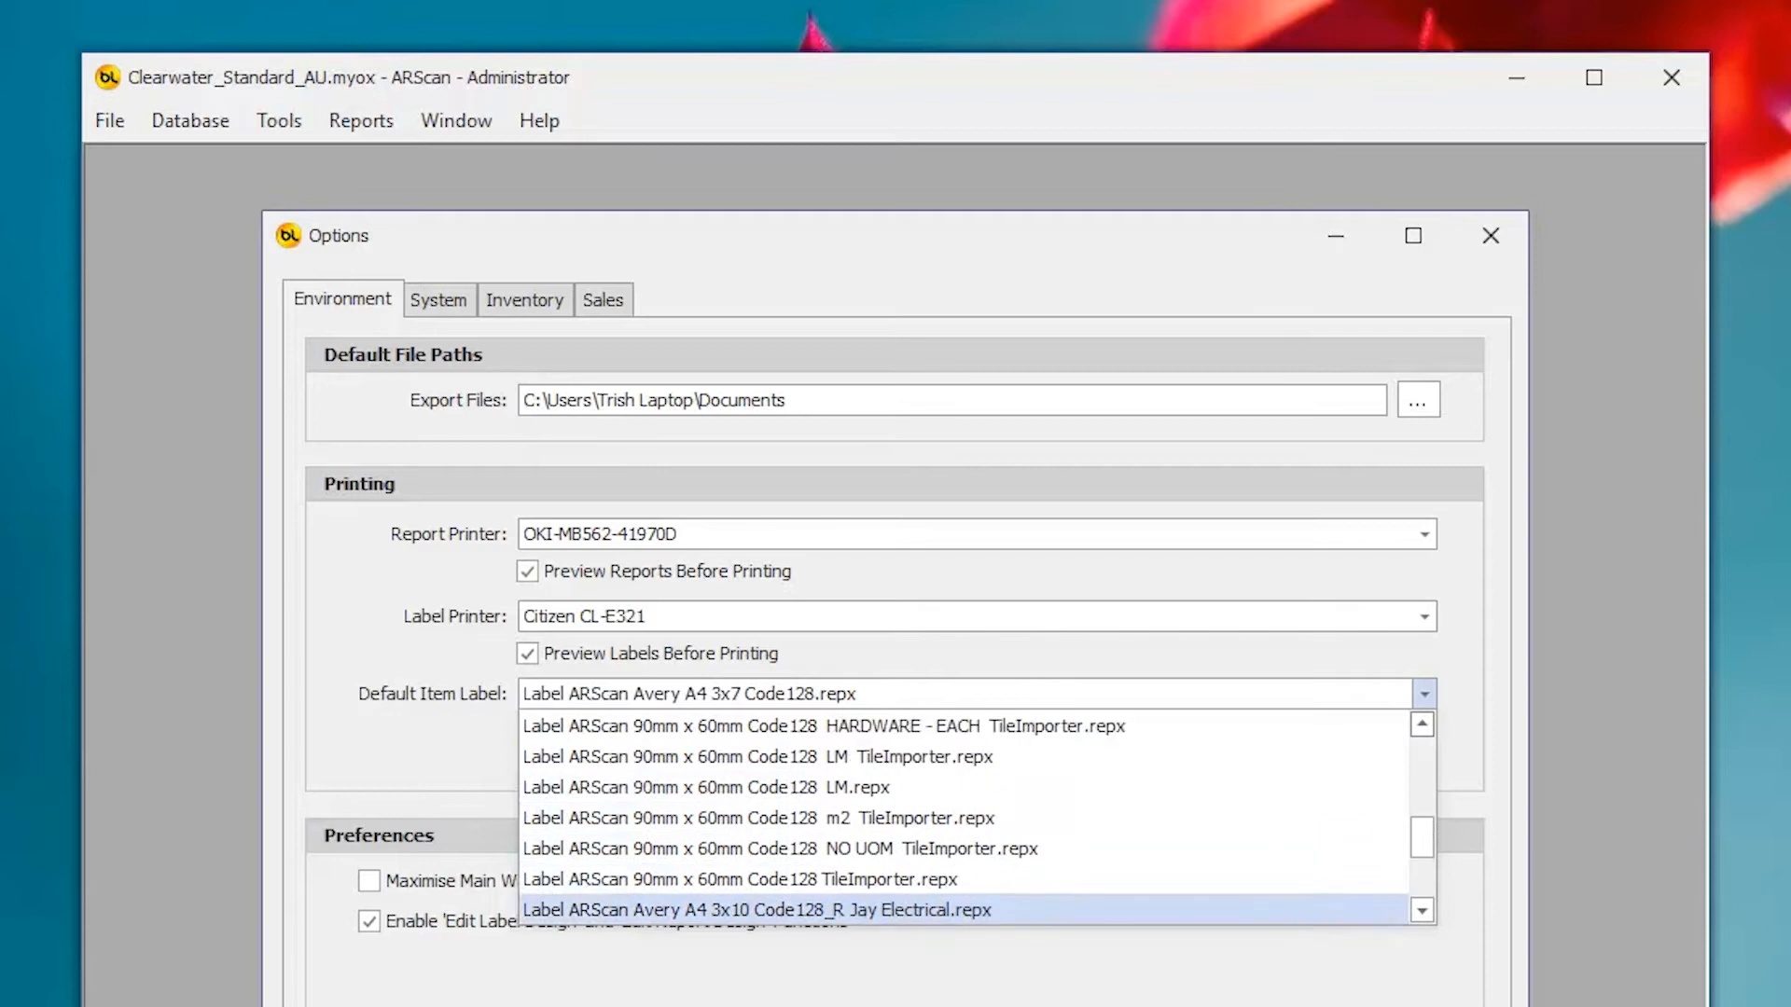
scroll(965, 817, "up", 2)
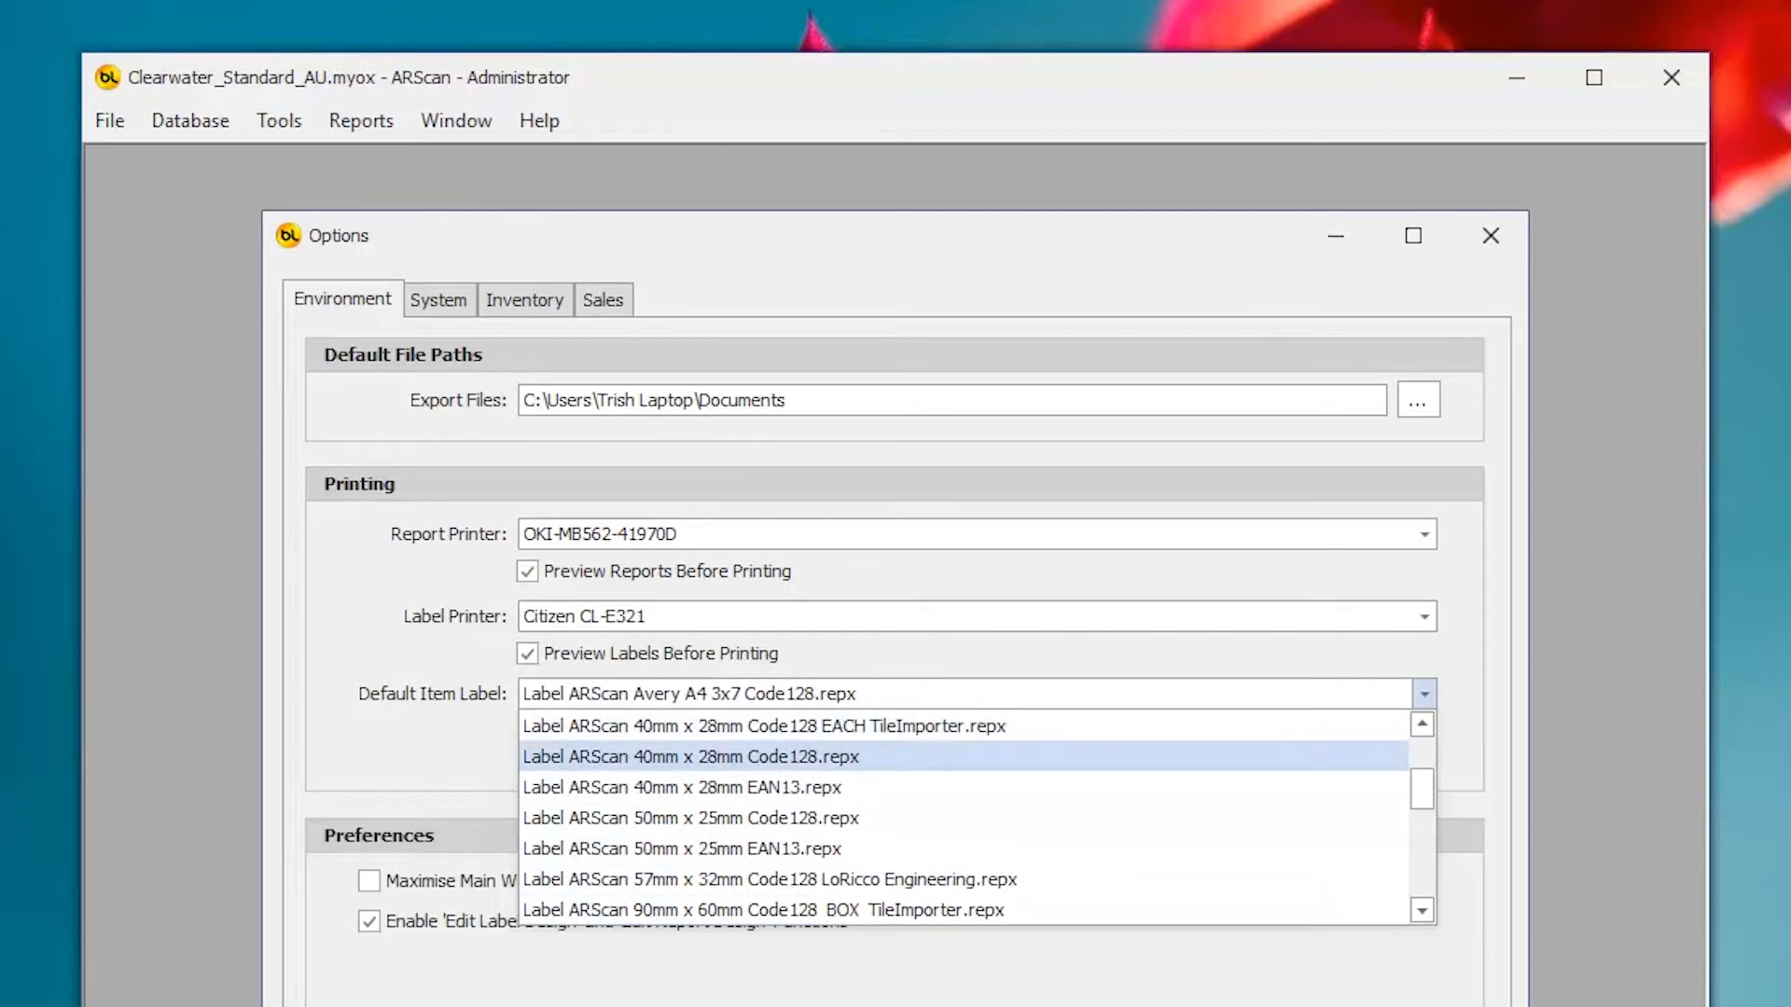
scroll(965, 817, "down", 3)
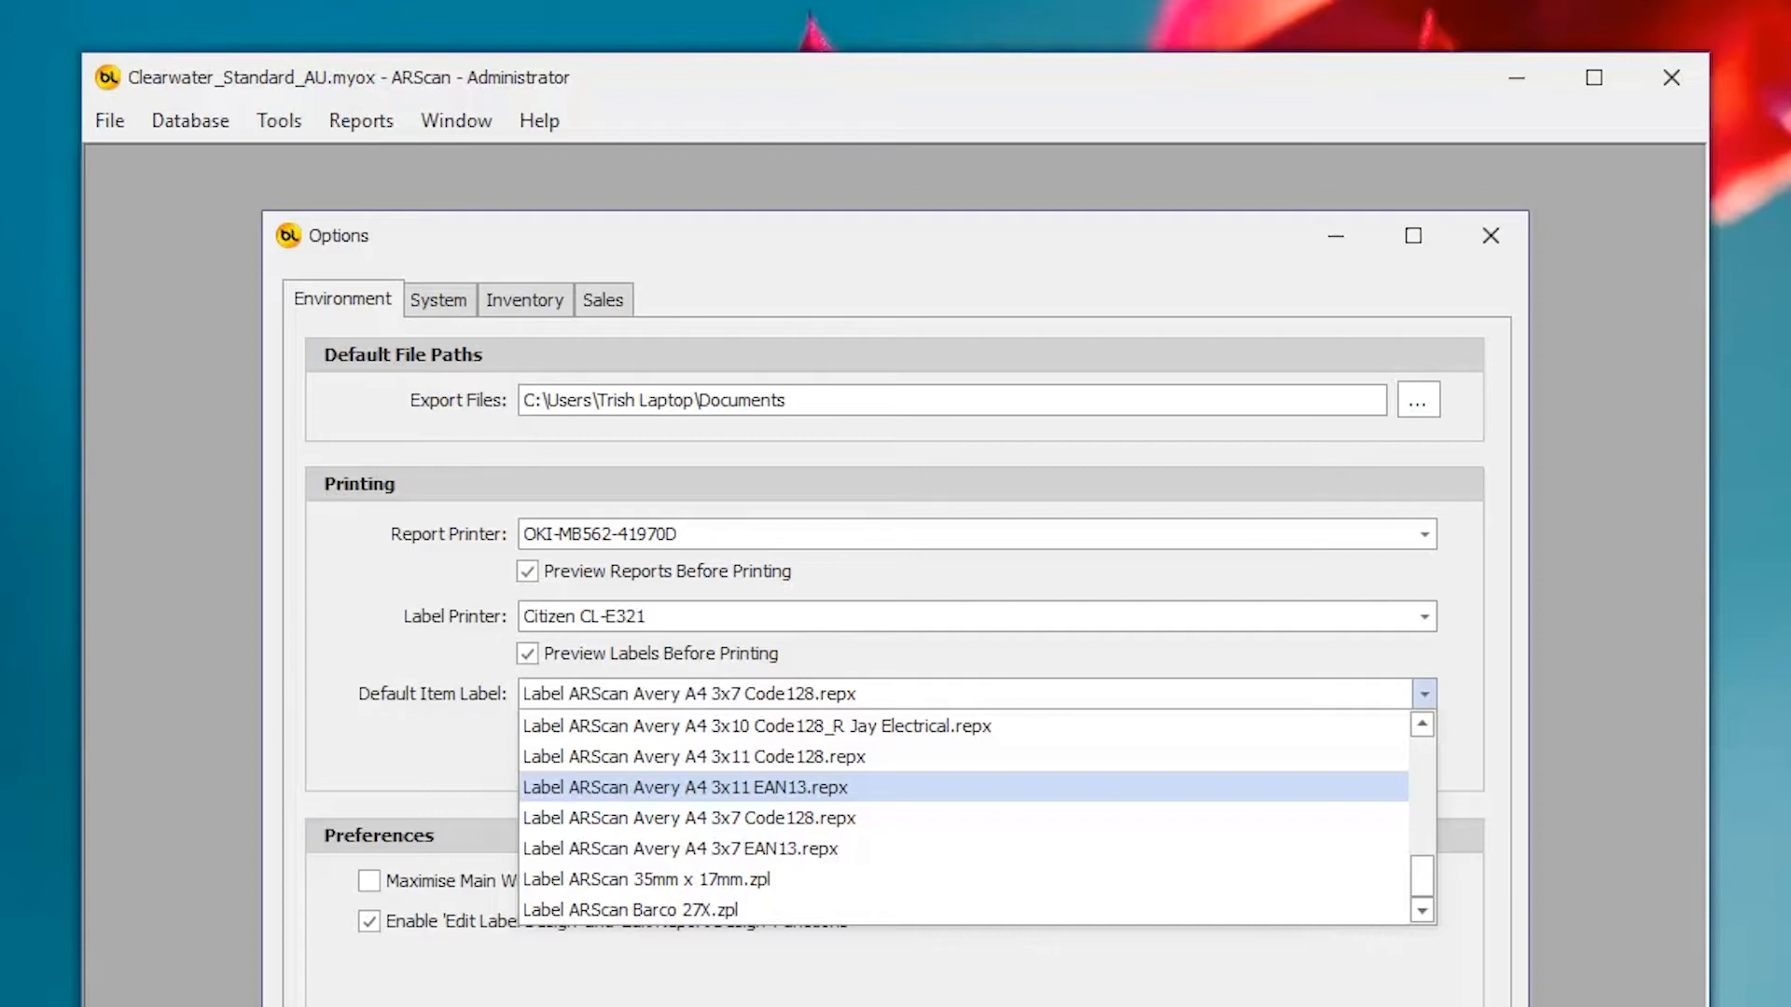
left_click(756, 726)
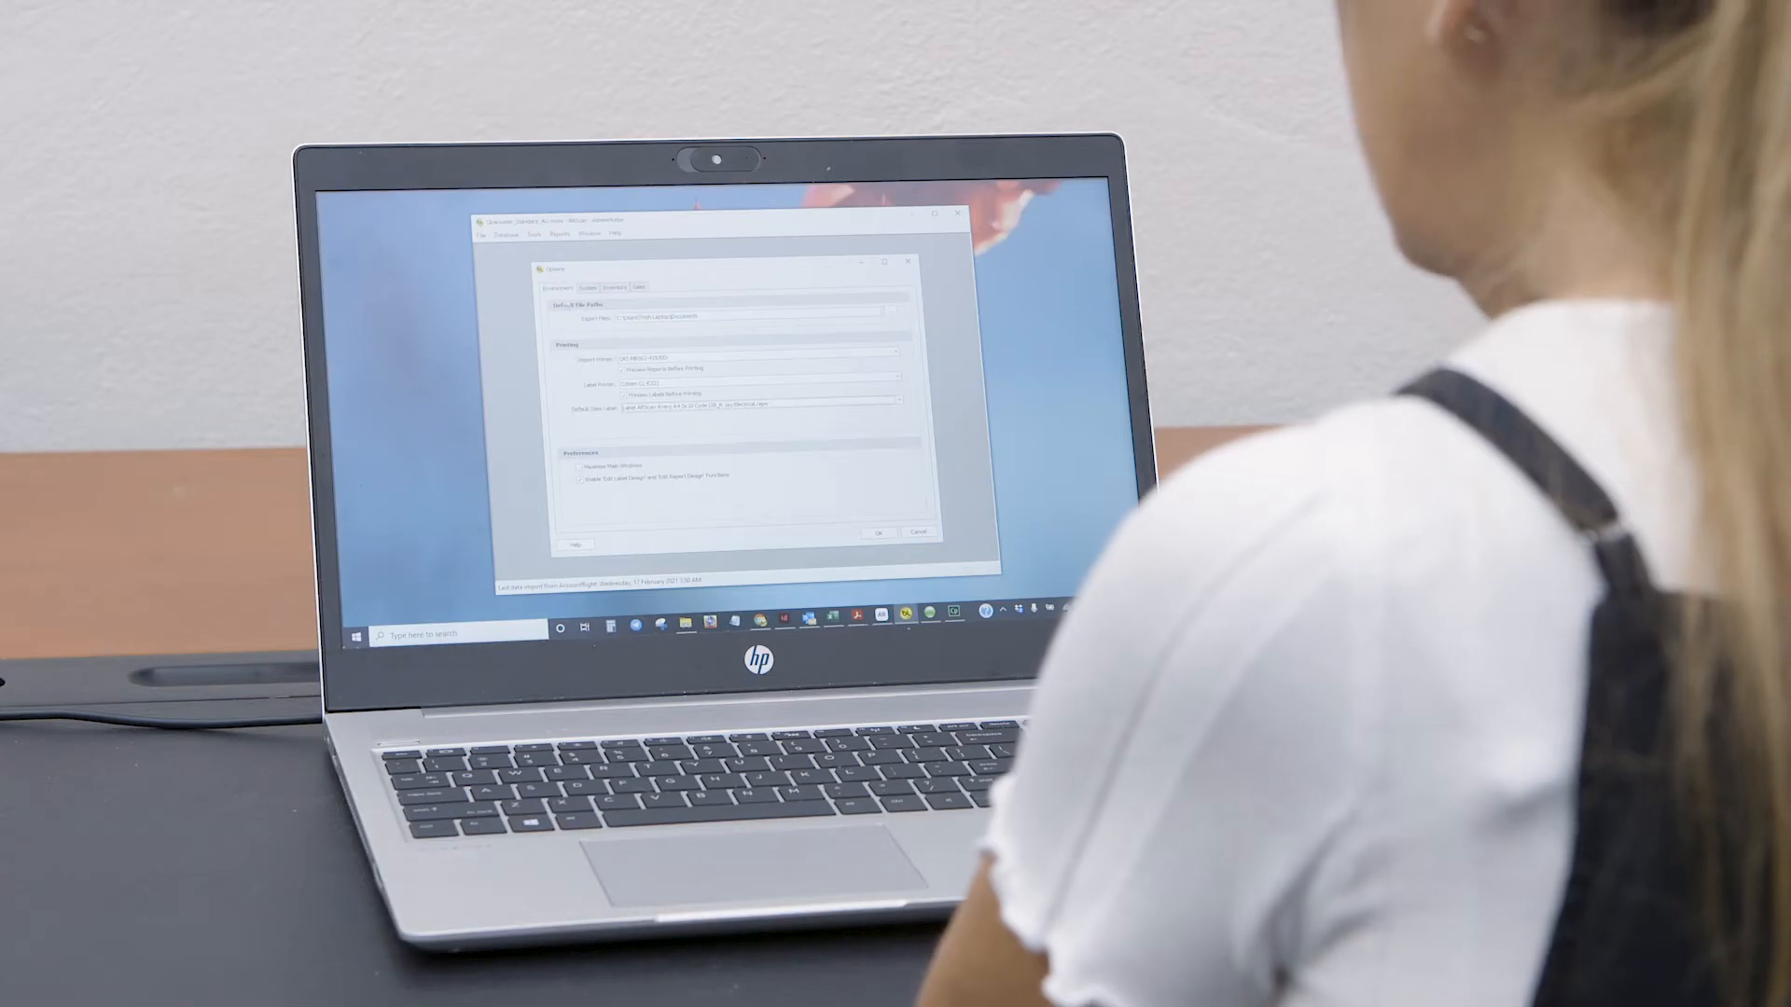
Set the barcode field in the system options to ItemNumber.
left_click(588, 288)
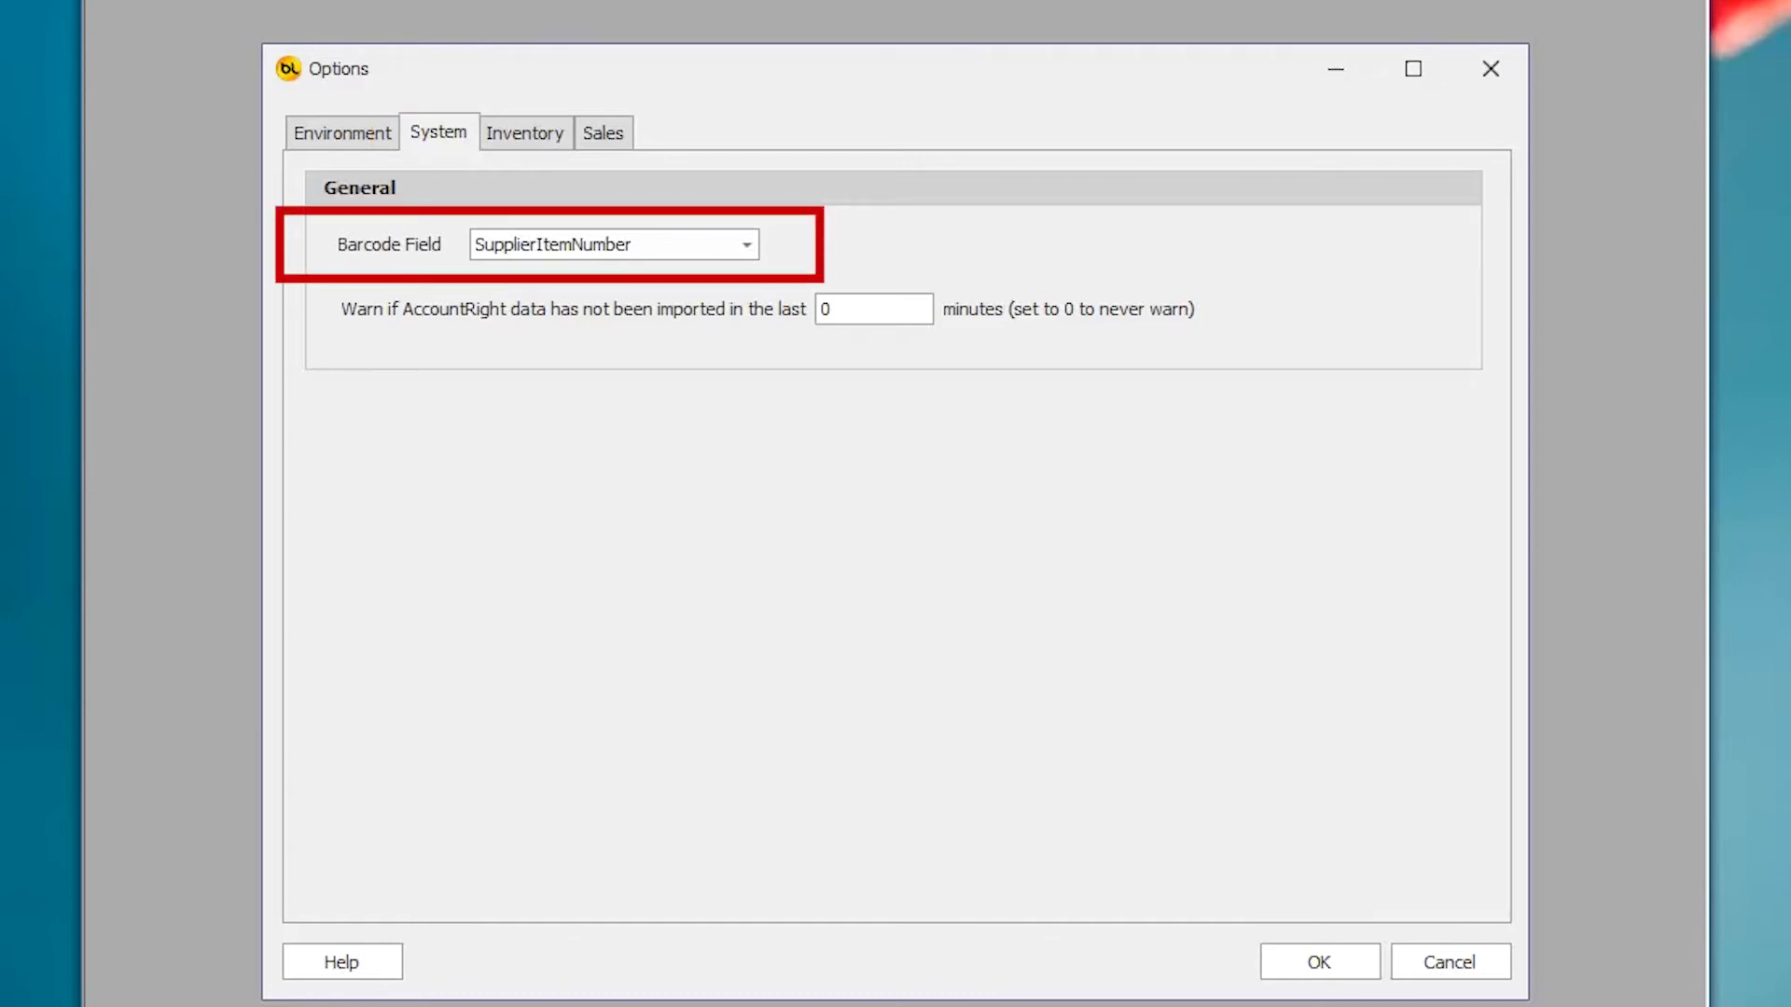
left_click(746, 245)
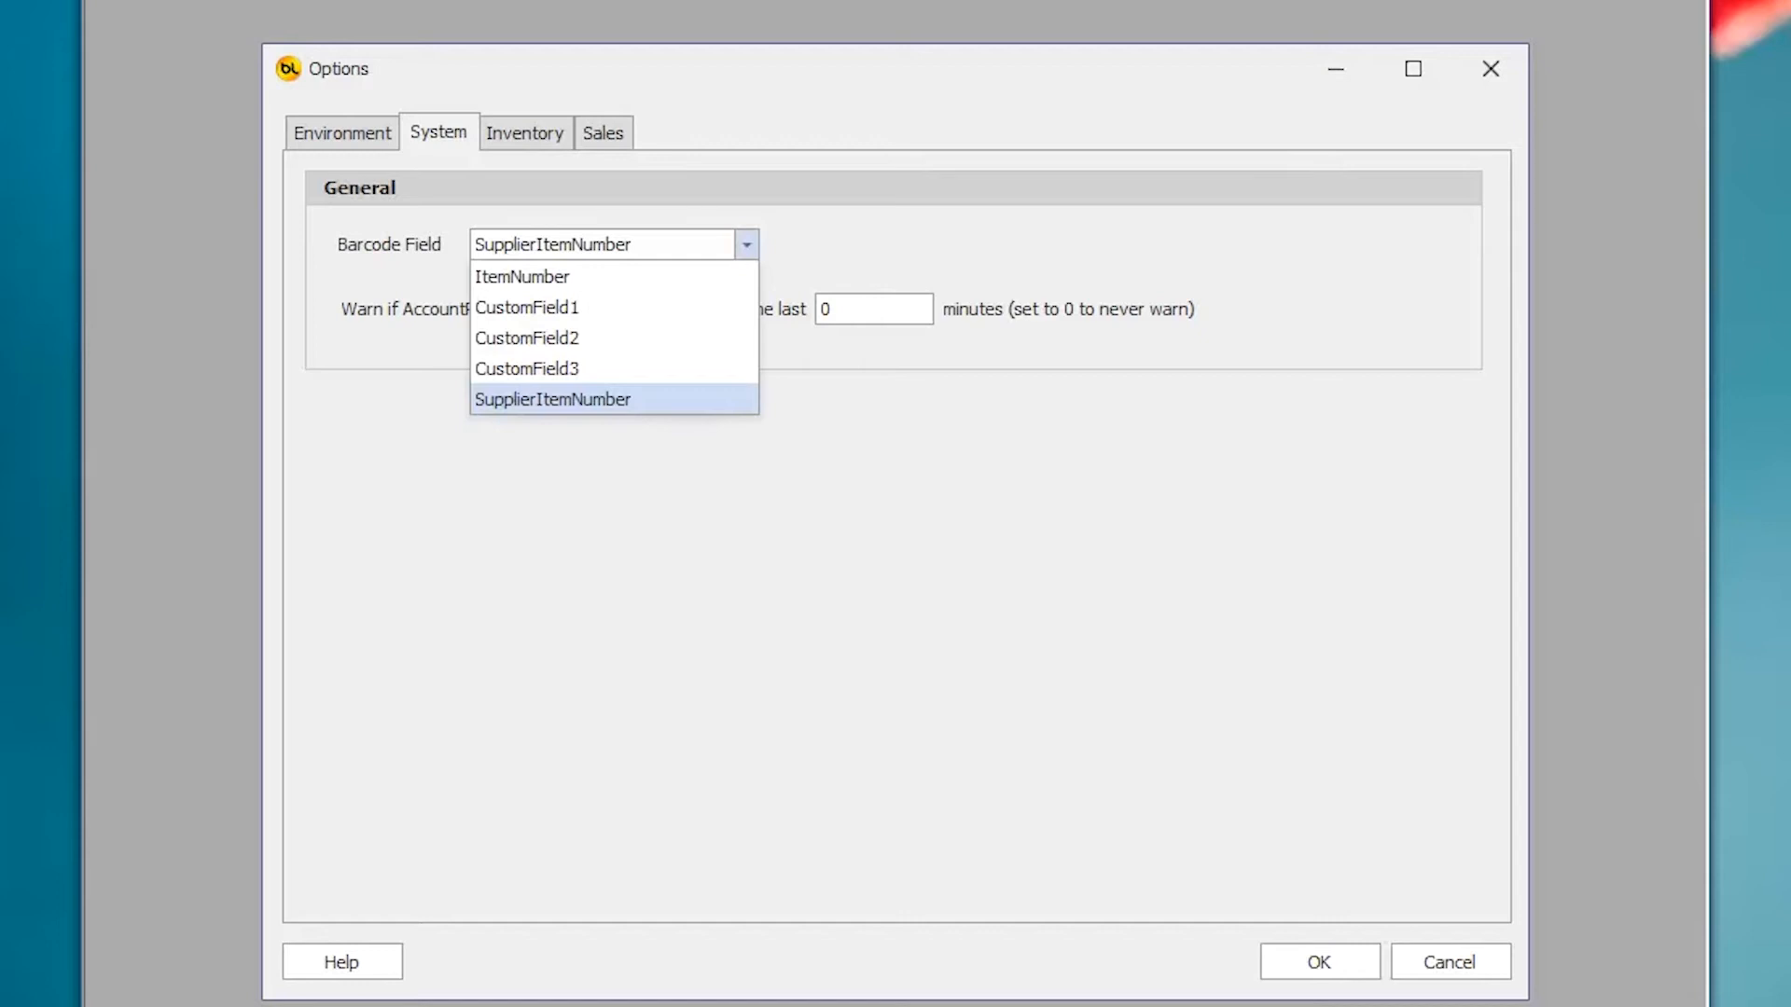
left_click(523, 277)
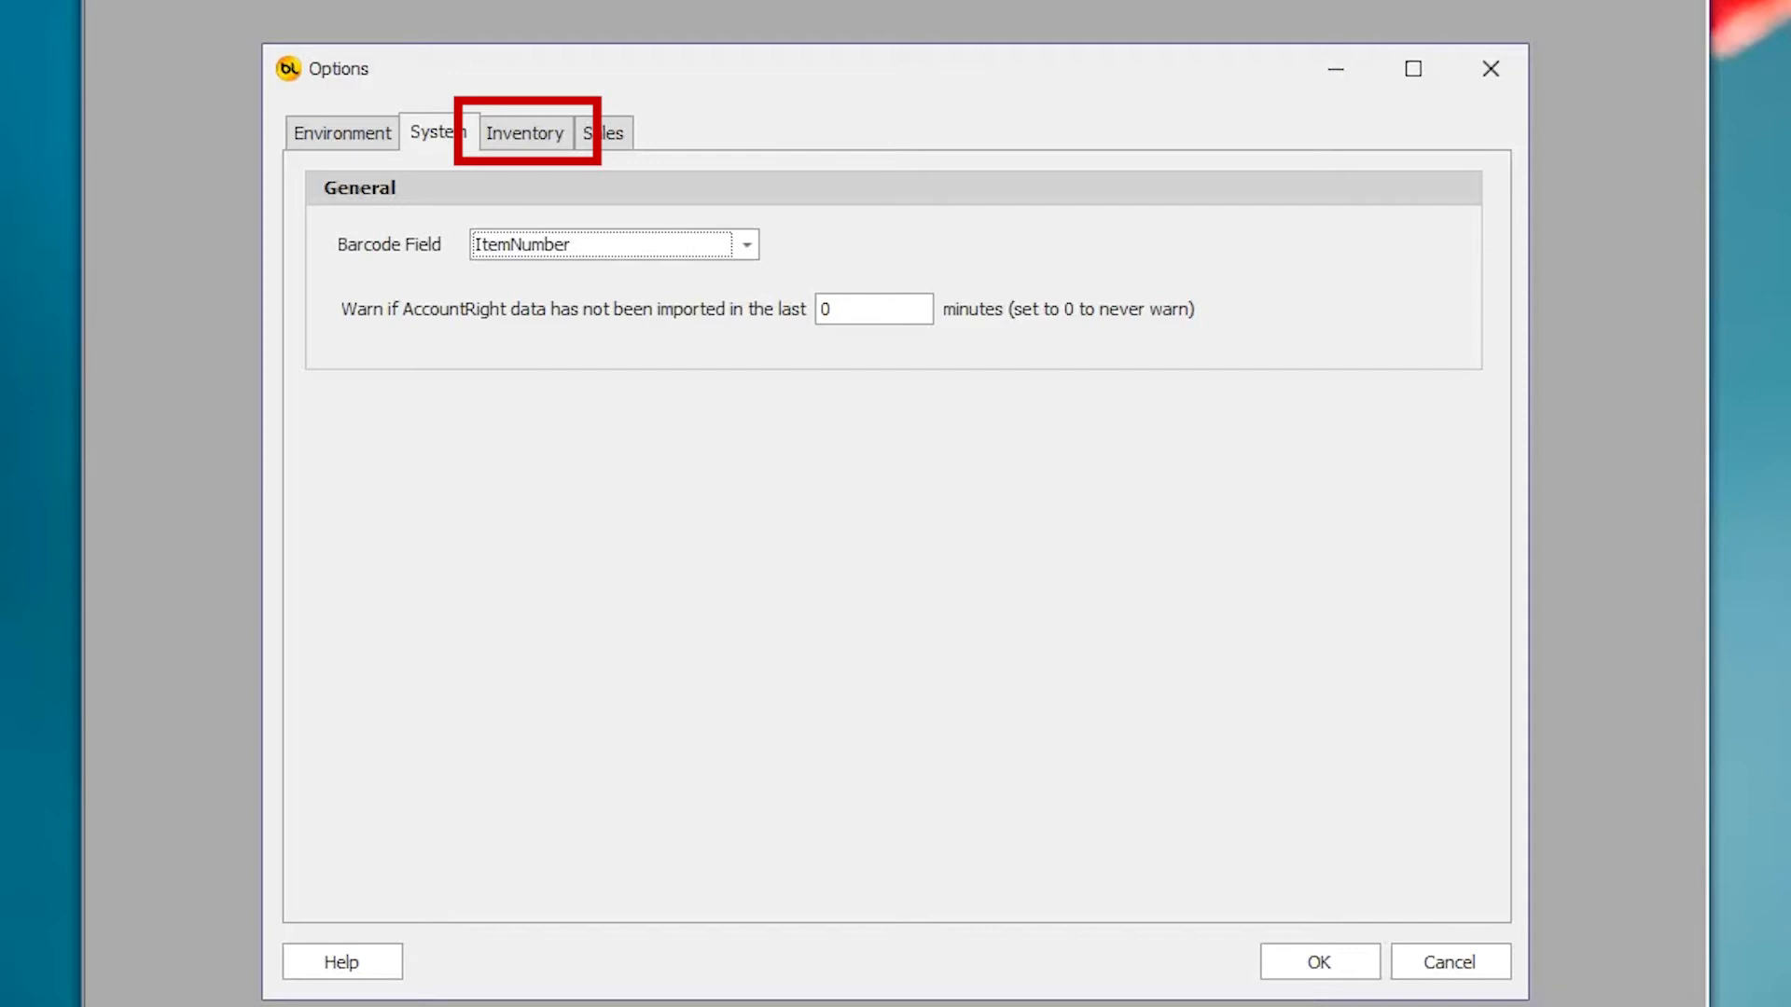
Set the default job for stocktakes in the inventory options to 127, Maintenance FH.
left_click(524, 132)
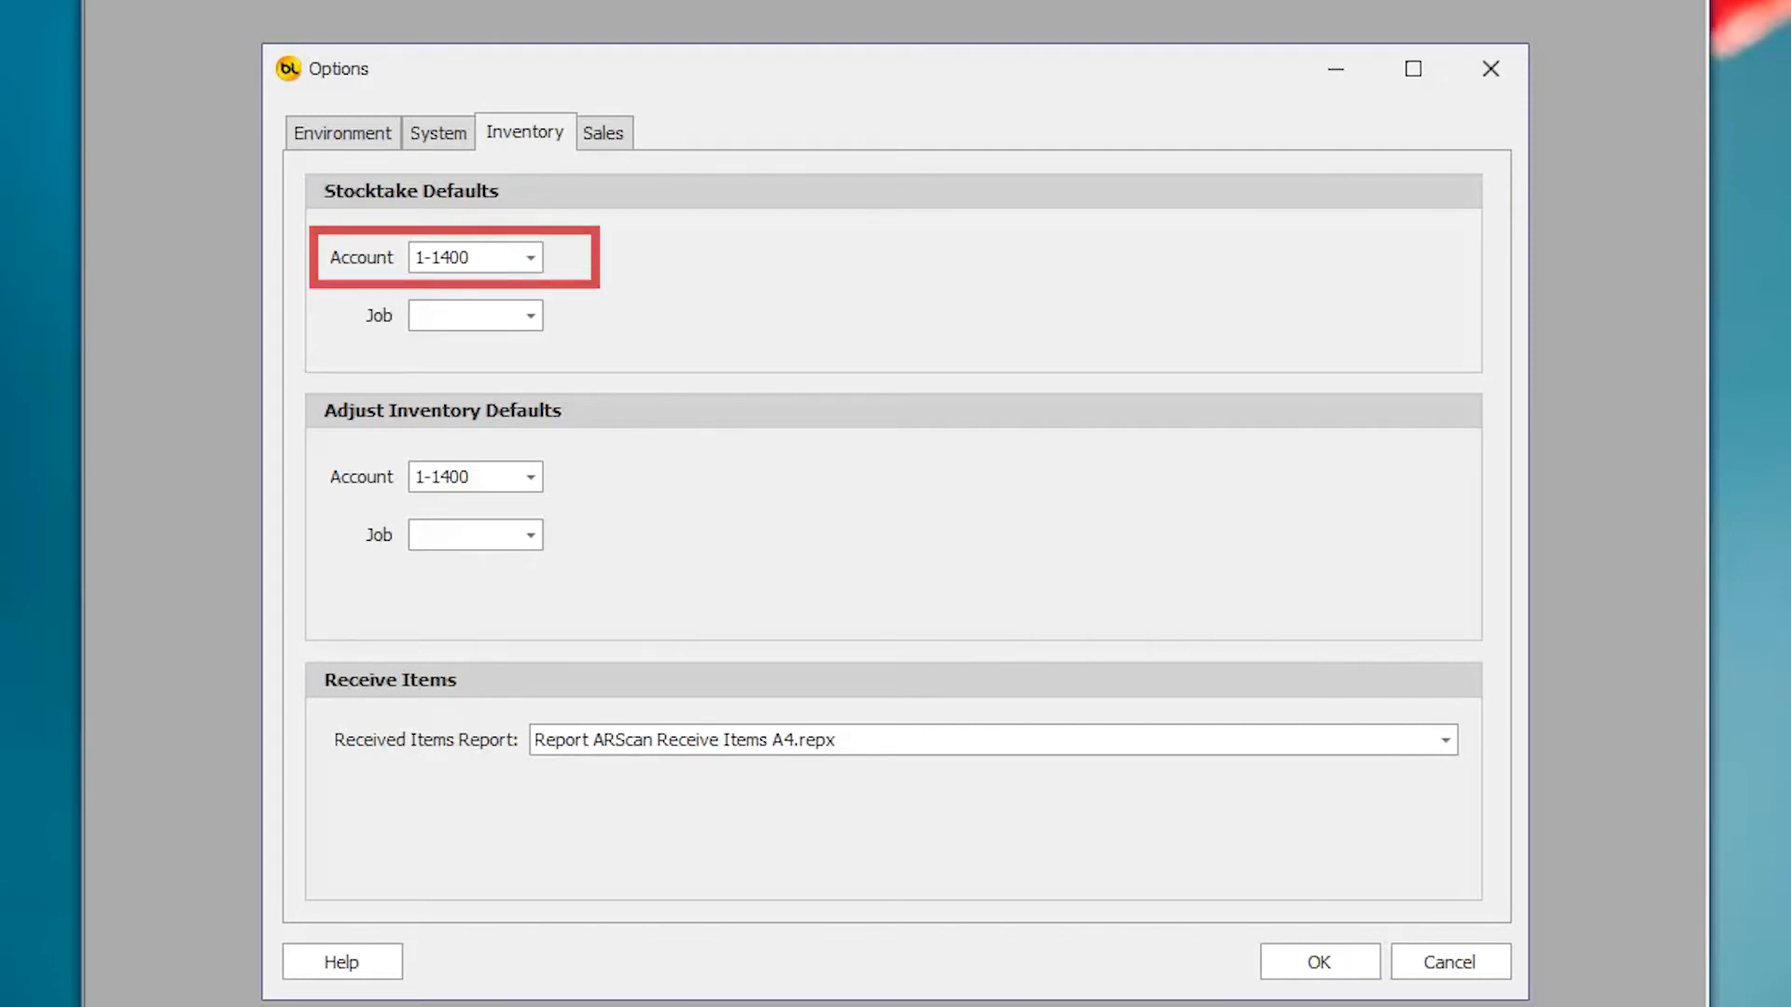
left_click(530, 258)
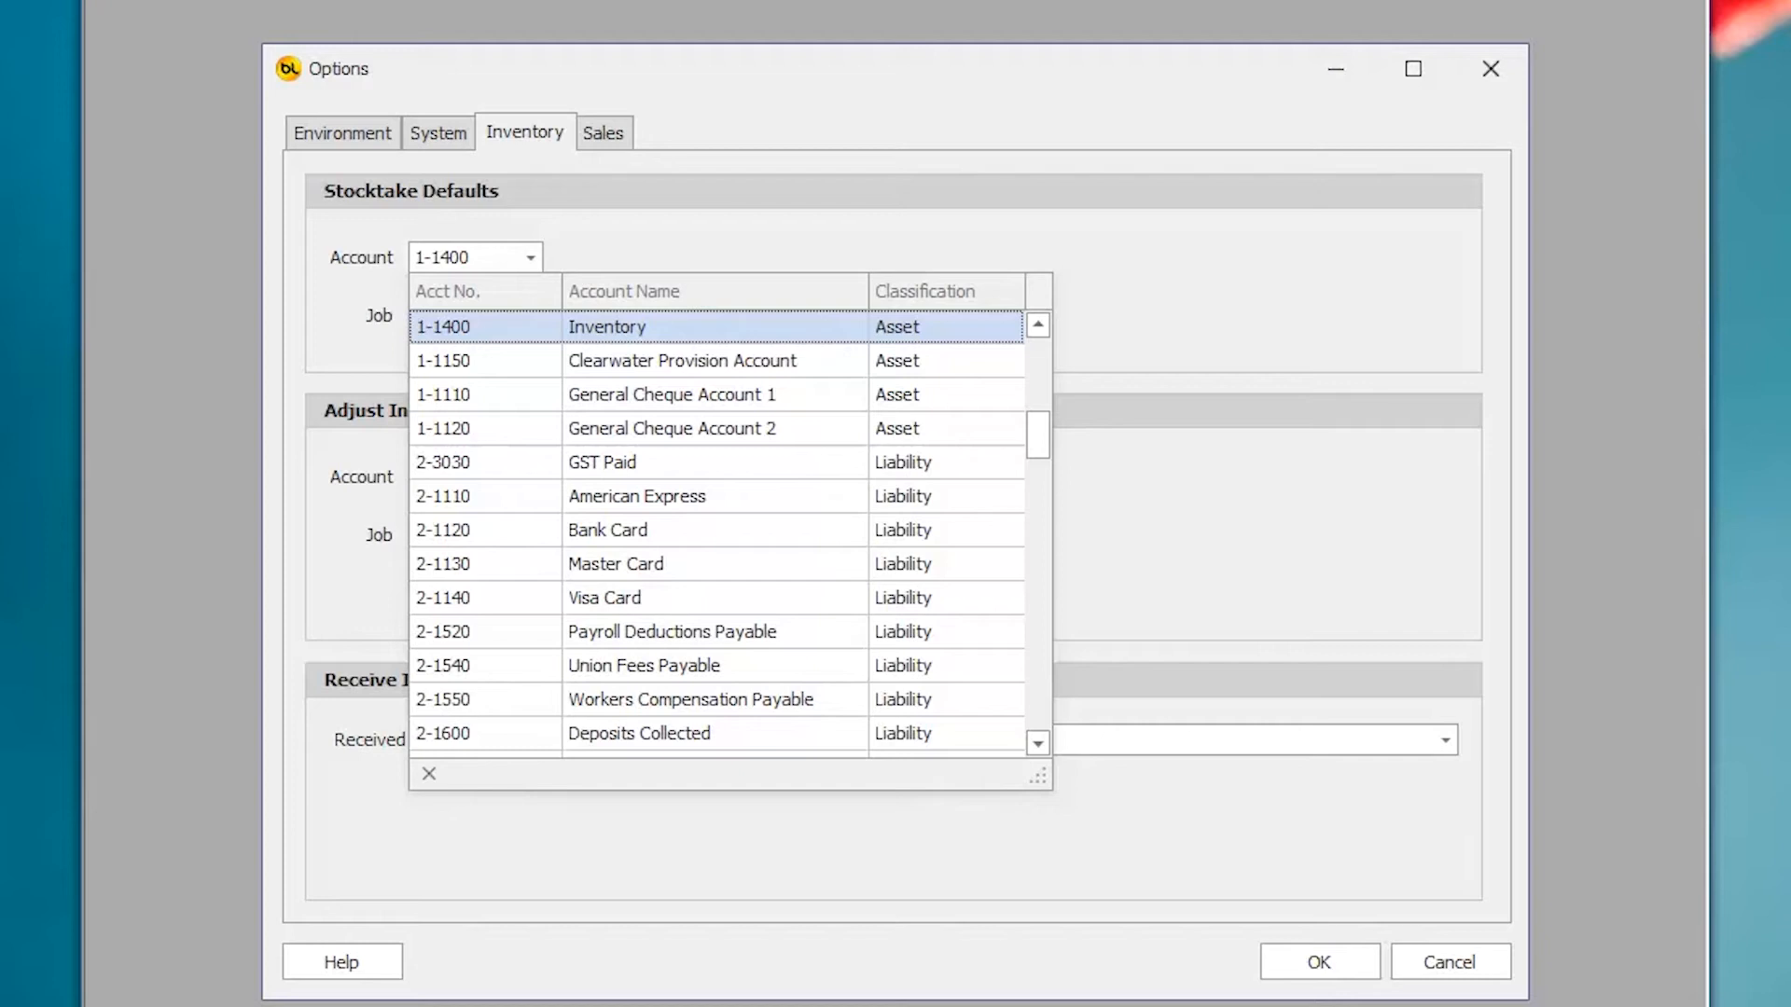
key("Escape")
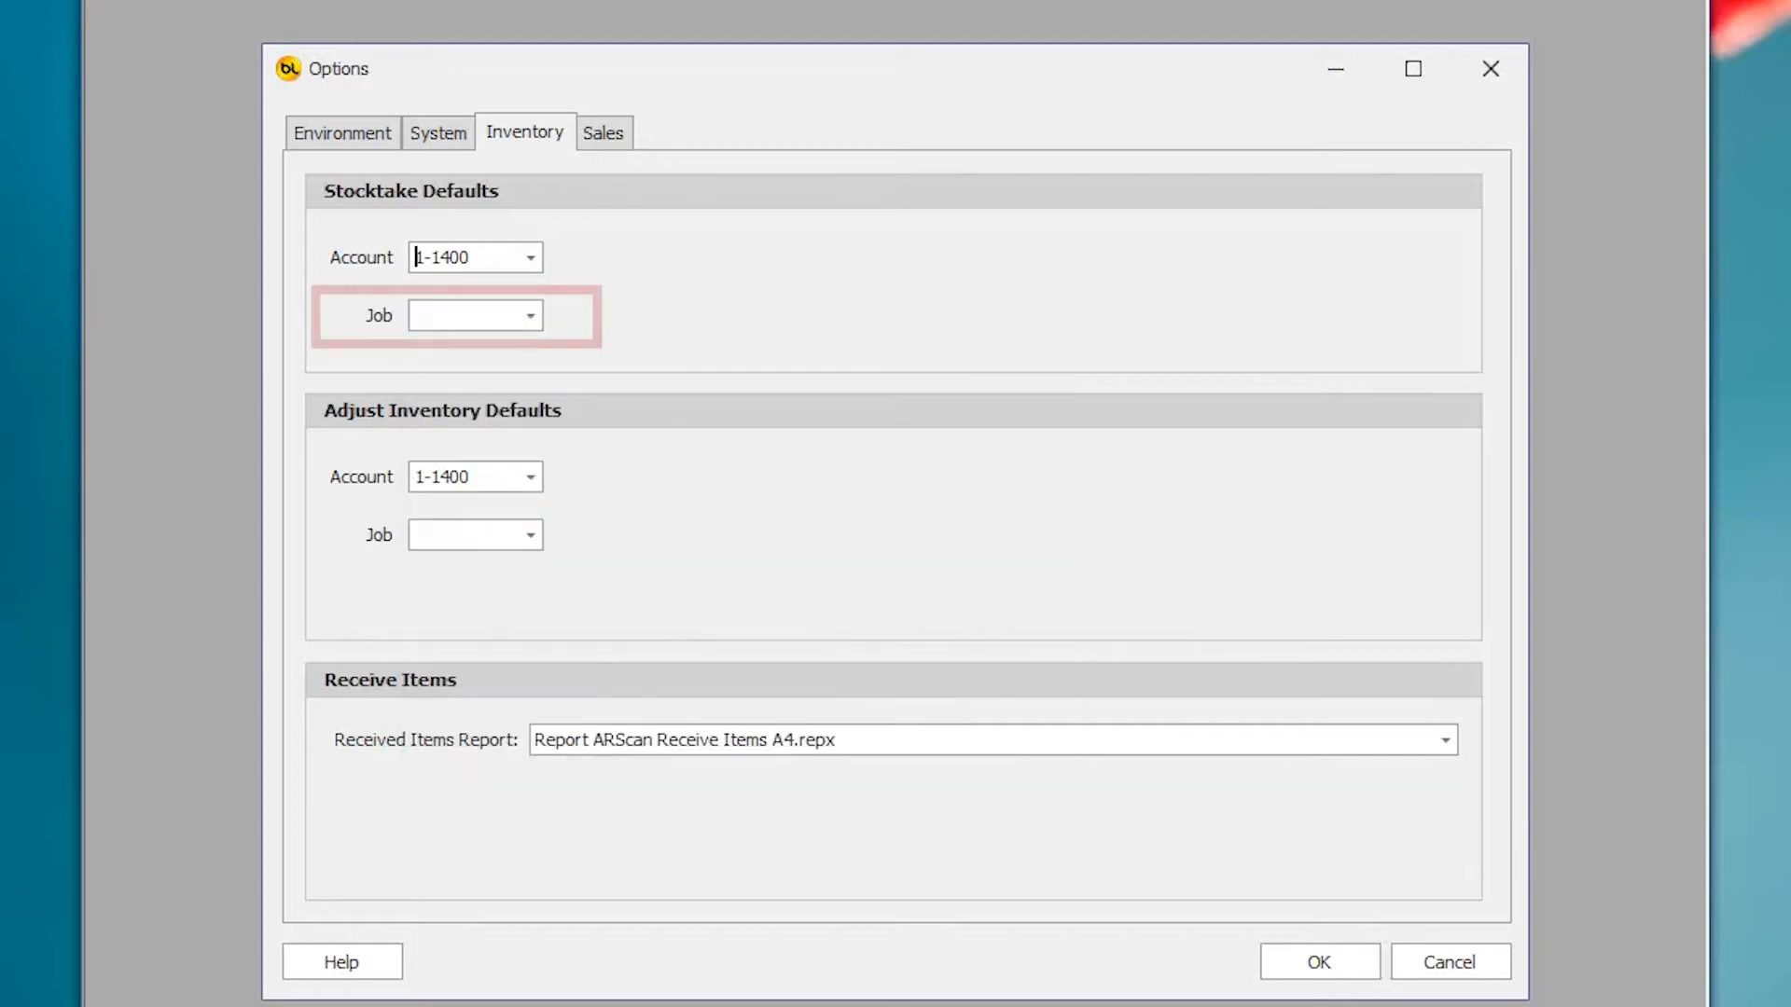
left_click(531, 315)
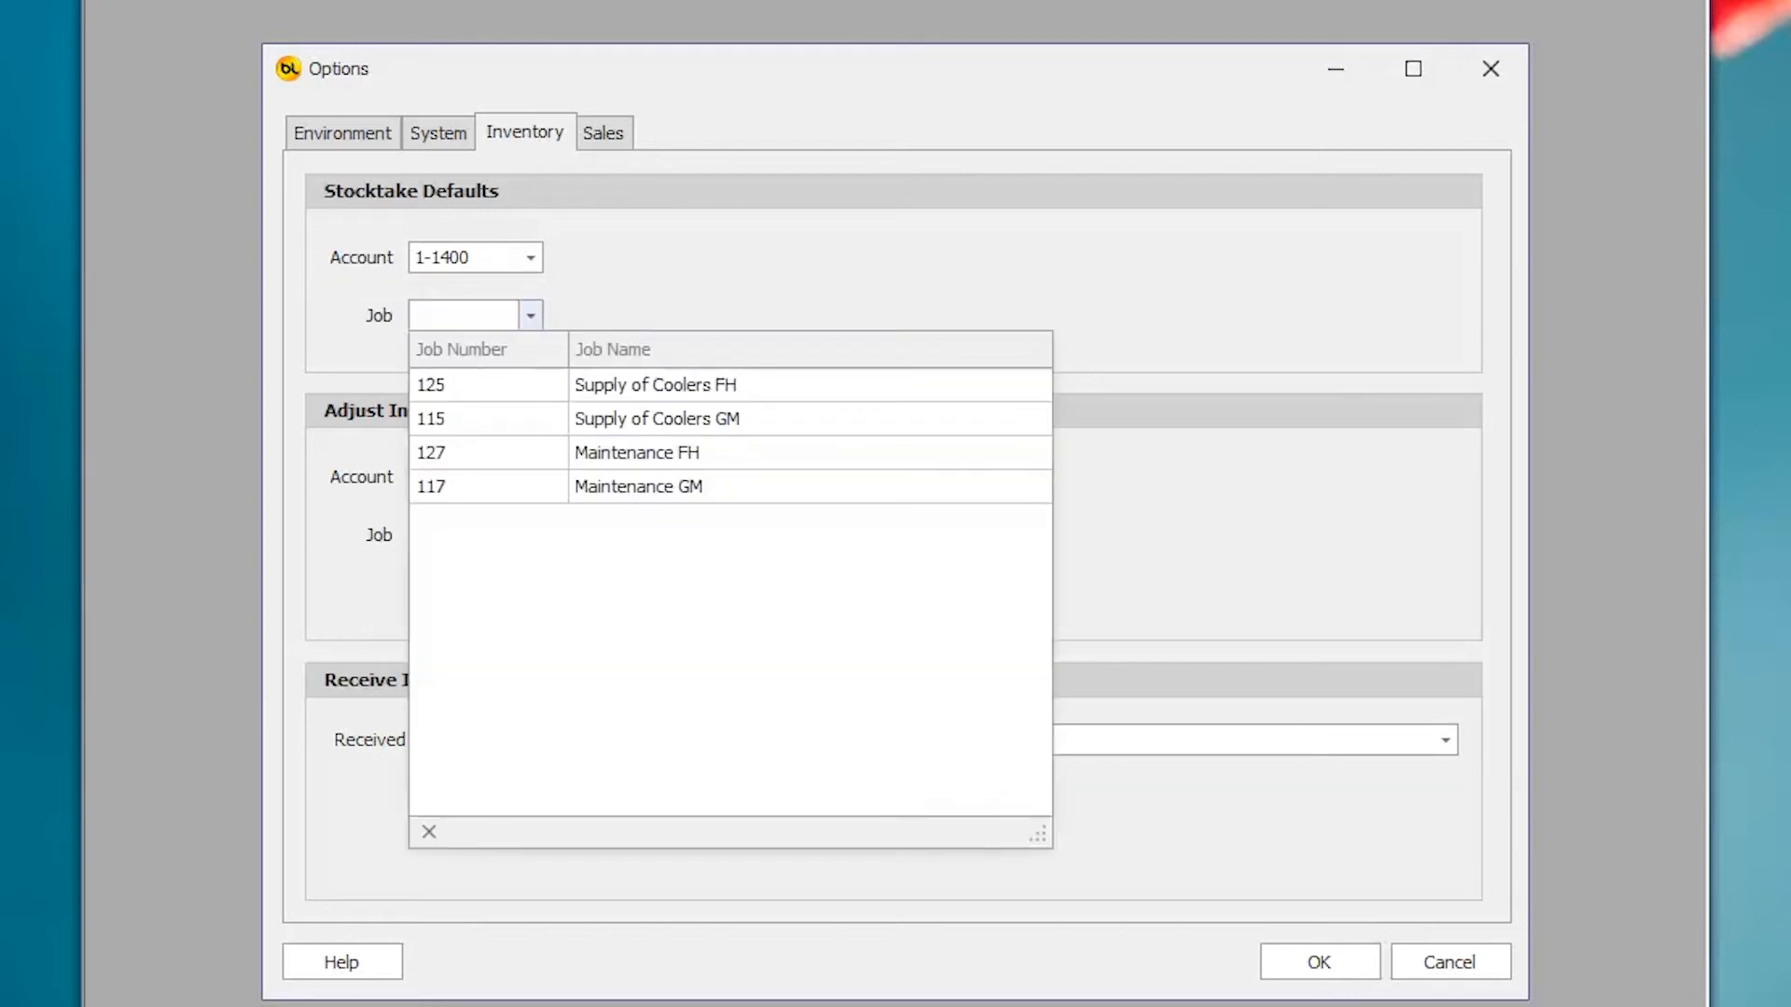
left_click(636, 452)
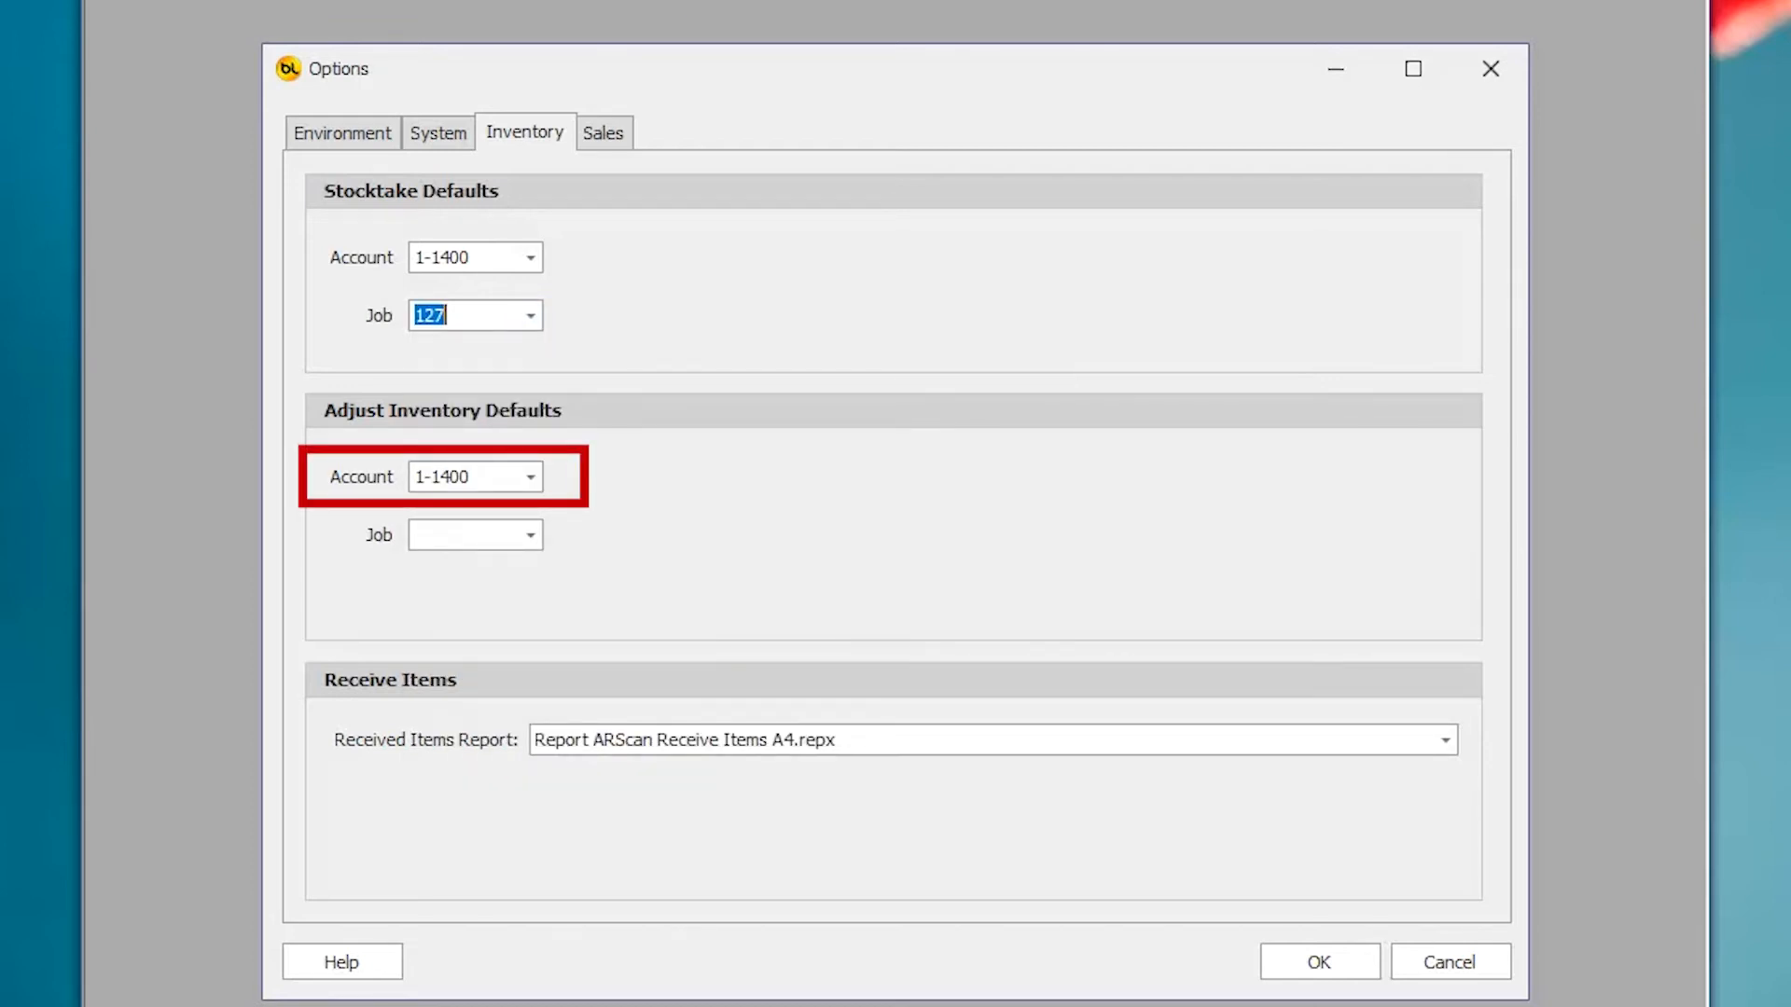
Set the Adjust Inventory default job to 117, Maintenance GM, and choose Report ARScan Receive Items A4.repx as the received items report.
left_click(530, 476)
left_click(531, 543)
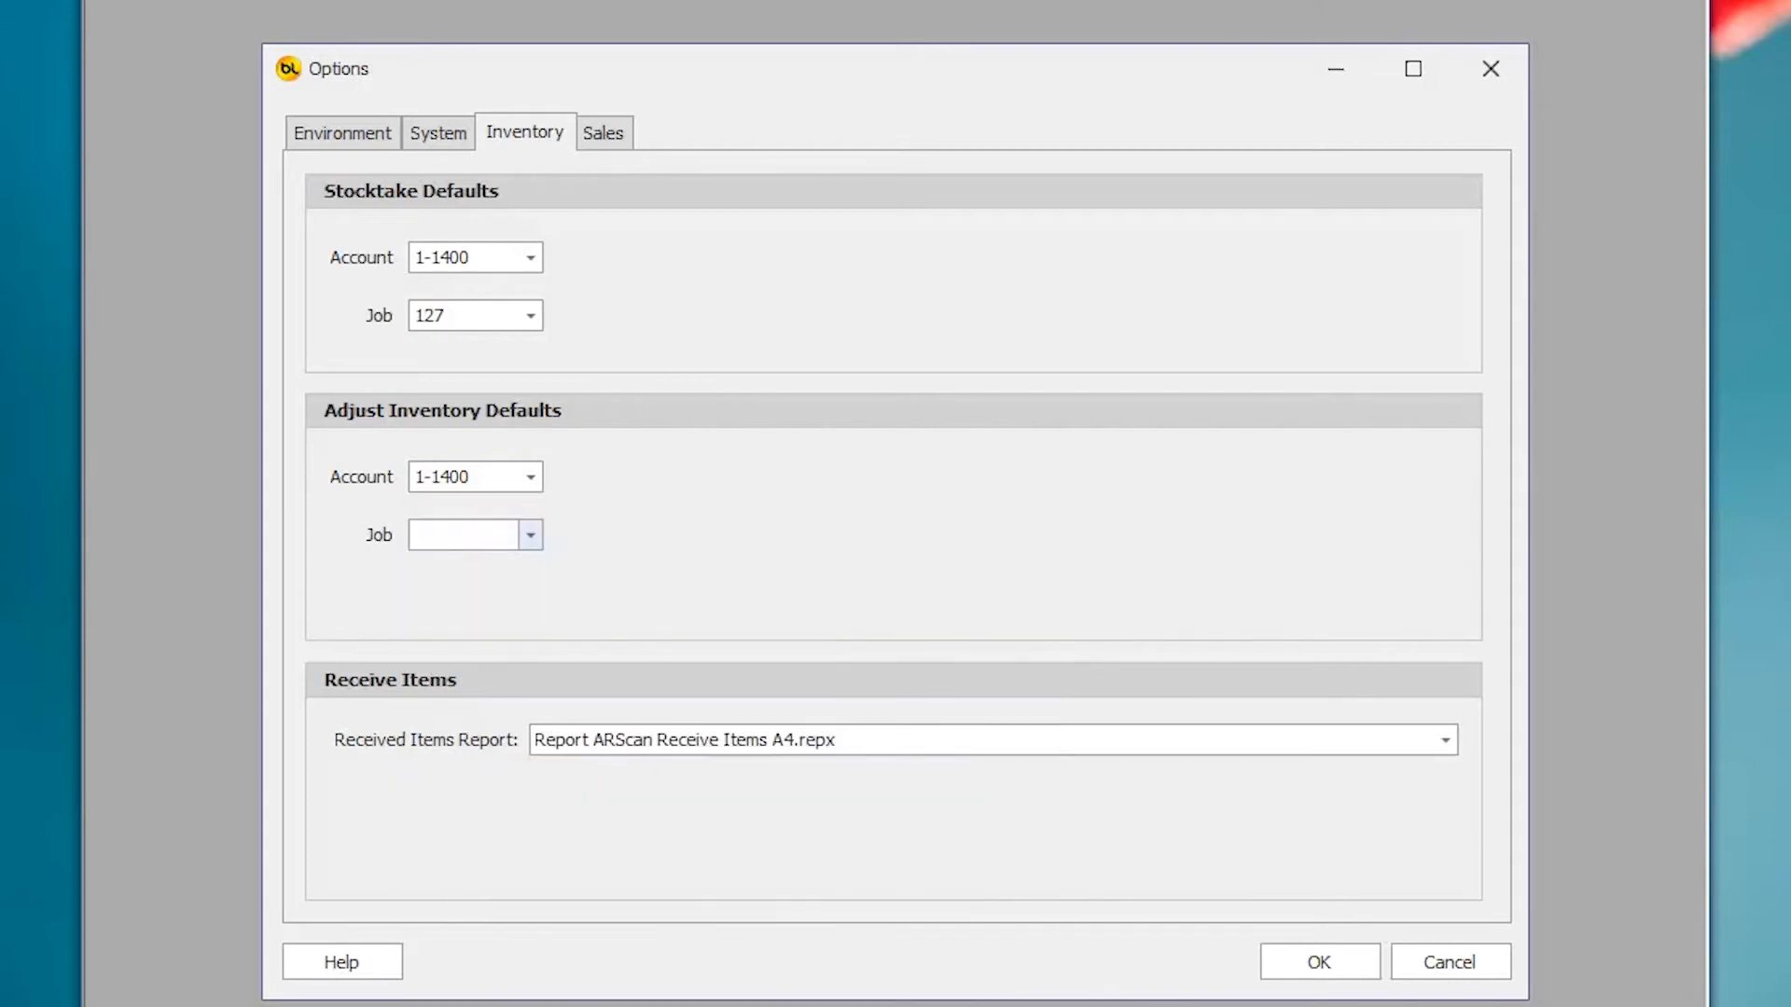
left_click(530, 535)
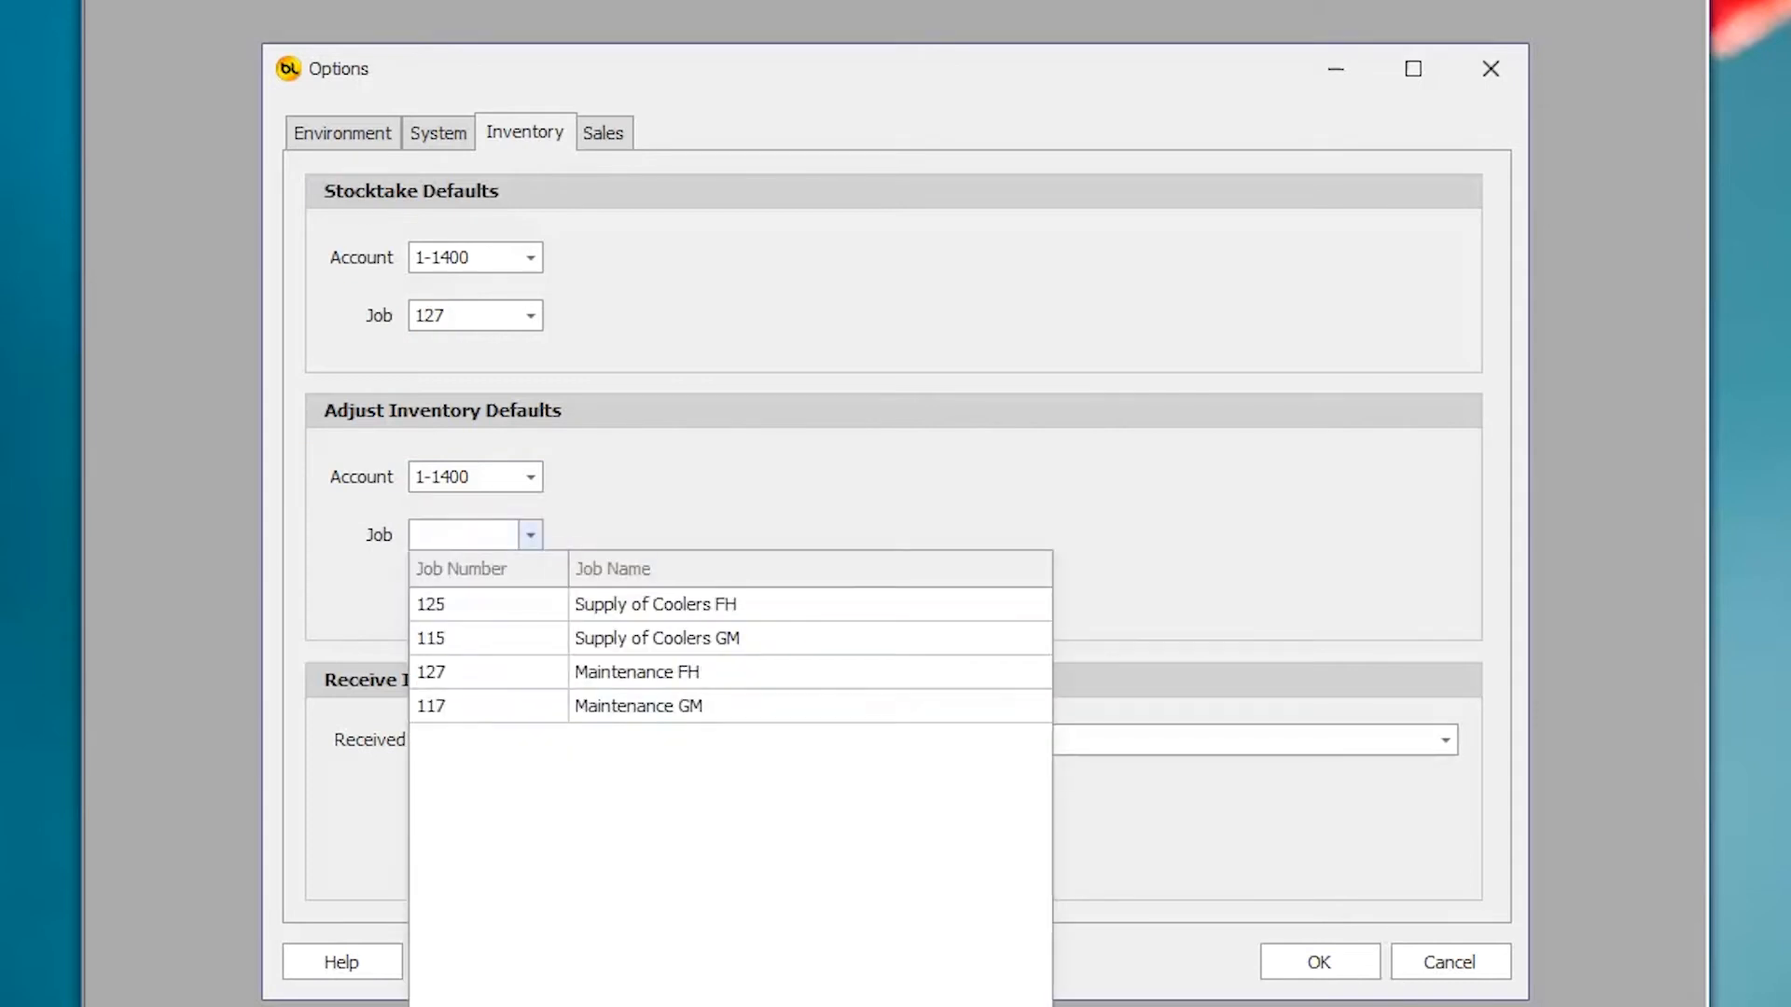
left_click(530, 706)
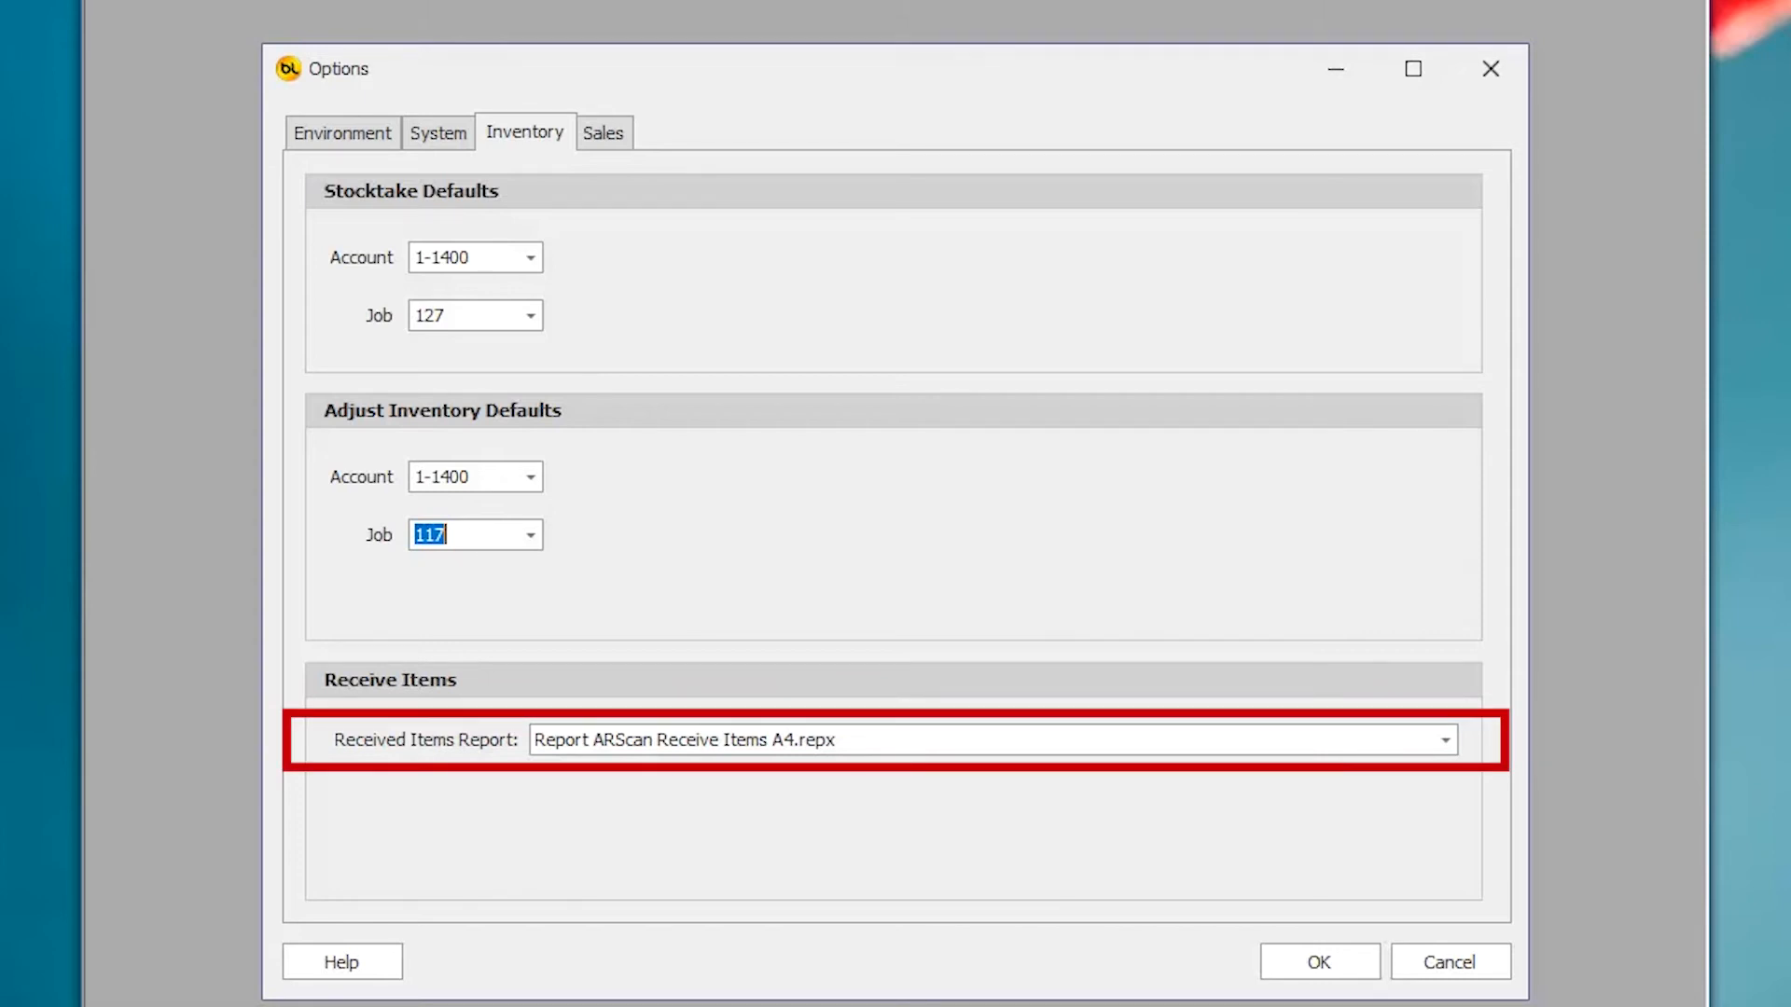
left_click(1445, 739)
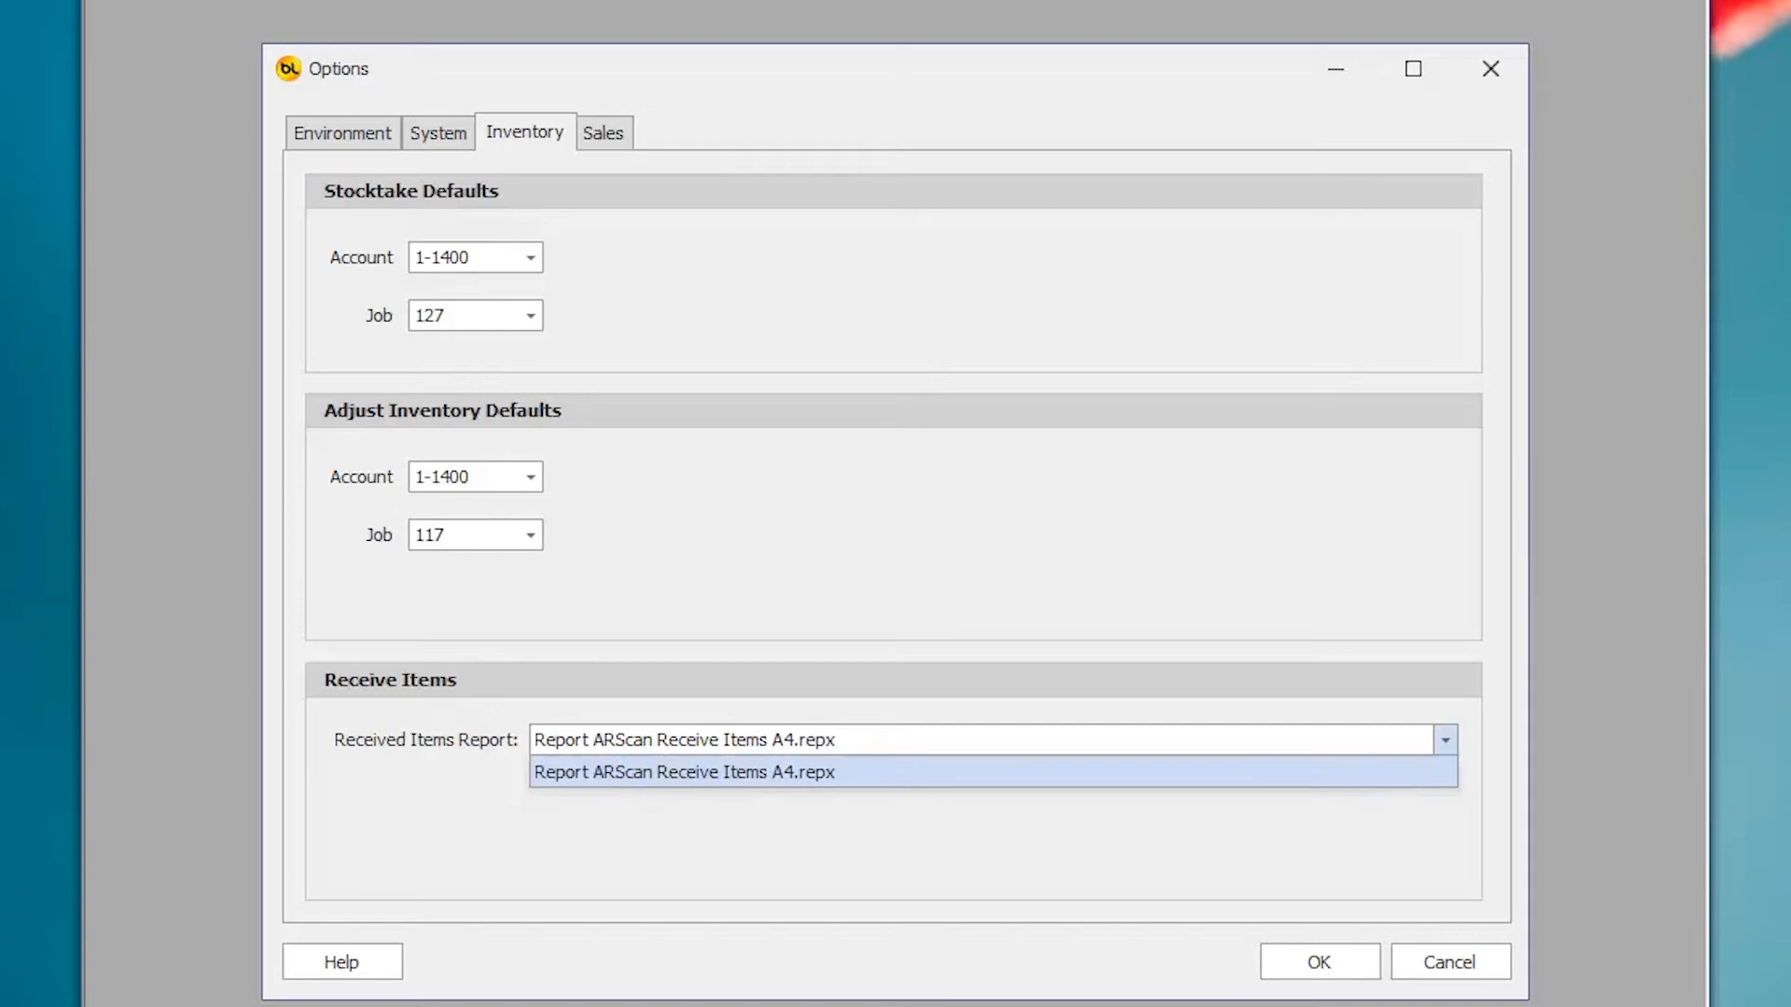
left_click(992, 772)
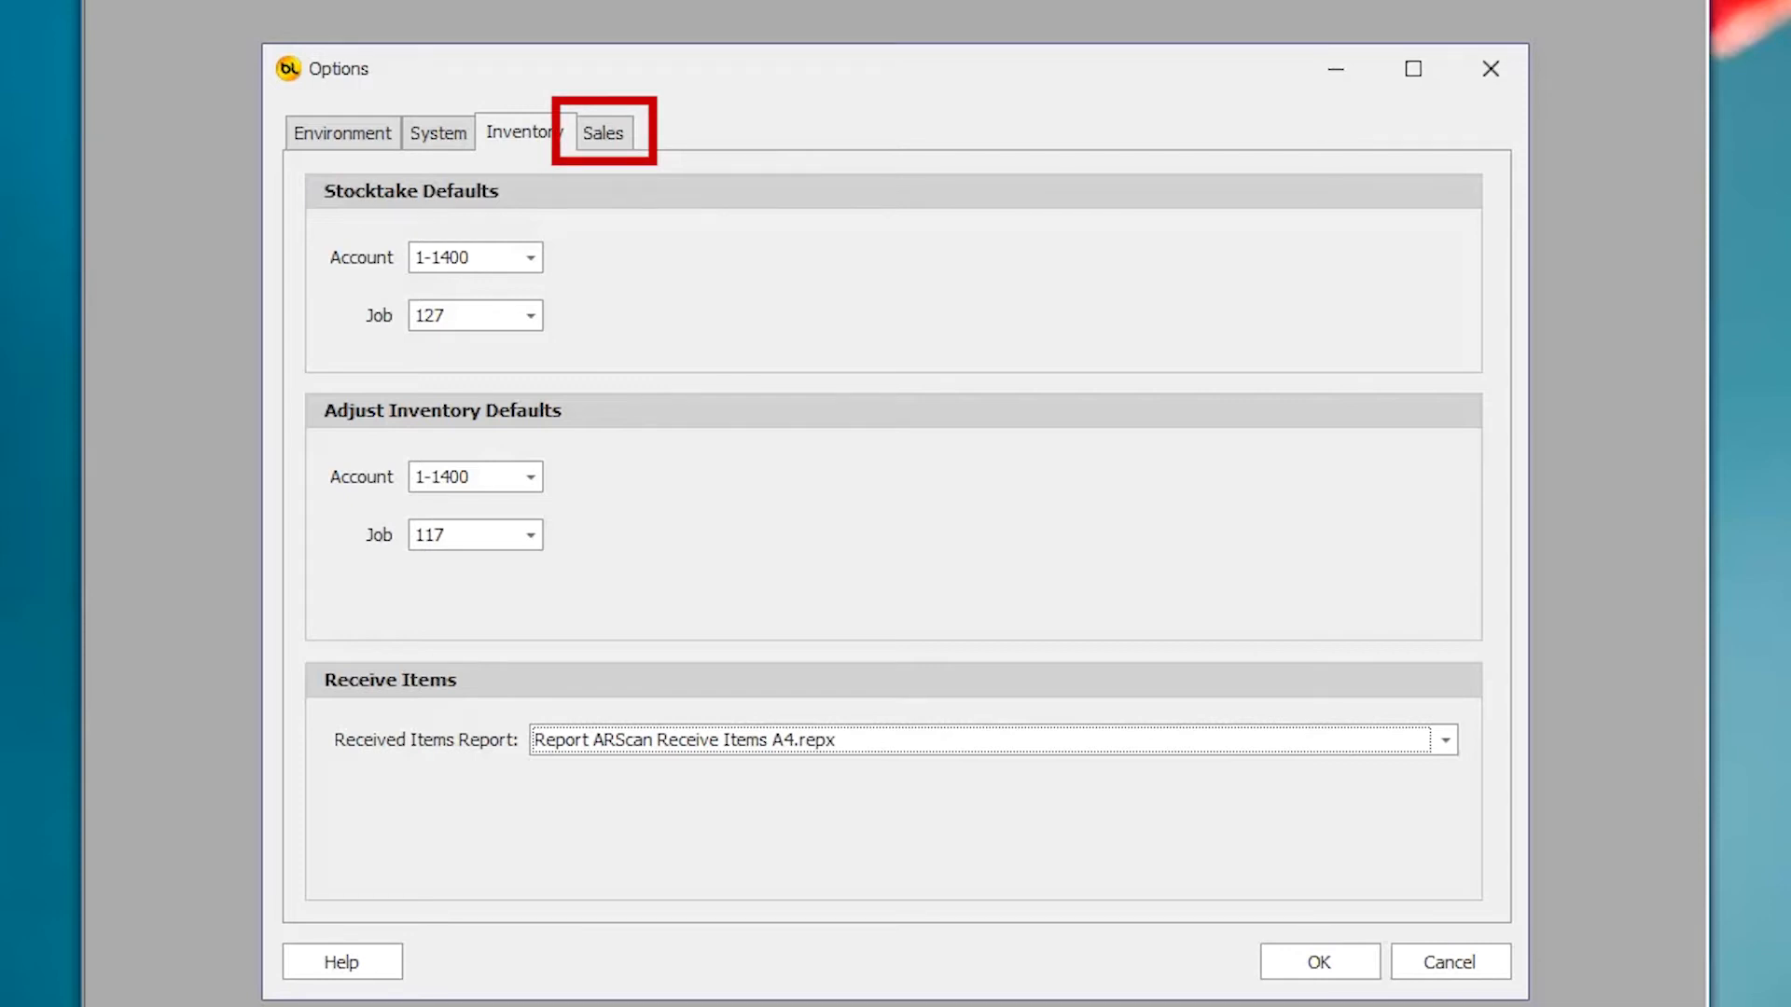
Check which sales item label formats are available in the sales options.
left_click(603, 132)
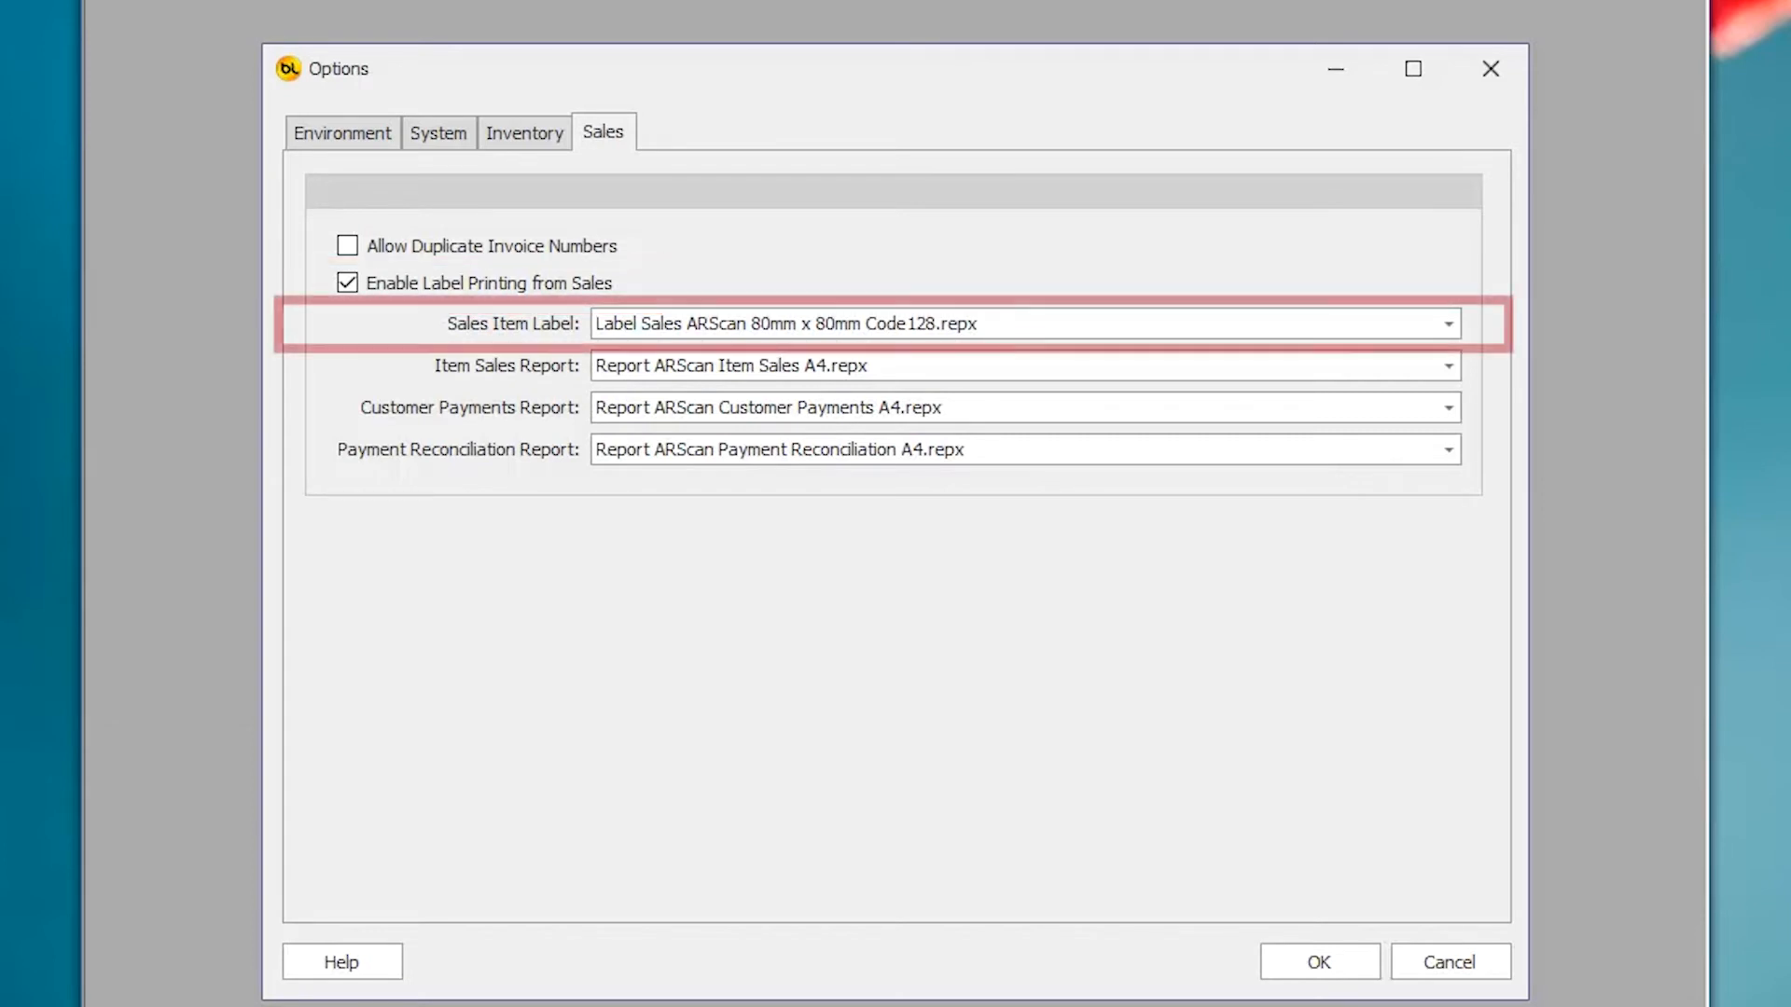
left_click(1449, 324)
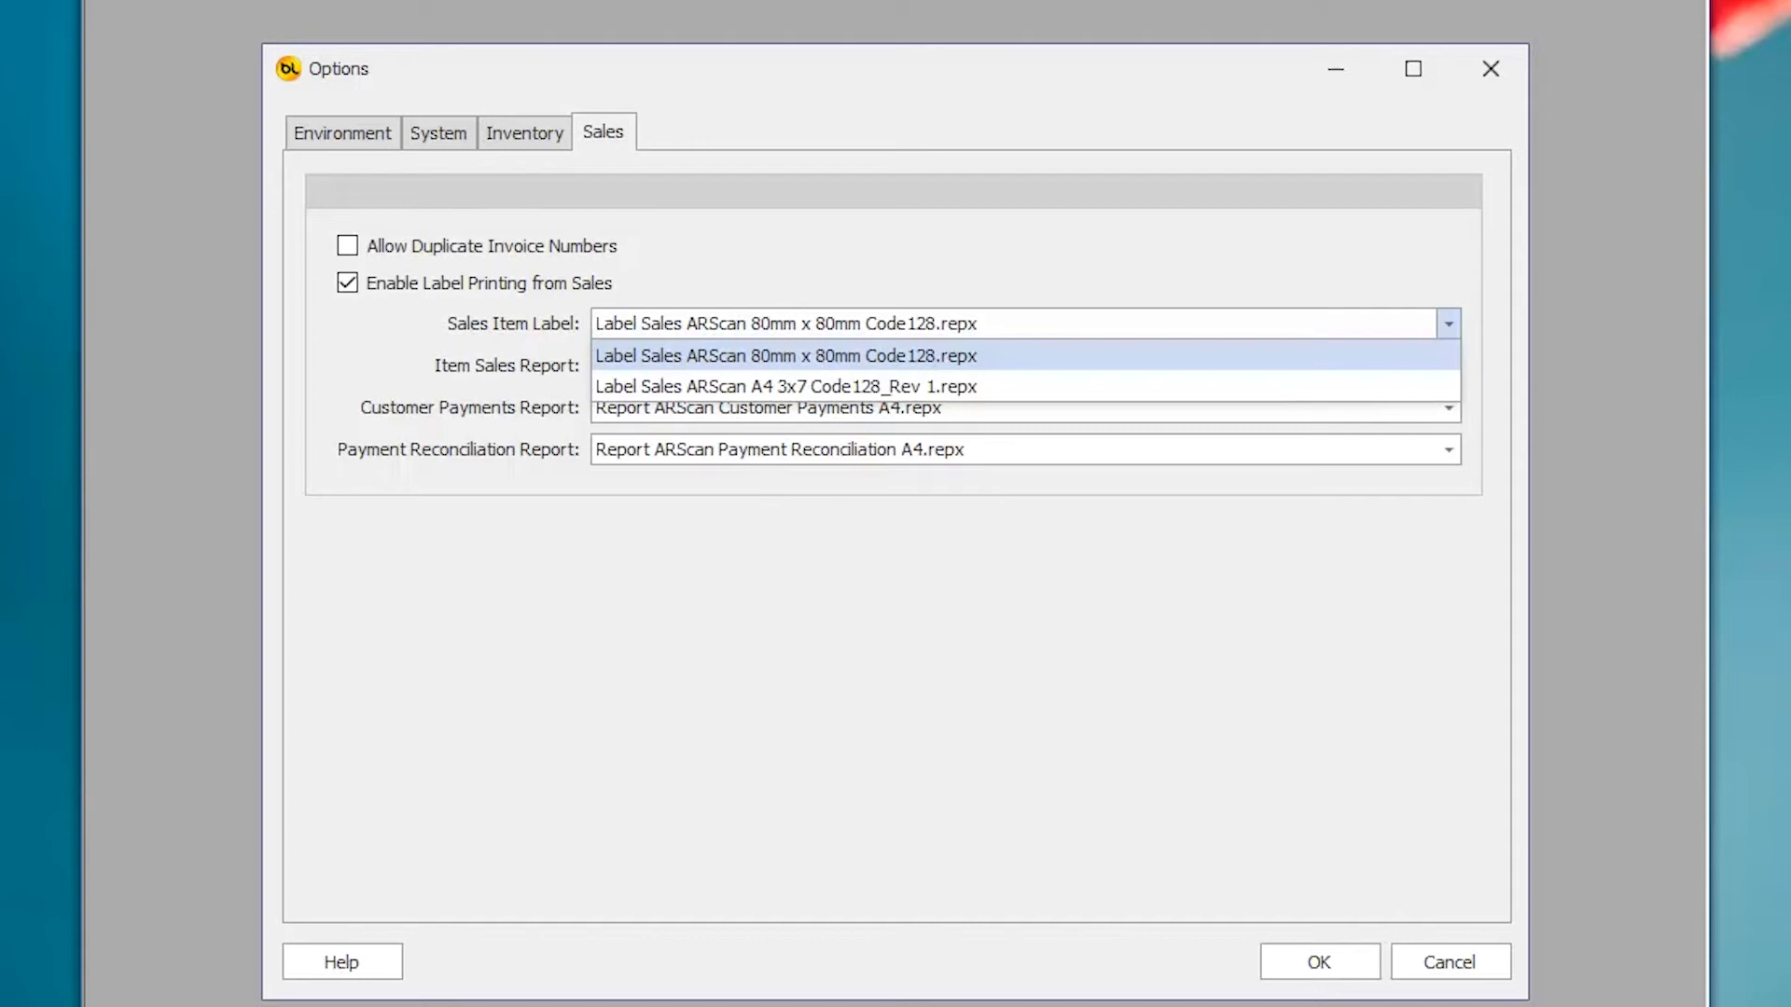
key("Escape")
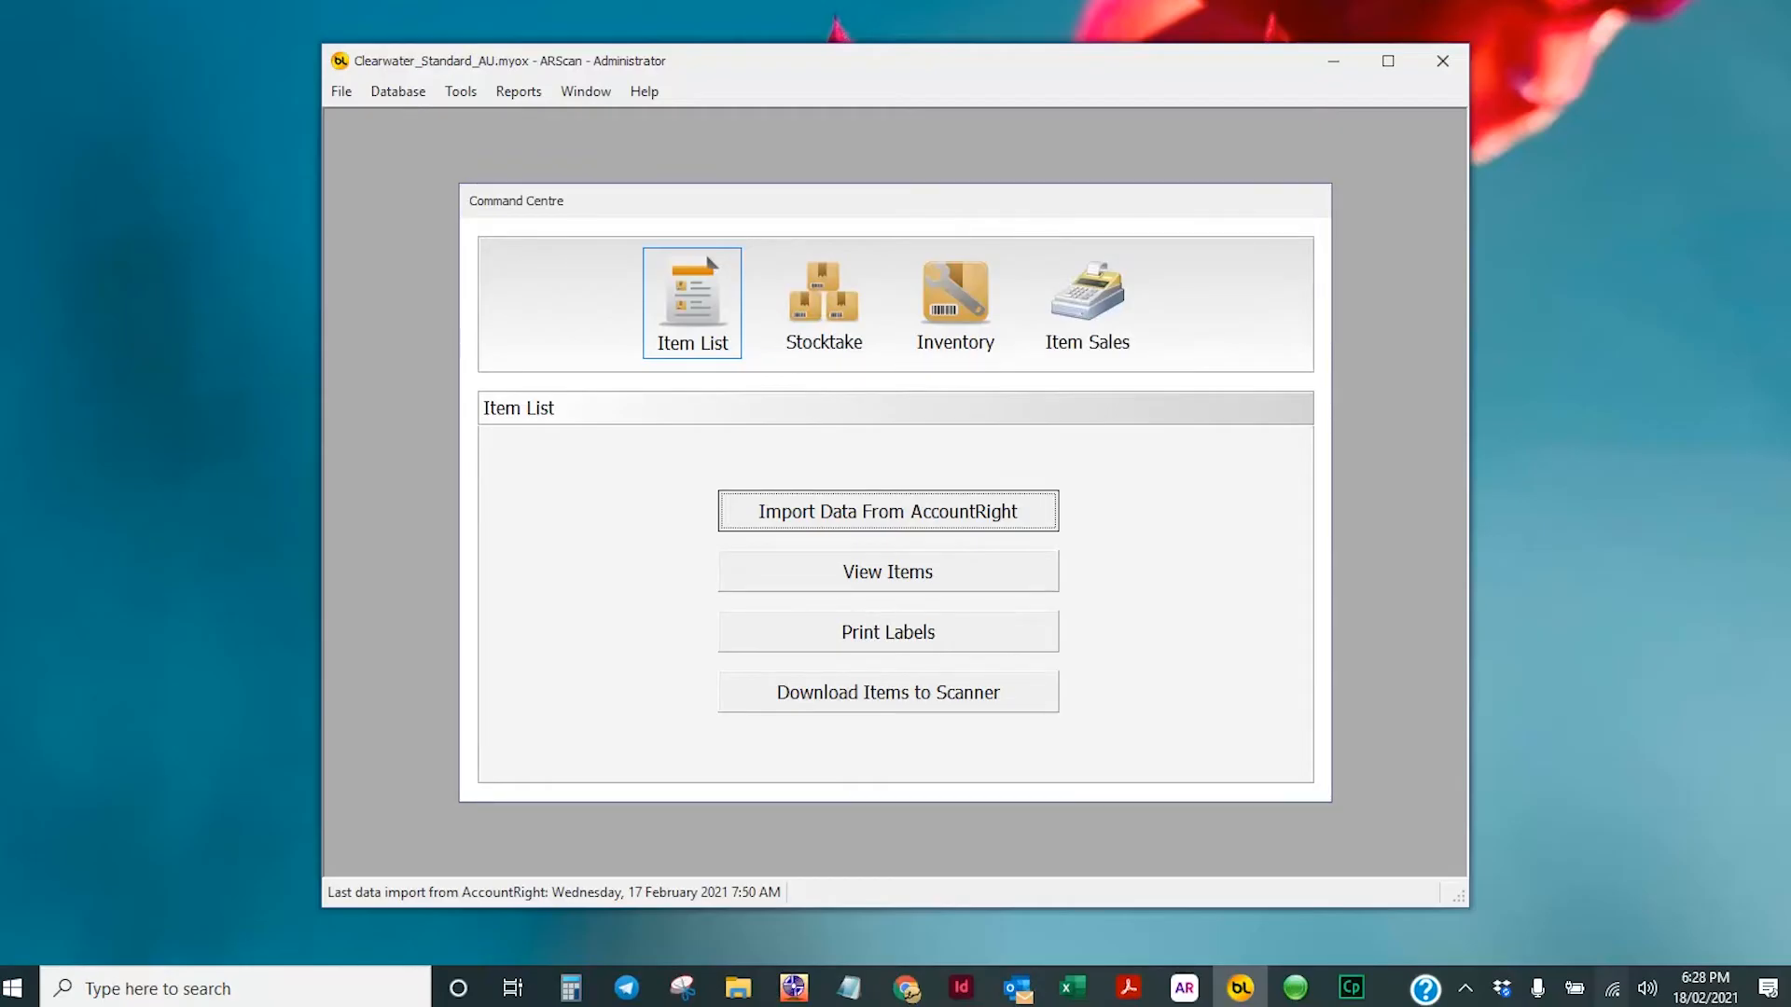
Try to import the custom label format file Label ARScan 38mm x 27mm Code128.repx from the ARScan folder.
left_click(461, 91)
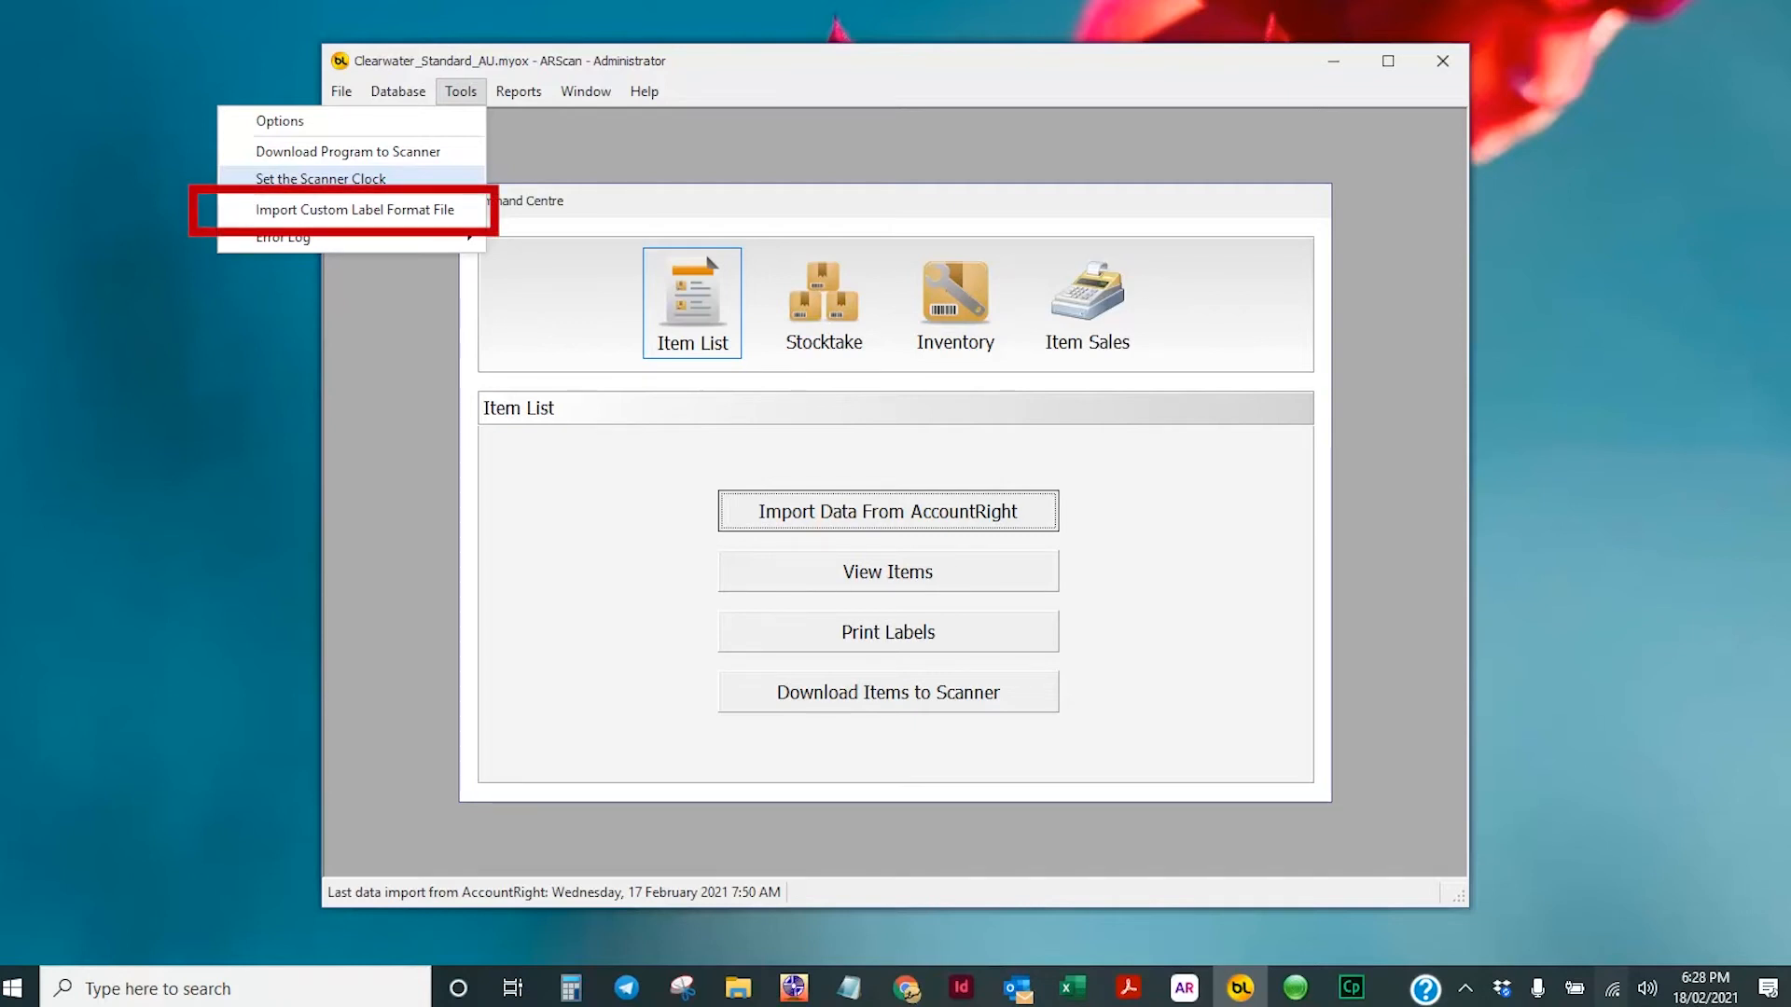
left_click(355, 209)
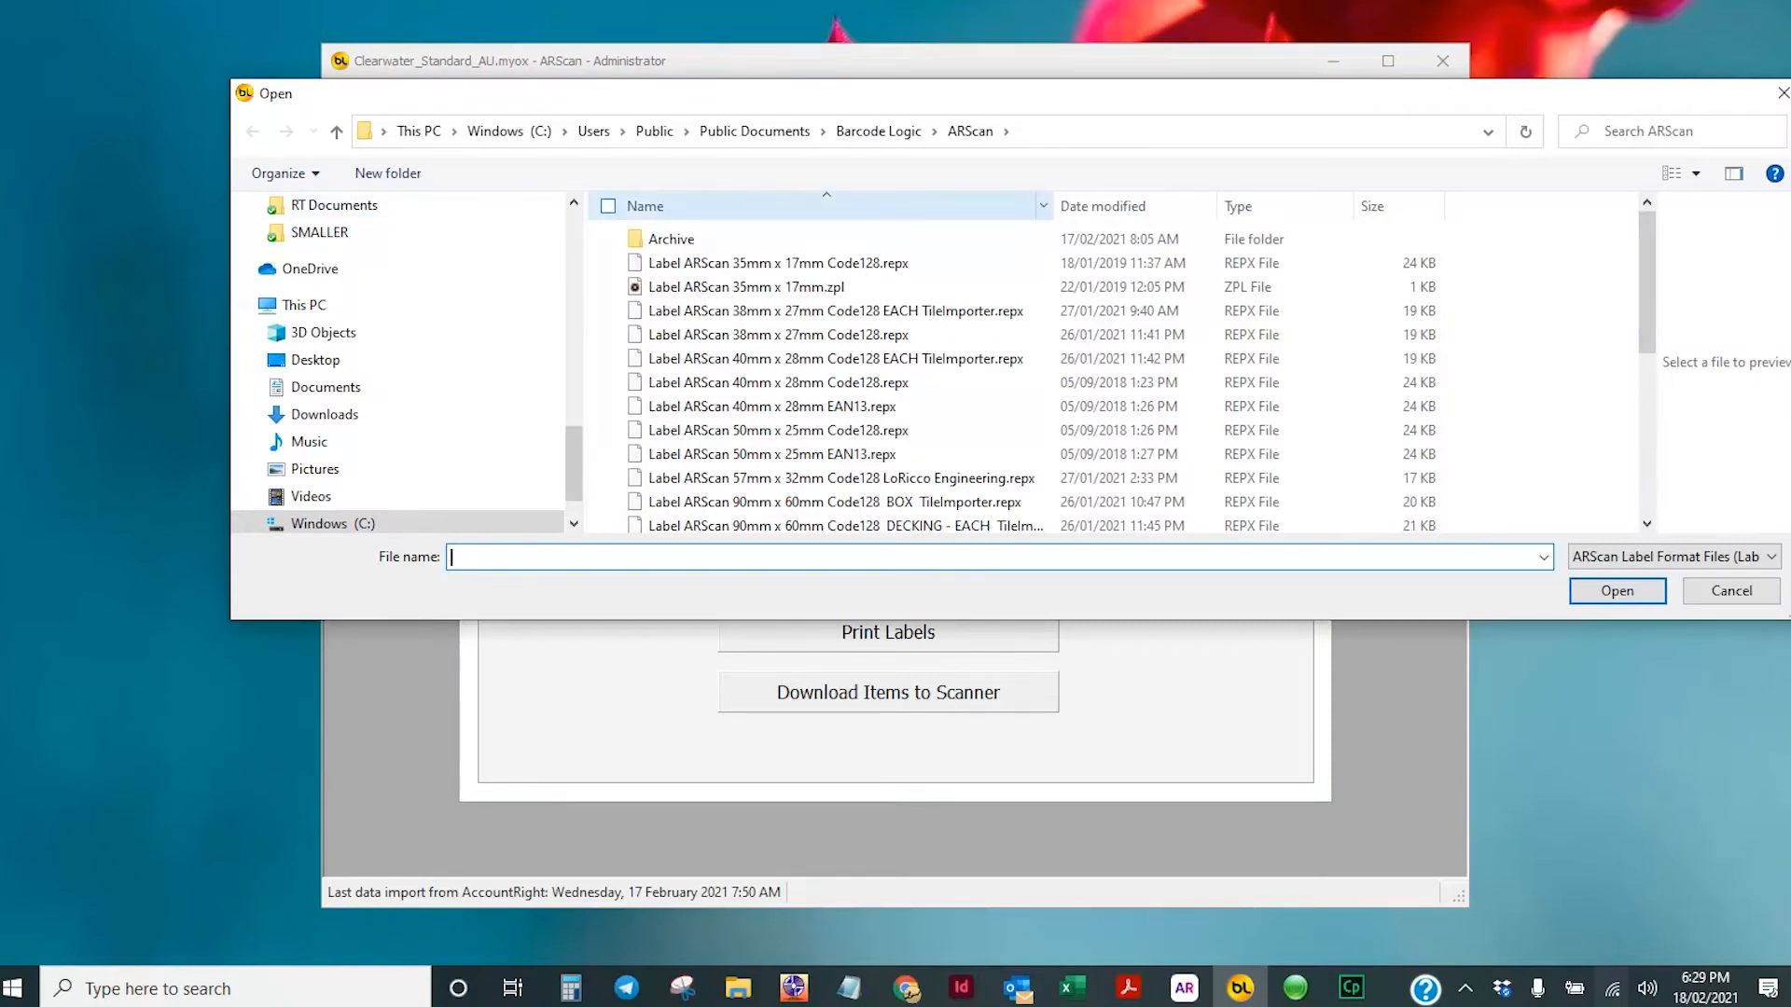
left_click(778, 335)
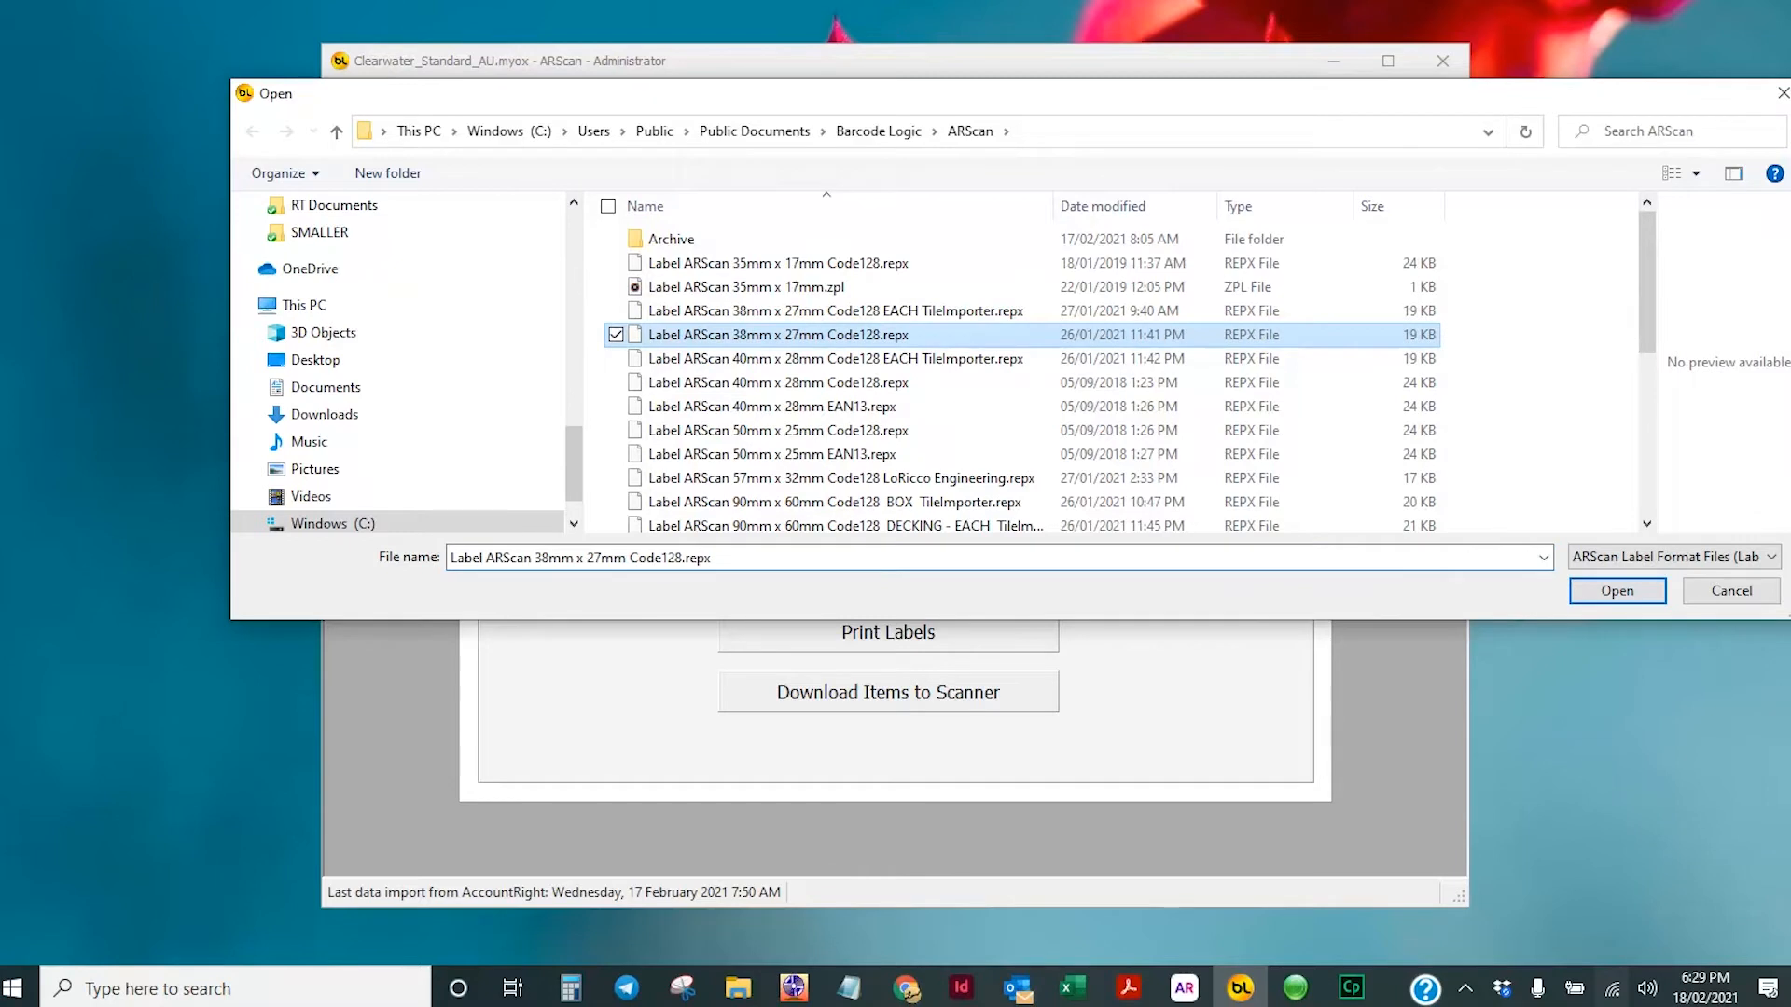
key("Return")
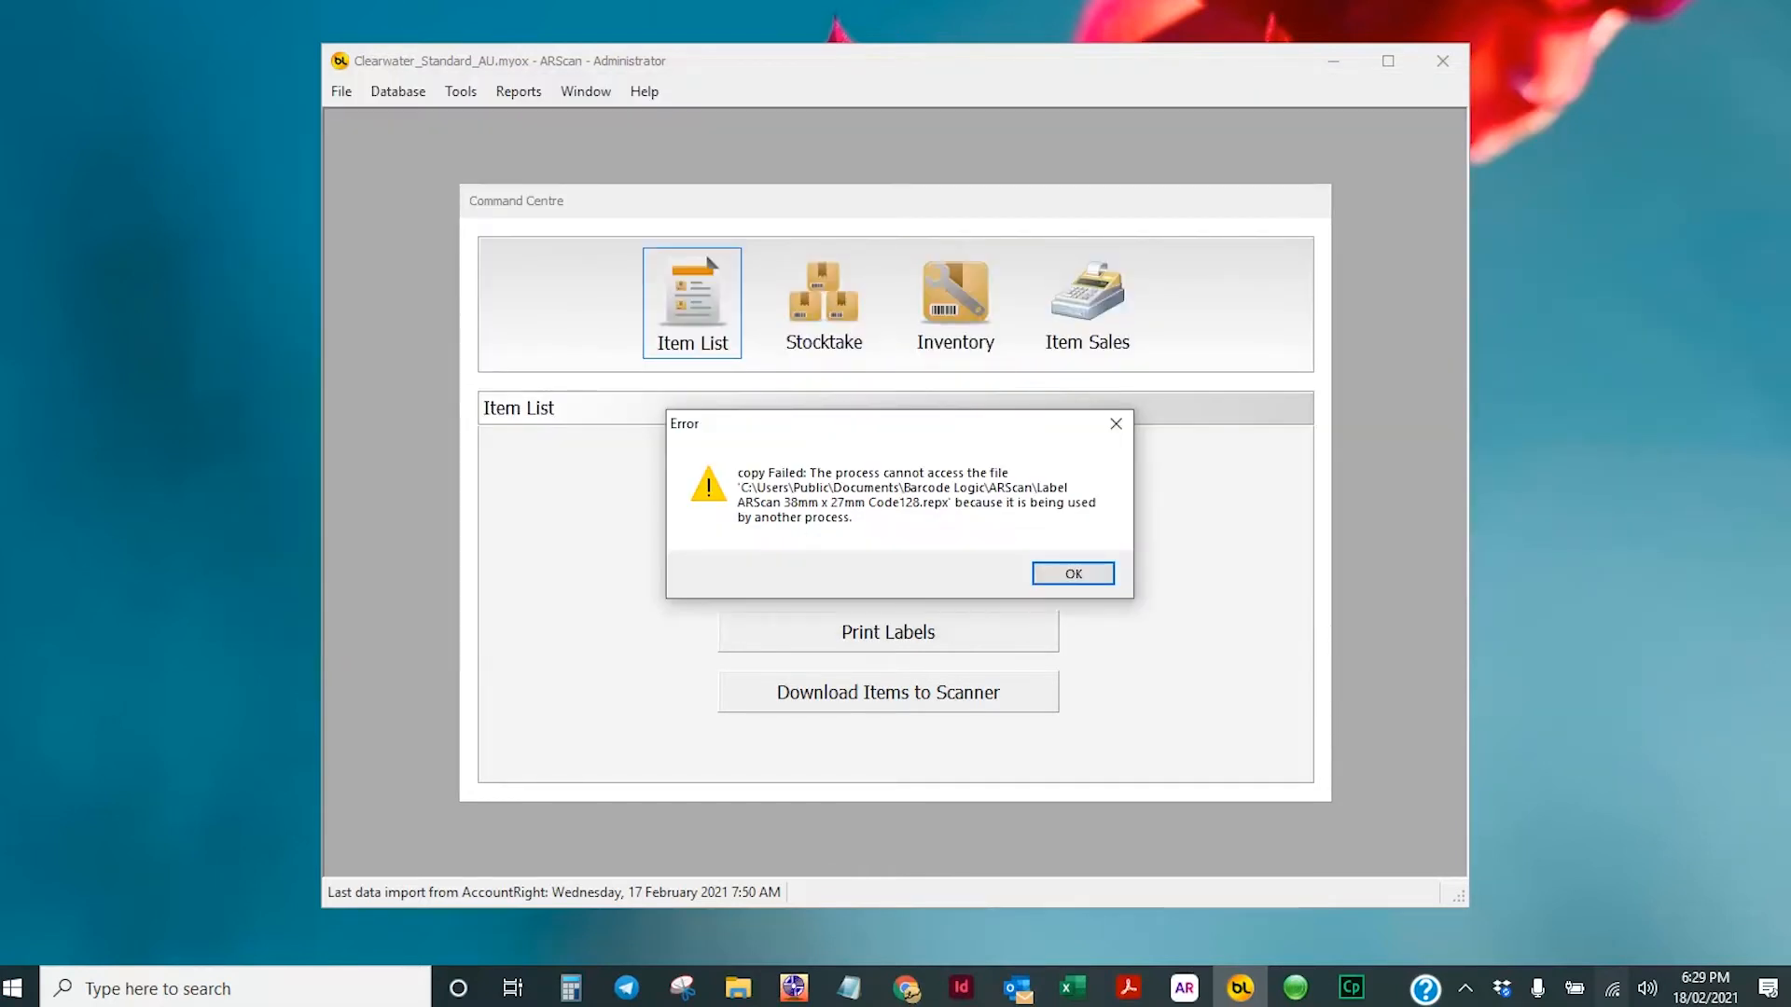
key("Return")
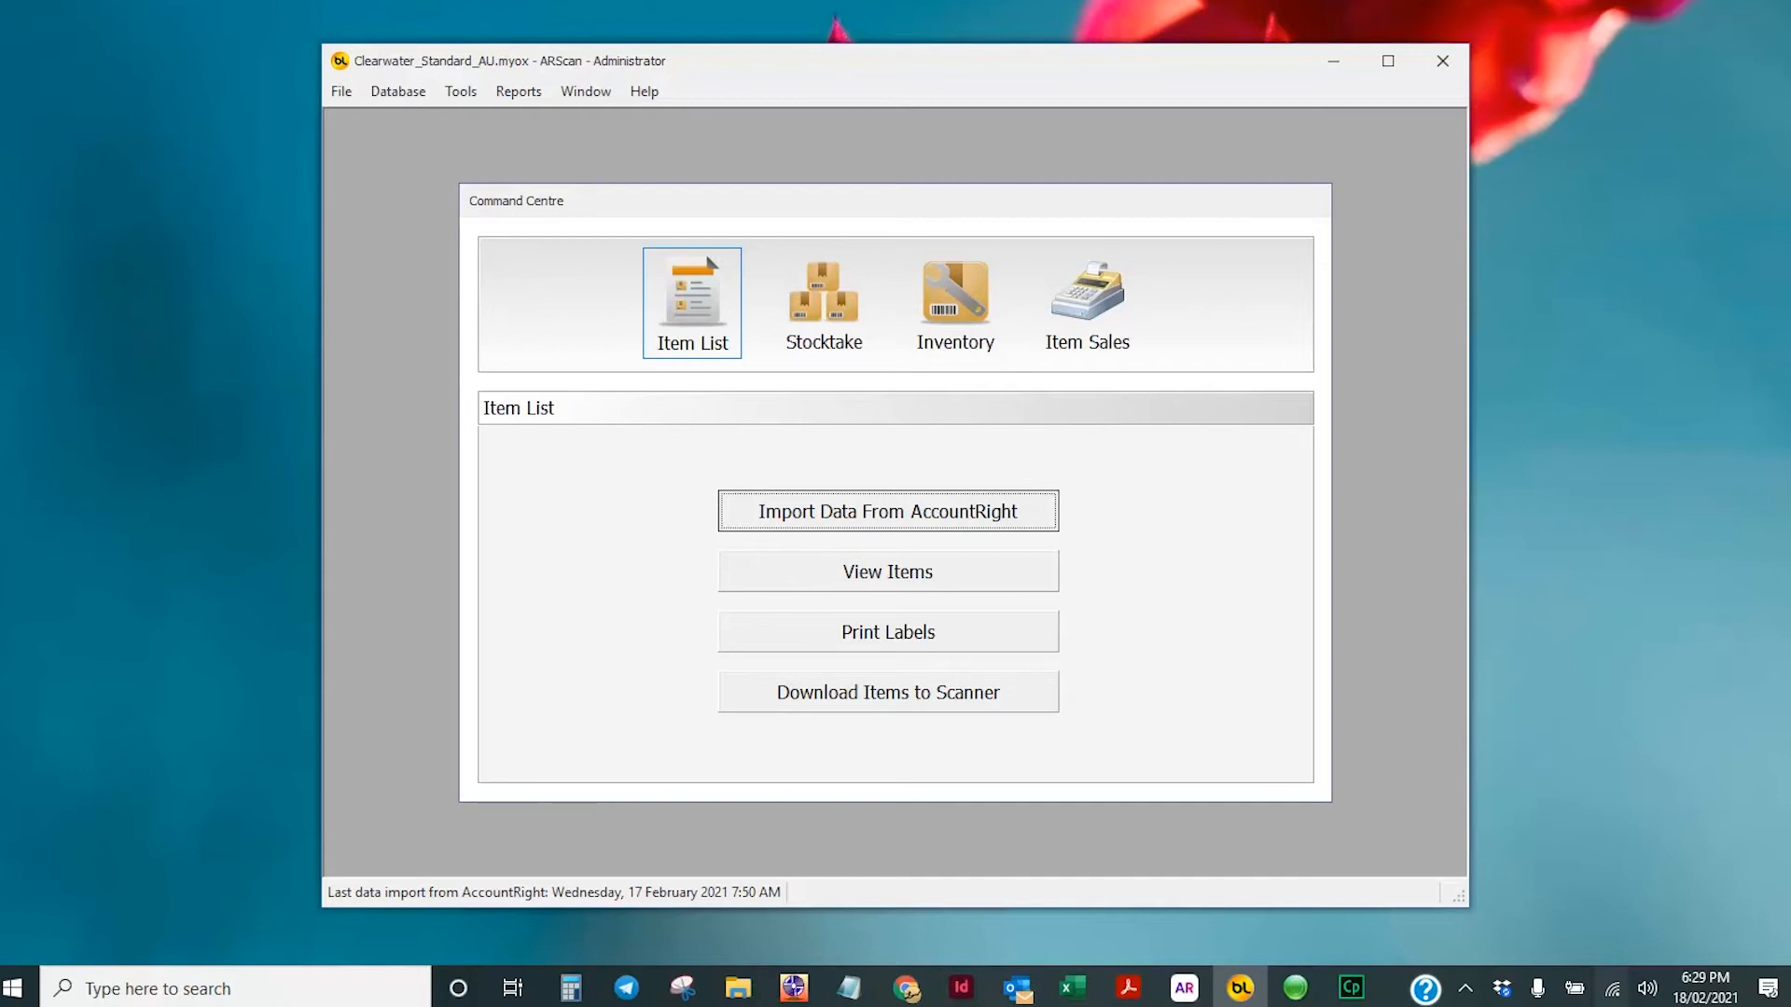
Open the ARScan error log, copy all of its entries, and close the log.
left_click(460, 91)
mouse_move(283, 238)
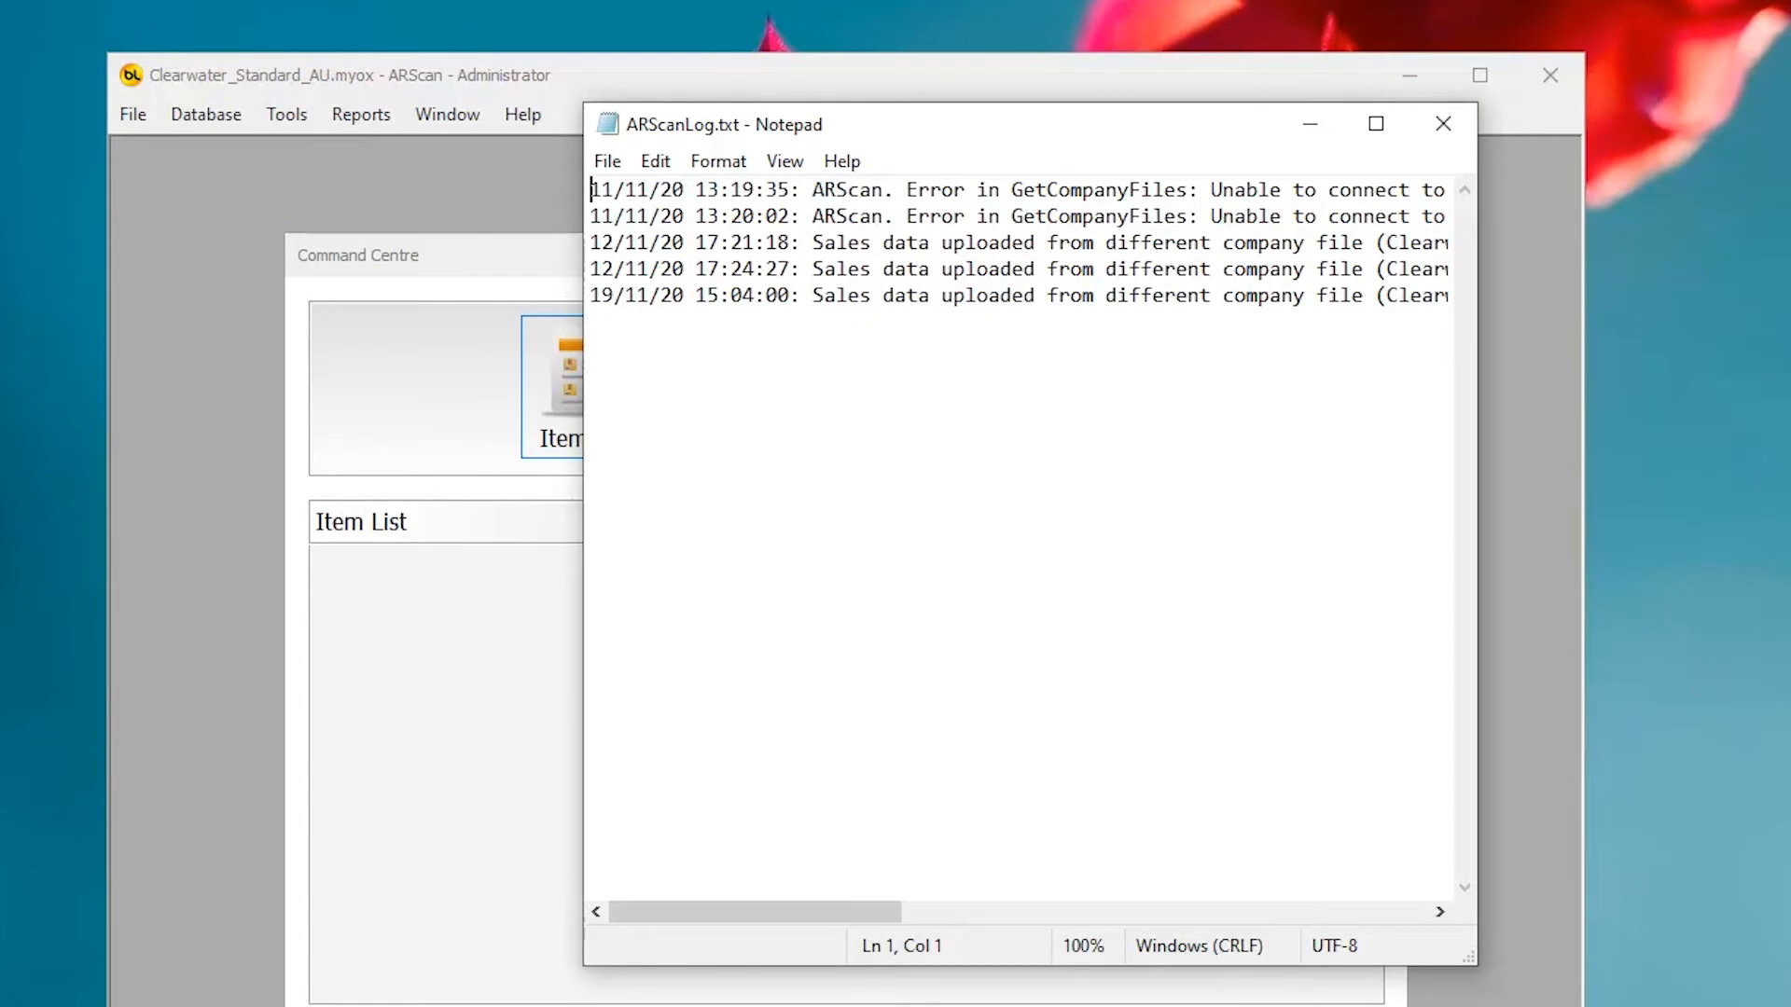
left_click_drag(591, 189, 1273, 322)
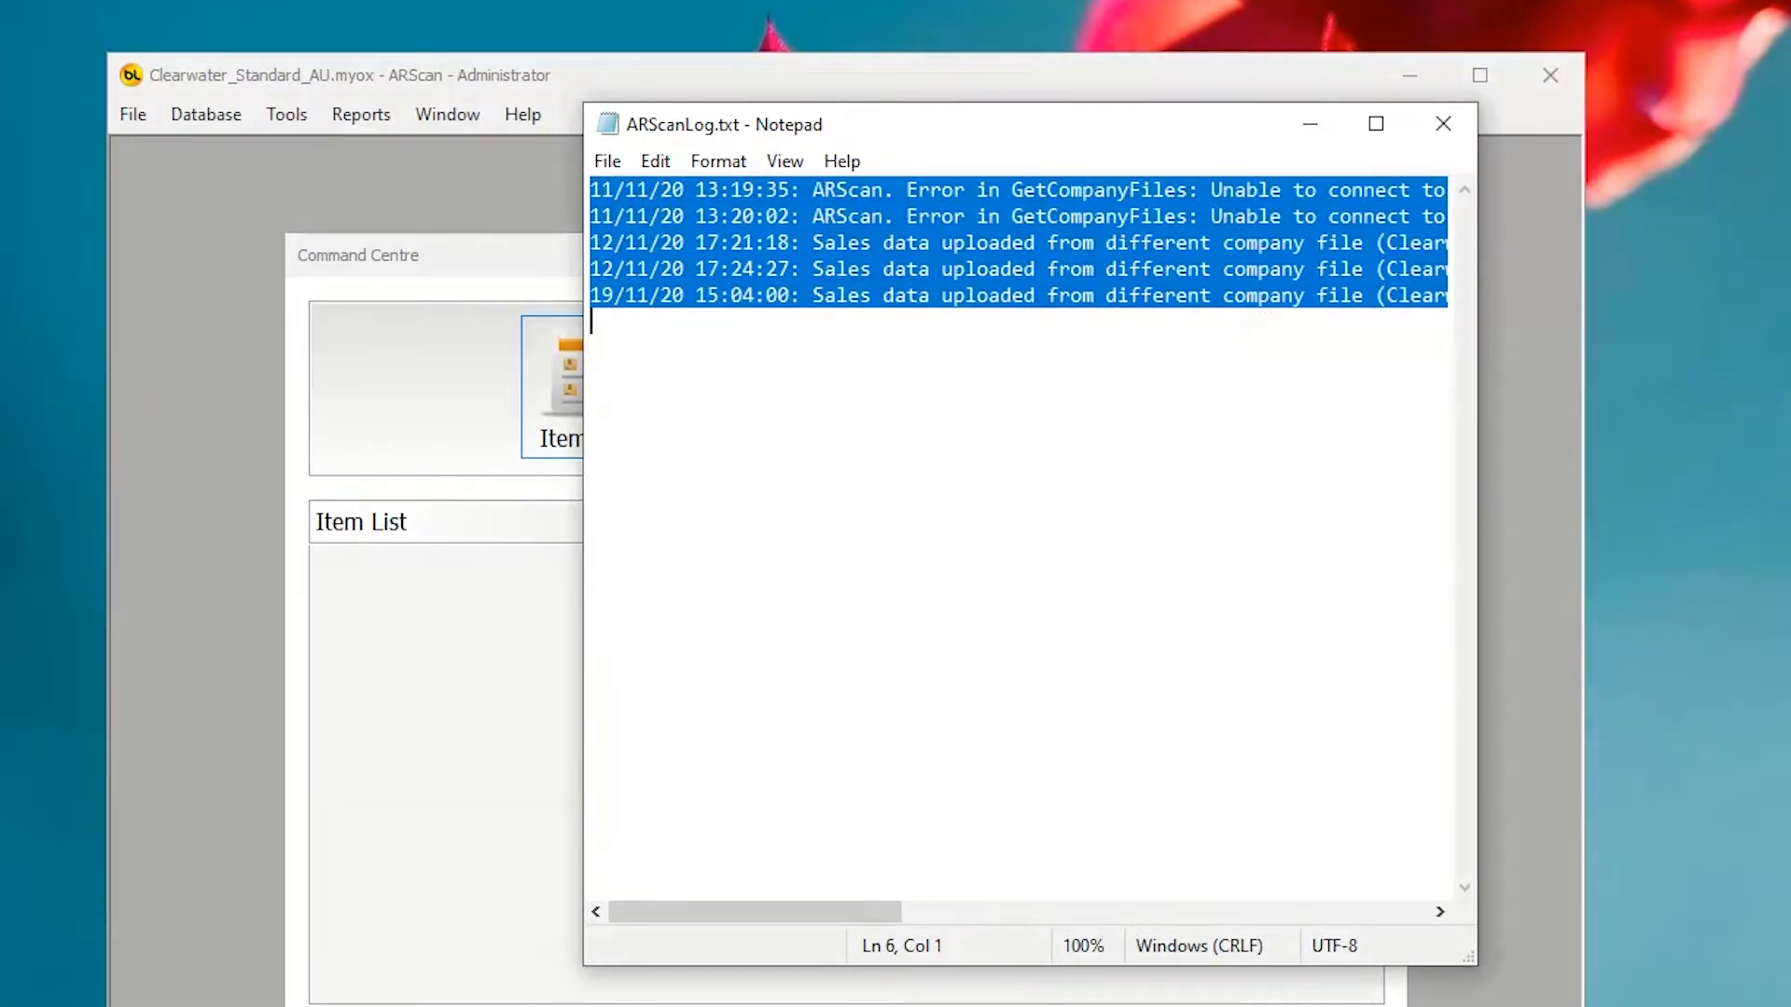
right_click(614, 270)
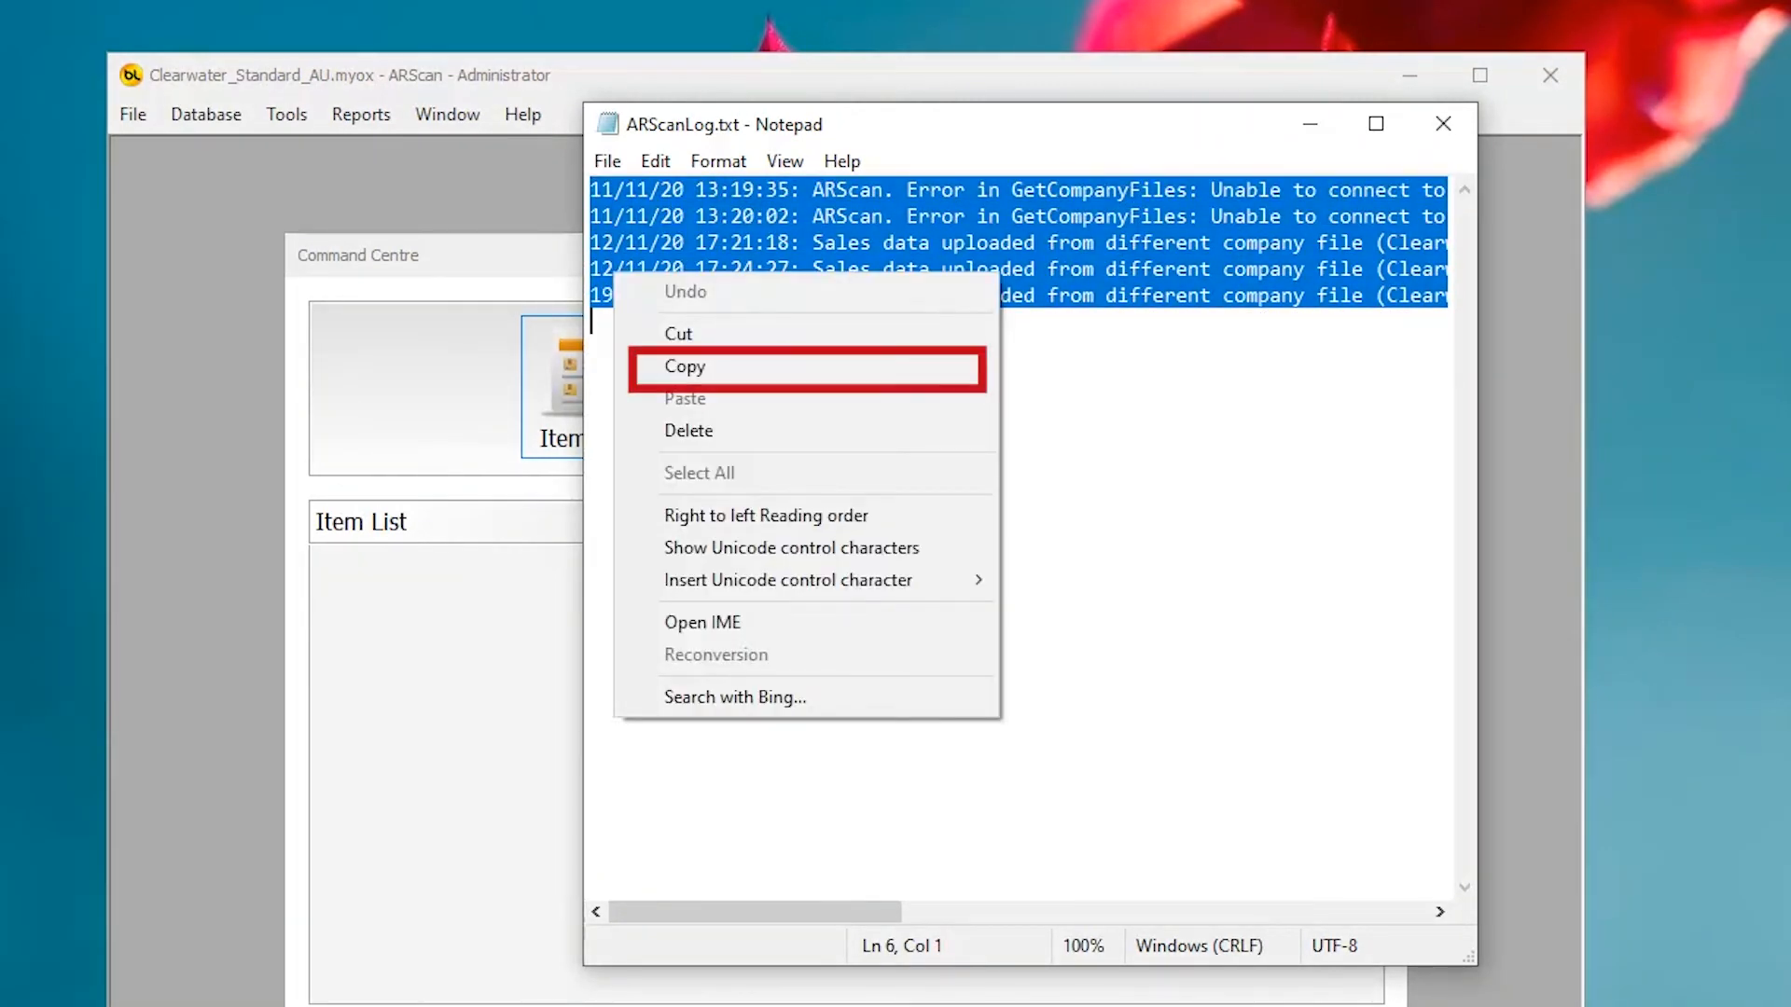
left_click(685, 368)
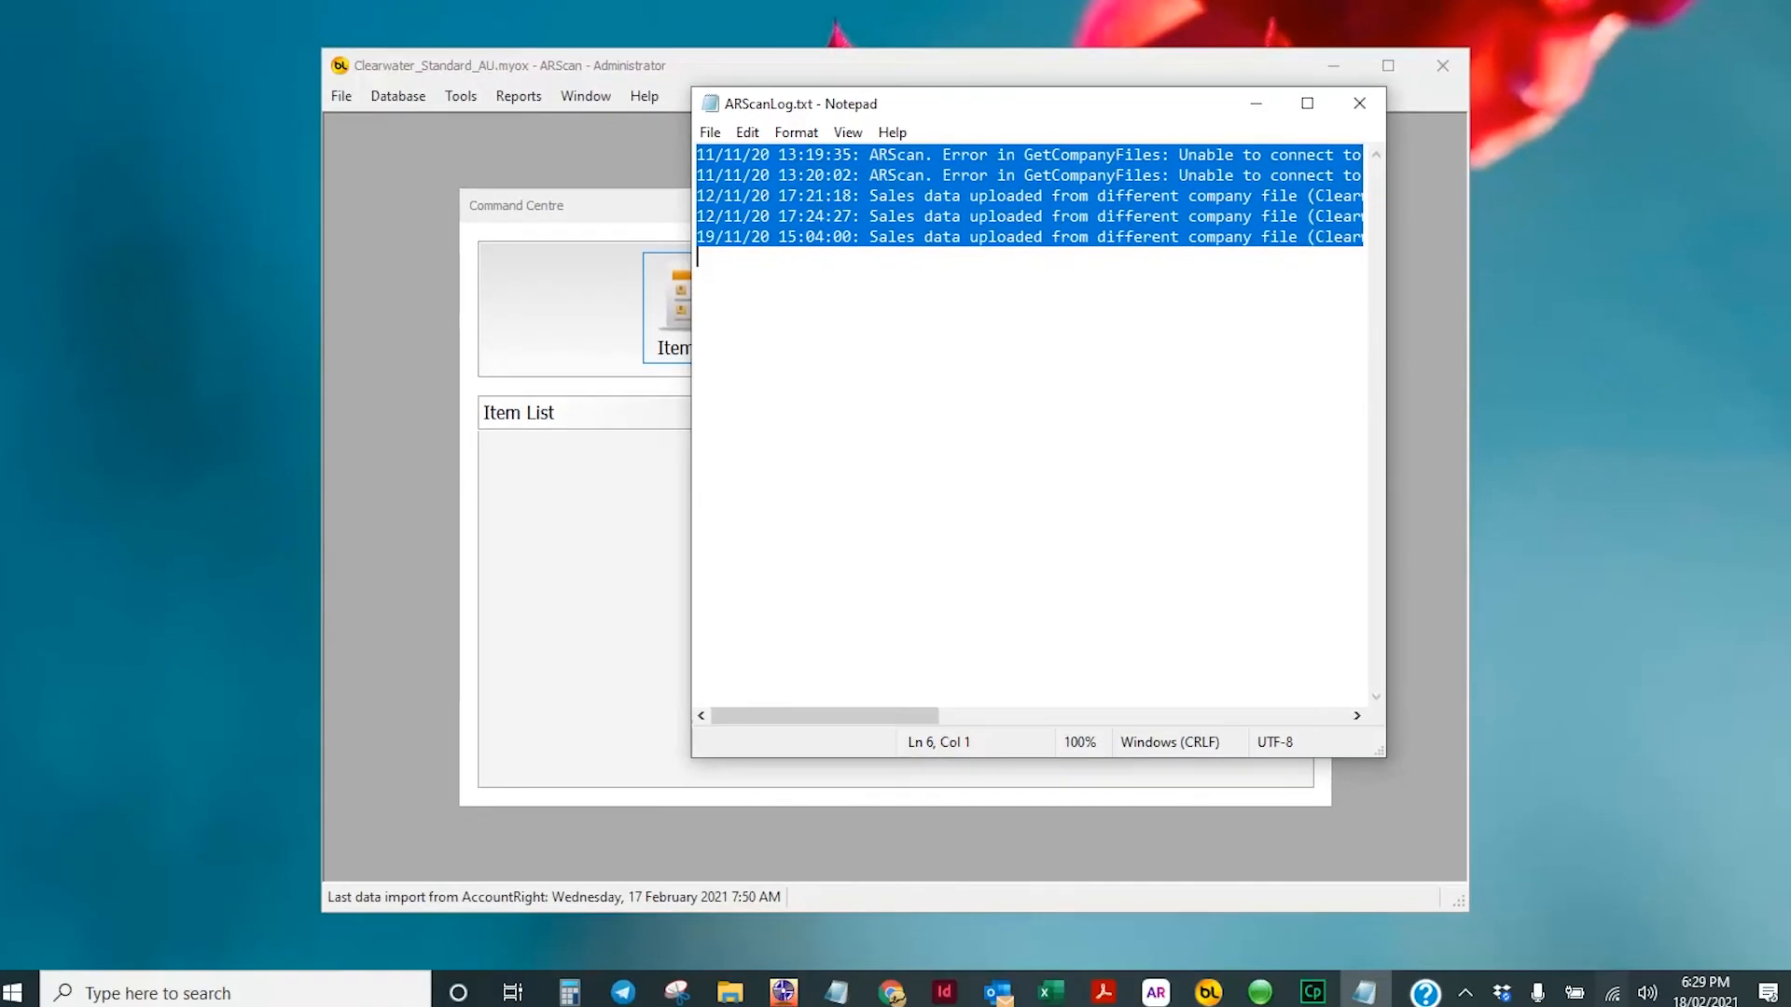
key("alt+F4")
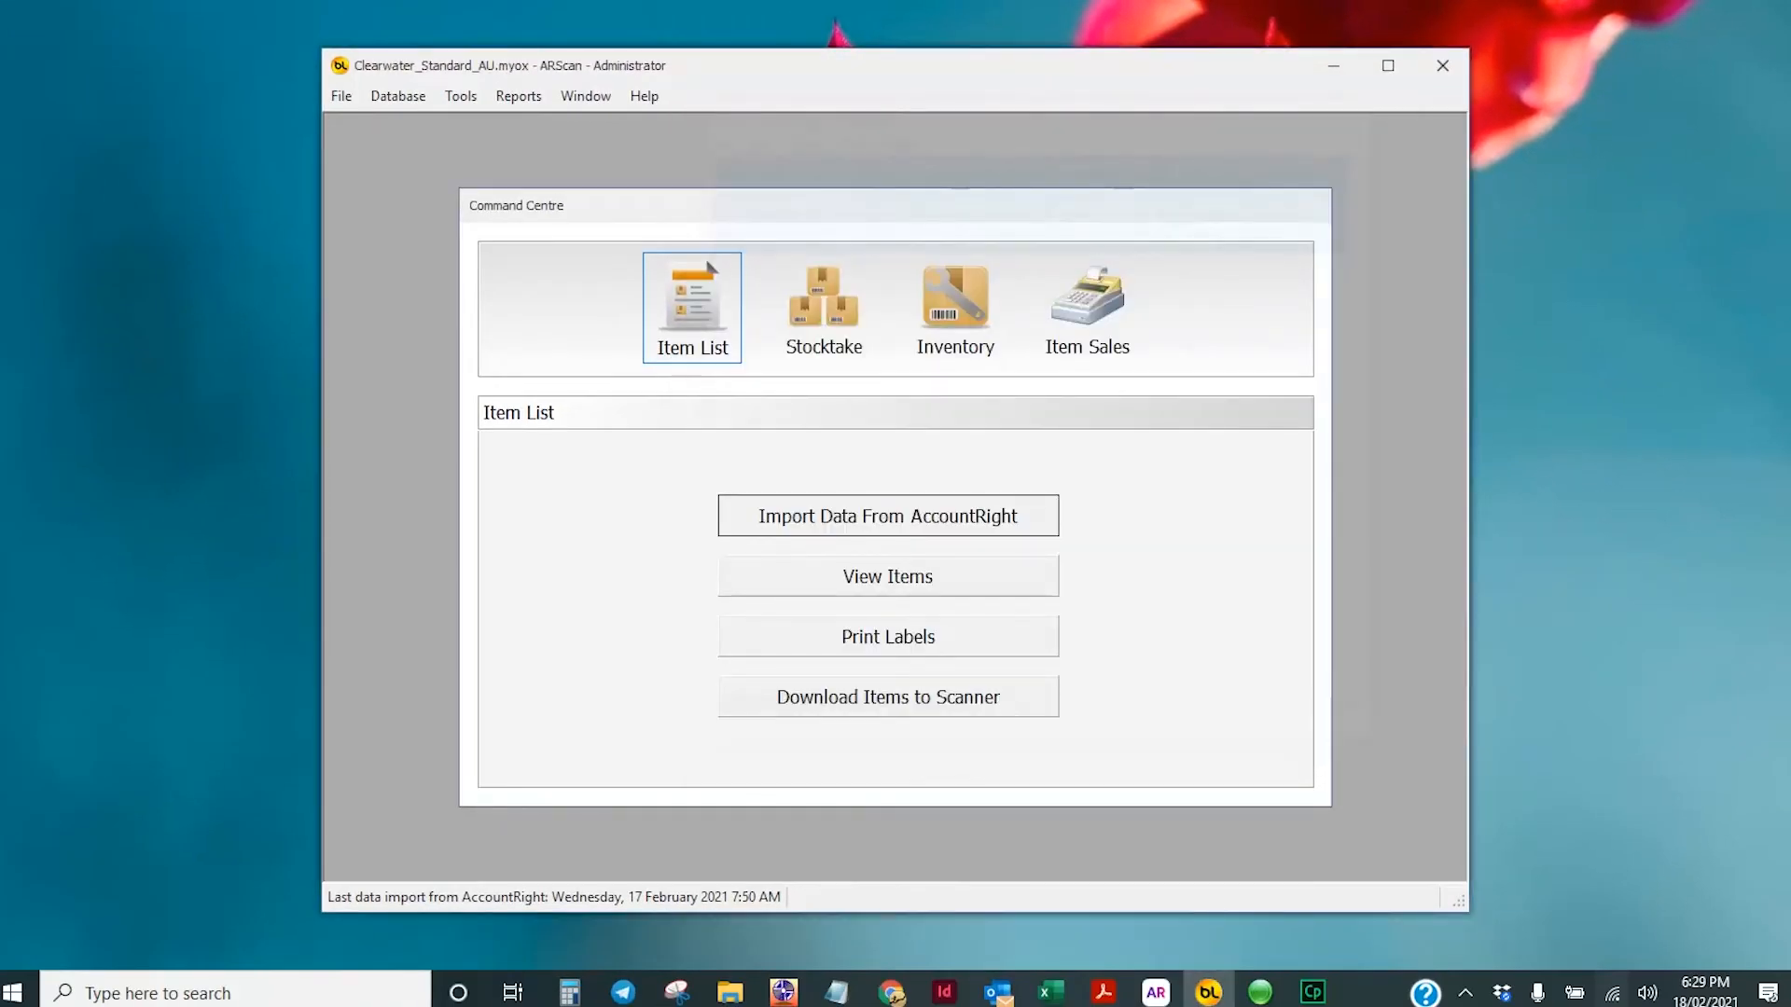
left_click(461, 96)
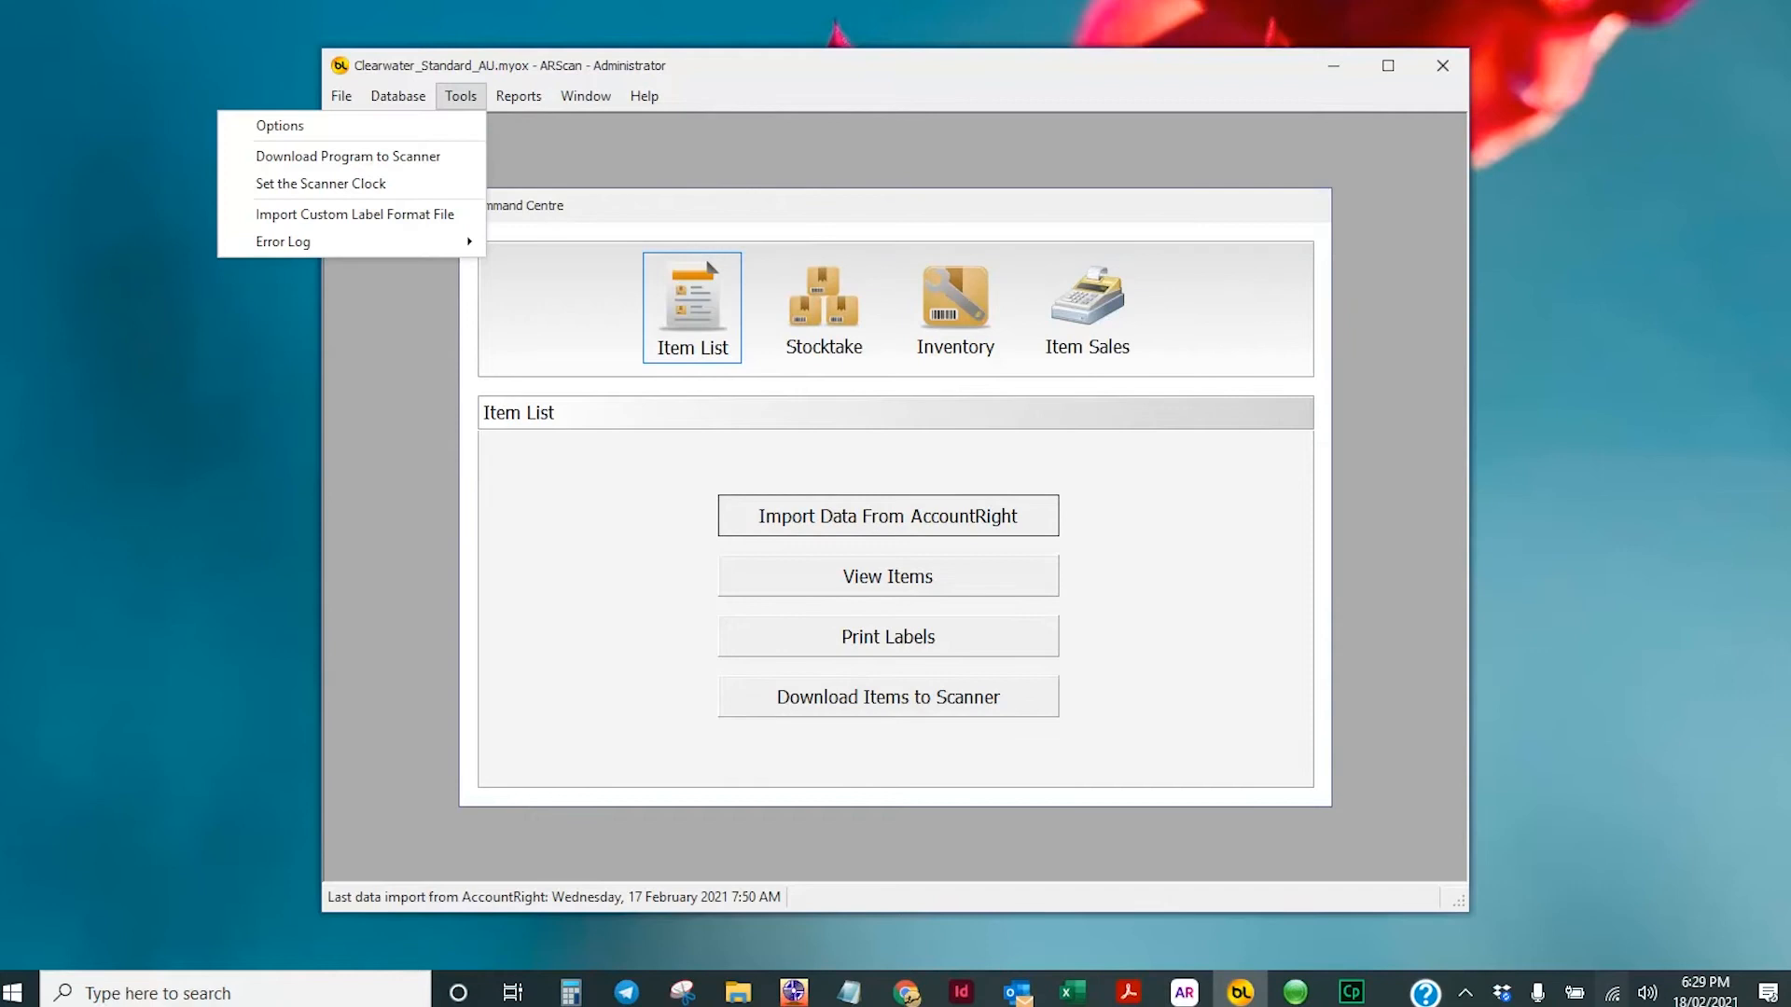
mouse_move(351, 243)
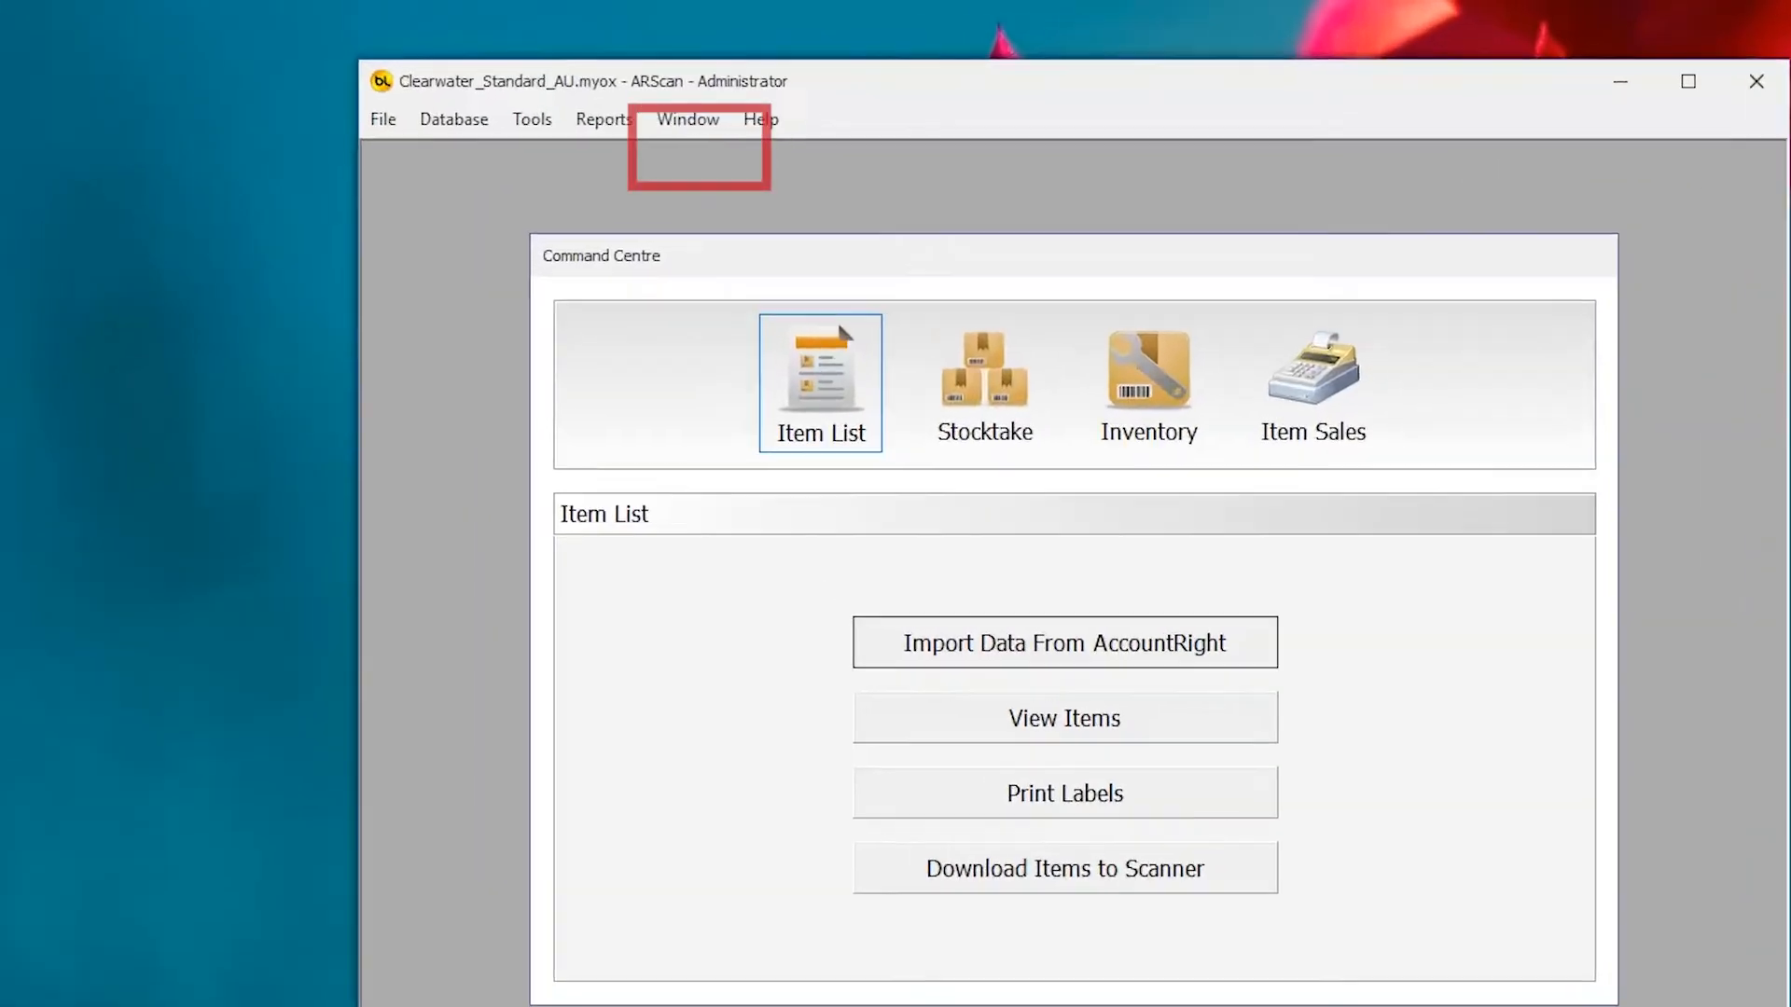
Open the Customer Payments Report by Salesperson and view the calendar for its start date.
key("alt+r")
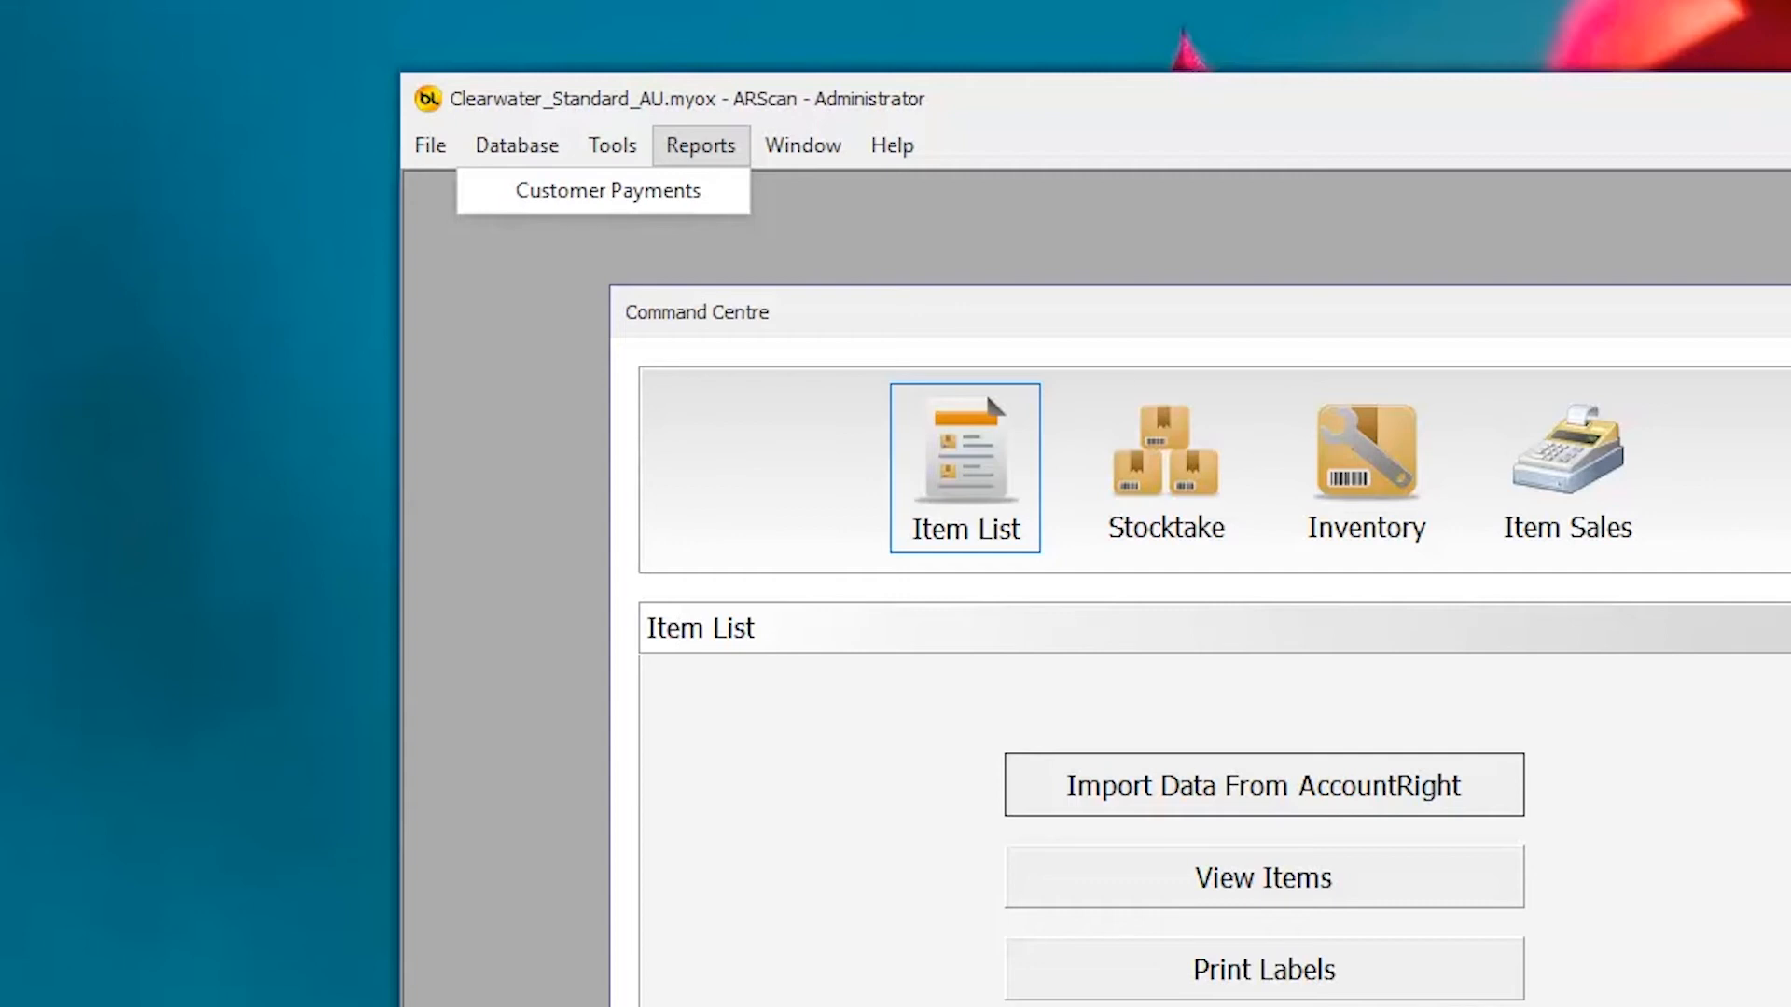
key("Return")
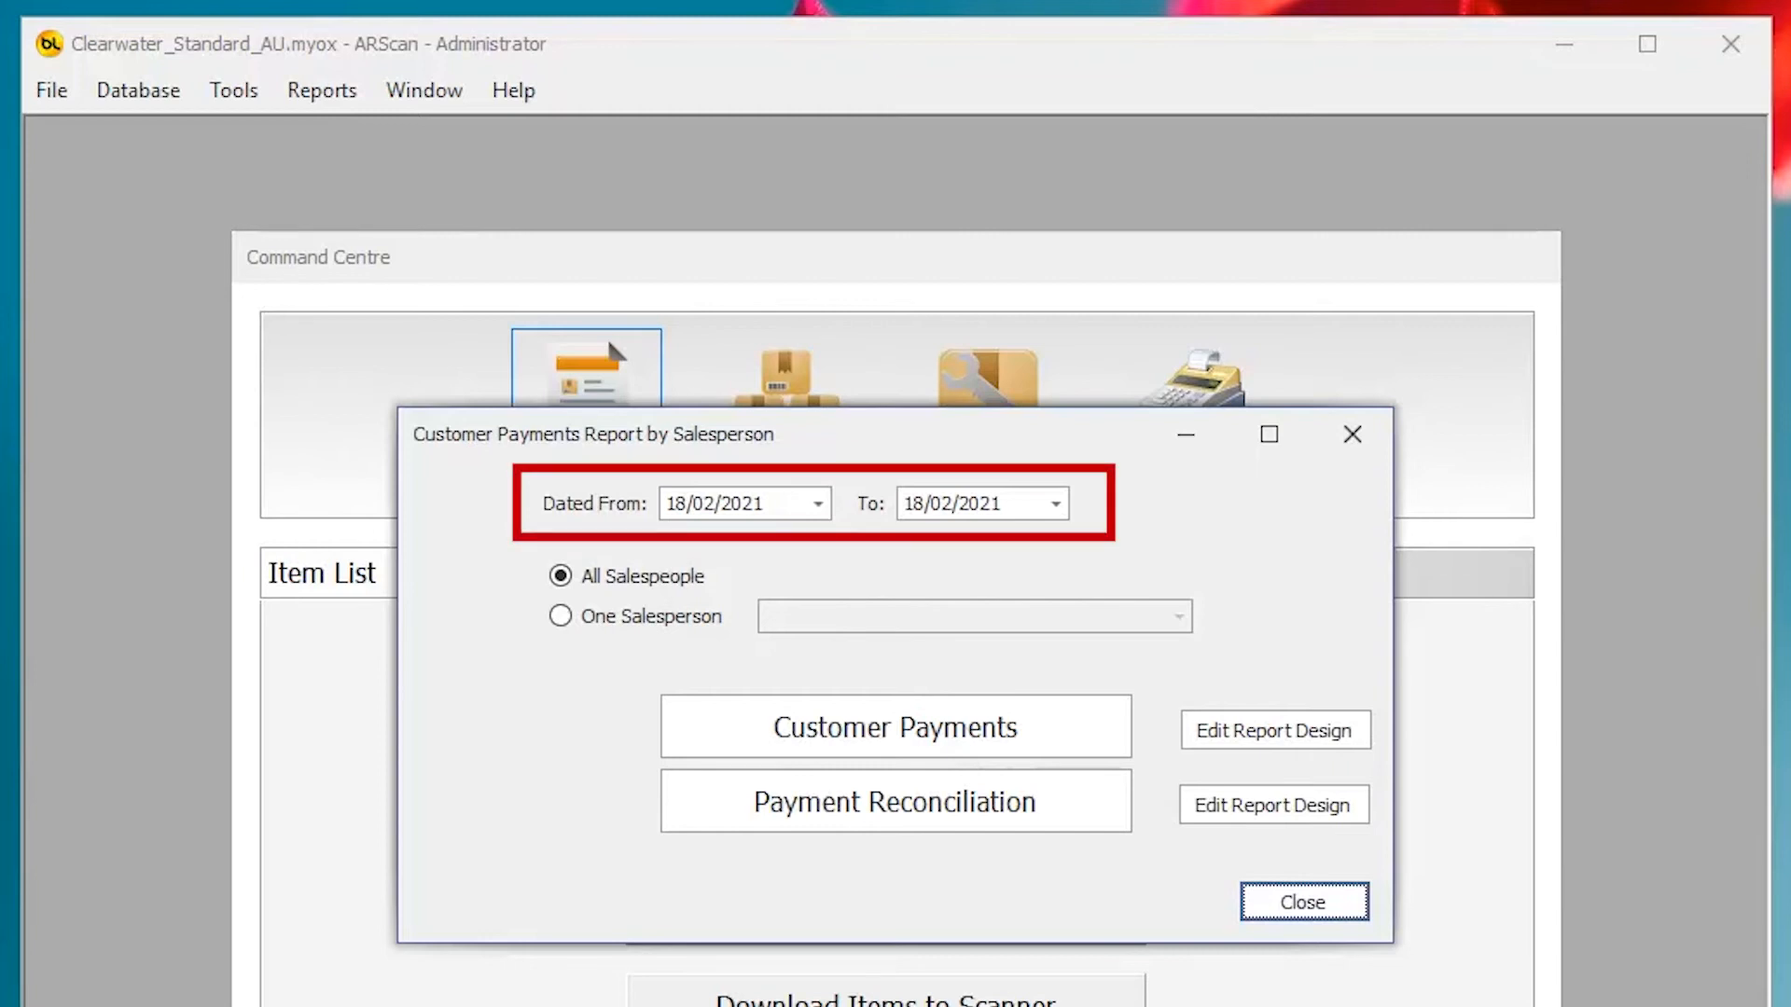
left_click(817, 504)
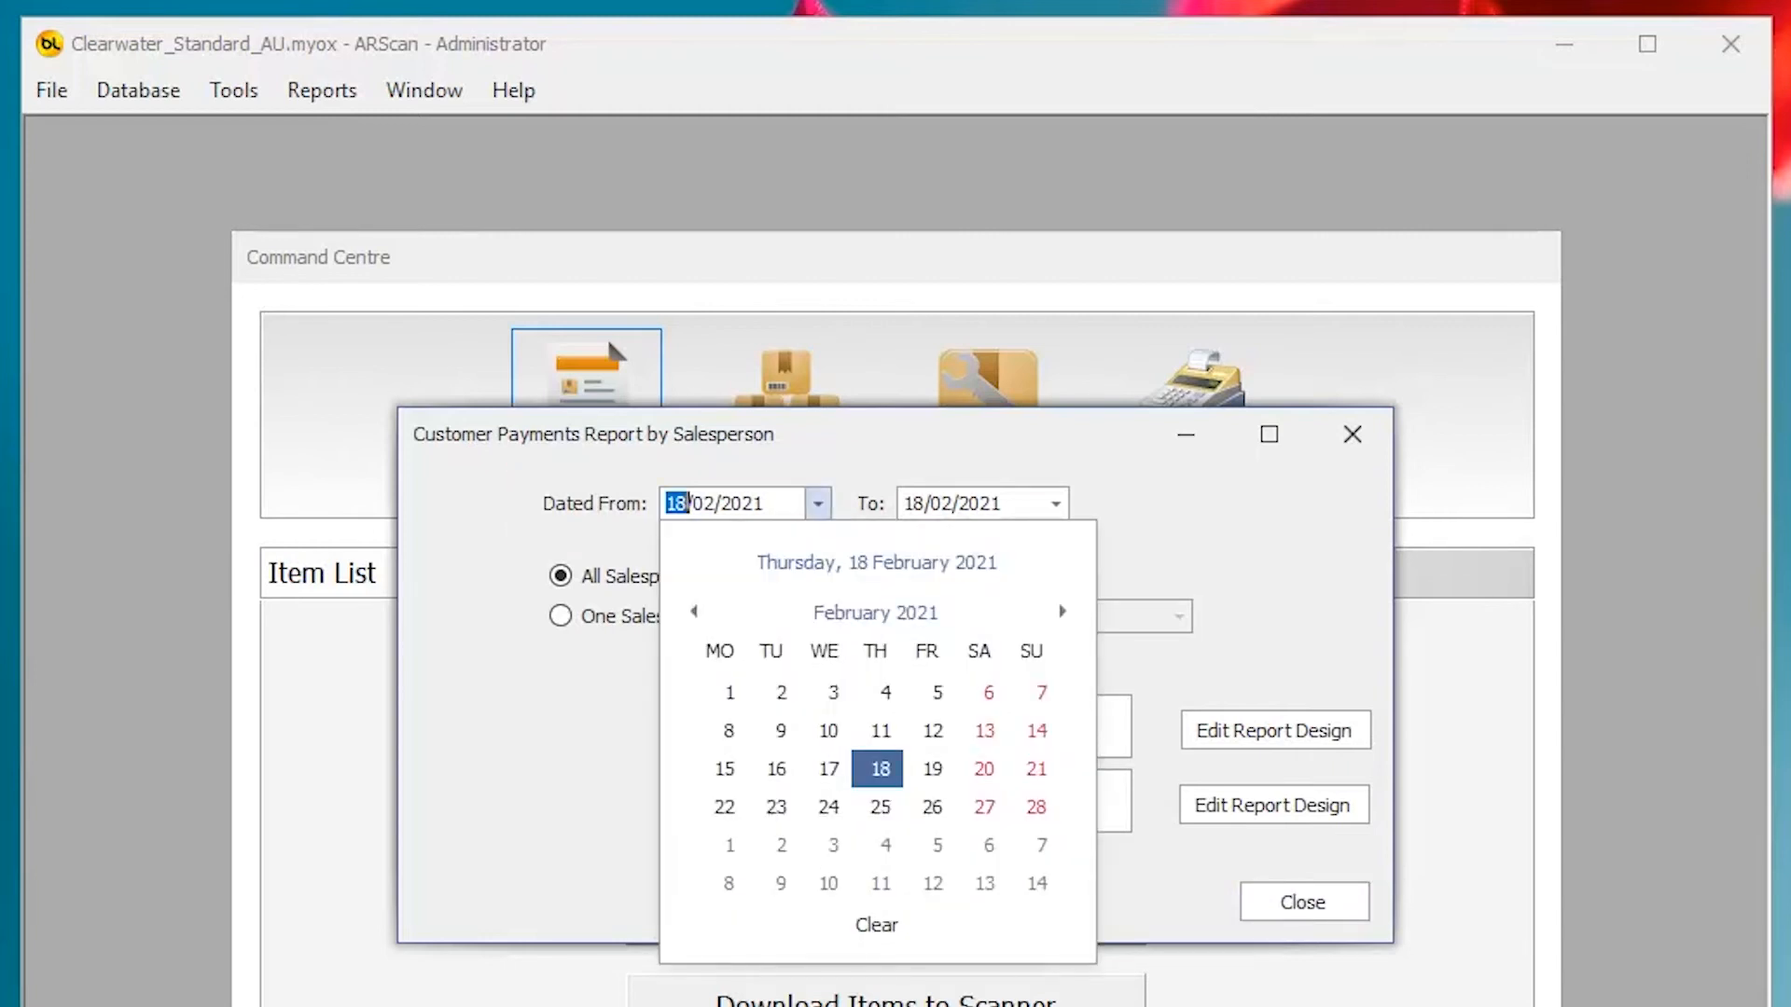
key("Escape")
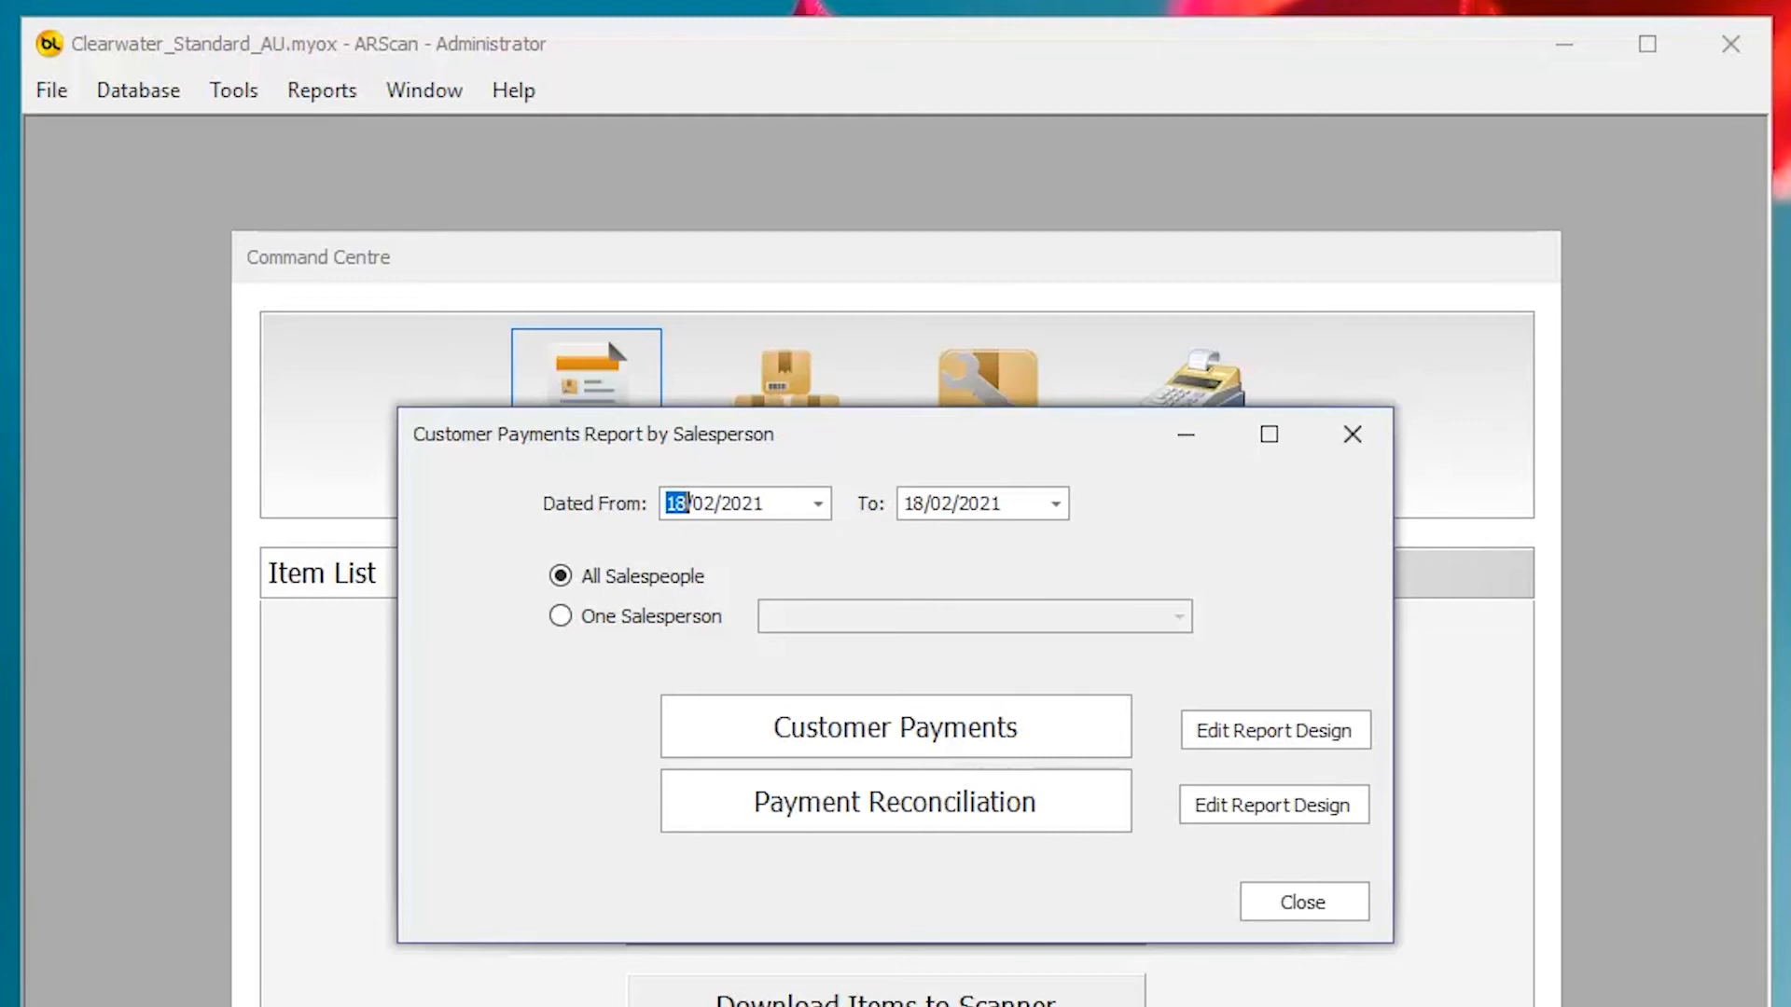
Limit the report to one chosen salesperson and open the Customer Payments report design for editing.
left_click(560, 615)
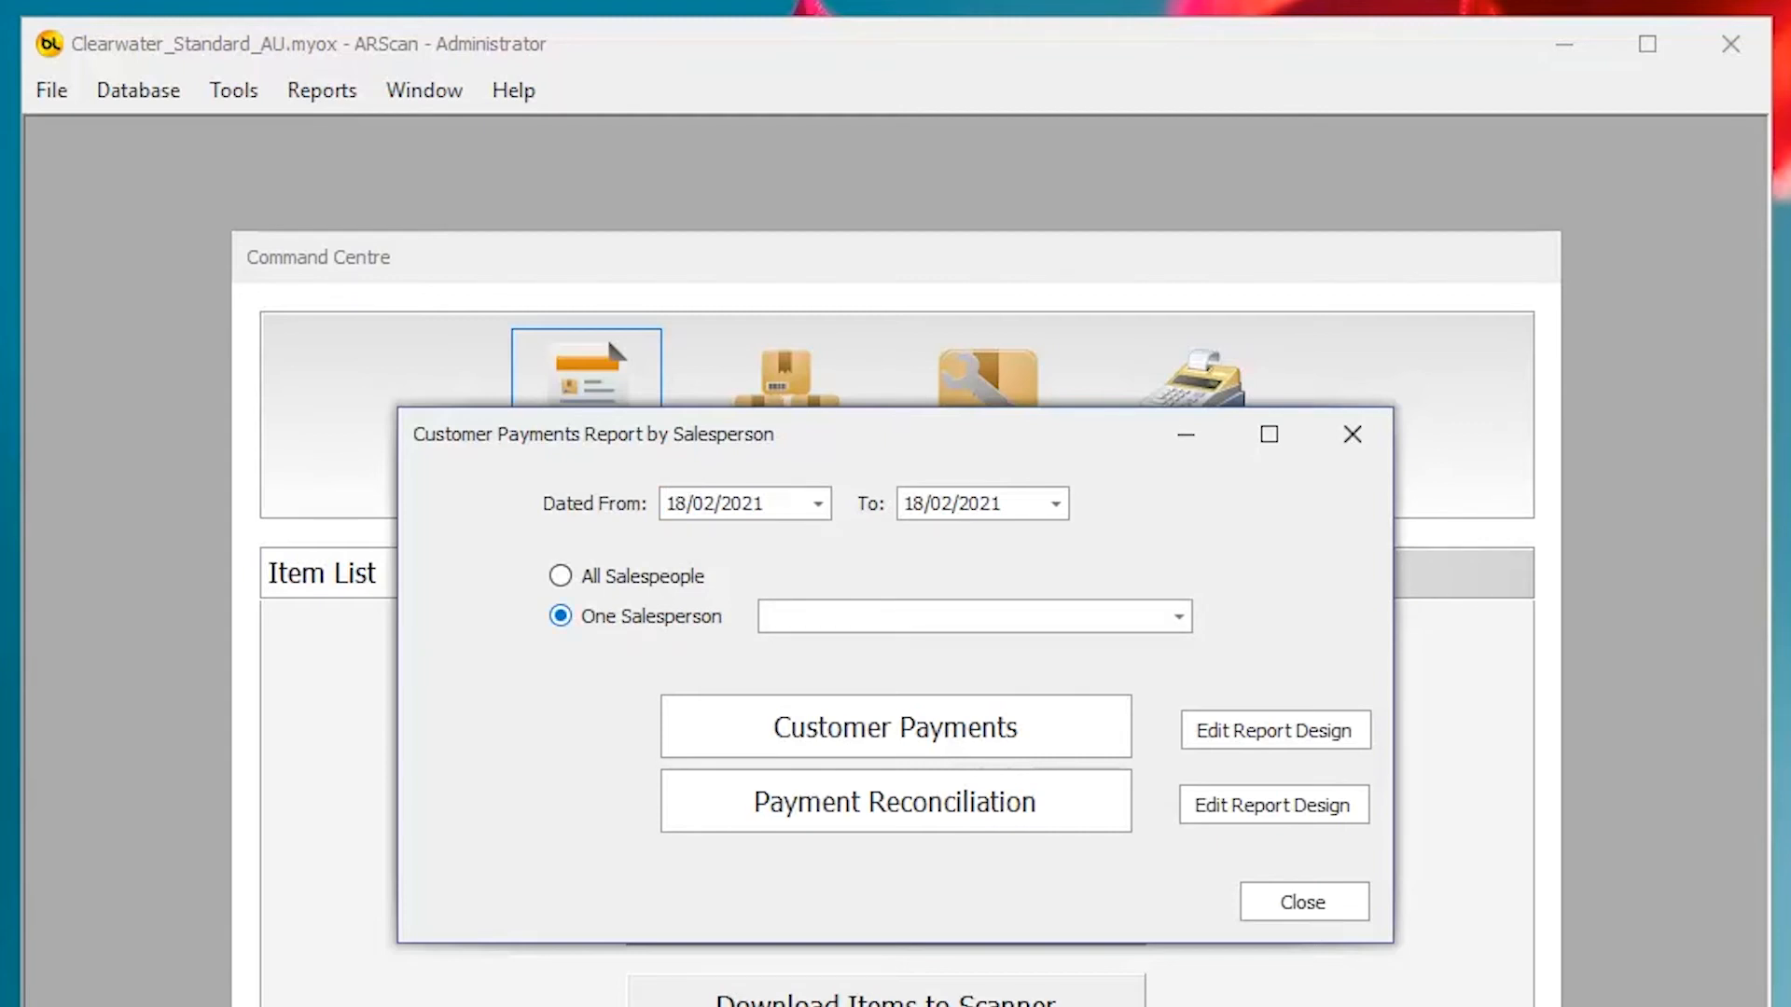
left_click(1179, 615)
left_click(821, 726)
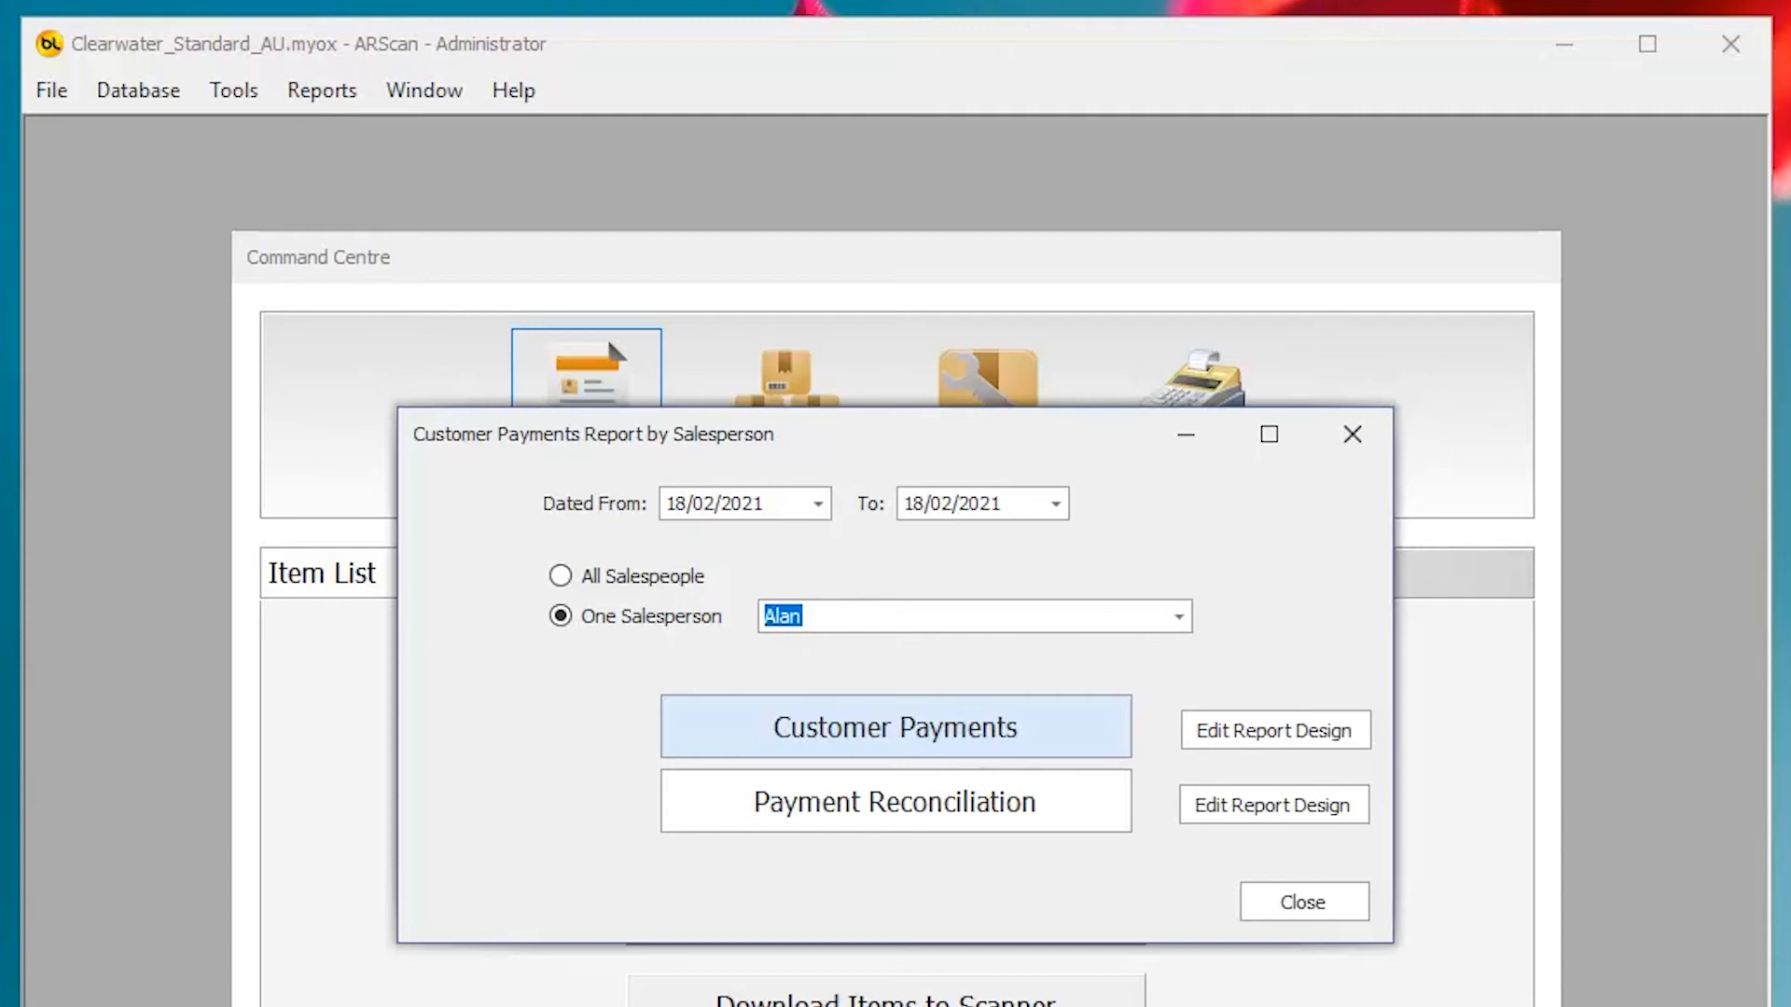
left_click(1285, 727)
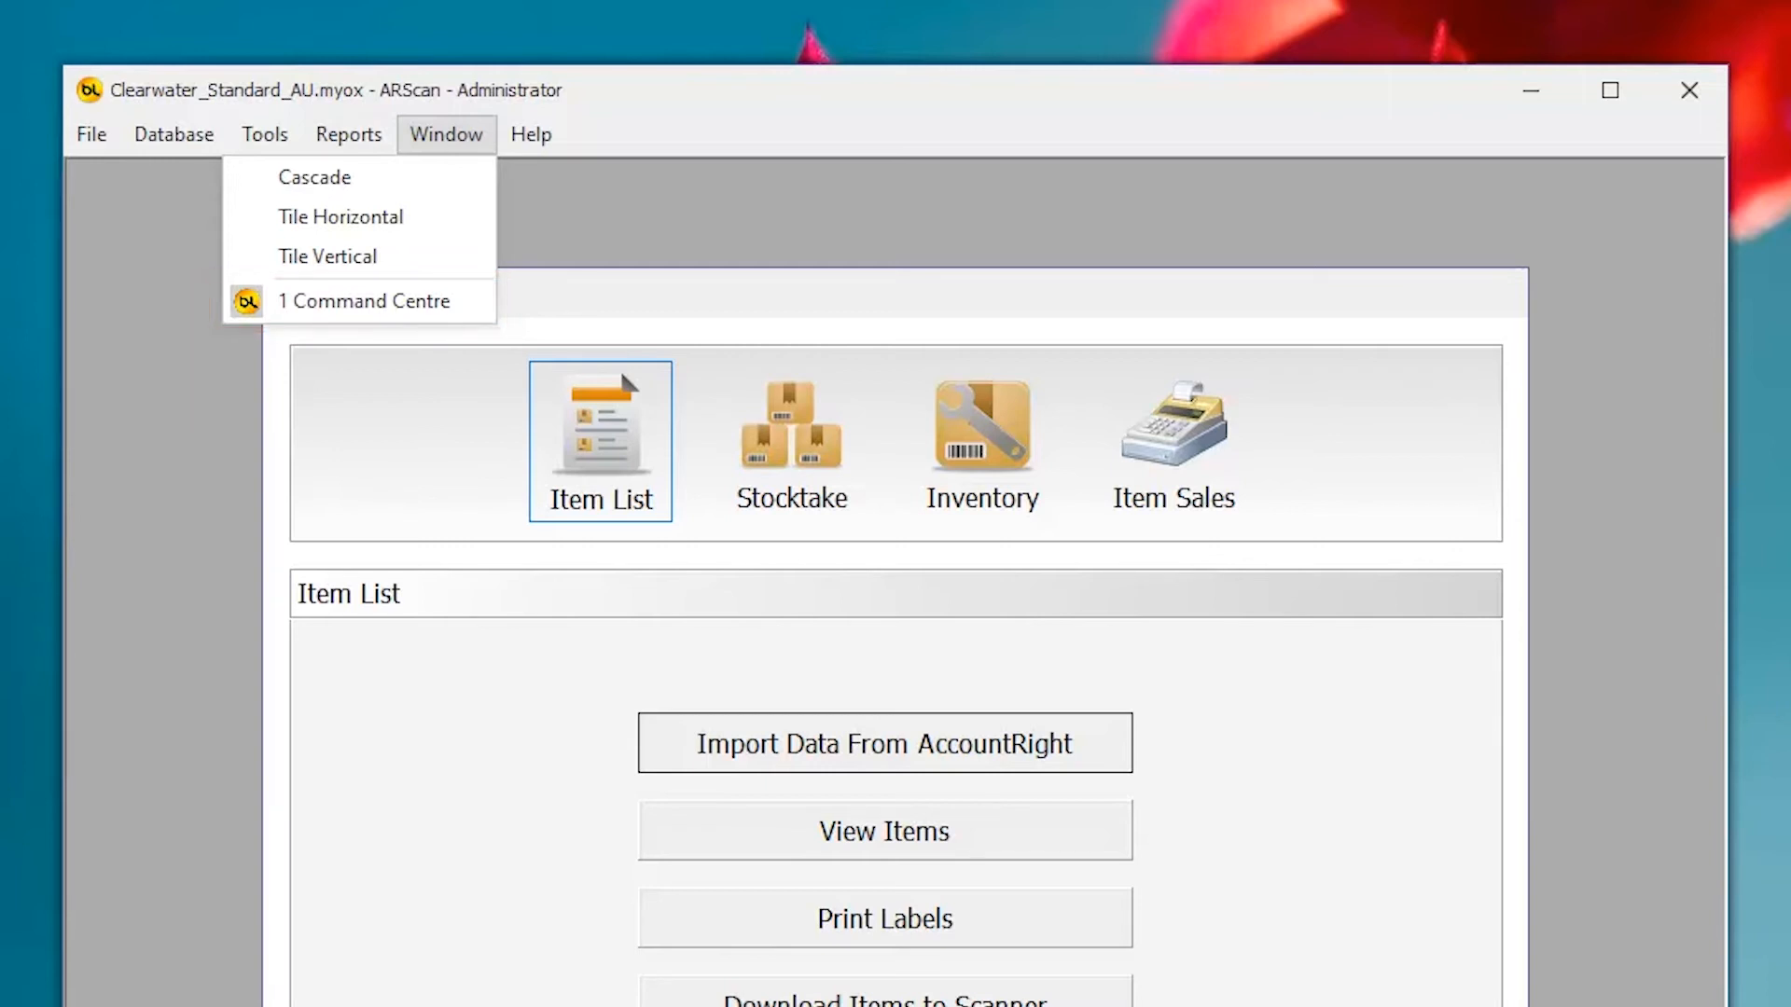
Open the help contents and look through the topics from What's New to The Main Menu.
key("Escape")
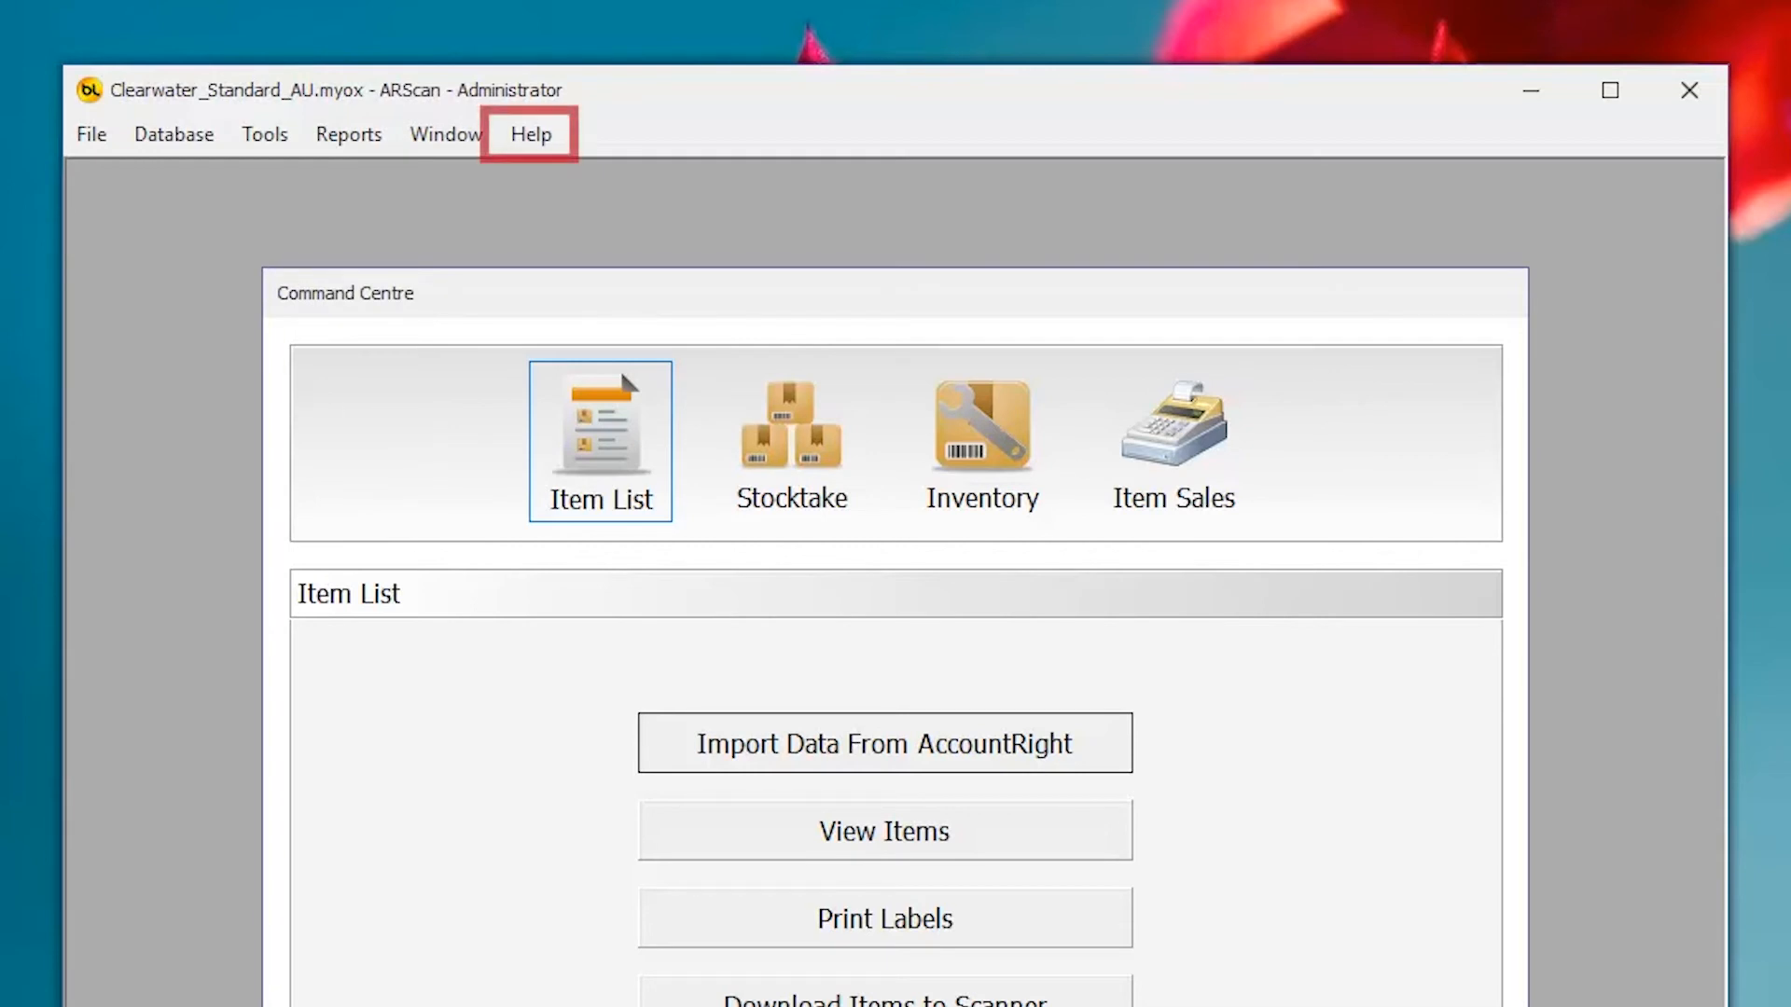
key("alt+h")
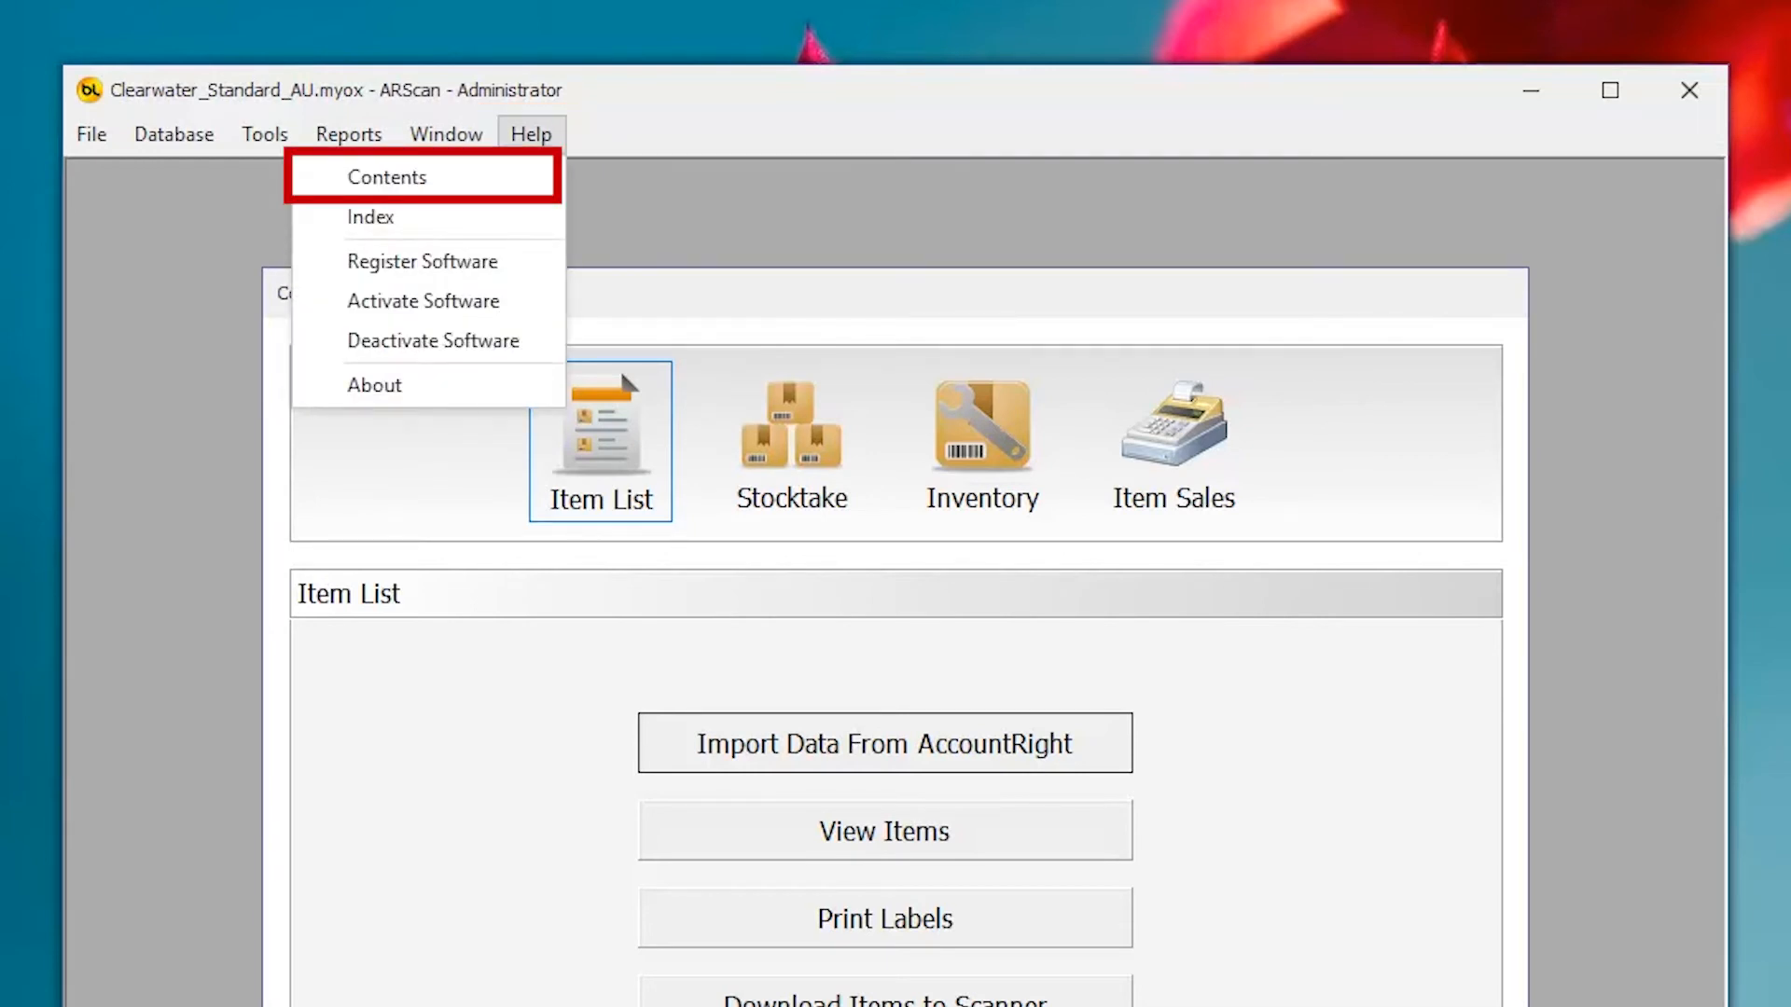
key("c")
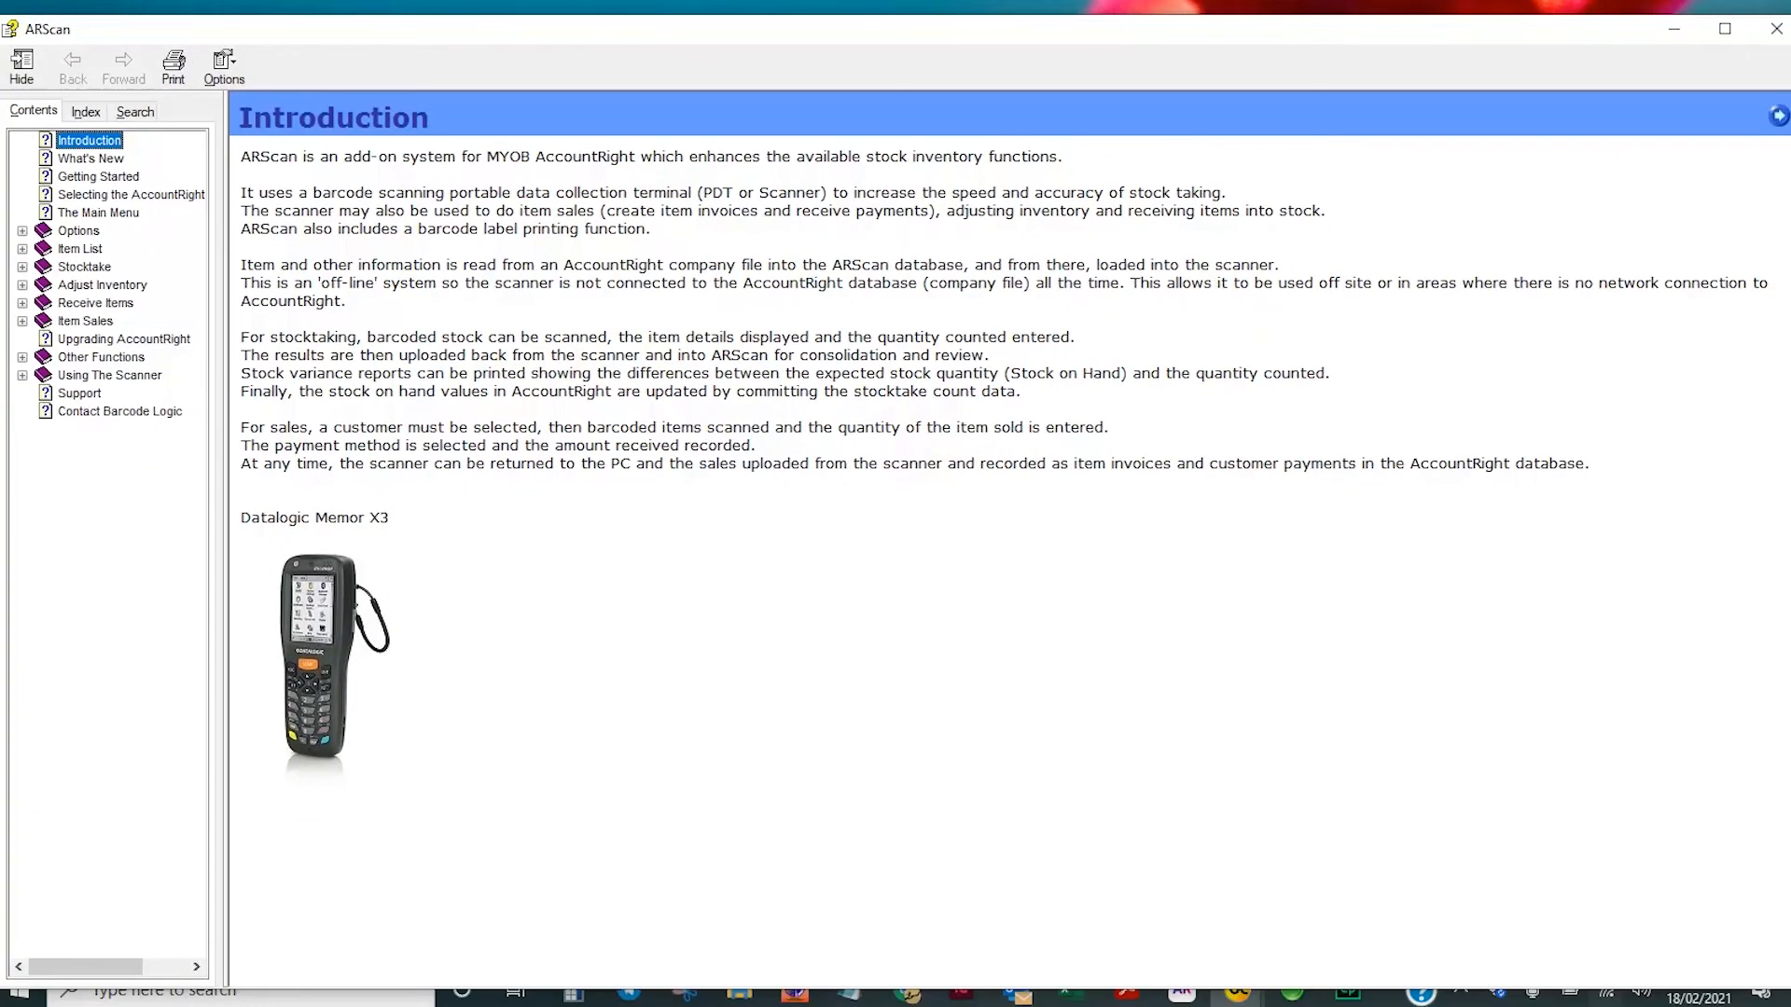
left_click(91, 158)
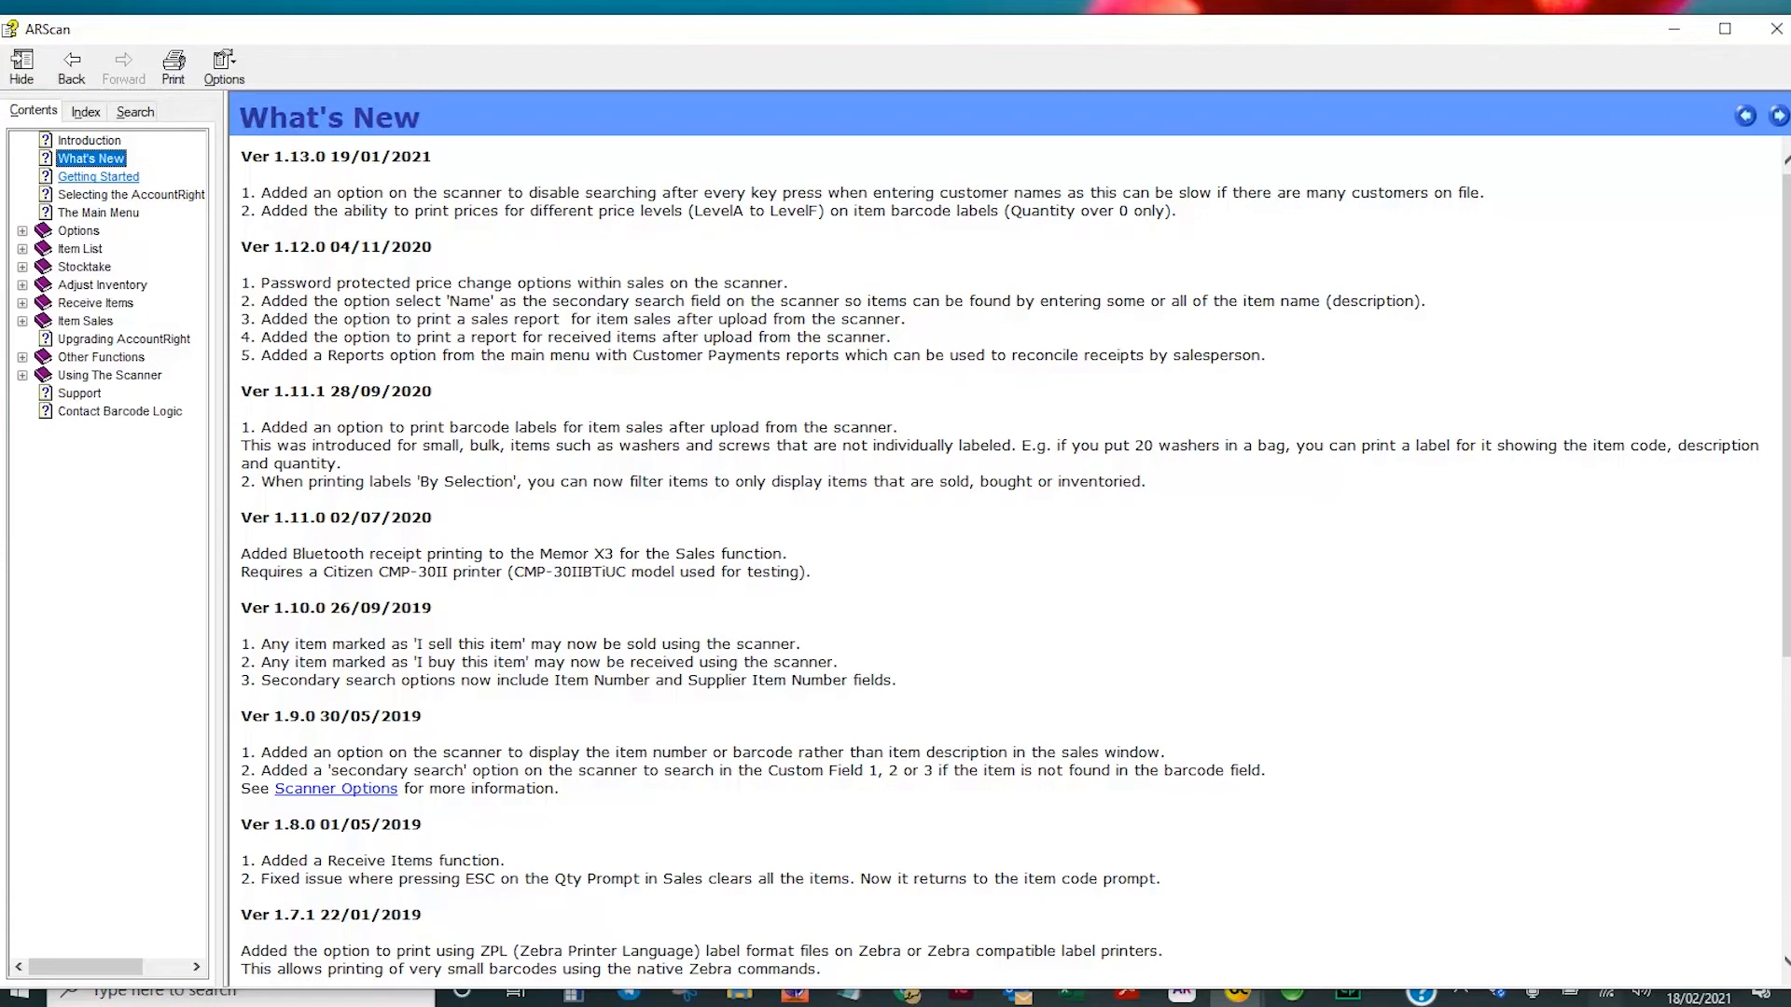
left_click(98, 176)
left_click(130, 194)
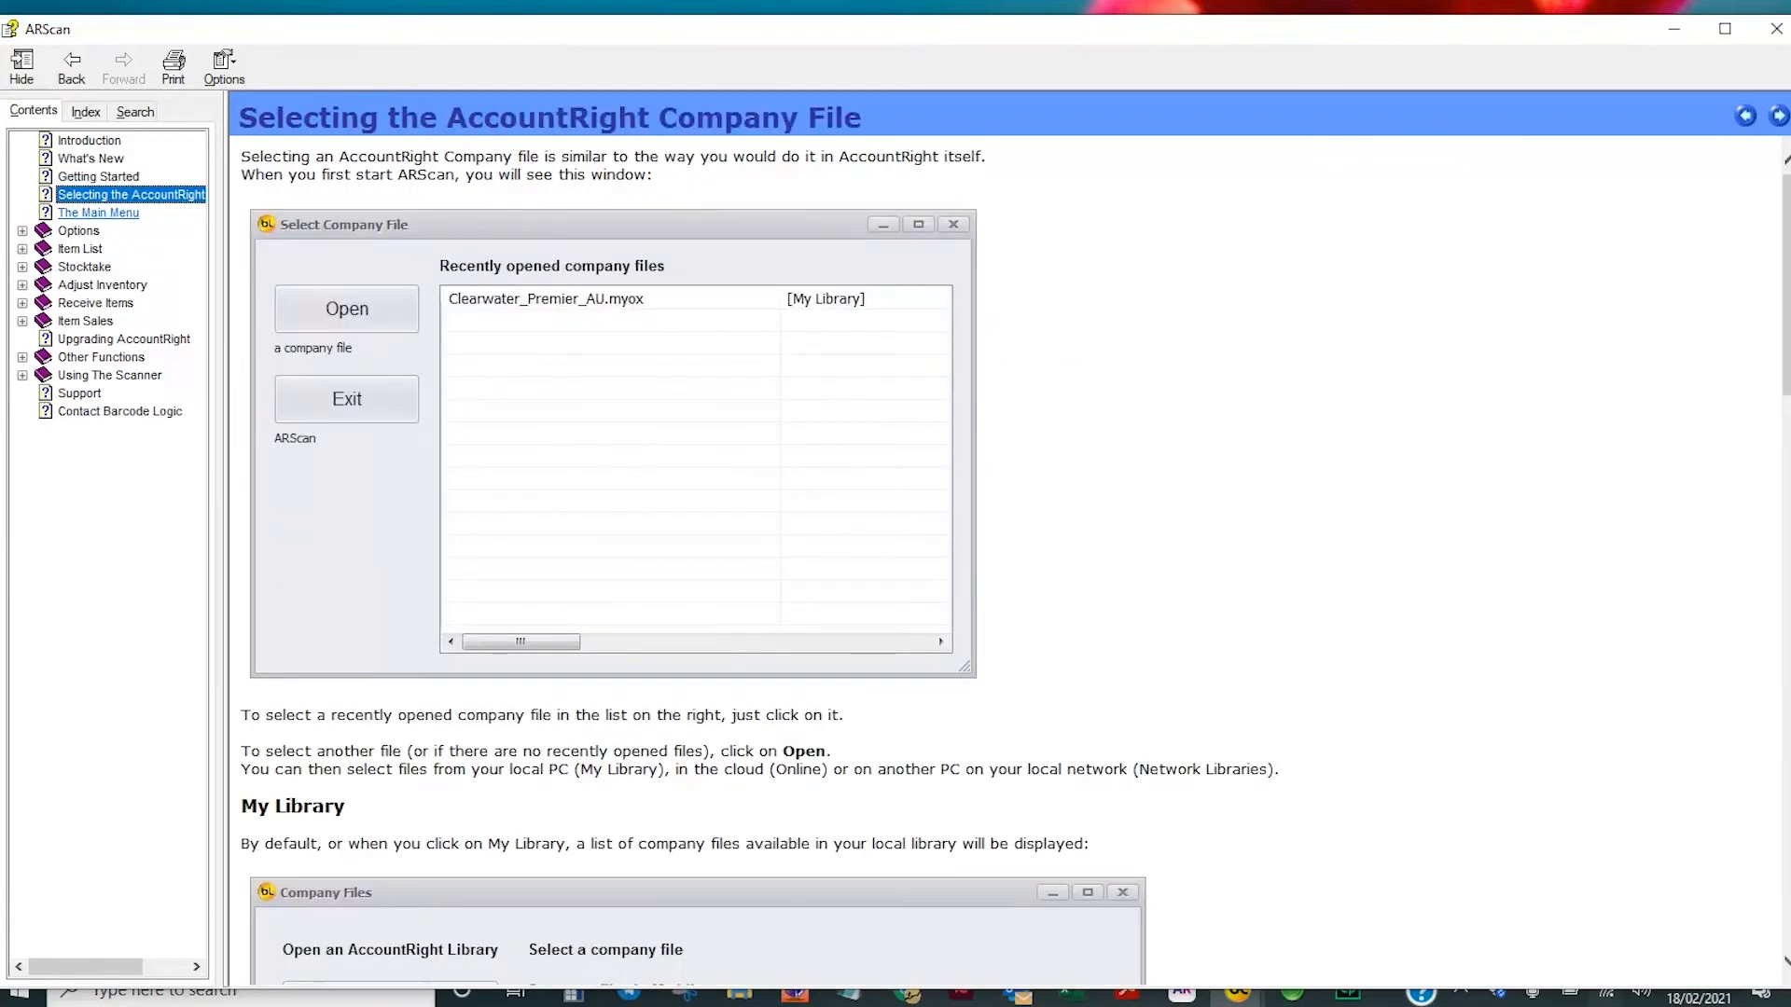
left_click(98, 213)
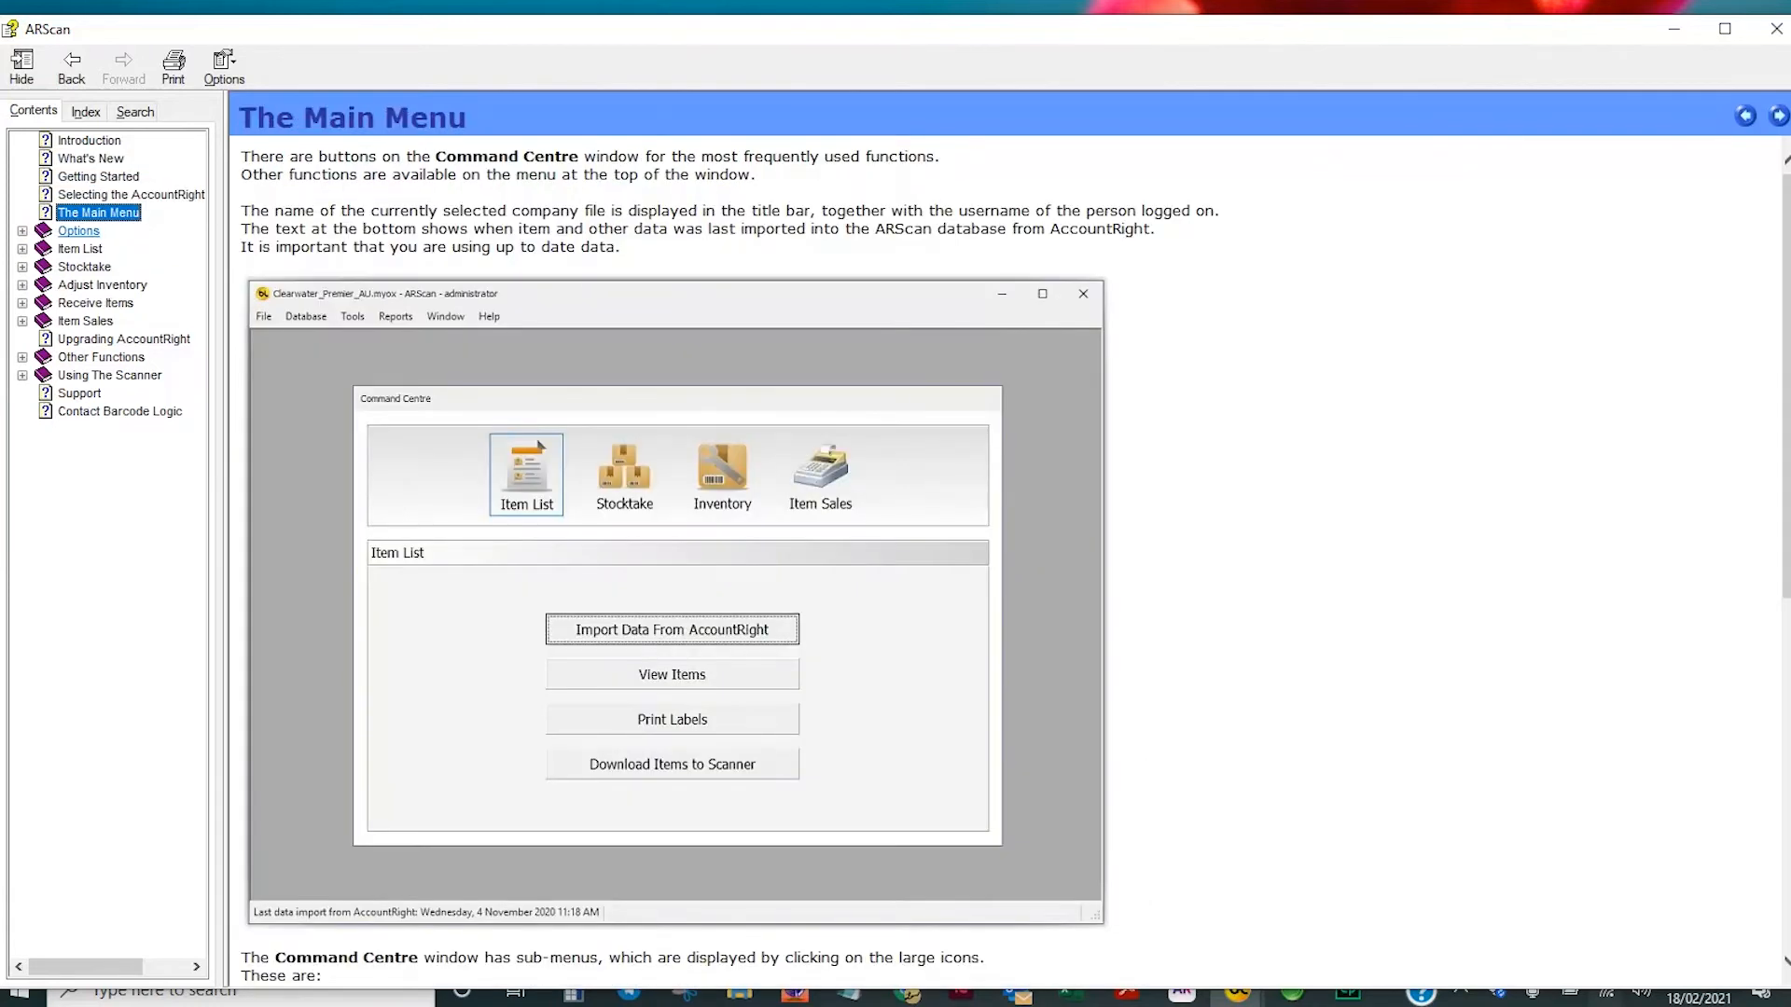
Review the Environment, System and Inventory Options help topics, expand the Item List section, and start printing from the help.
left_click(78, 230)
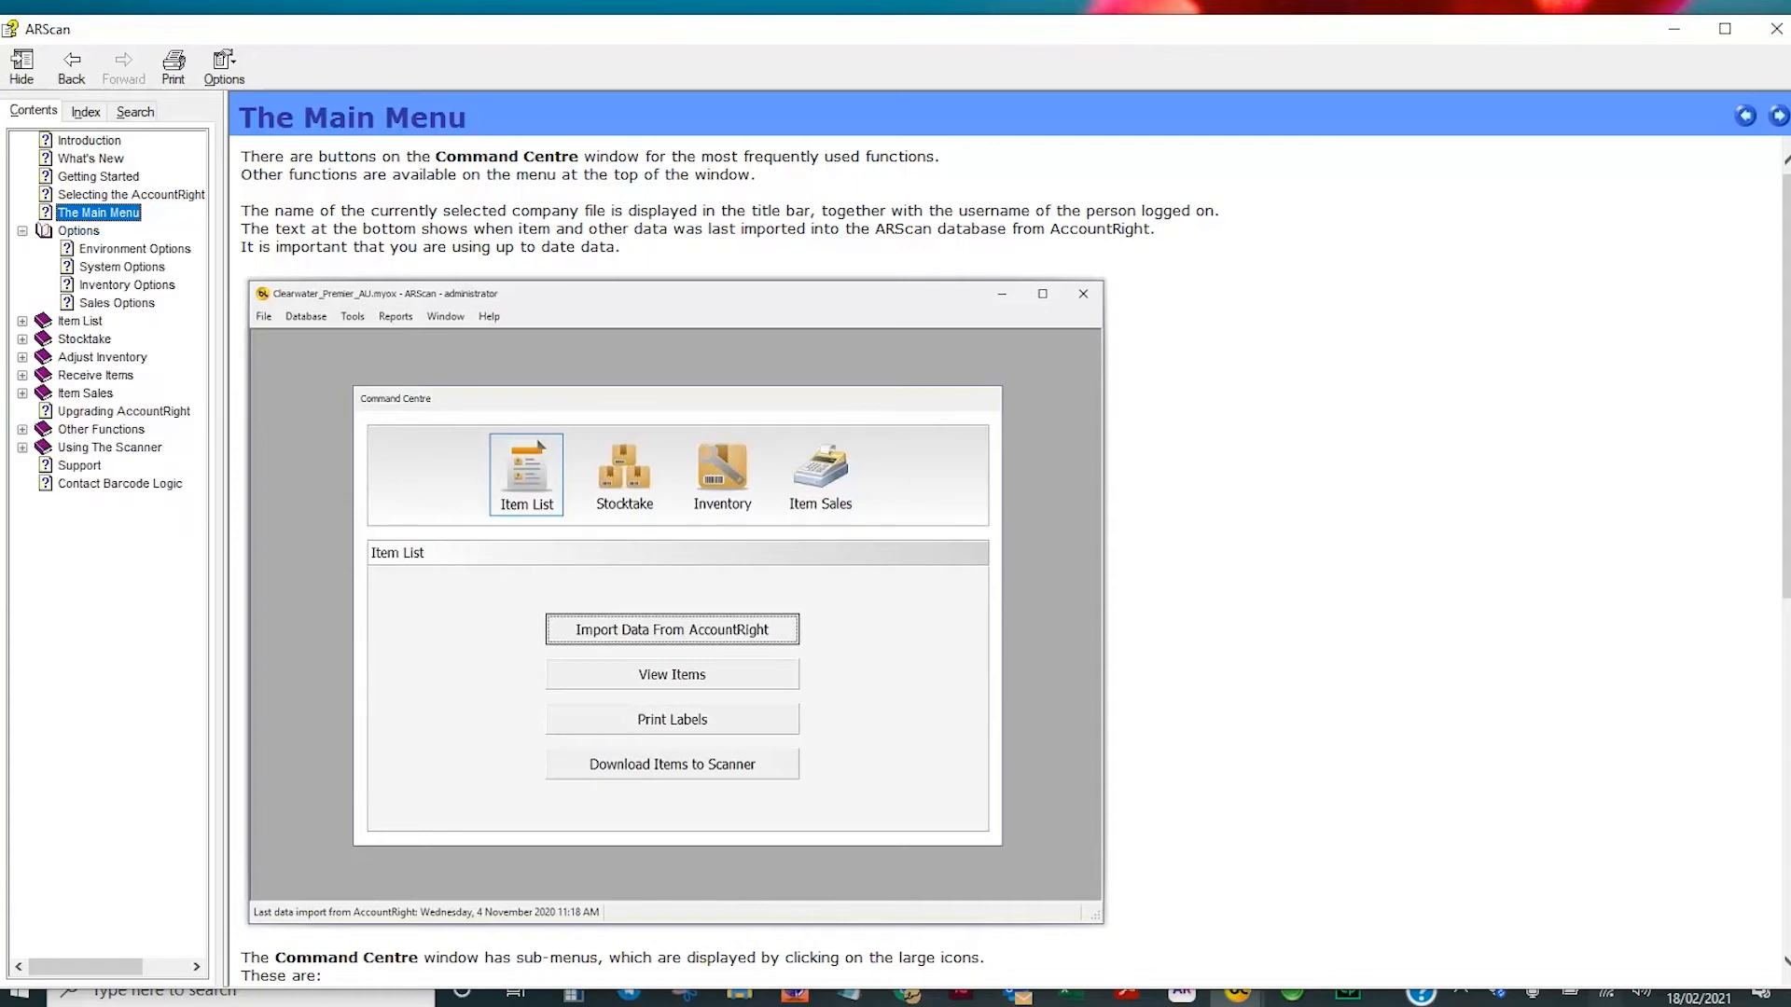
left_click(134, 249)
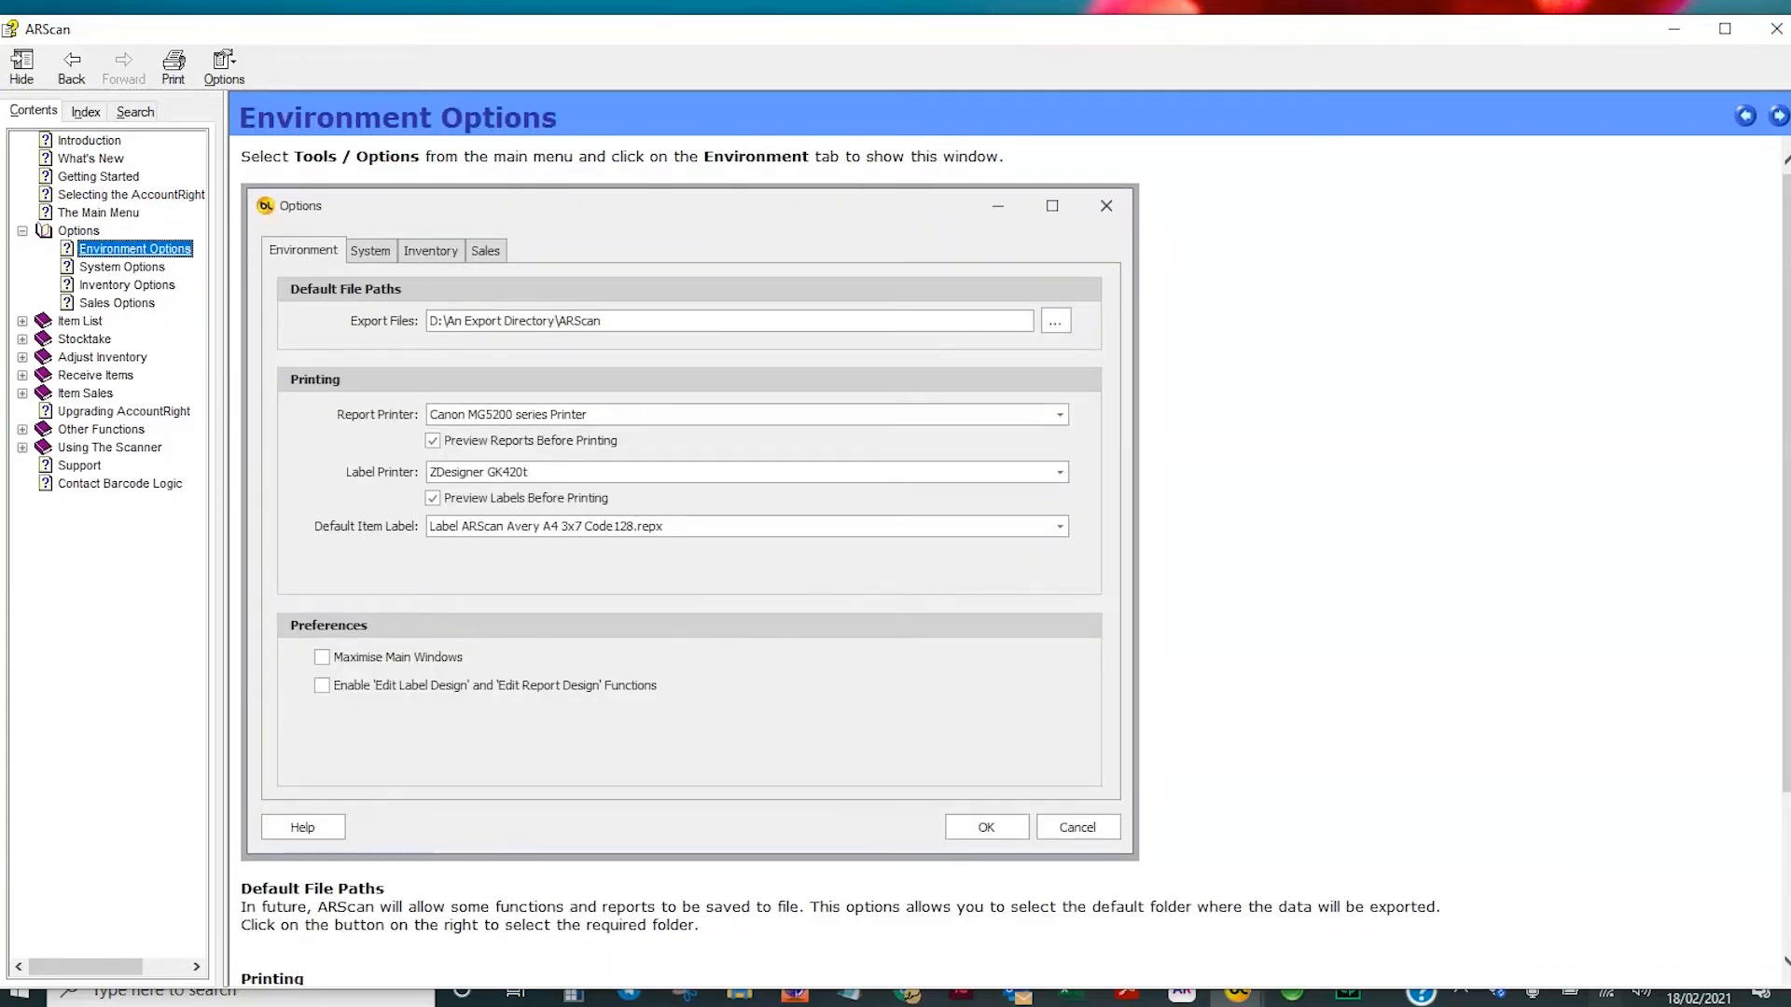
left_click(122, 266)
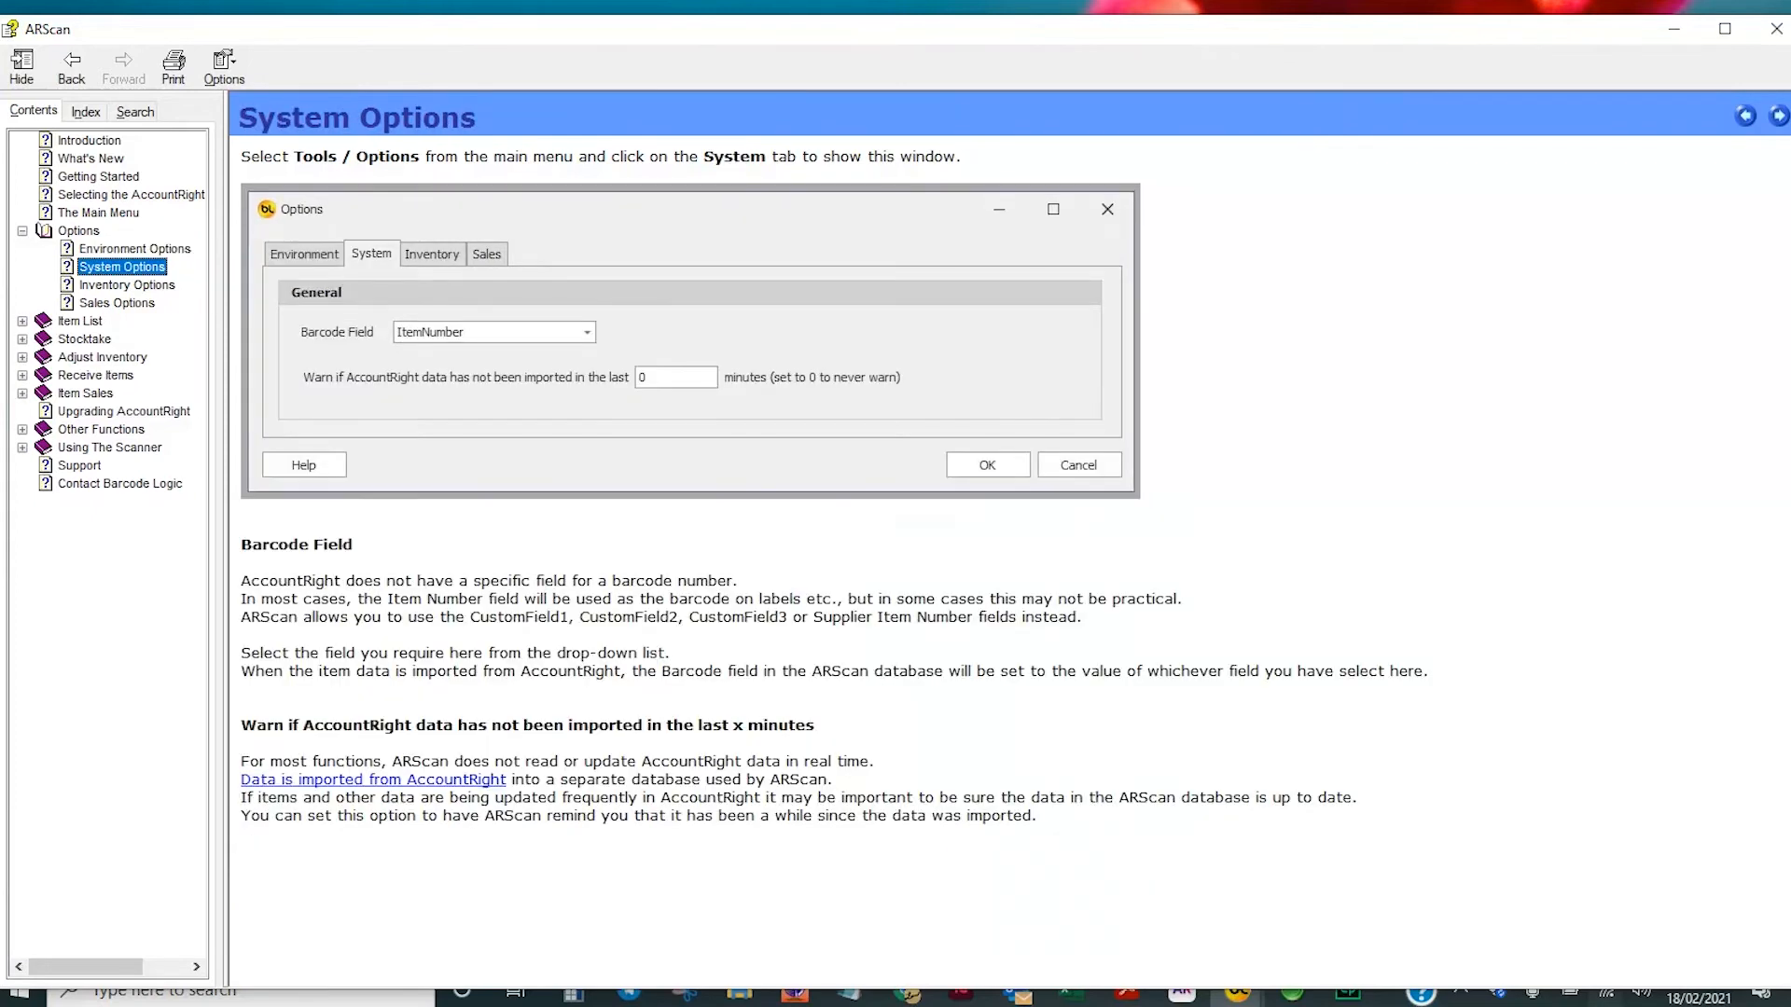
left_click(127, 284)
left_click(23, 321)
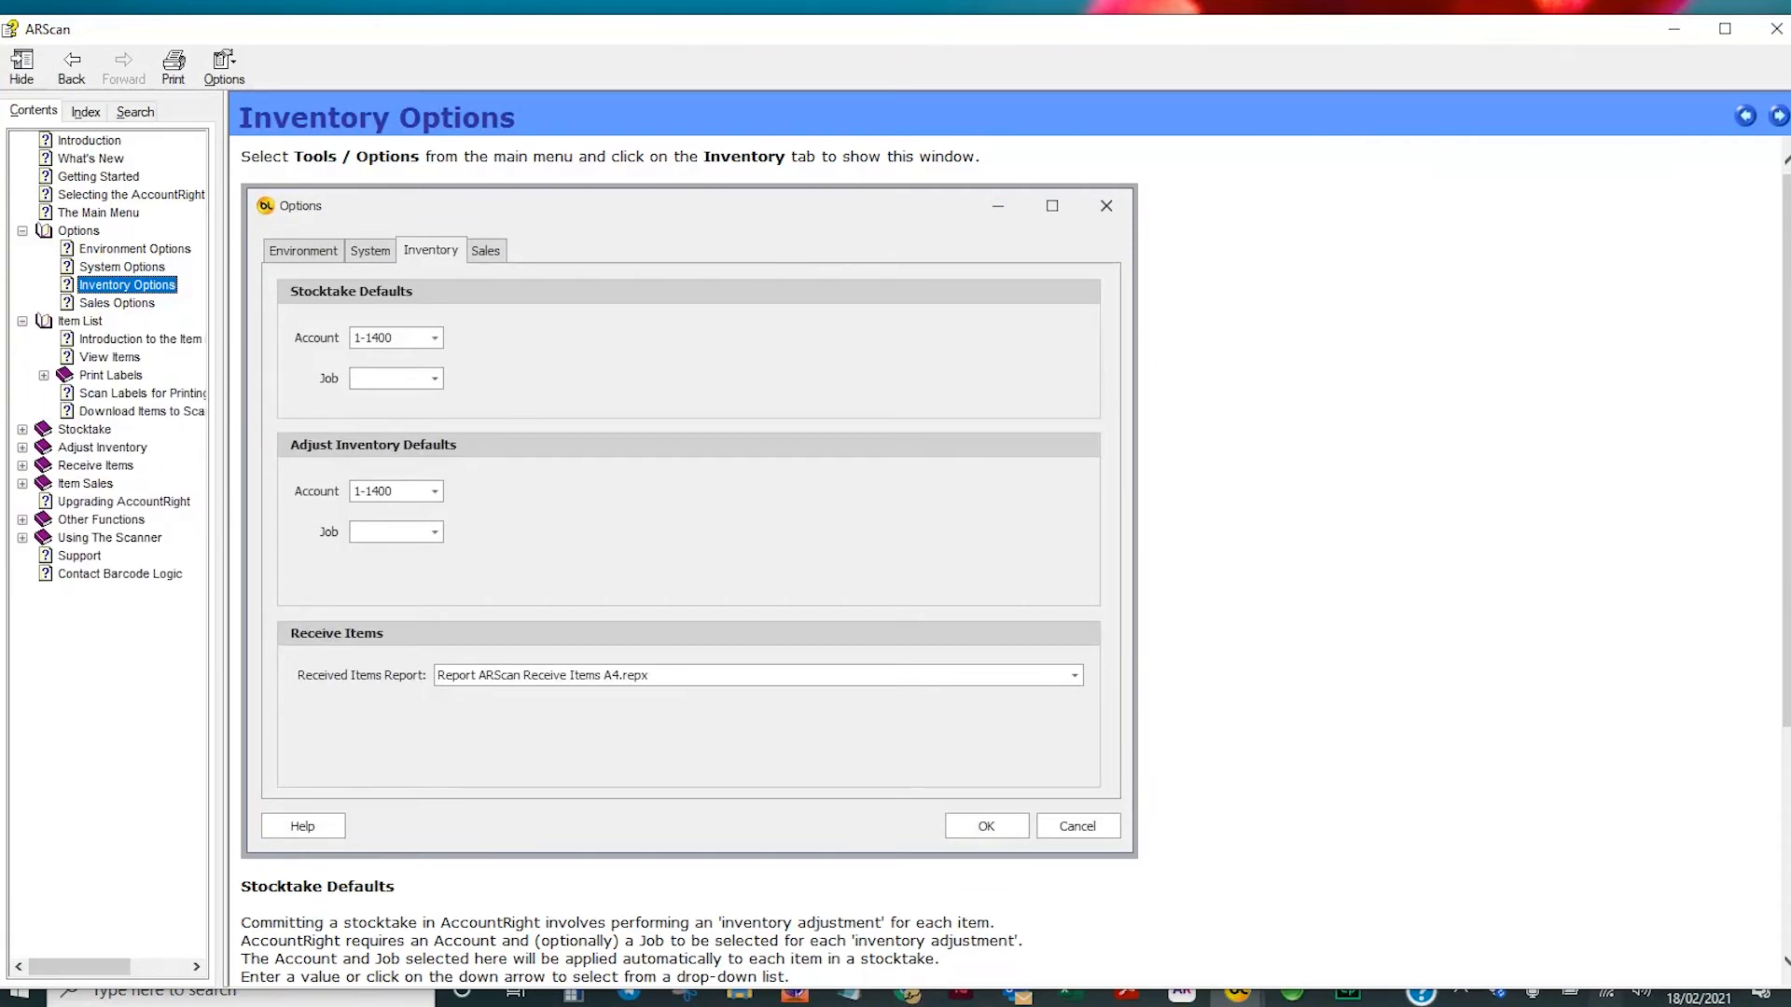
left_click(174, 67)
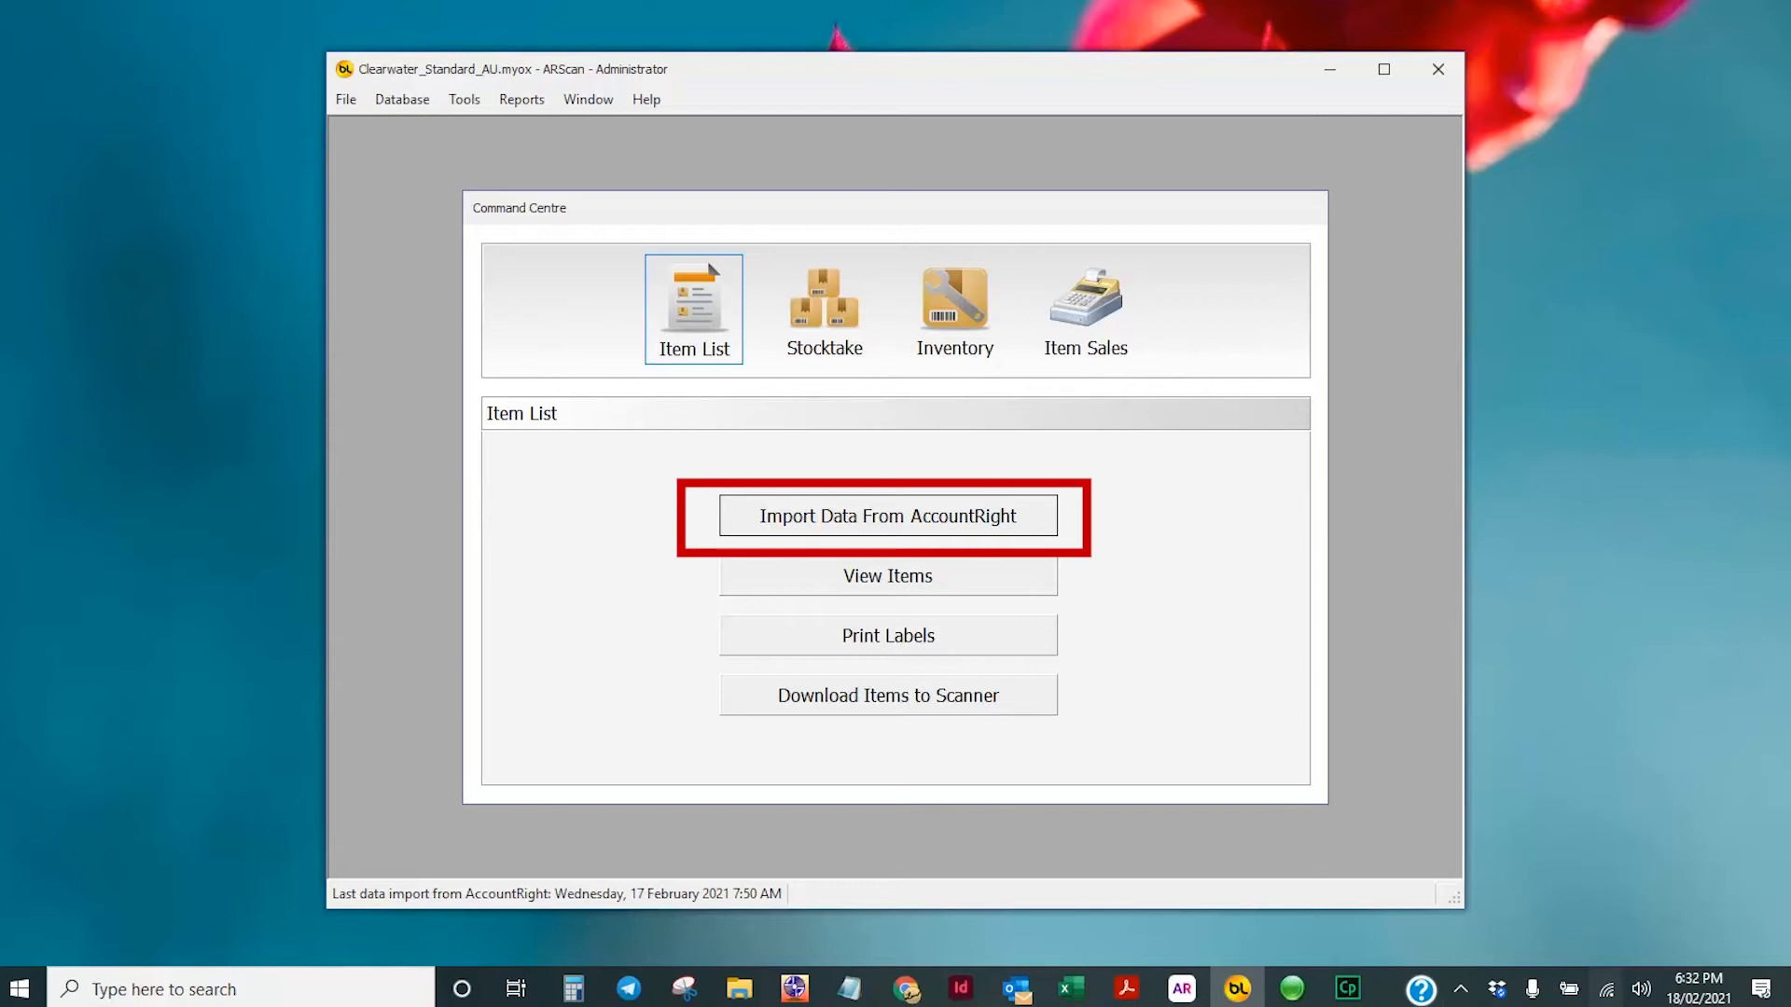
Import the data from AccountRight into the item list and acknowledge the completed import.
left_click(888, 516)
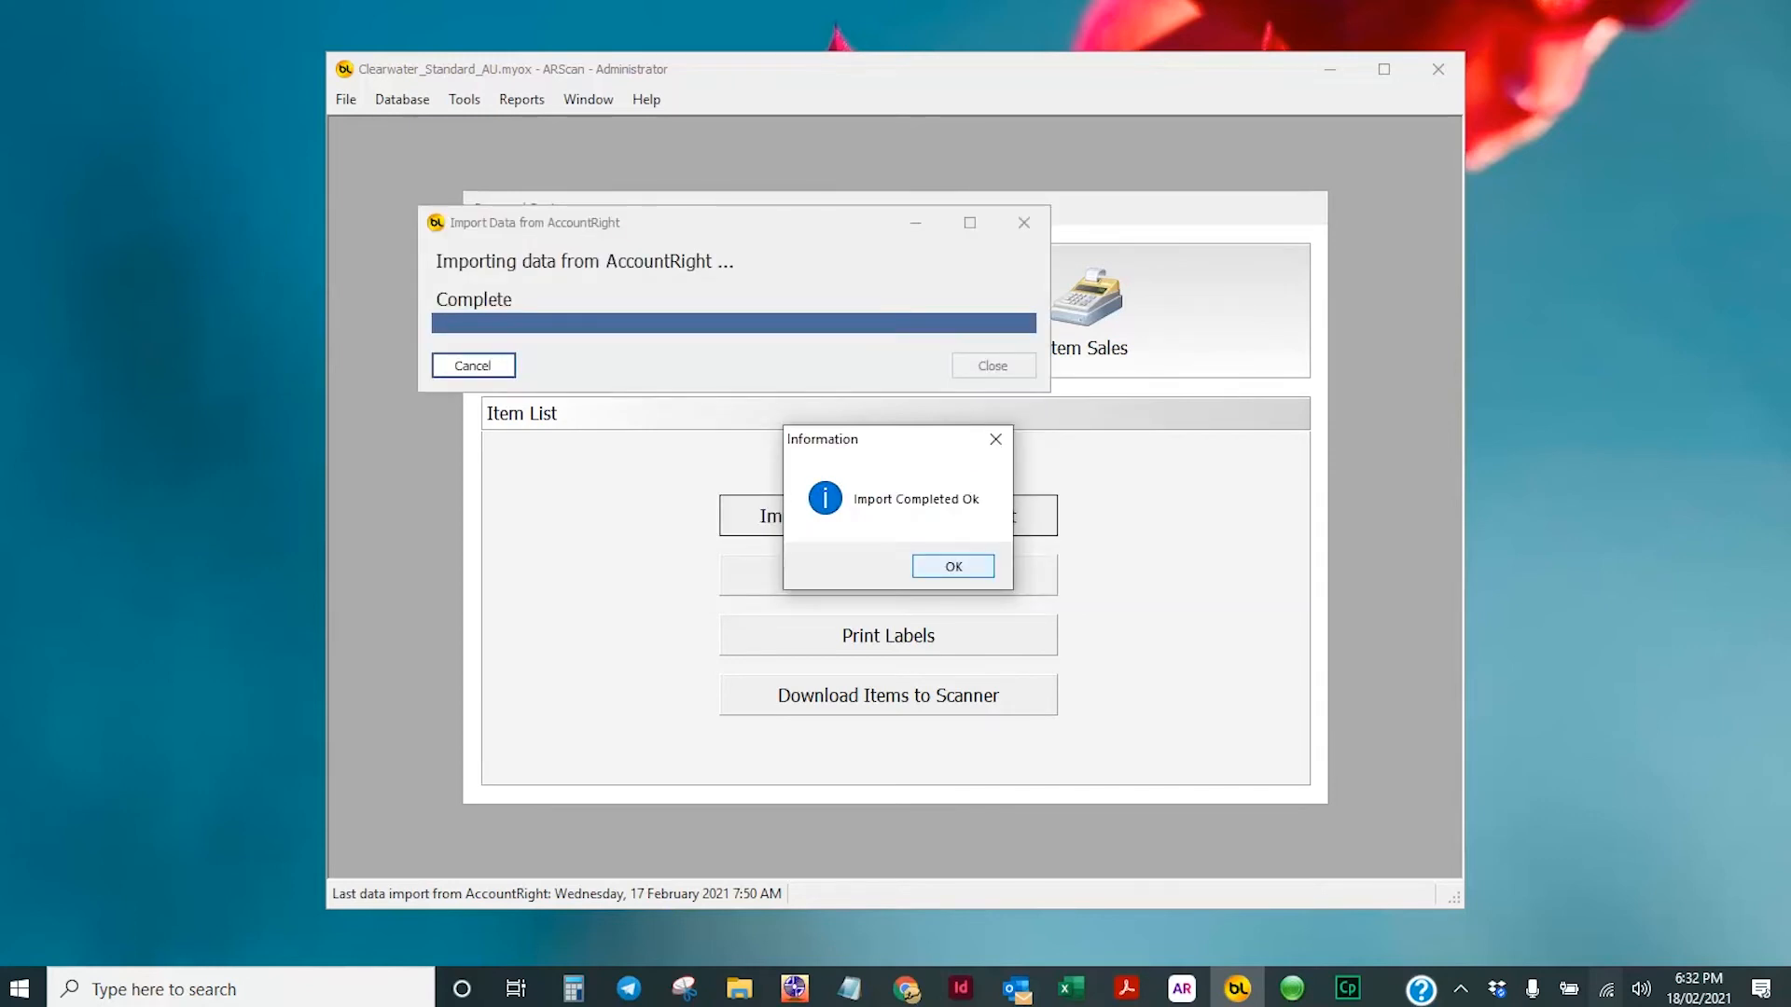
key("Return")
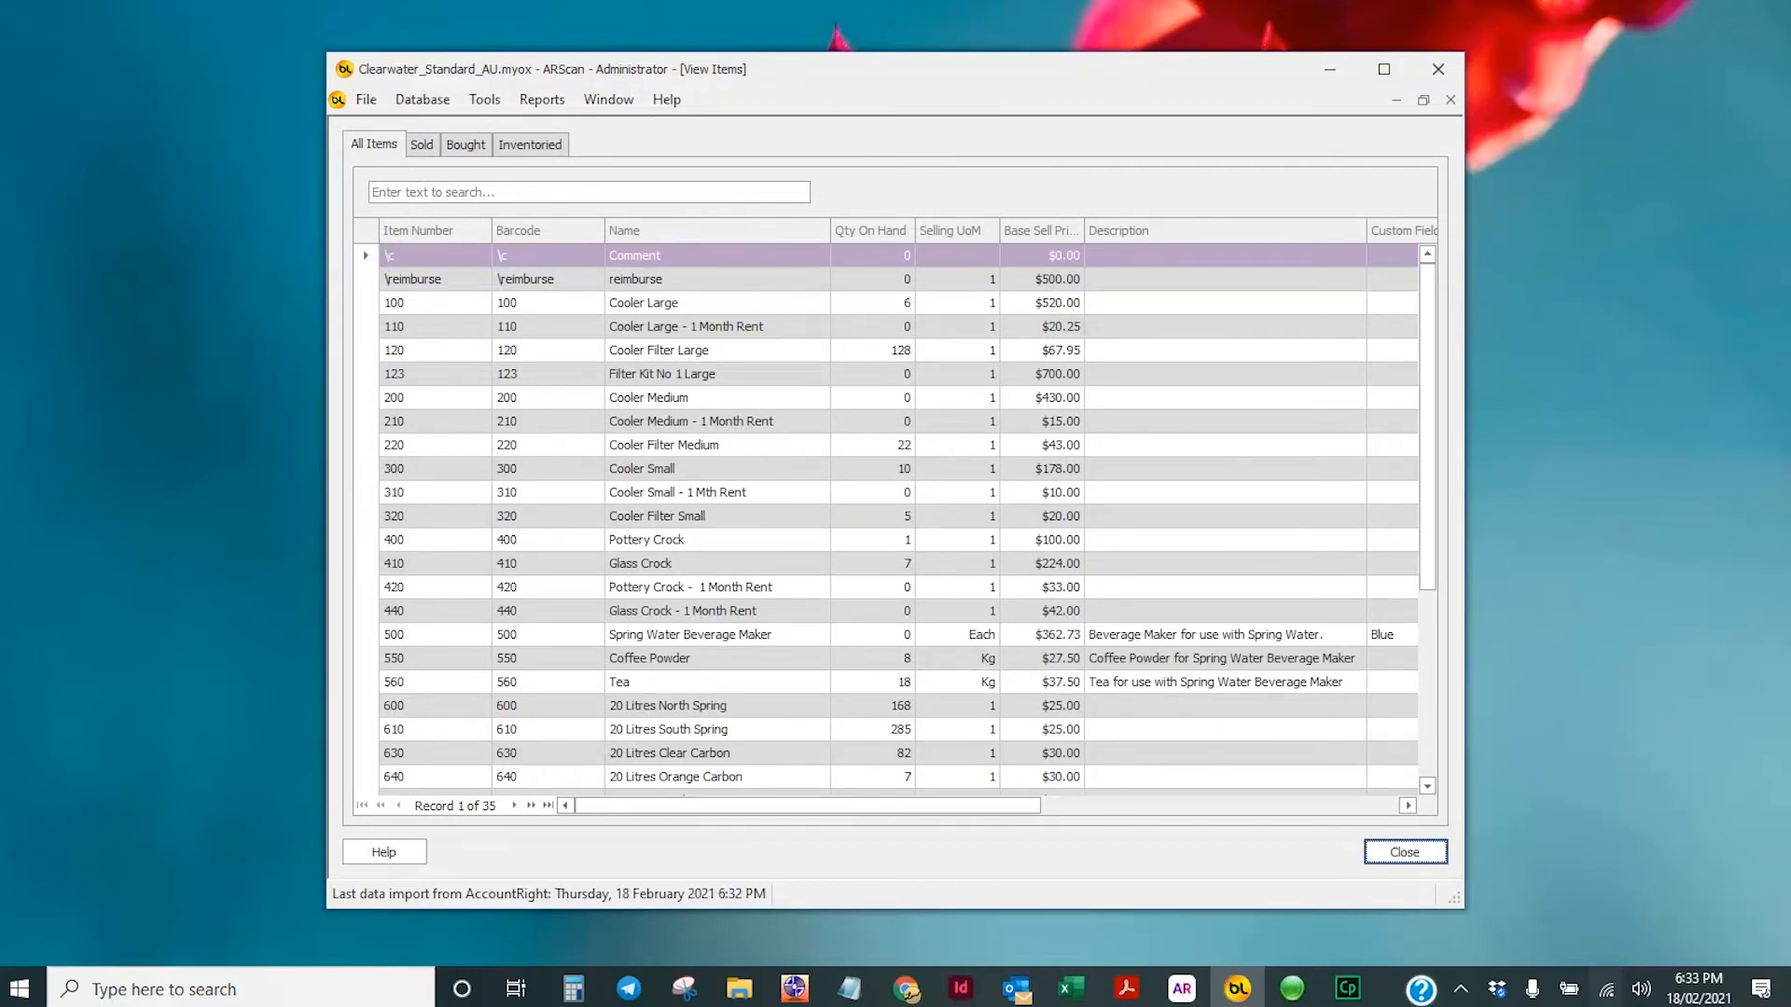
Review the imported item list, including its Description column, and go through the Sold, Bought and Inventoried views.
left_click(664, 445)
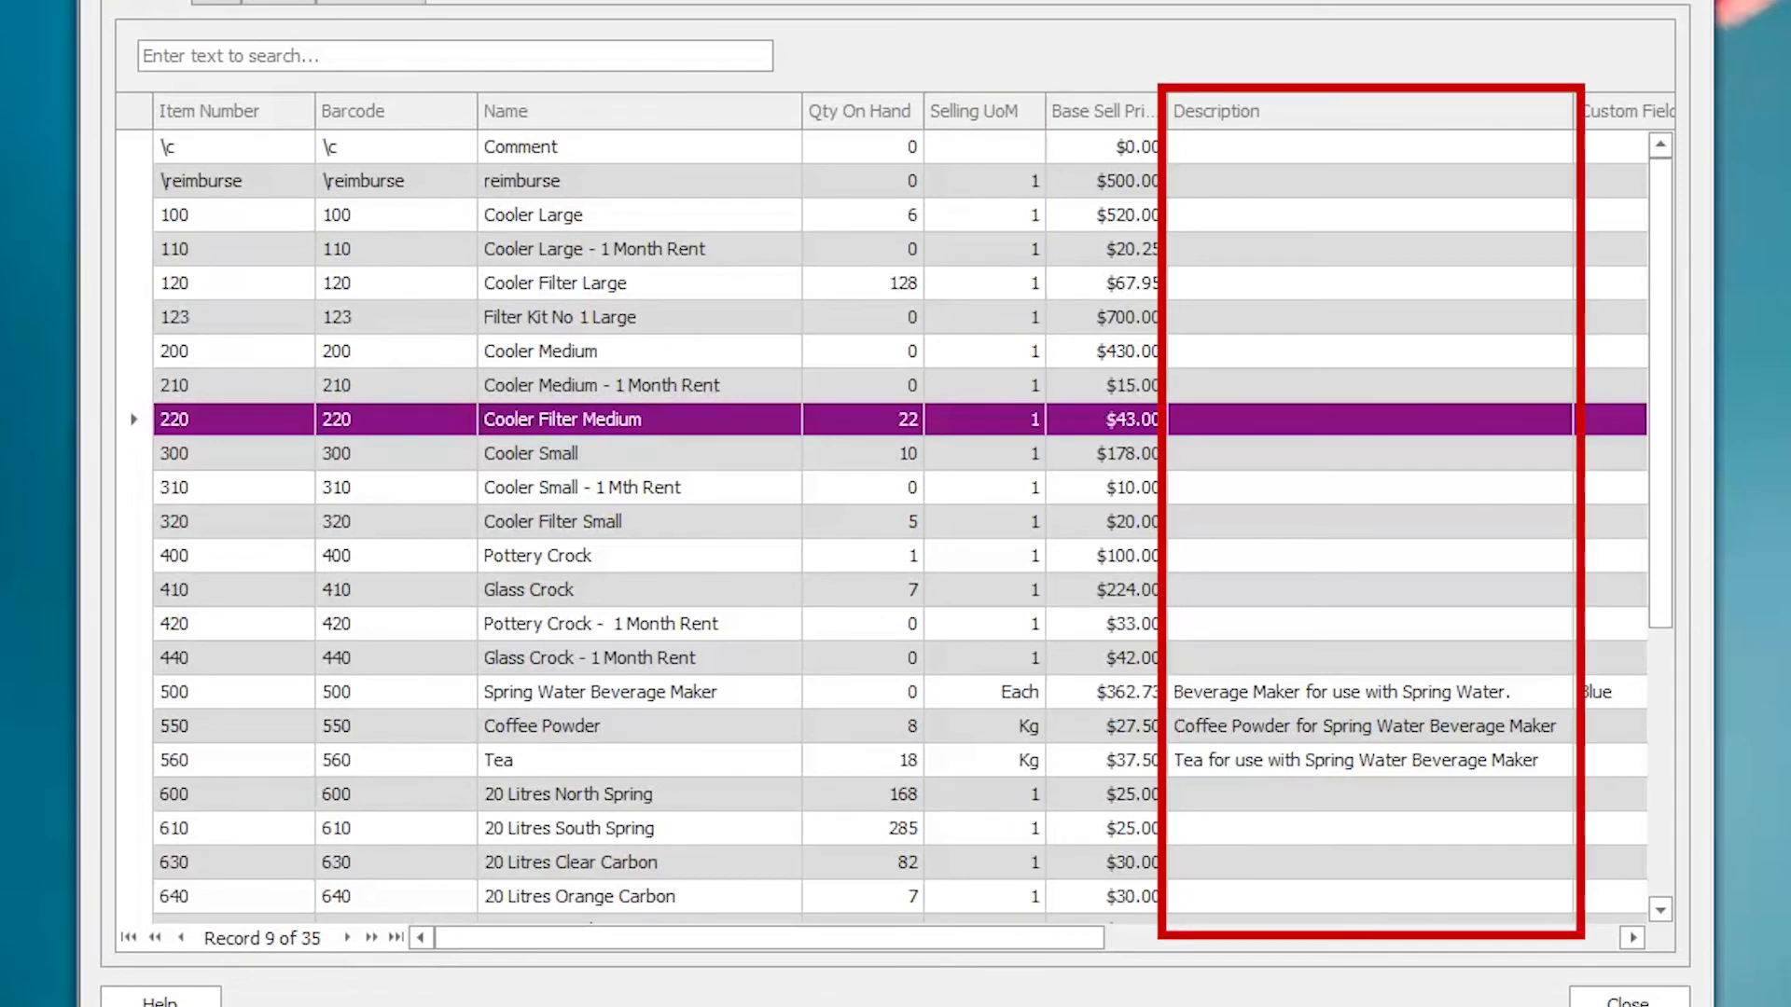
mouse_move(1045, 938)
left_mouse_down()
mouse_move(1627, 975)
mouse_move(636, 886)
left_mouse_up()
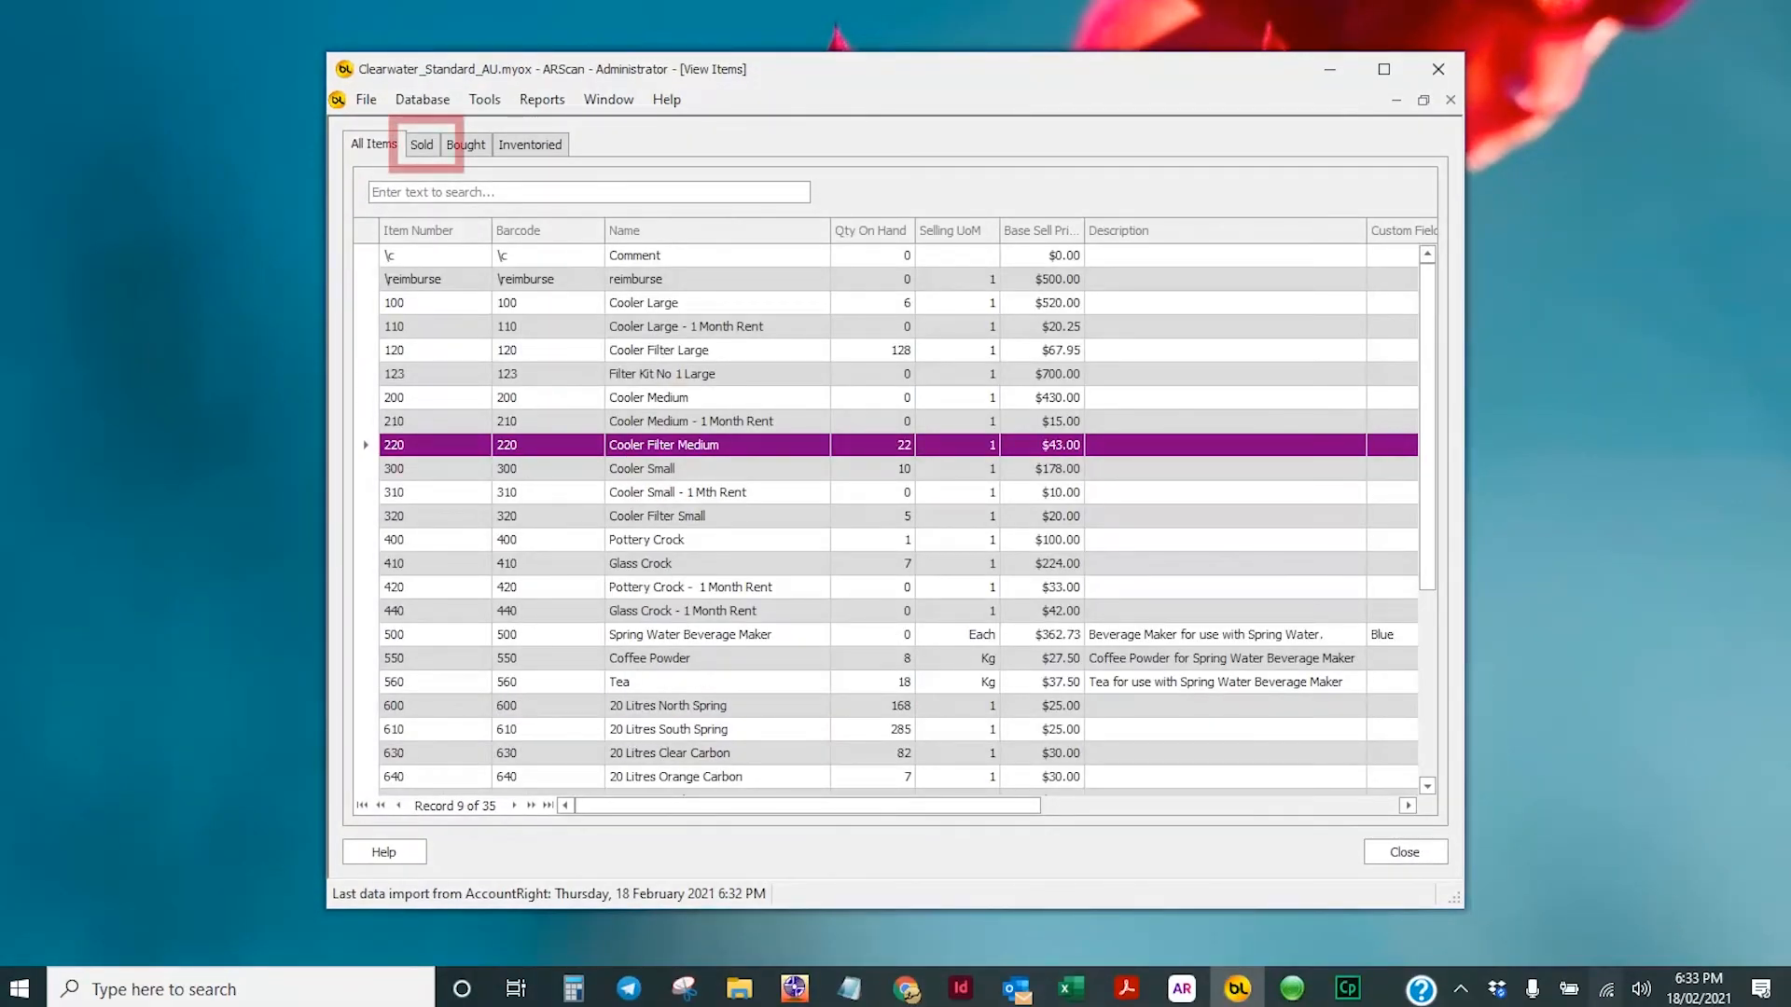
left_click(421, 145)
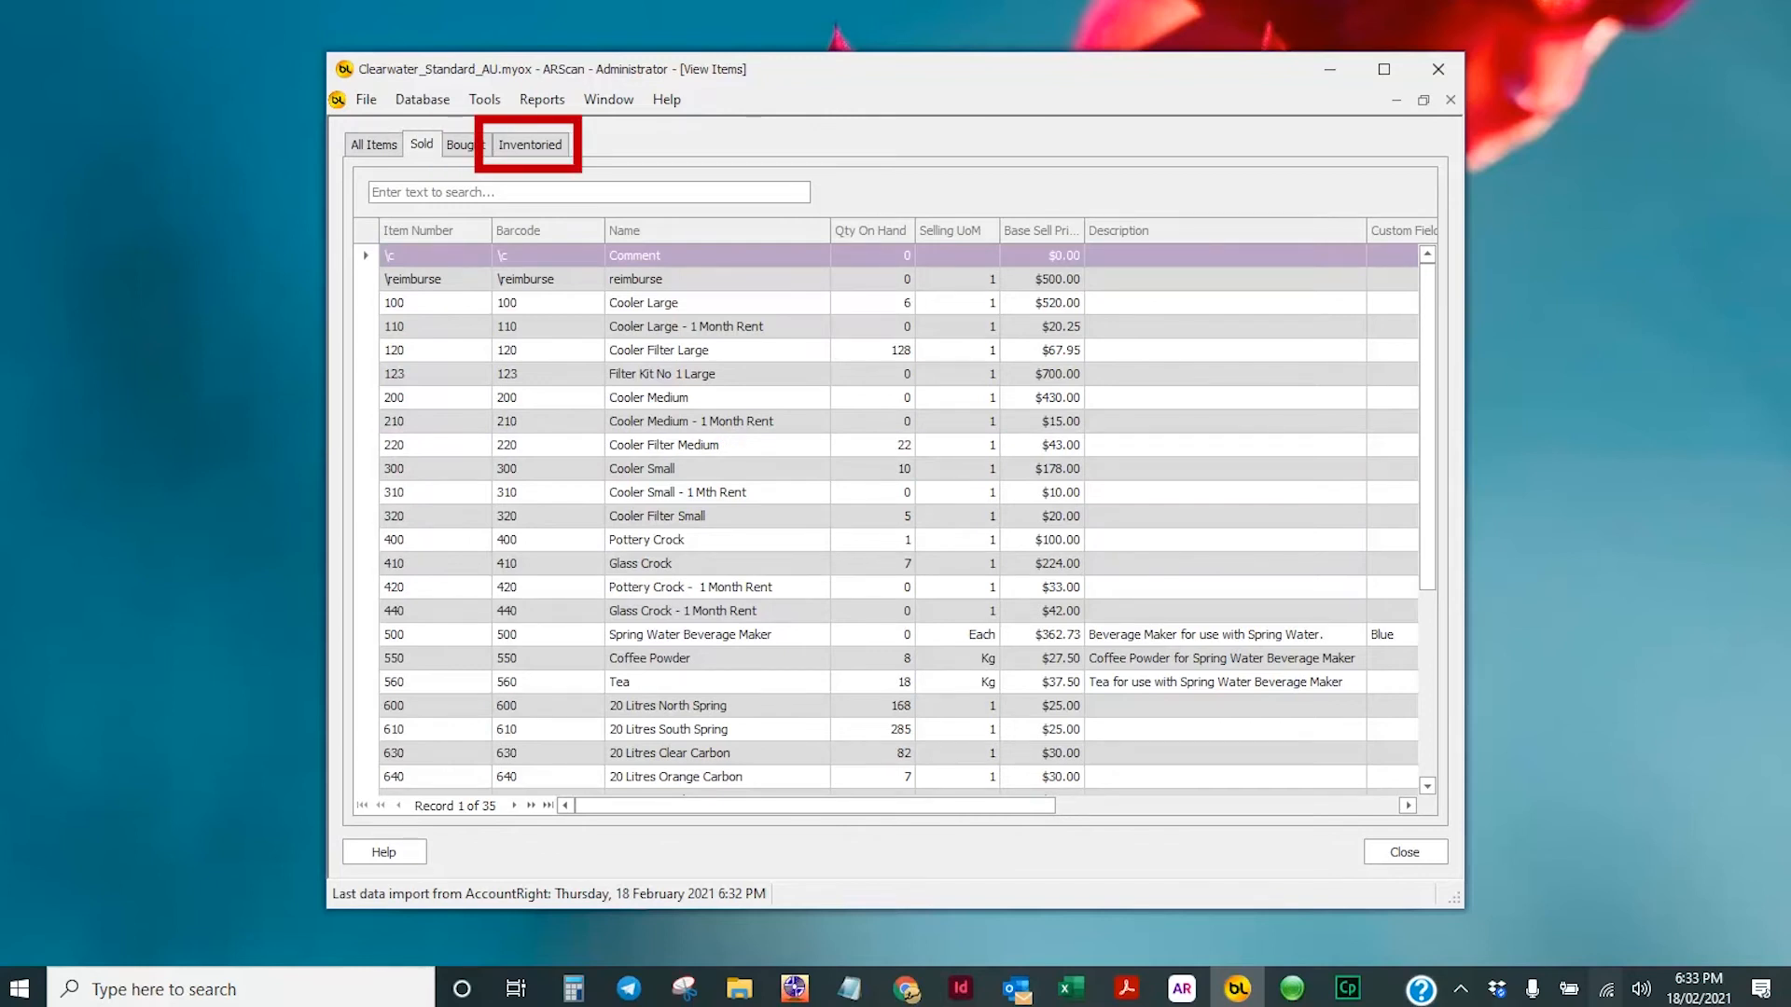
left_click(463, 145)
left_click(530, 144)
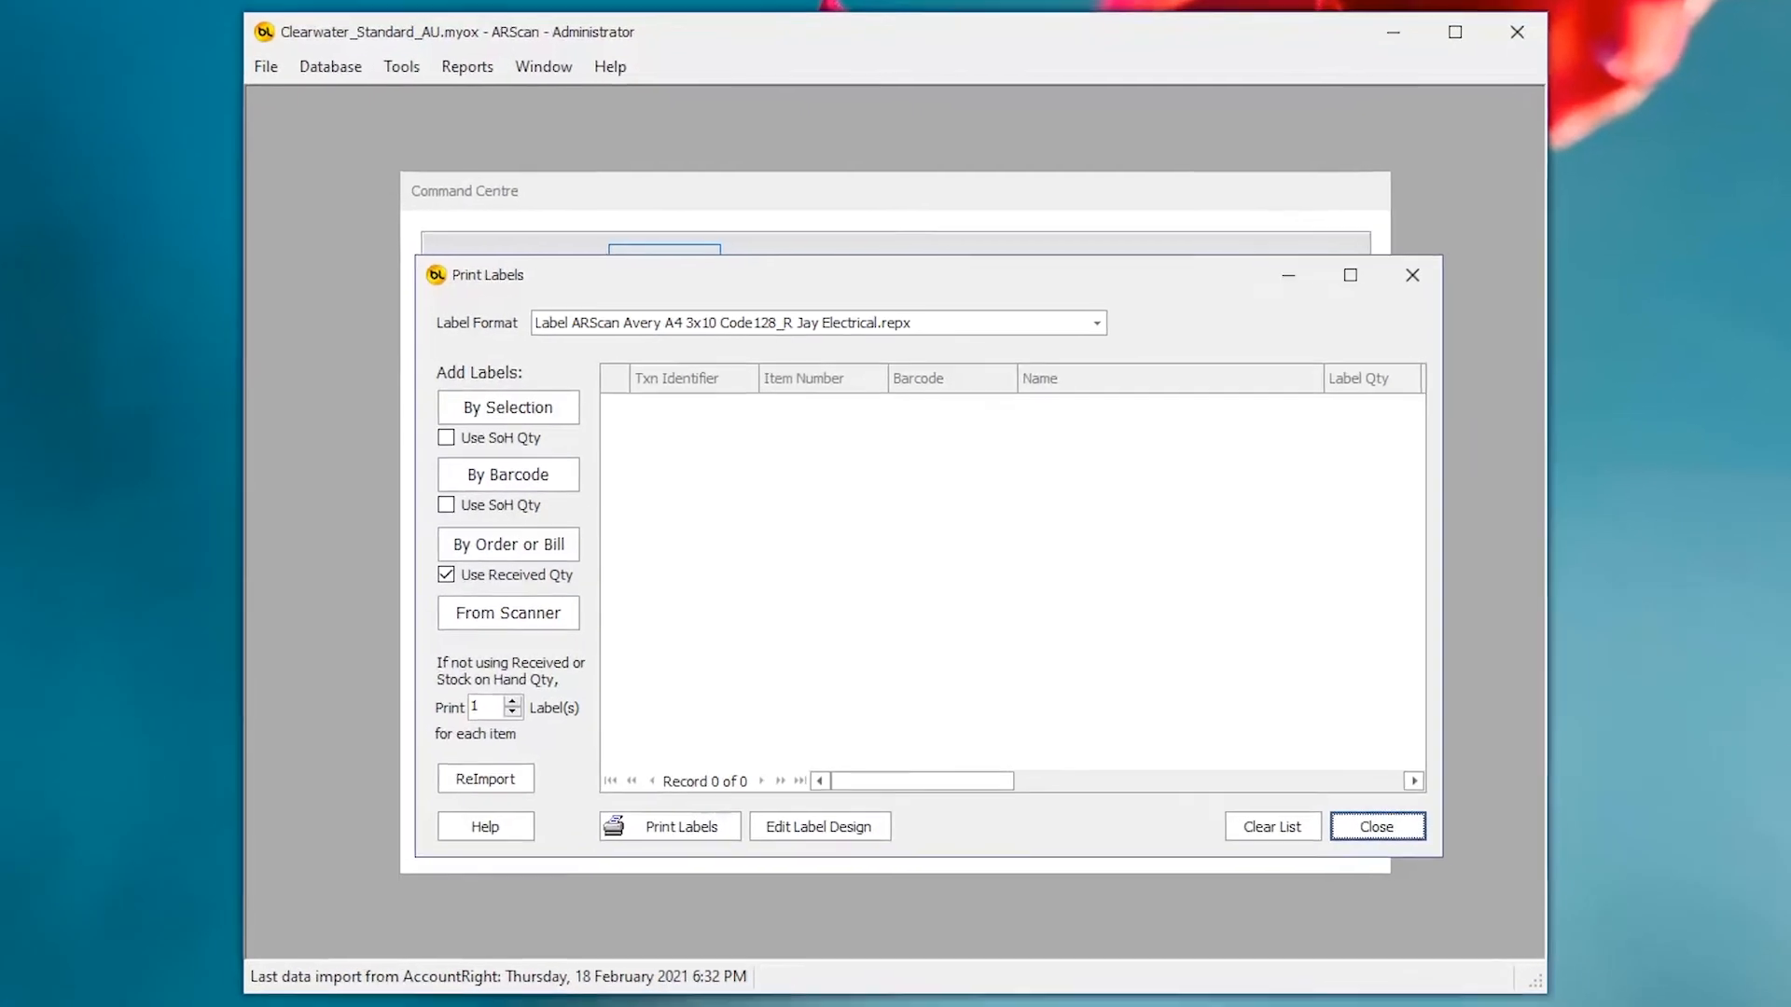
Set the label format to Label ARScan 101mm x 73mm Code128.repx and add items 220, 400, 420 and 500 to the label list.
left_click(1070, 324)
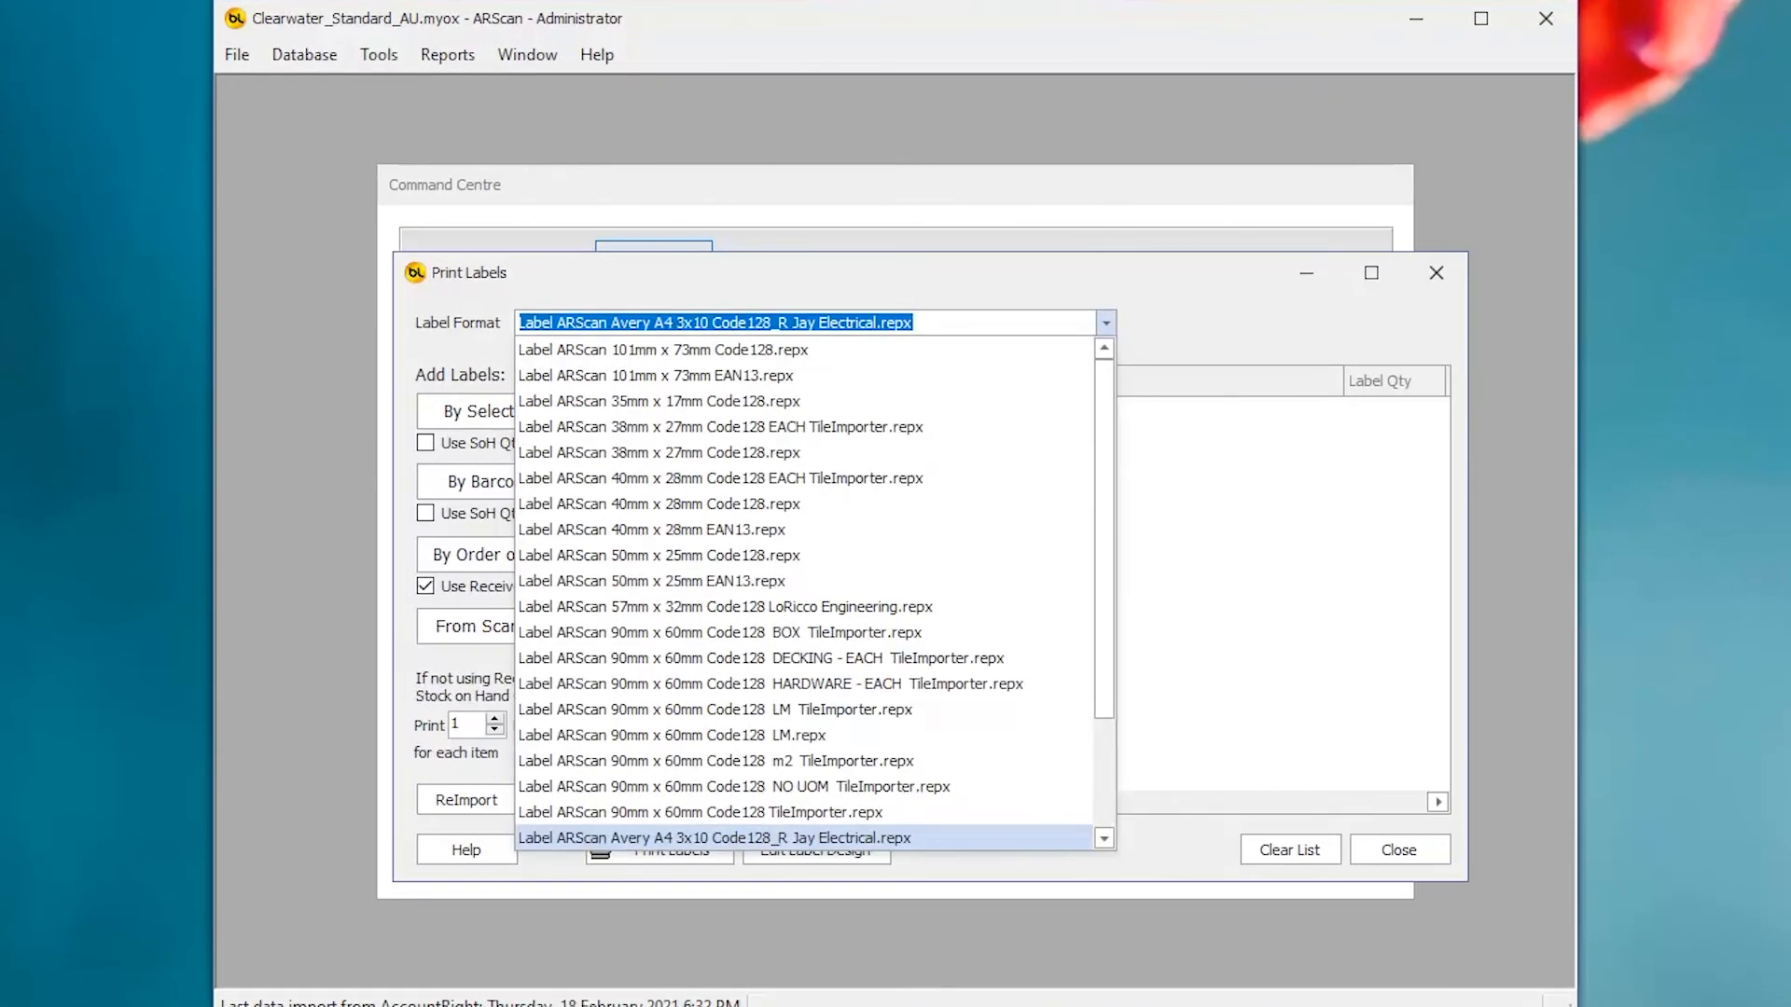
left_click(663, 350)
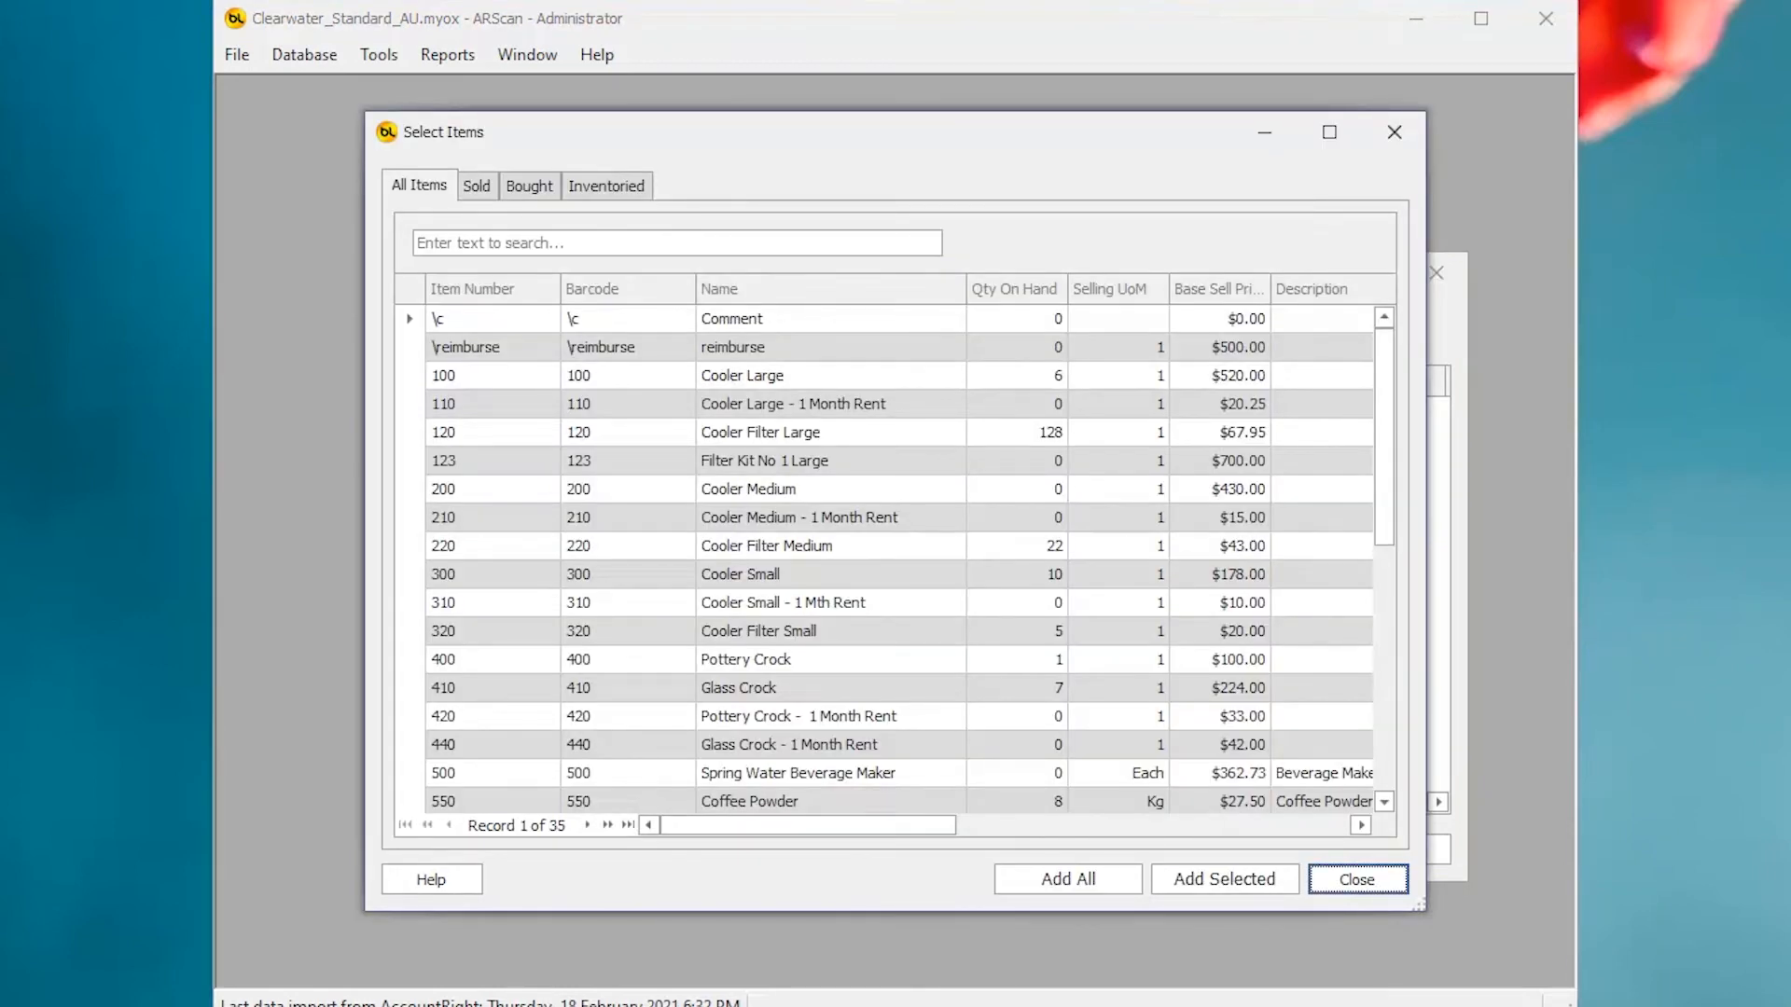
left_click(766, 547)
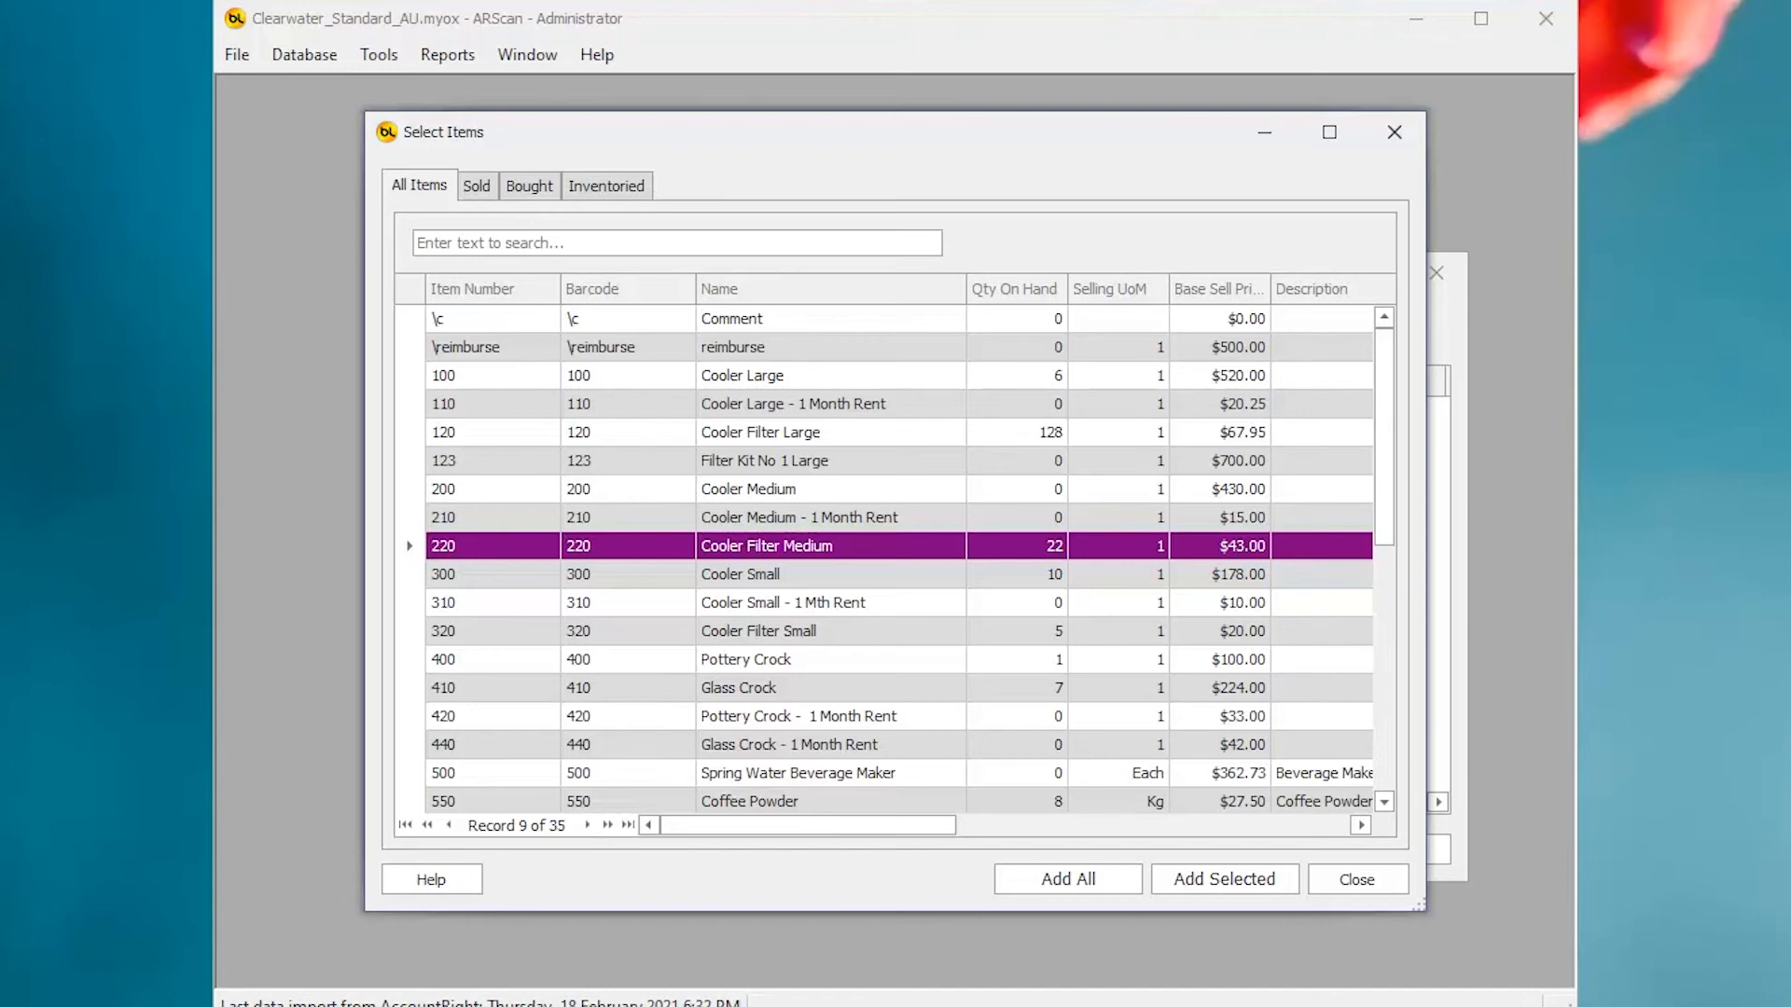
left_click(746, 660, "ctrl")
left_click(799, 716, "ctrl")
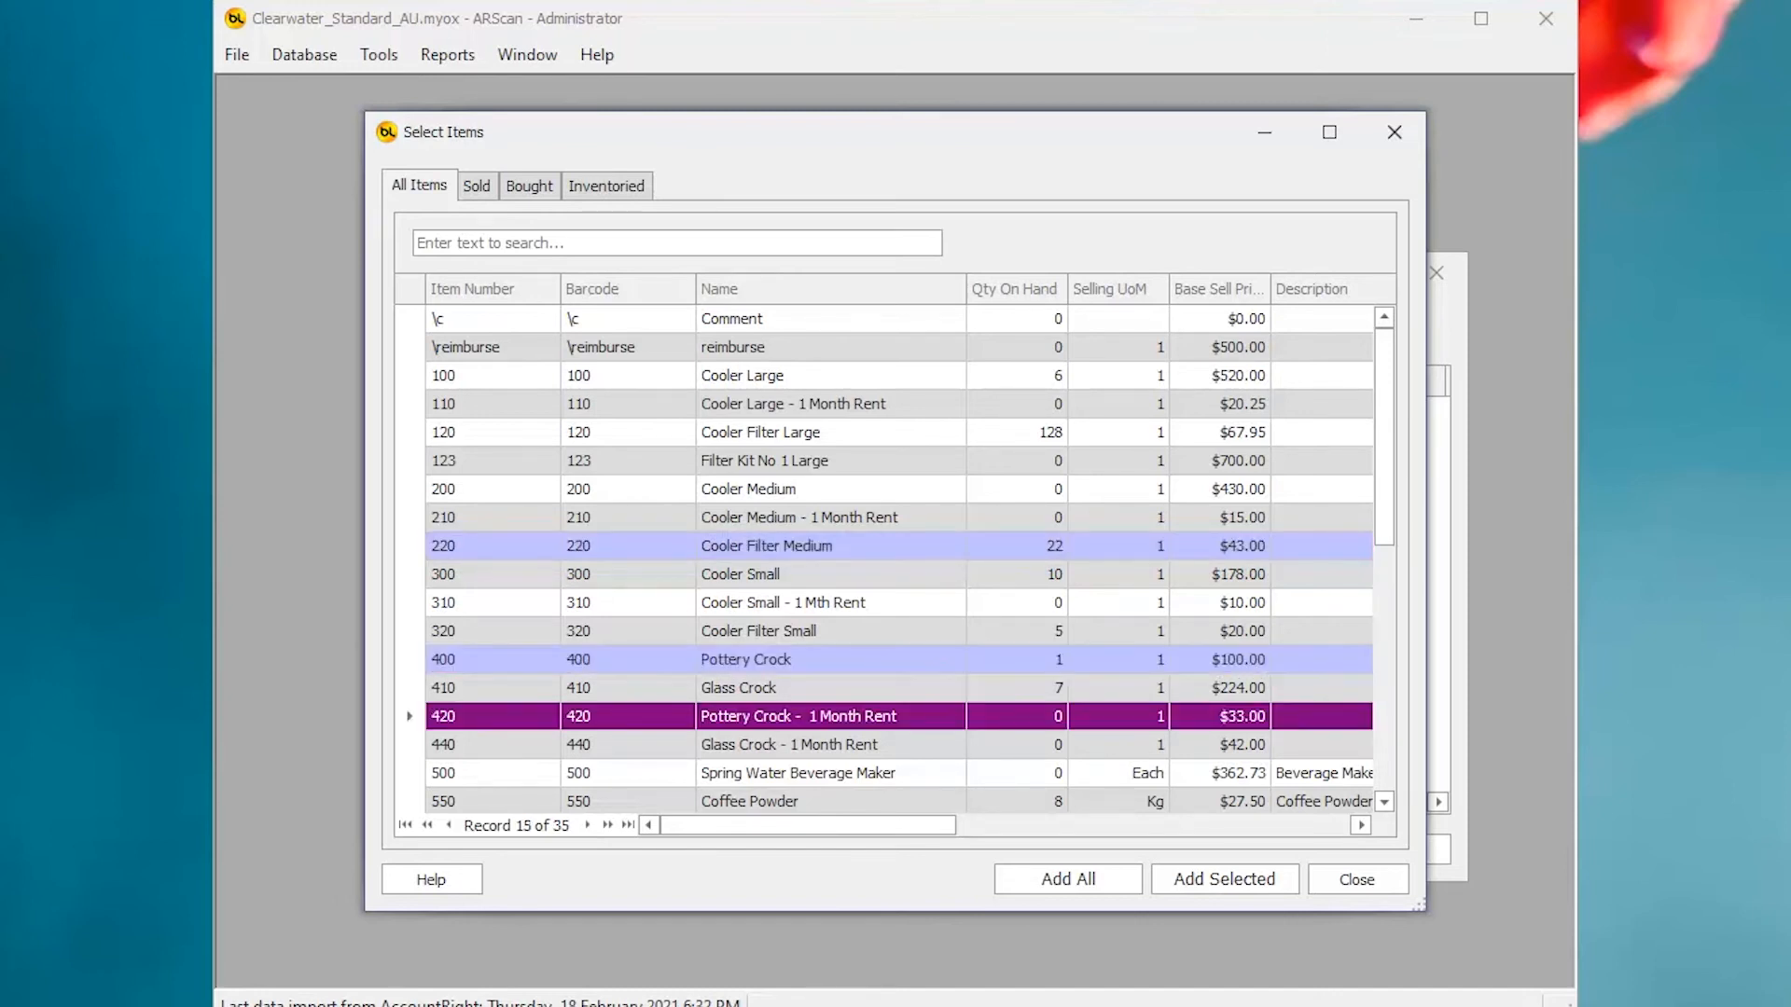
left_click(798, 773, "ctrl")
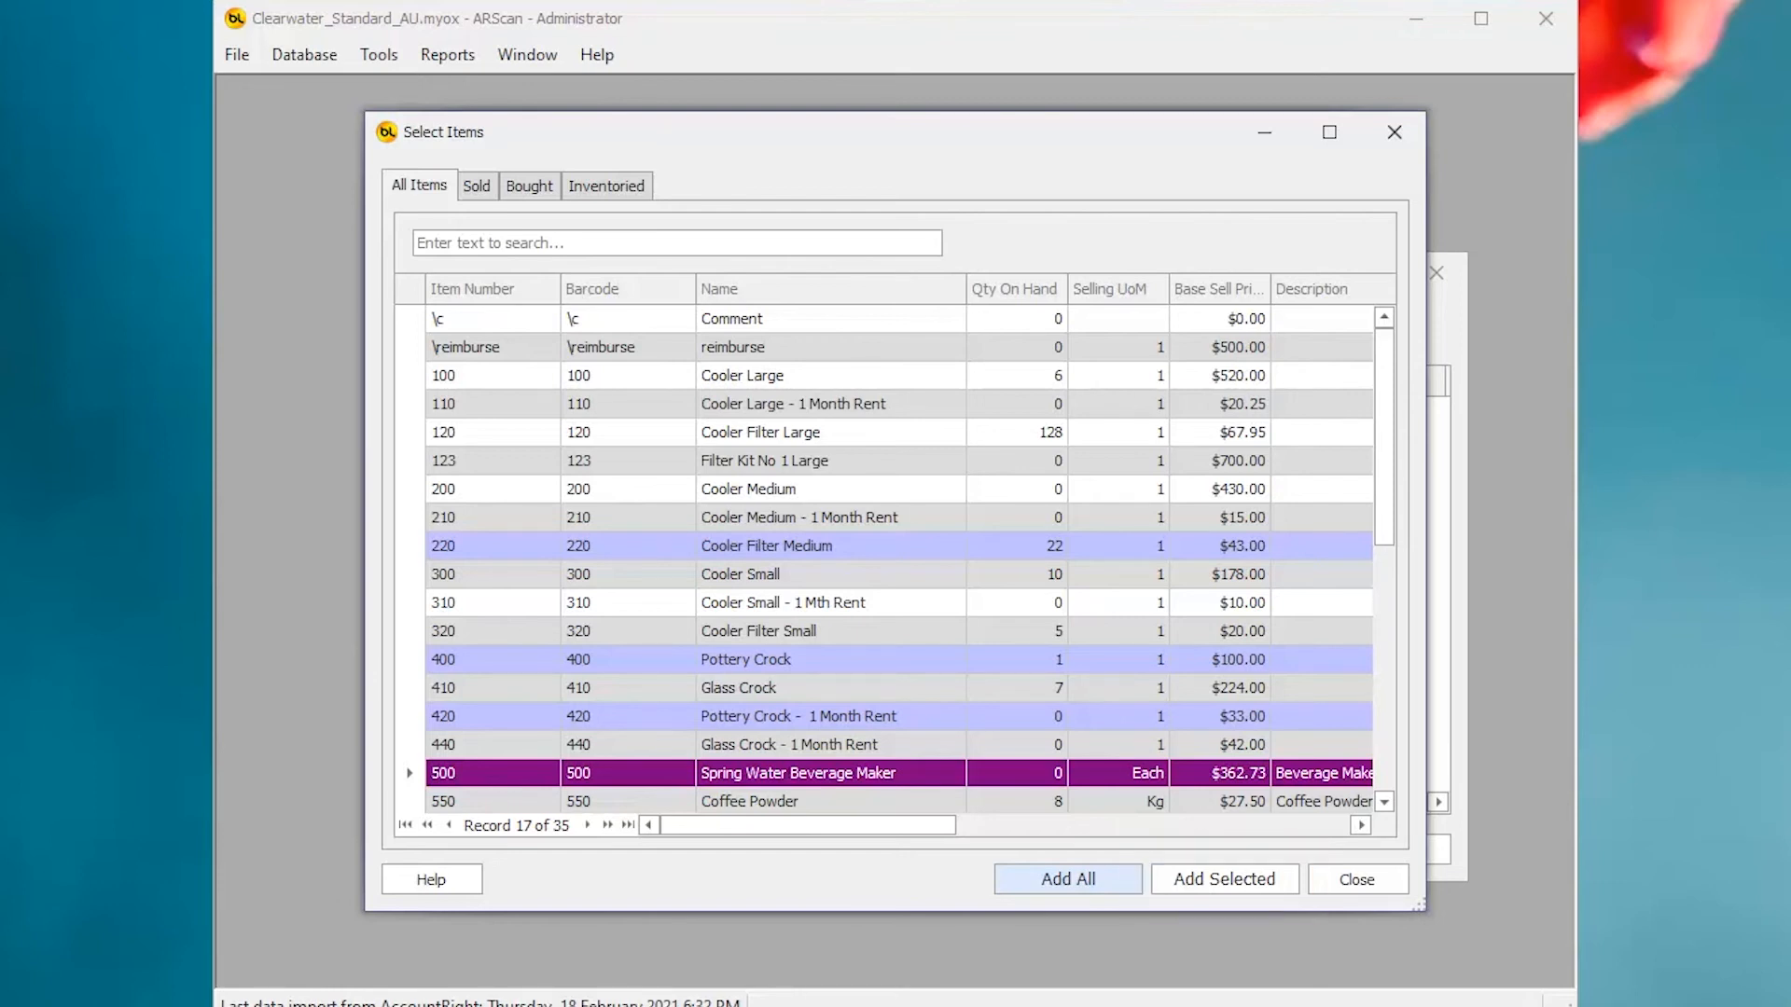
left_click(1223, 879)
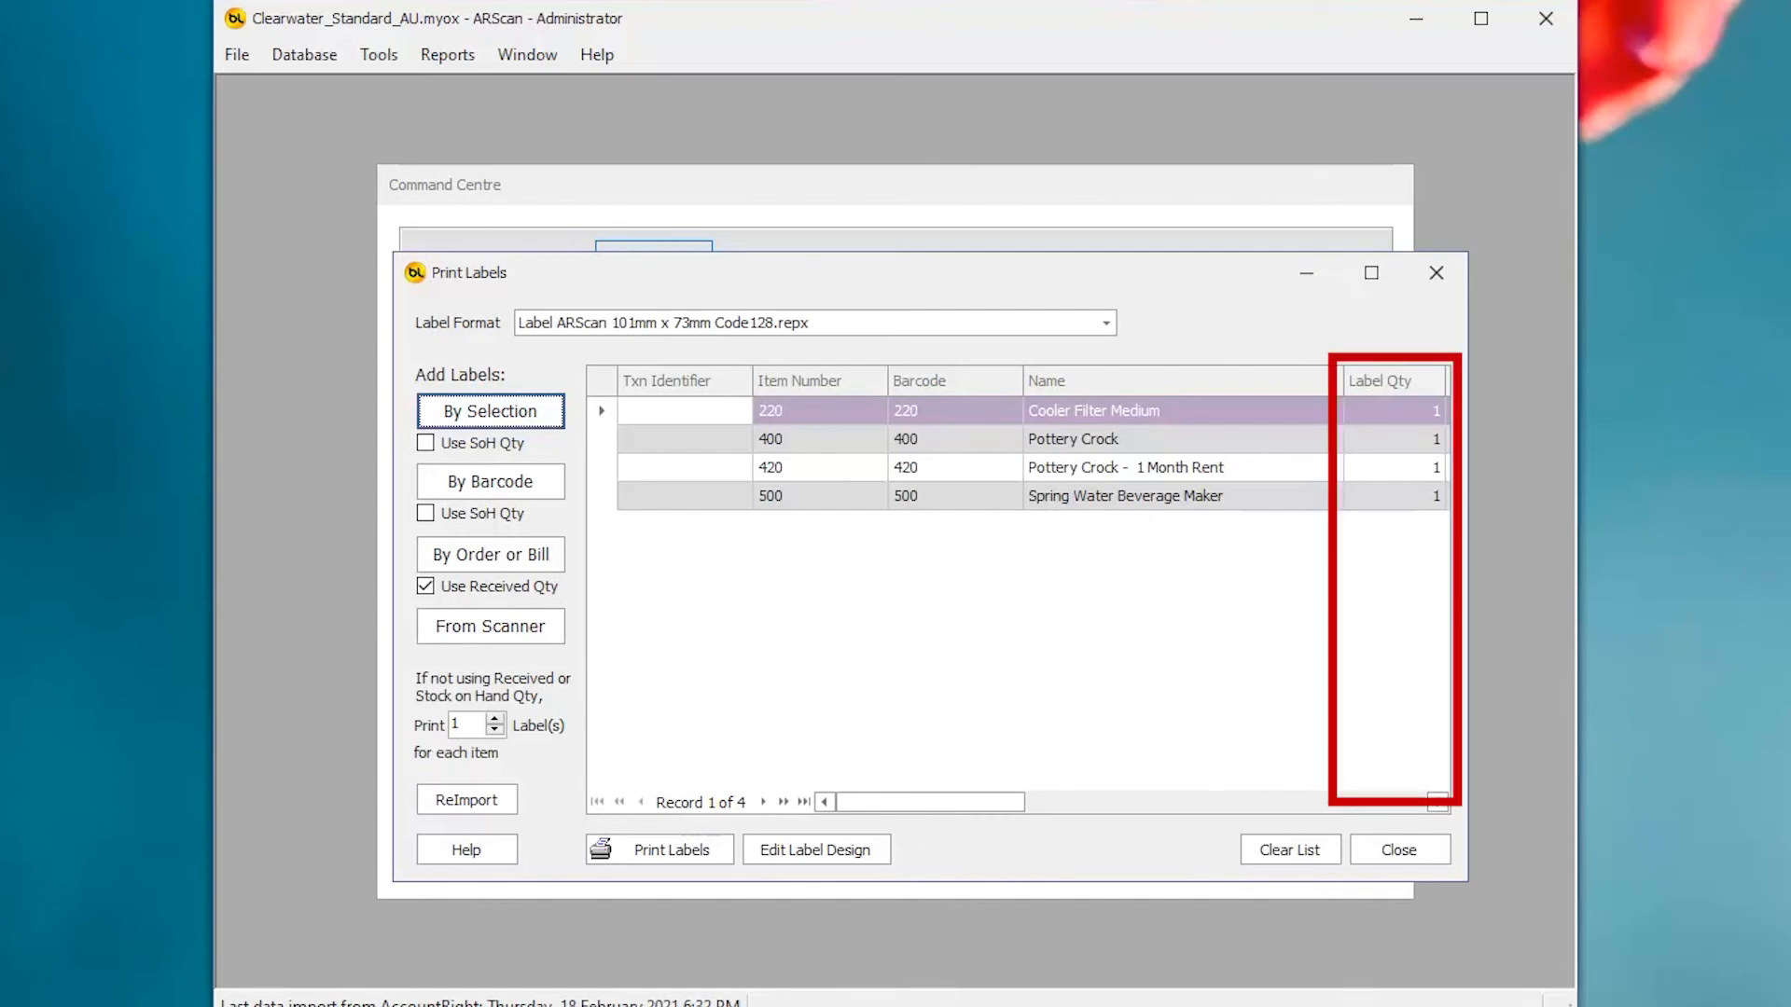
Set the label quantity to 2 for Pottery Crock and 10 for Spring Water Beverage Maker.
left_click(1437, 439)
type("2")
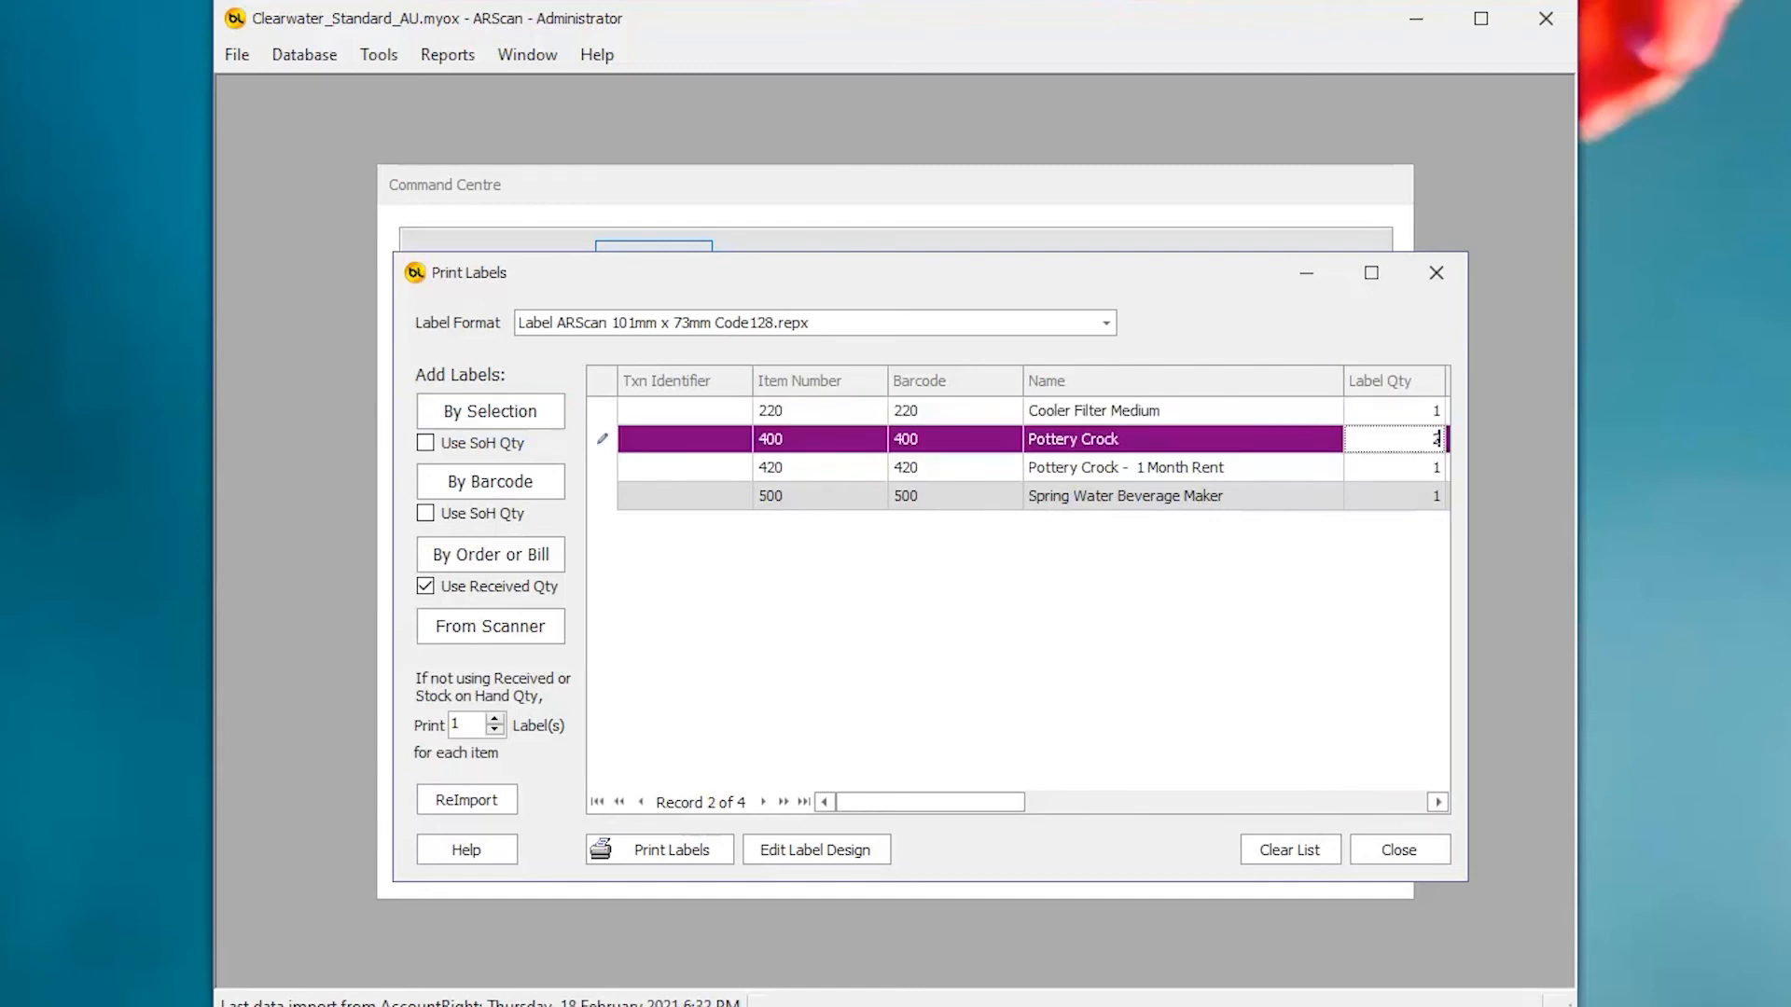
left_click(1437, 496)
double_click(1436, 496)
type("10")
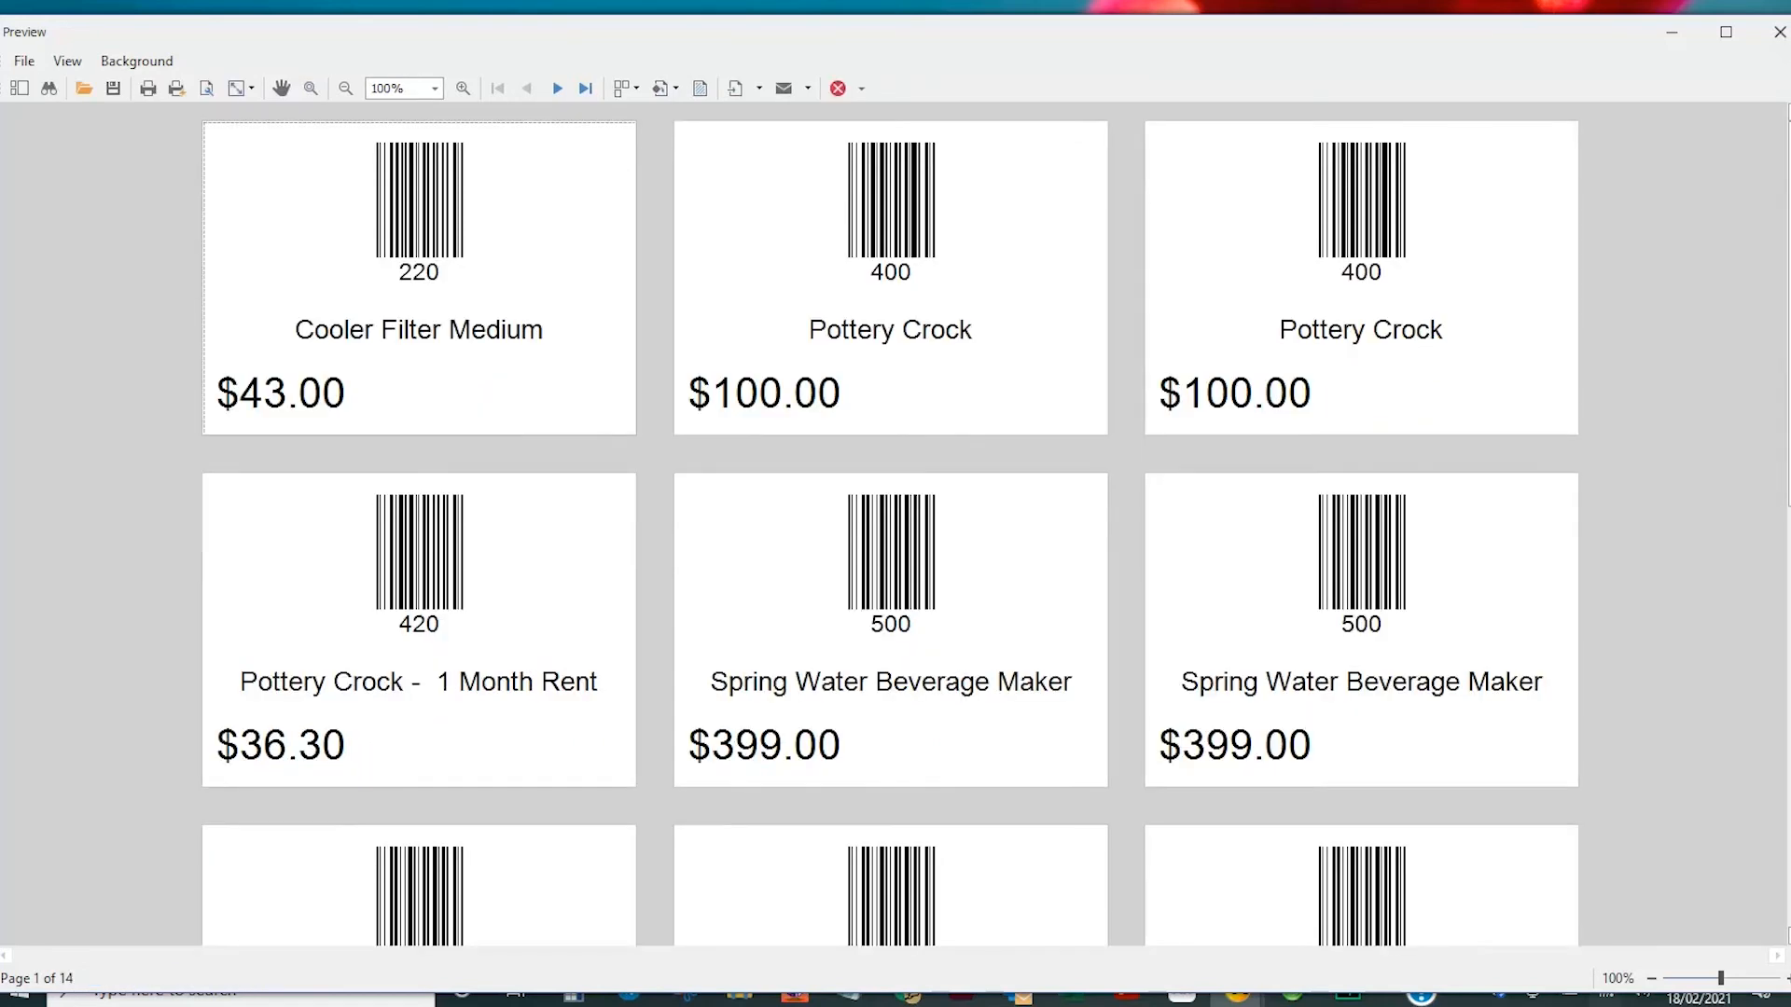
Look through the previewed labels and print all pages on the OKI-MB562-41970D printer.
scroll(864, 506, "down", 4)
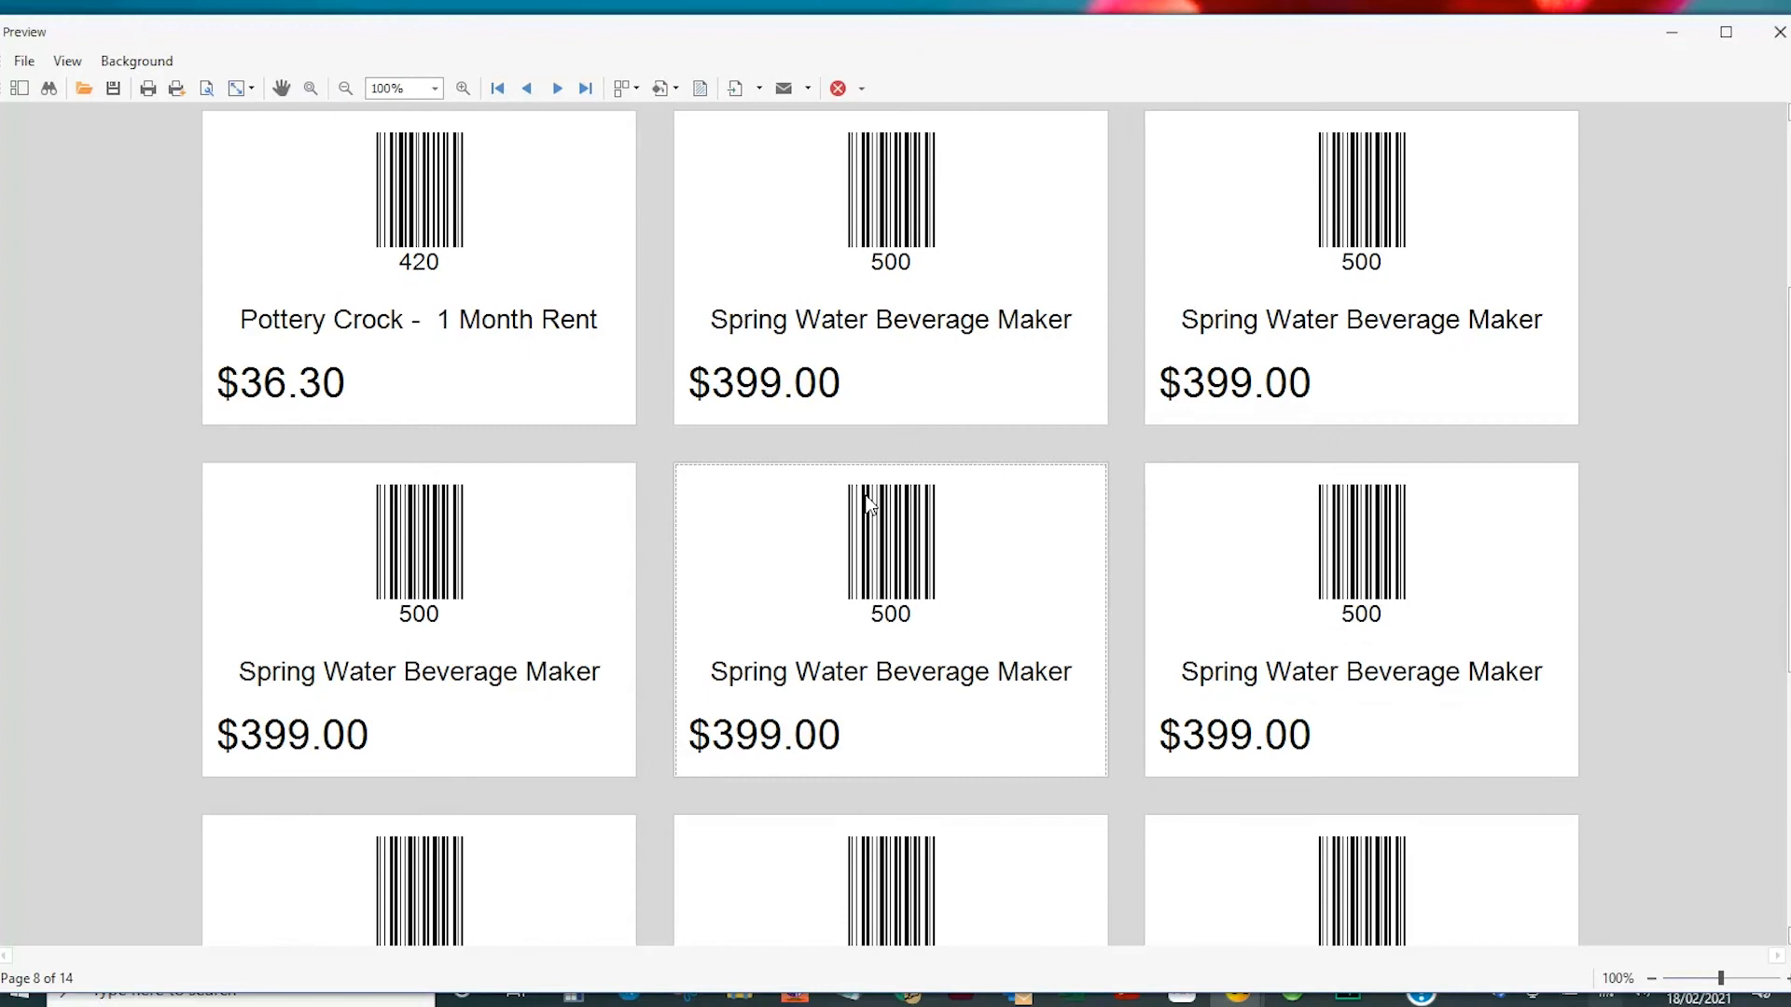
scroll(866, 504, "down", 6)
scroll(868, 504, "down", 1)
scroll(867, 504, "up", 6)
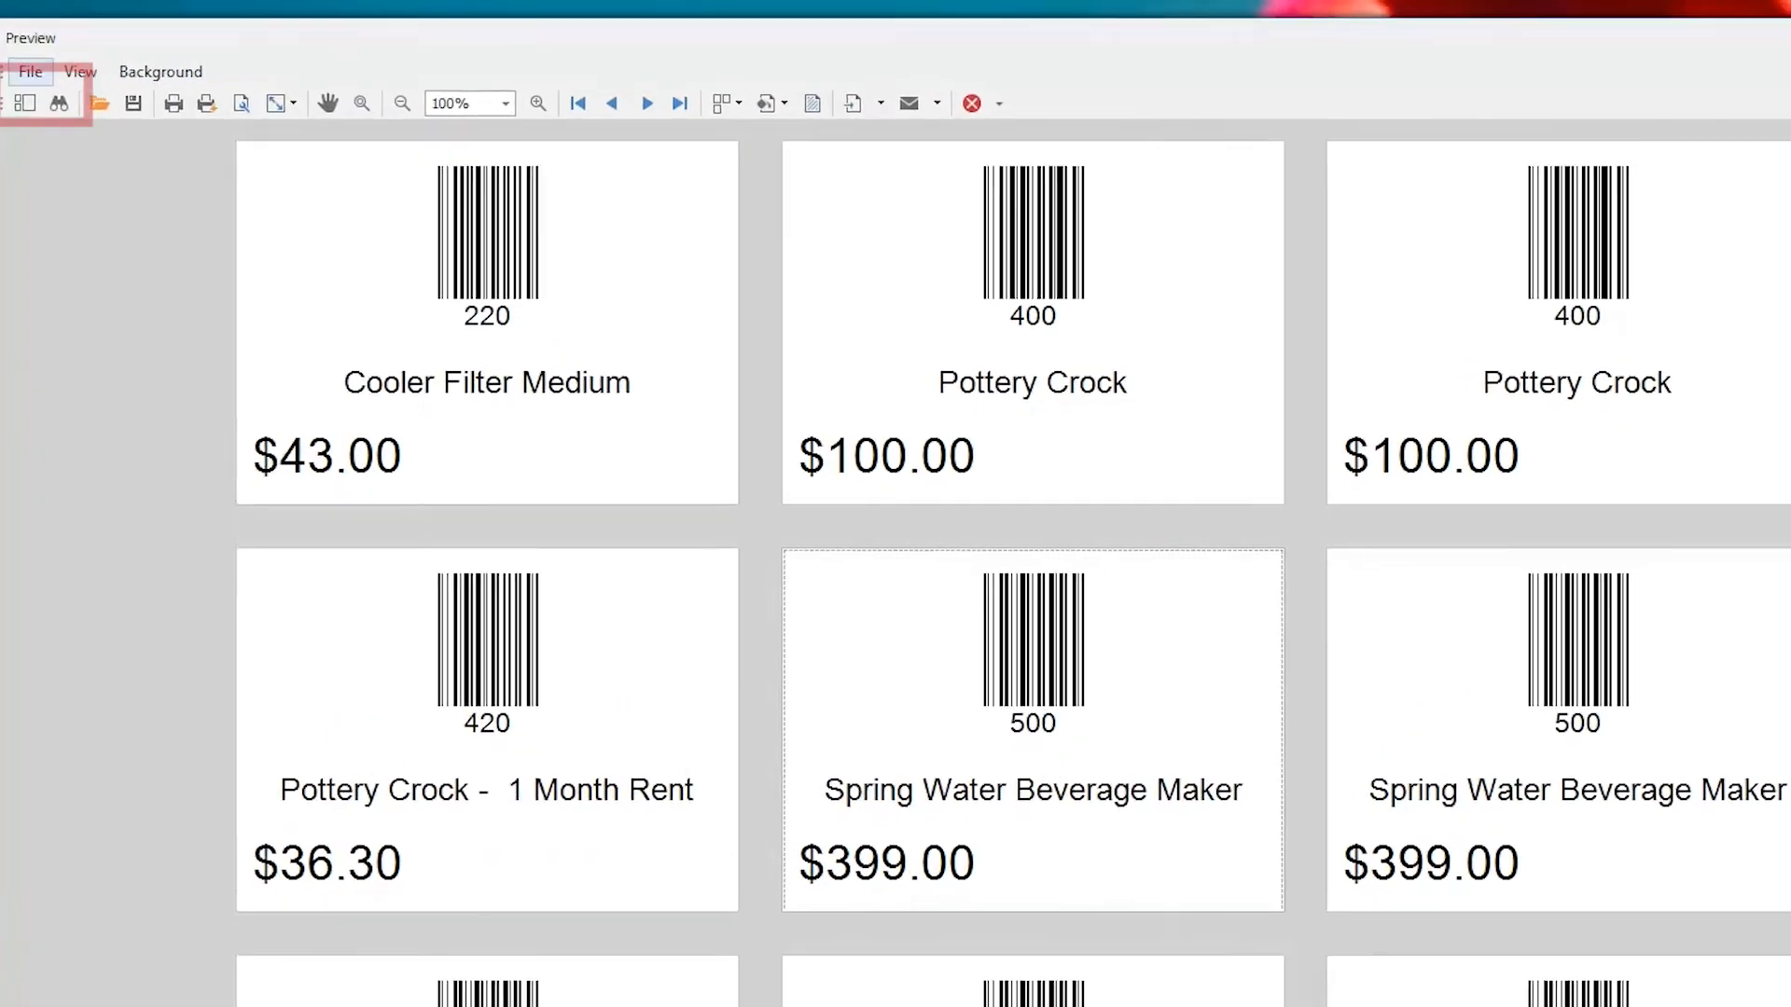
left_click(24, 60)
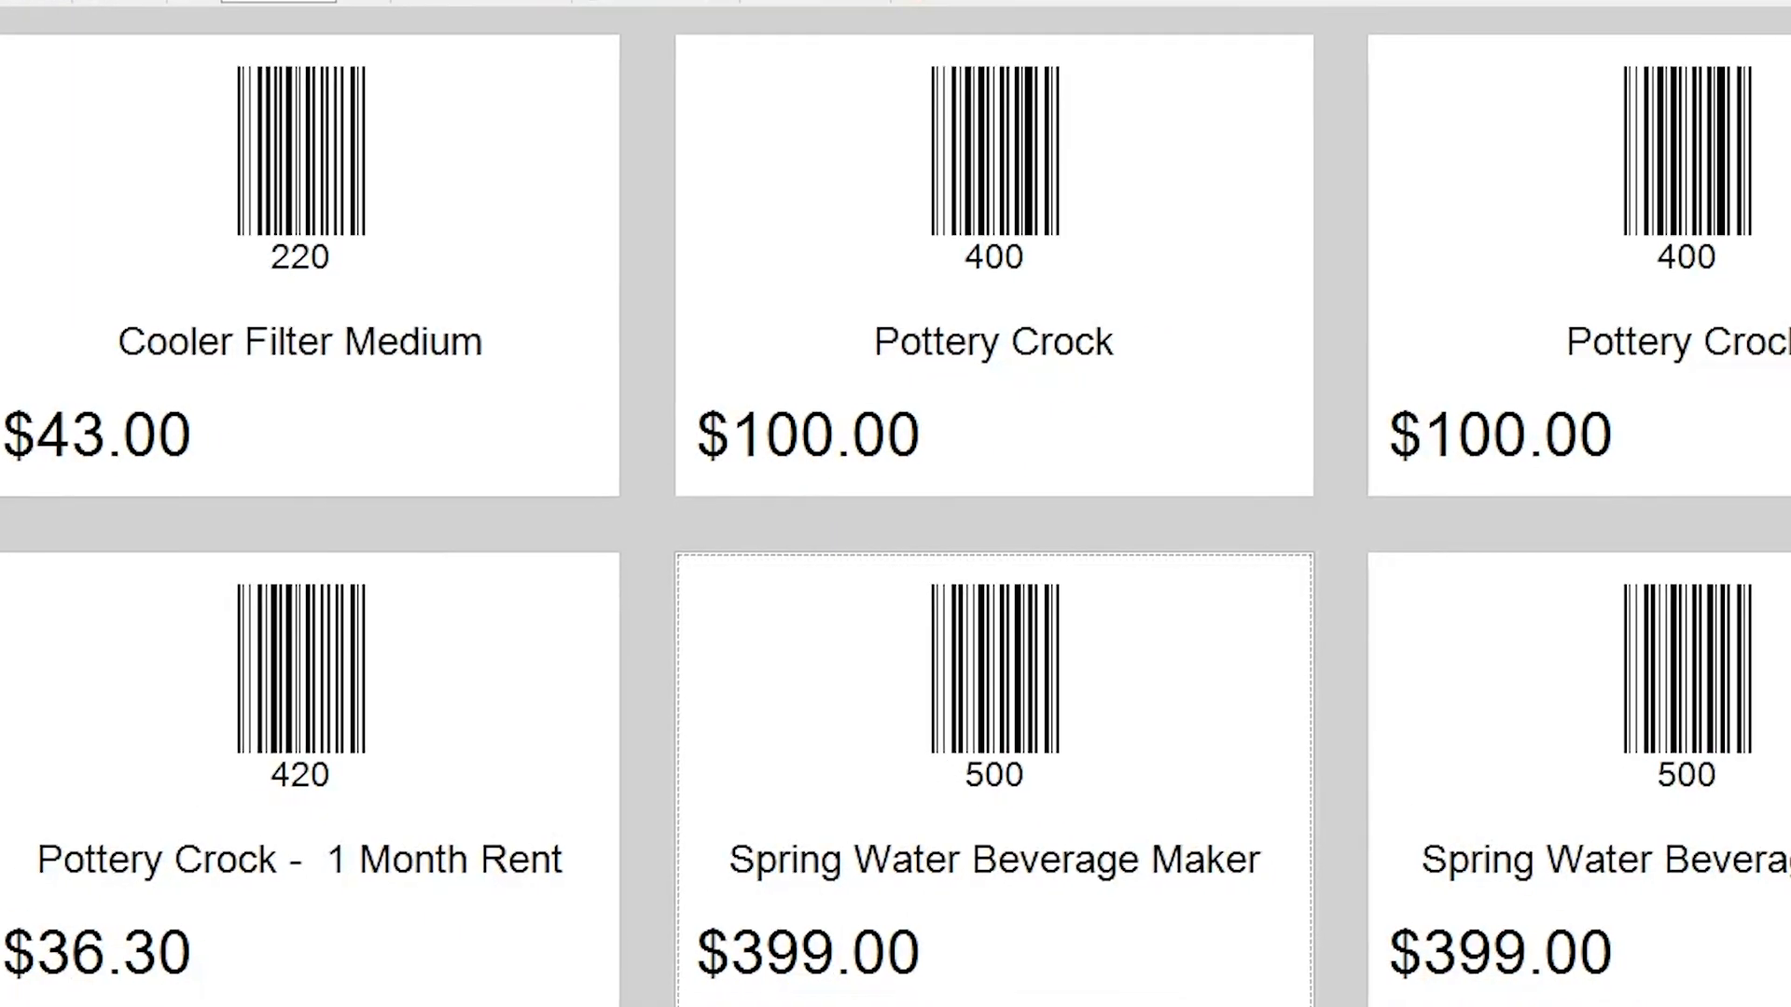
left_click(80, 174)
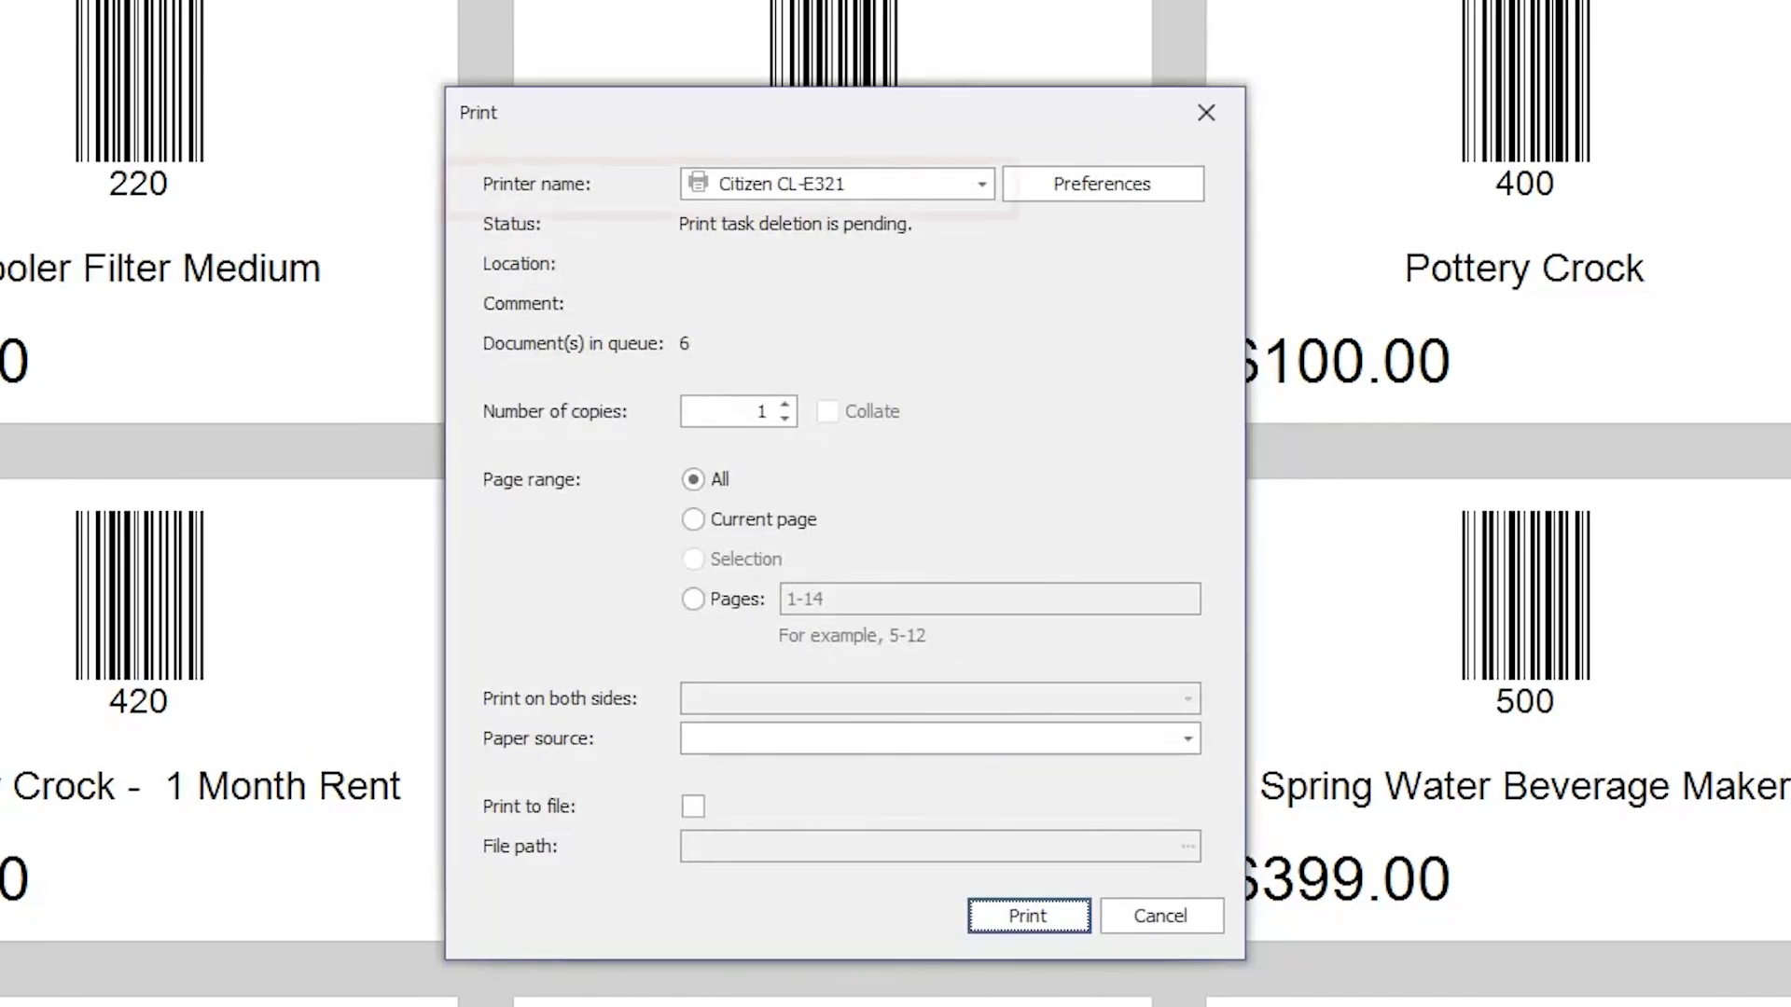
left_click(981, 185)
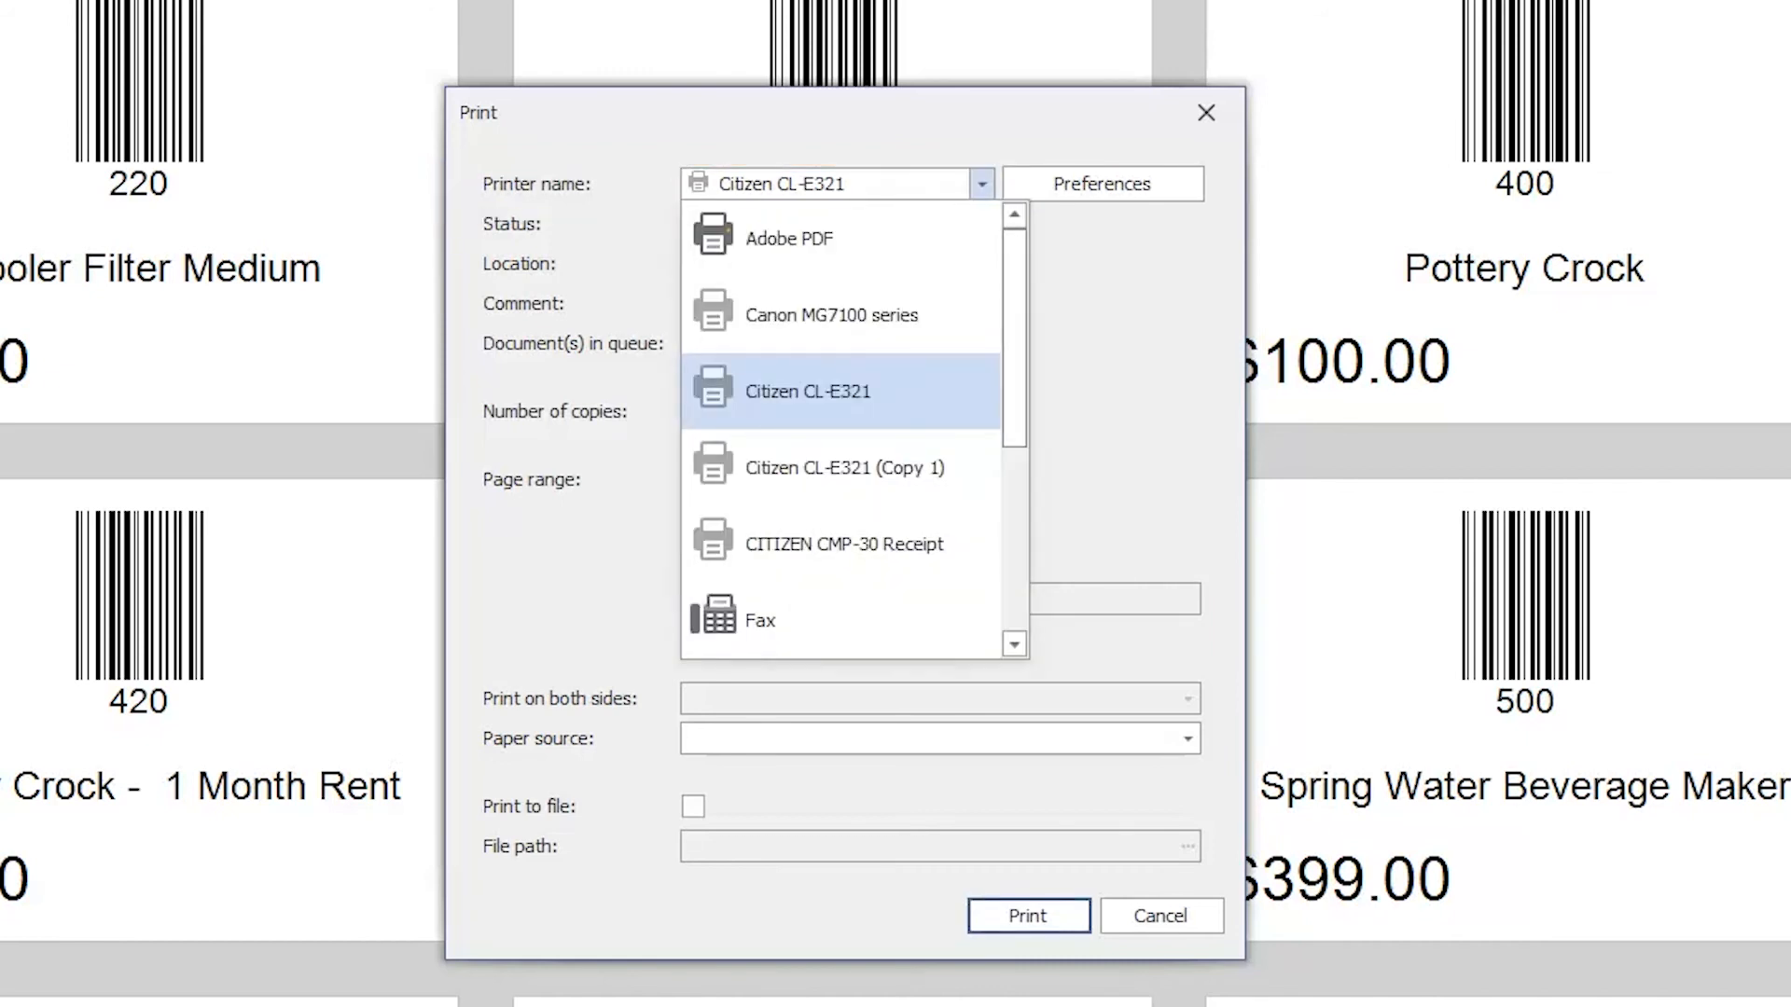
scroll(987, 611, "down", 2)
left_click(825, 468)
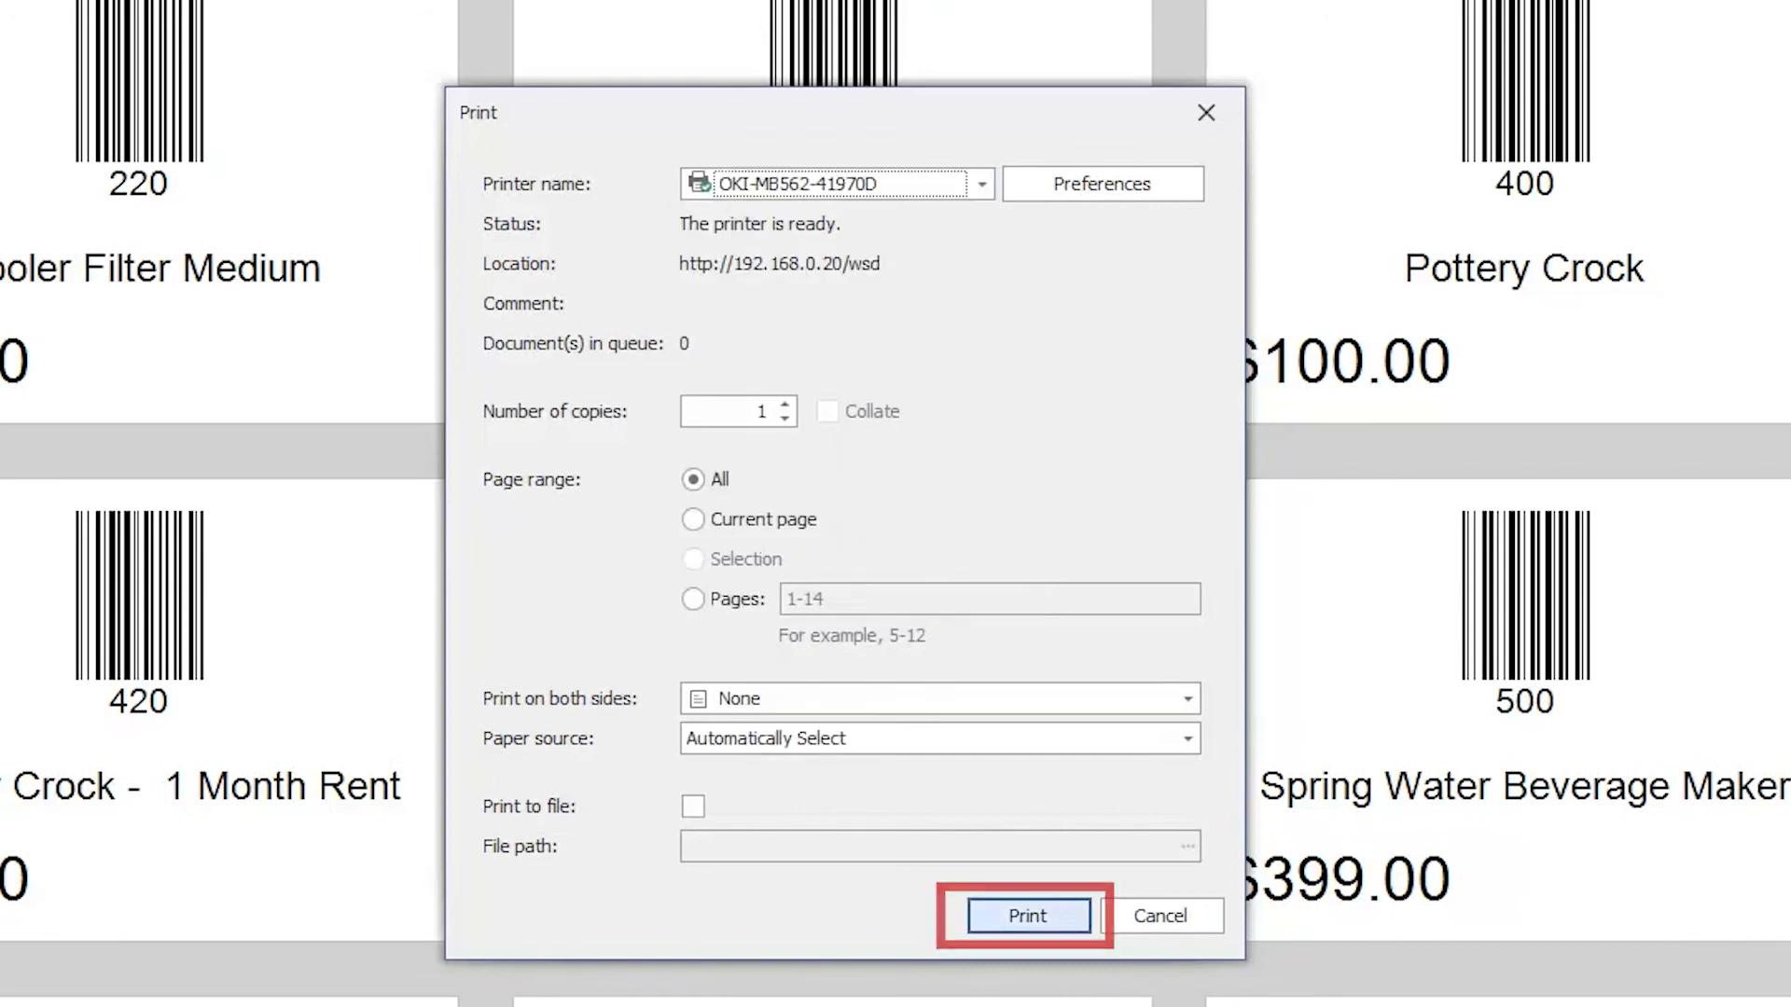
left_click(1027, 916)
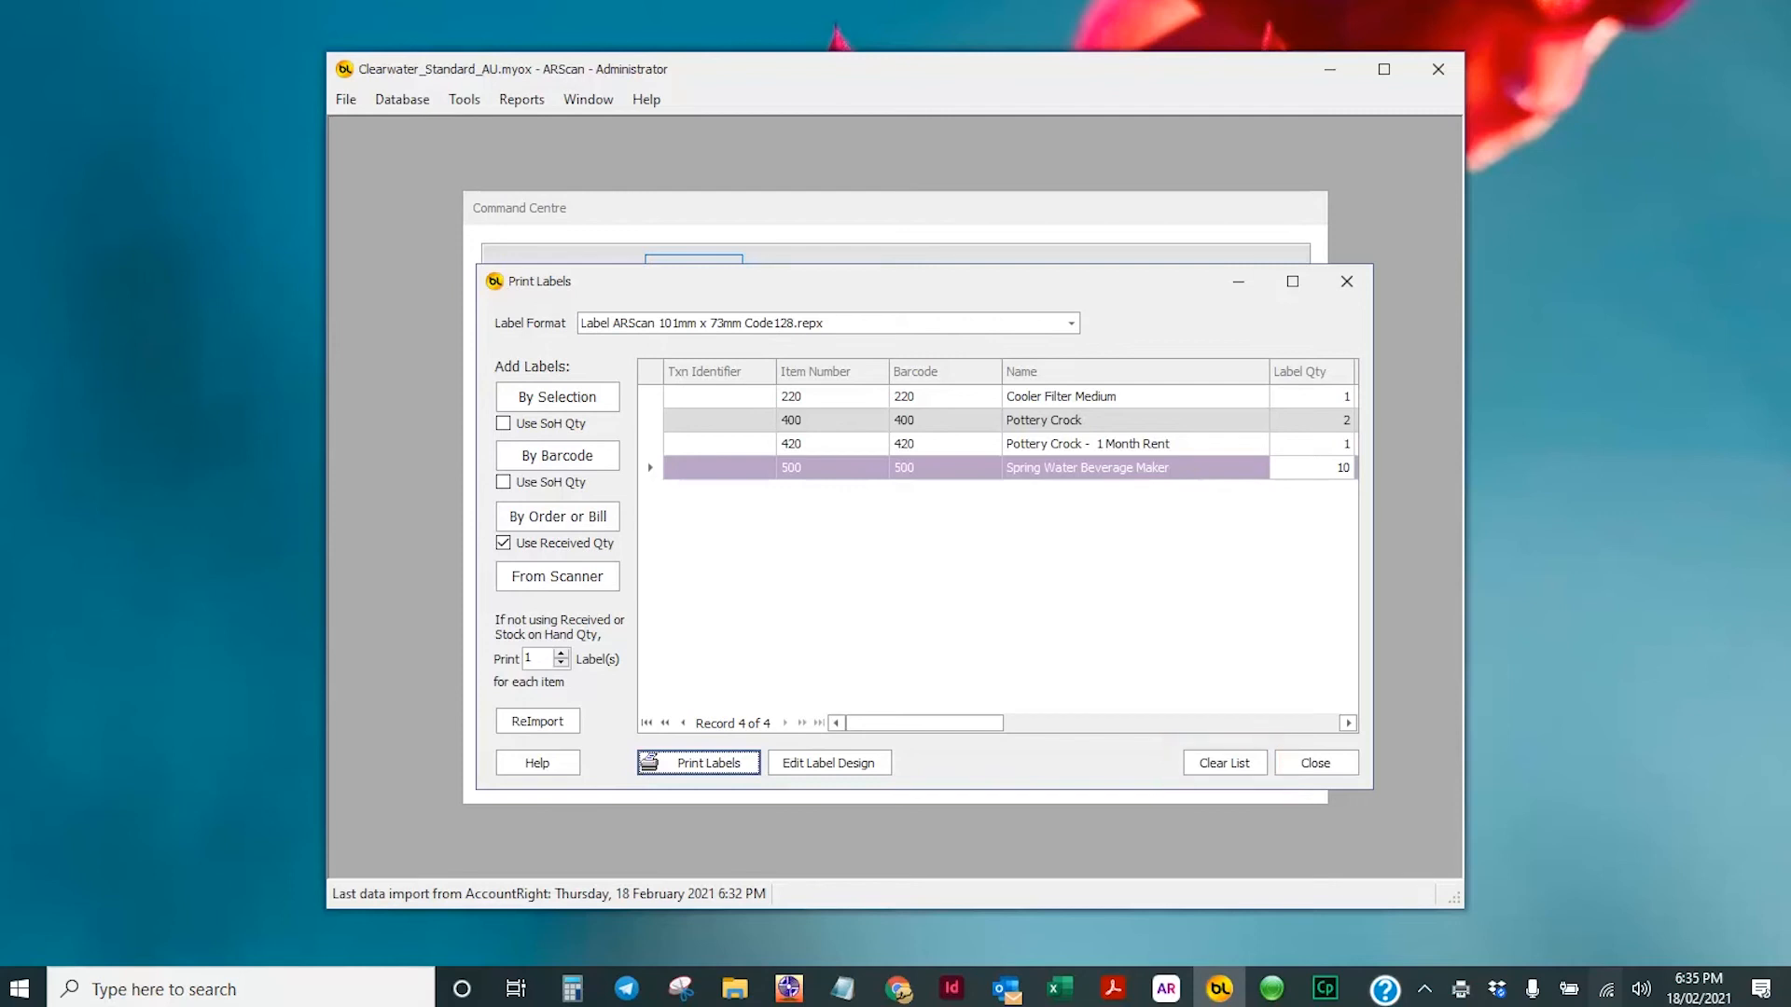
Clear the label list, add the item with barcode 200, and set its label quantity to 5.
left_click(1224, 763)
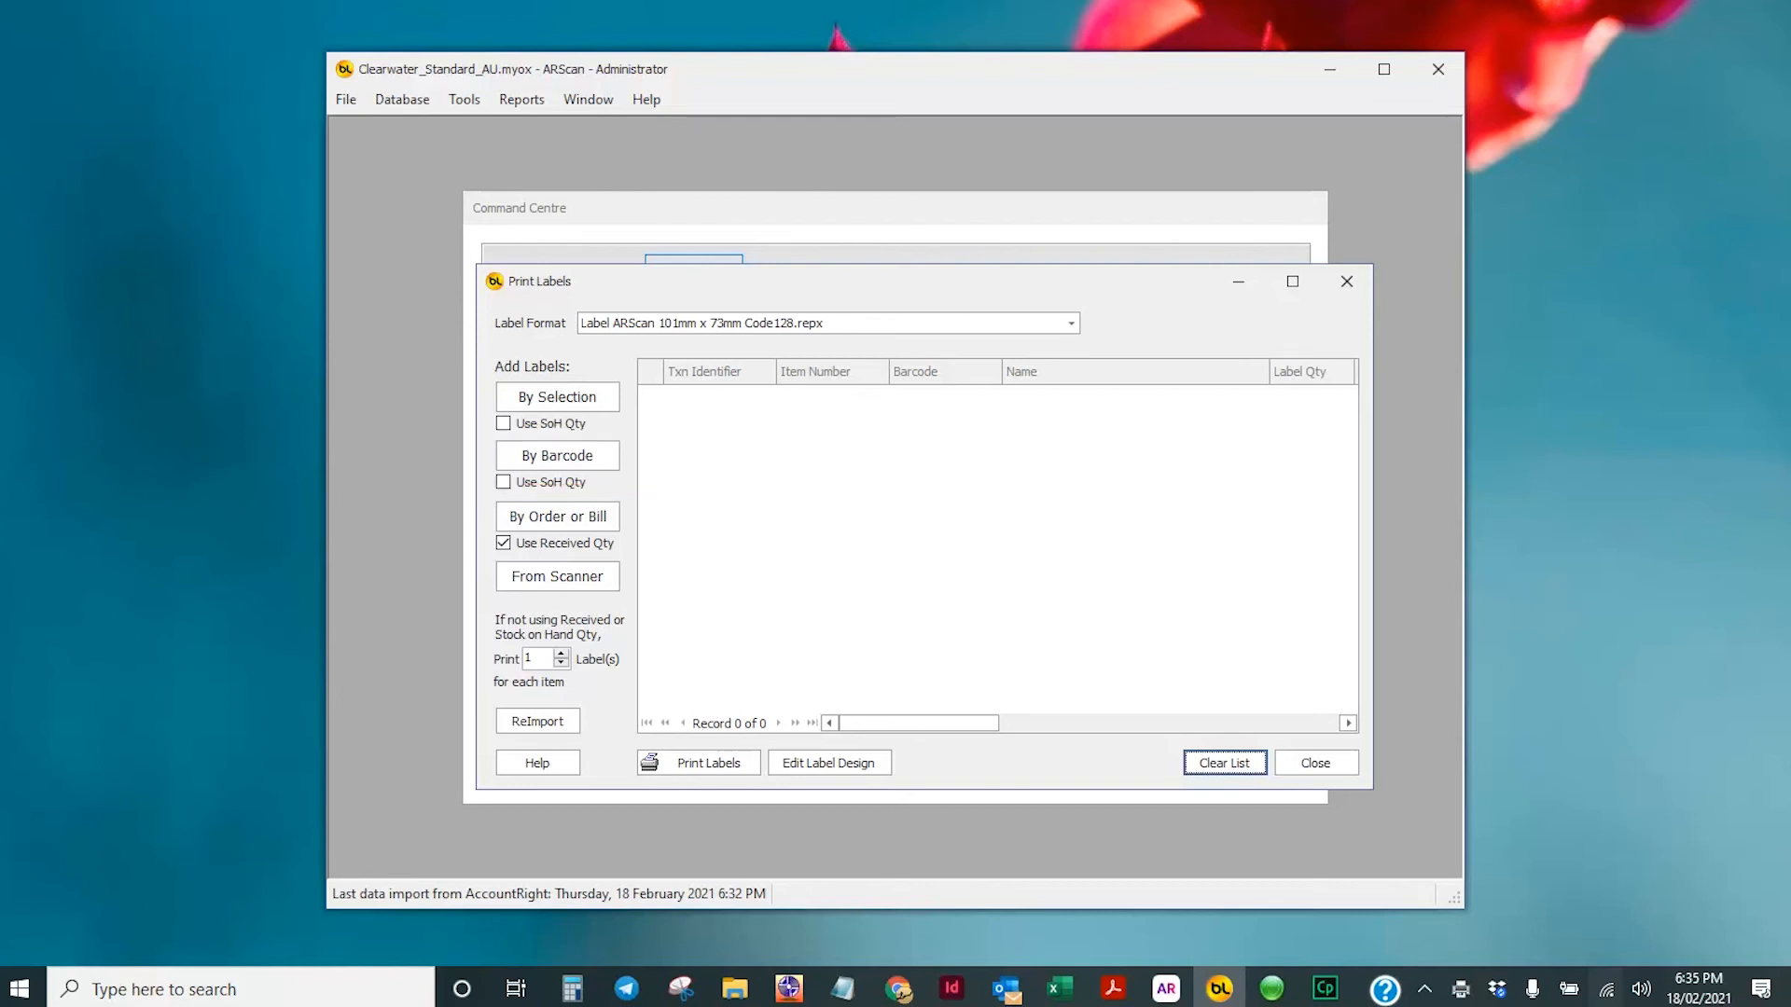
left_click(558, 456)
type("200")
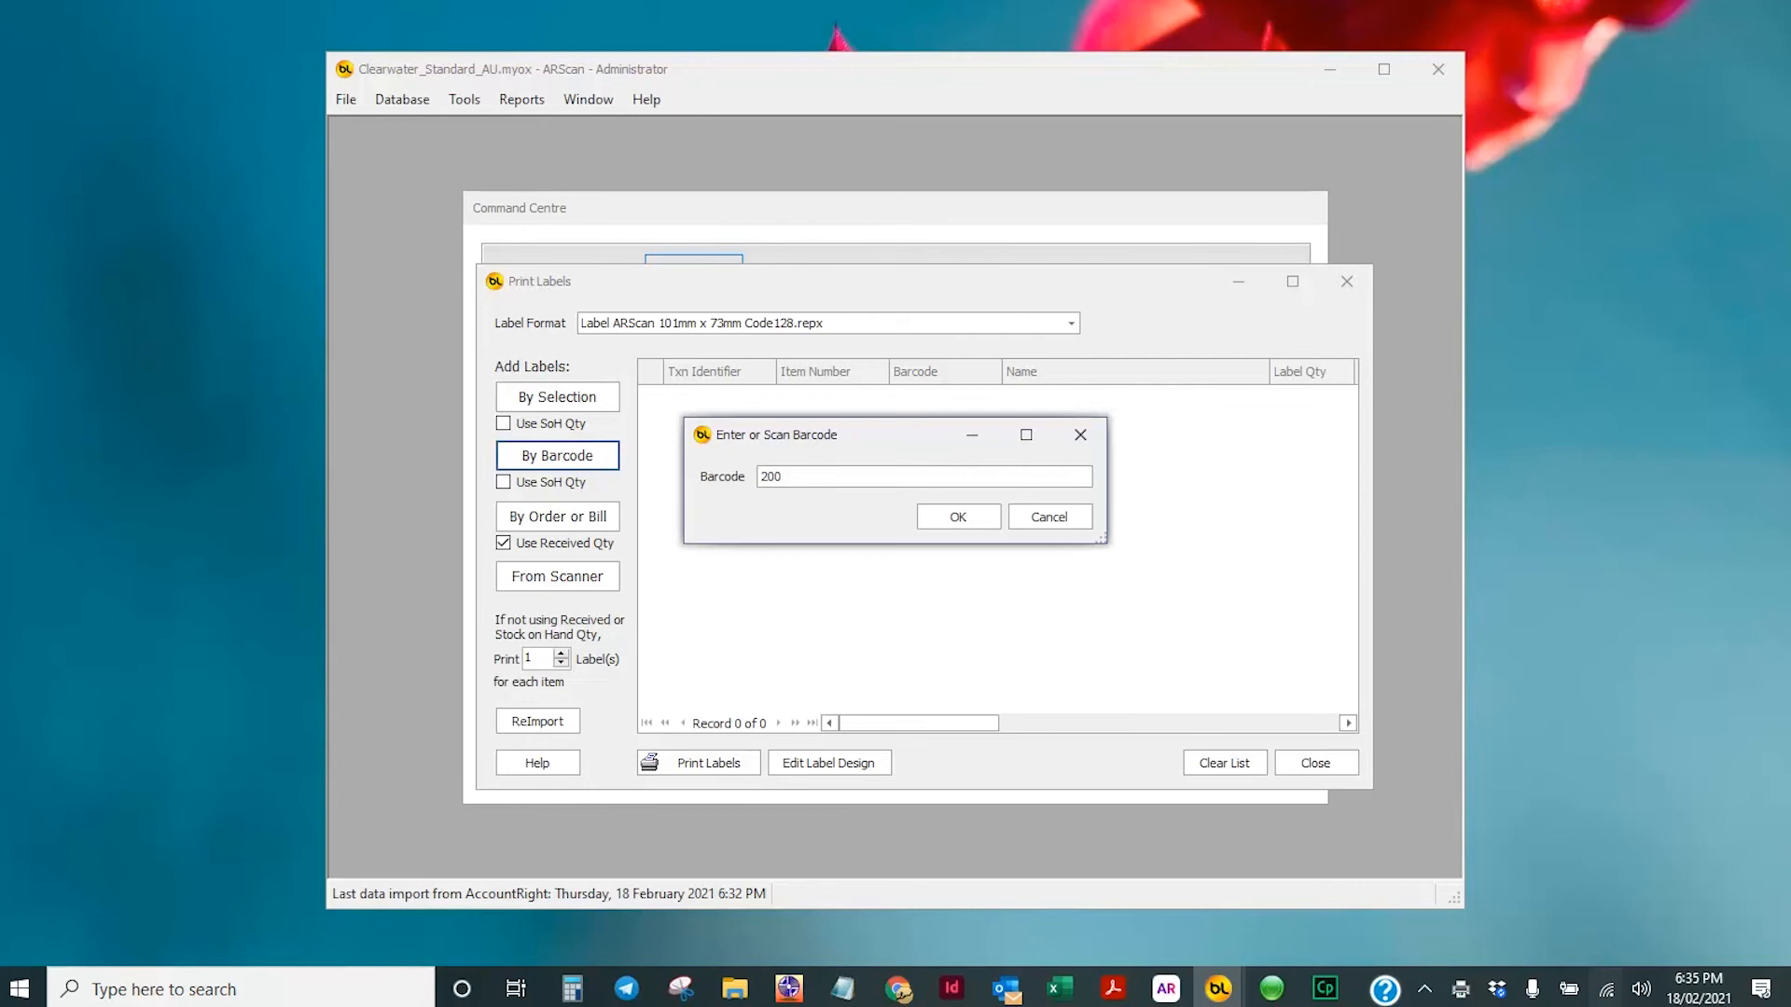
key("Return")
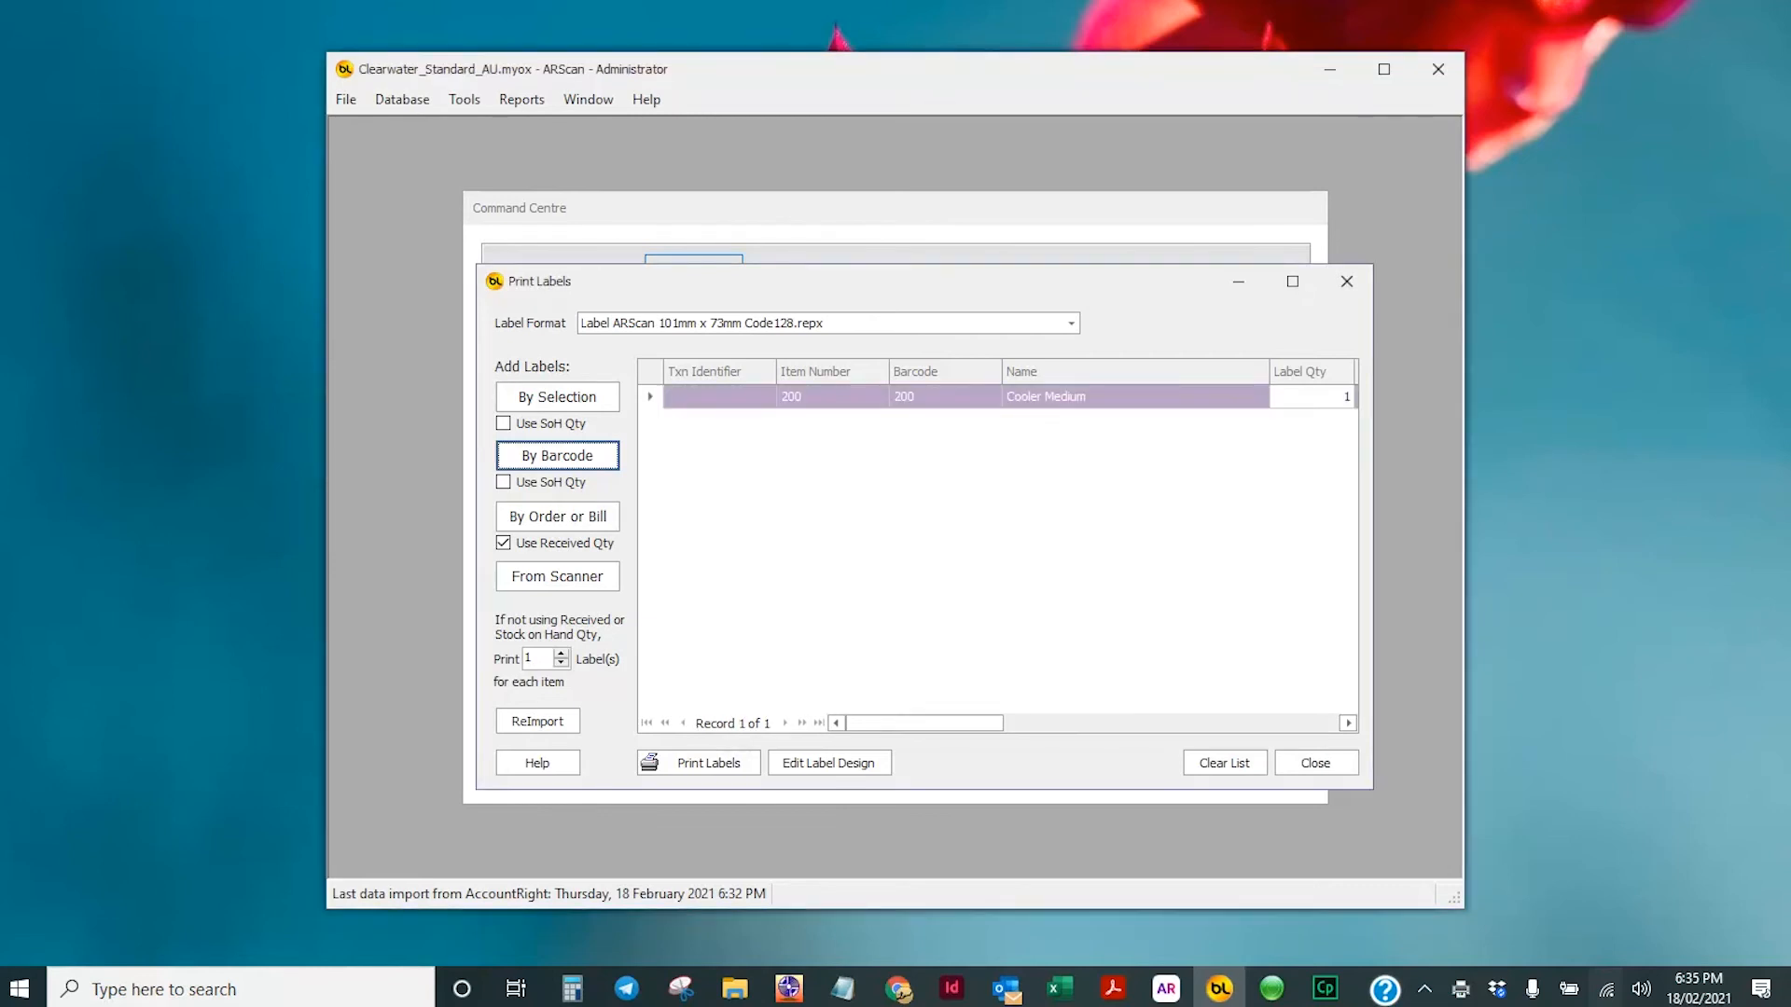
left_click(1311, 397)
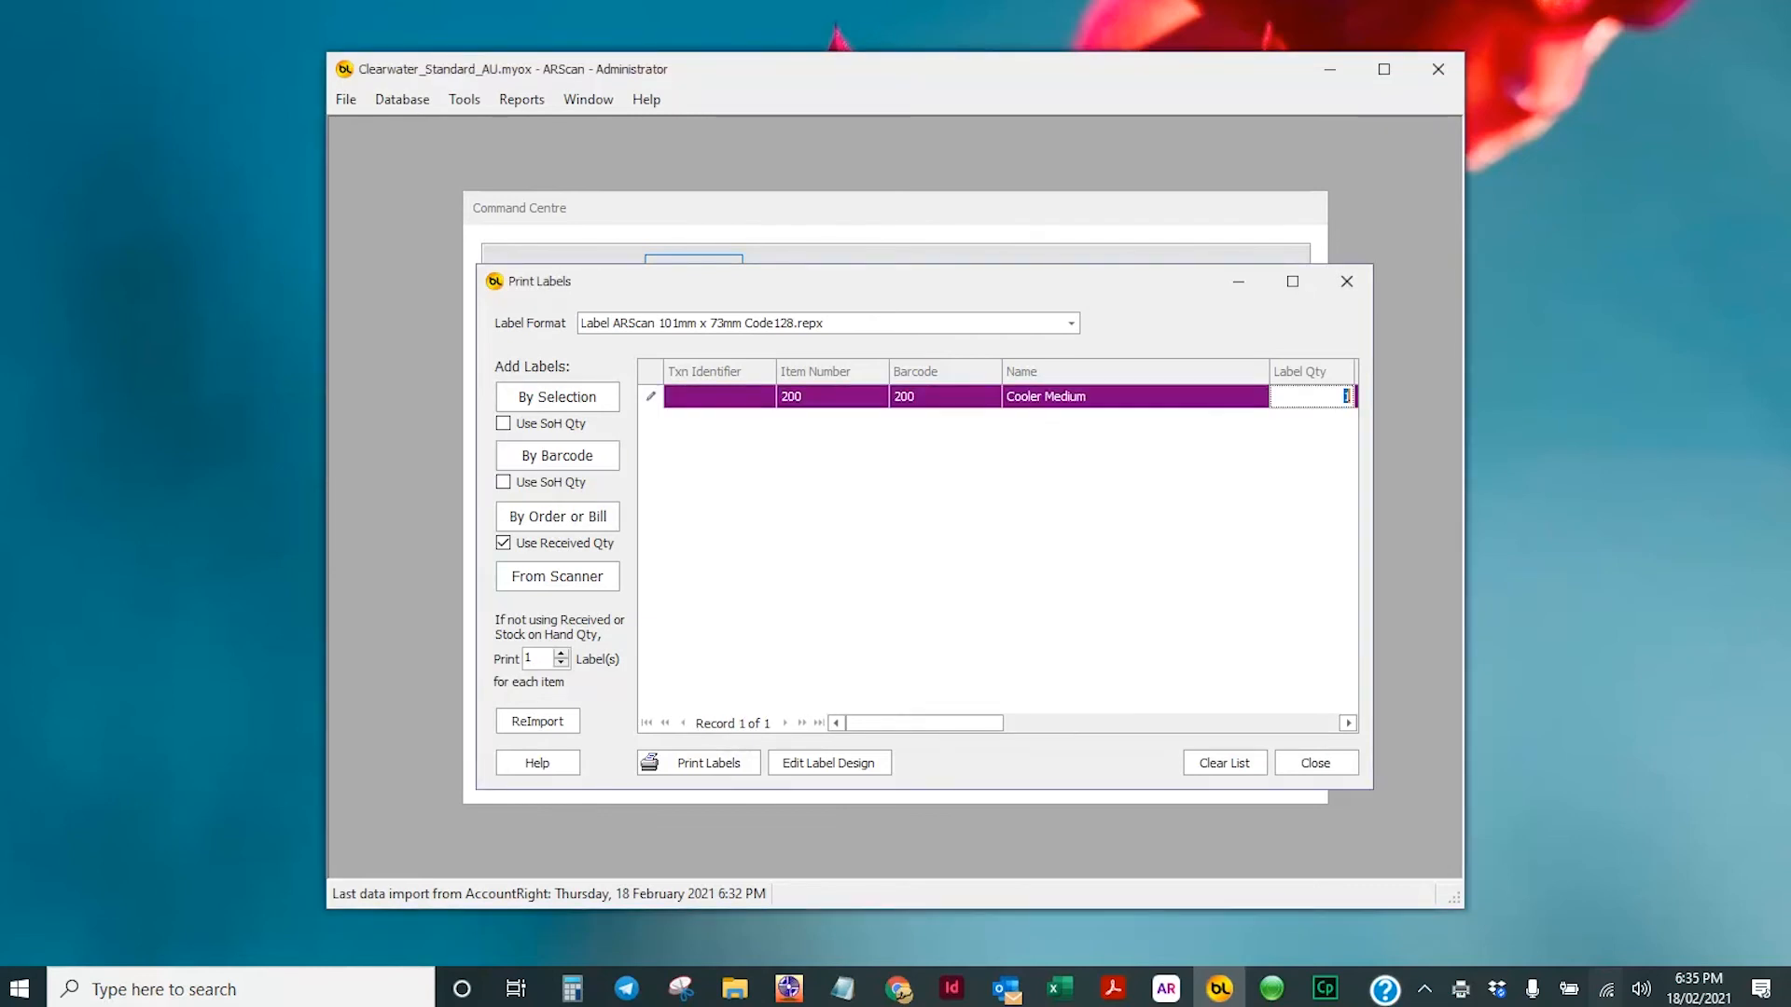
type("5")
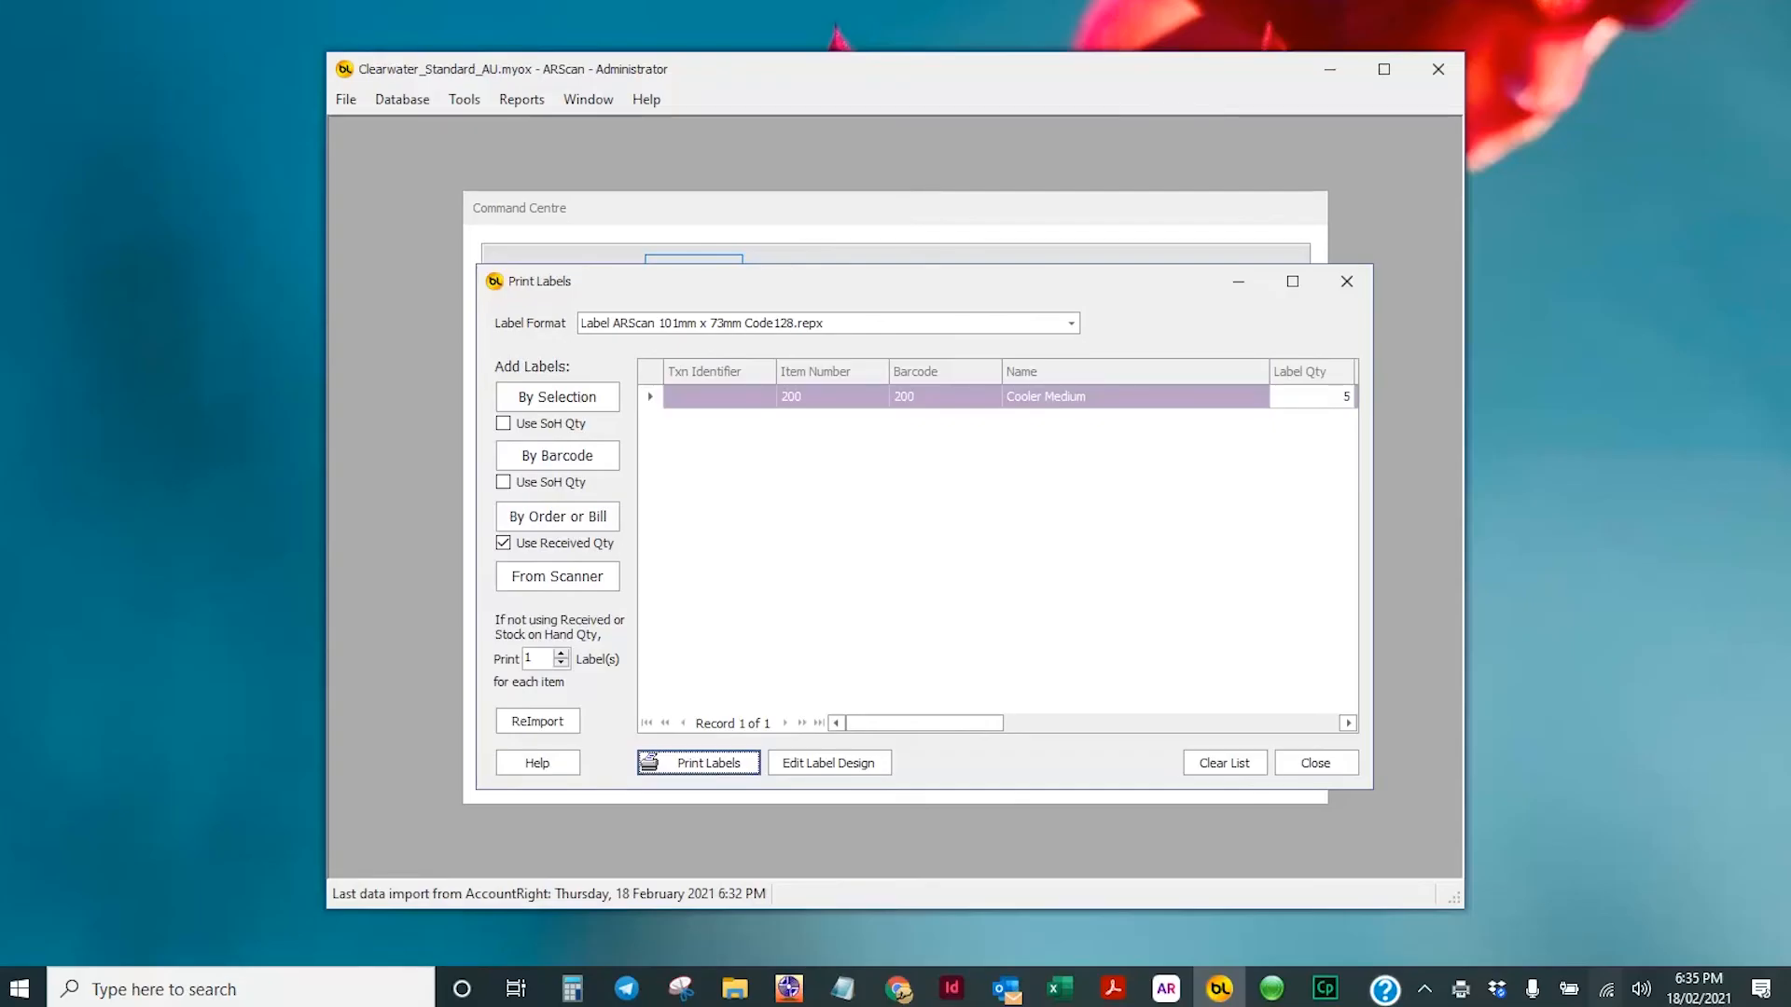
Clear the label list and start adding labels by order or bill, keeping the search on All Suppliers.
left_click(1224, 763)
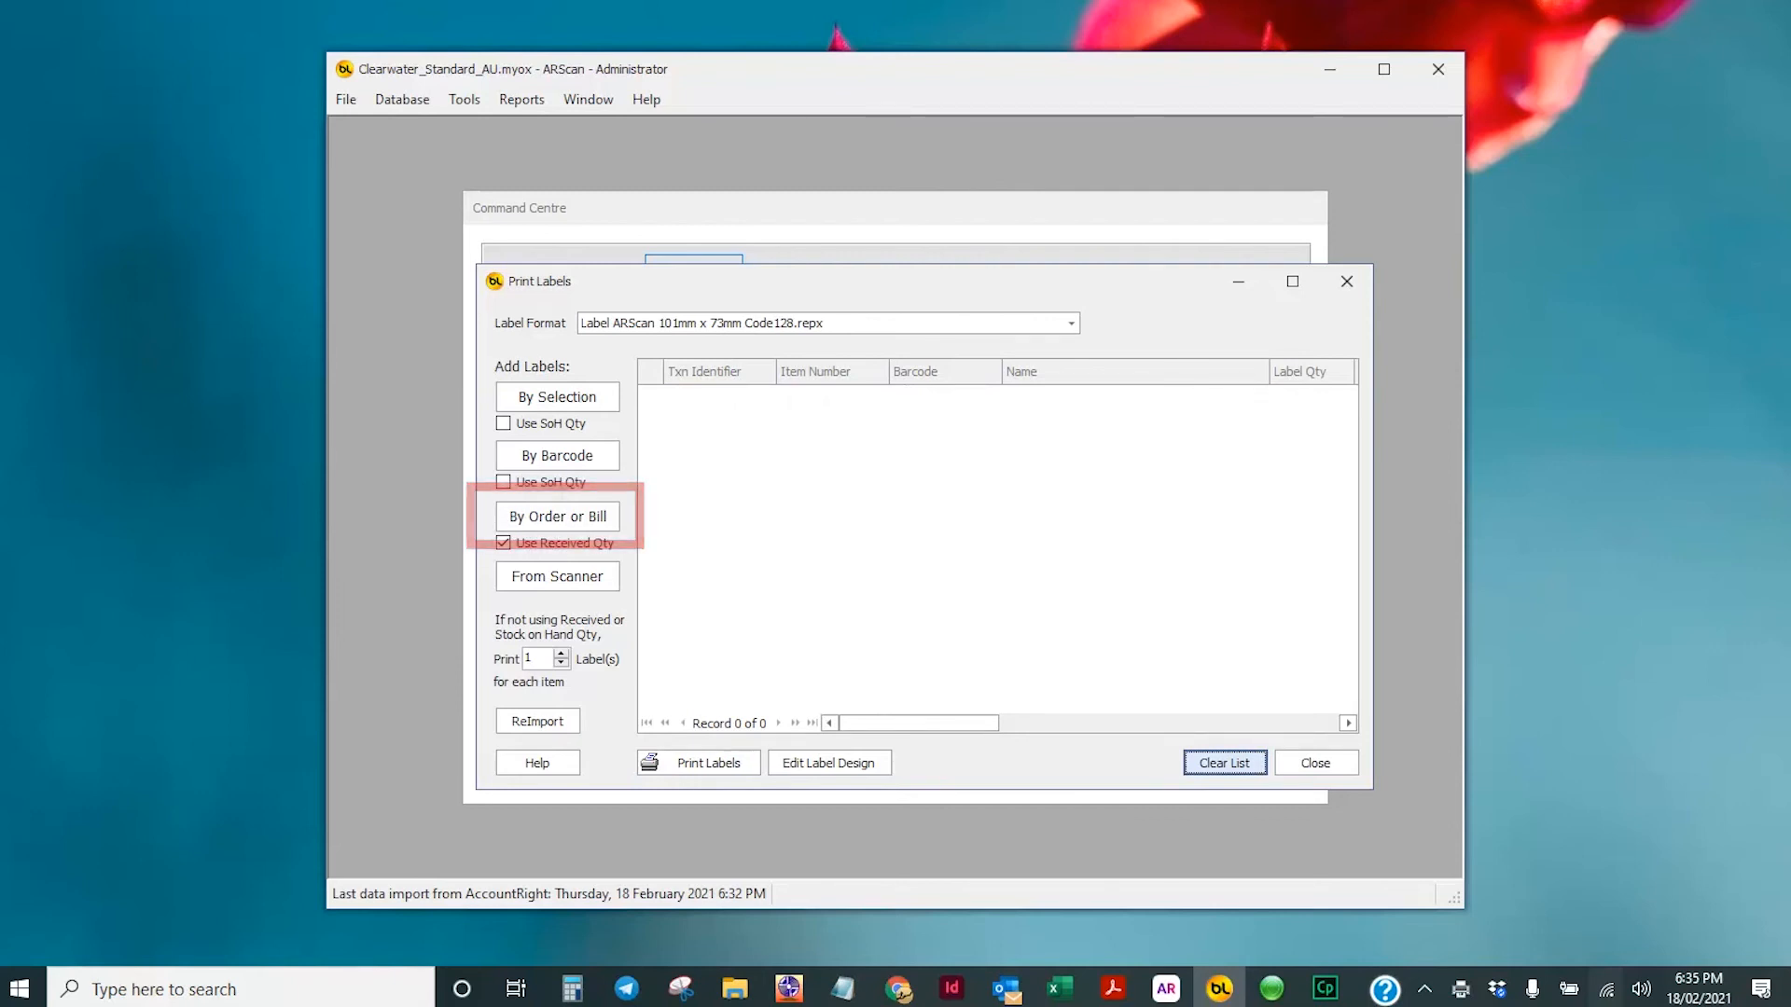
left_click(558, 516)
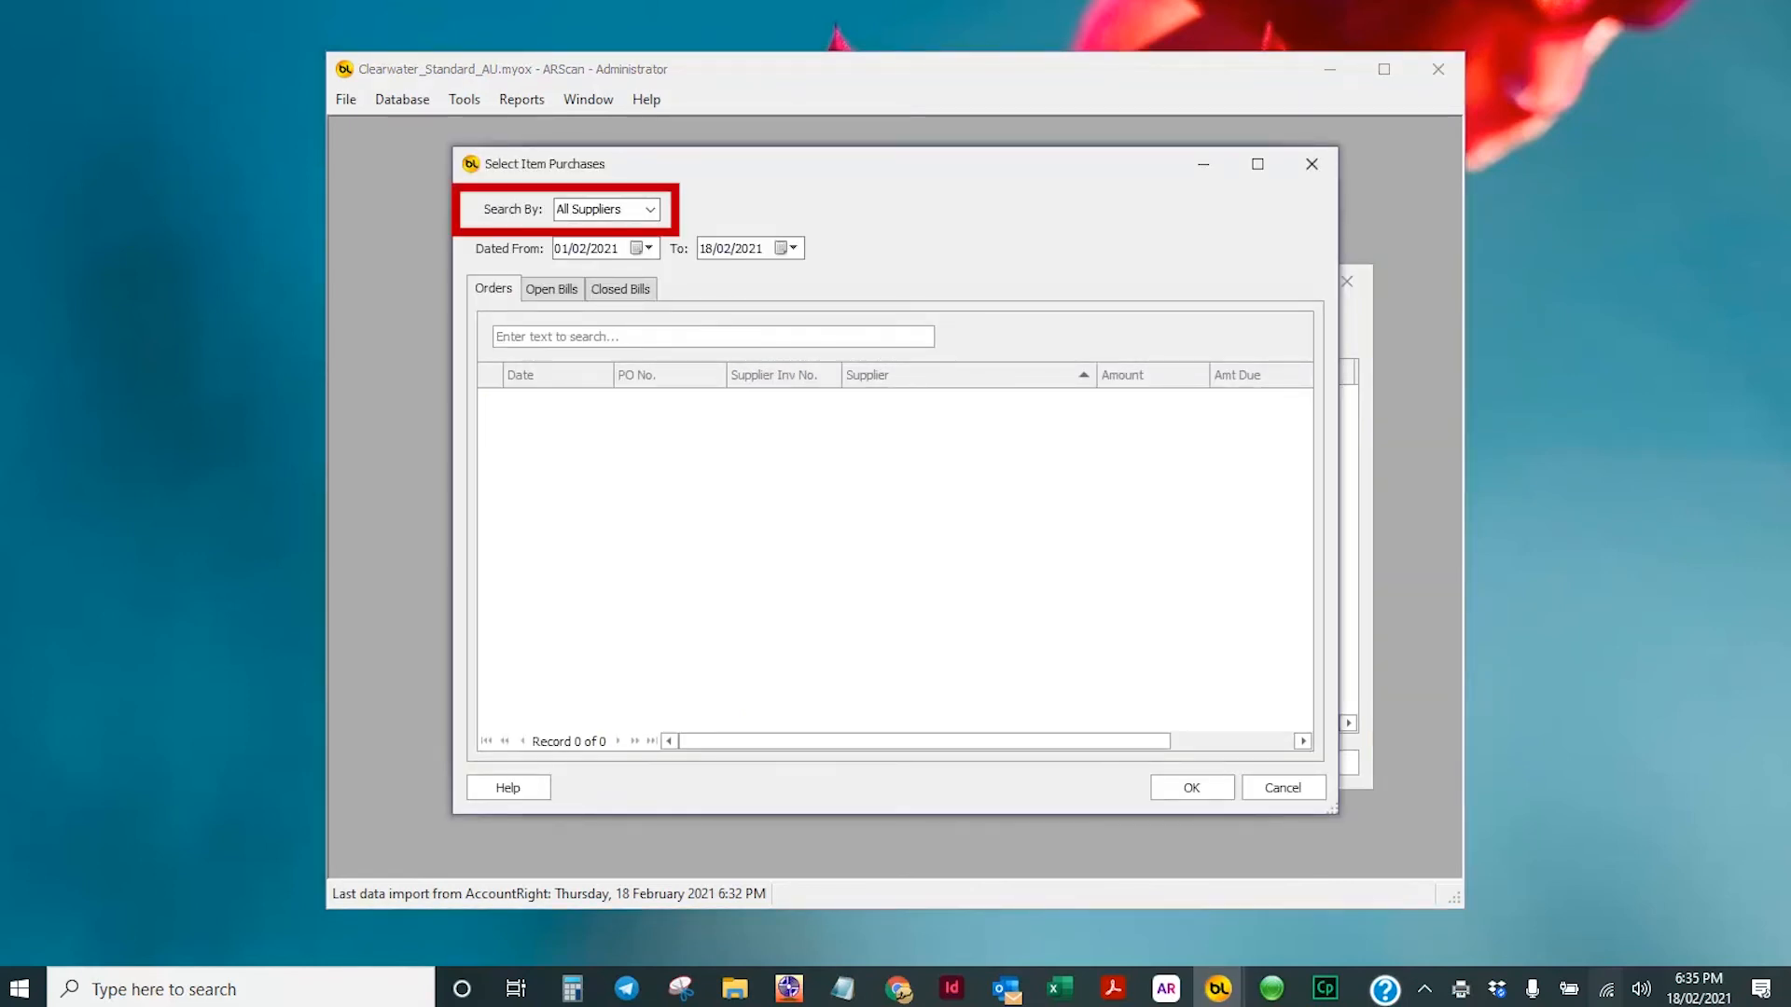
left_click(650, 210)
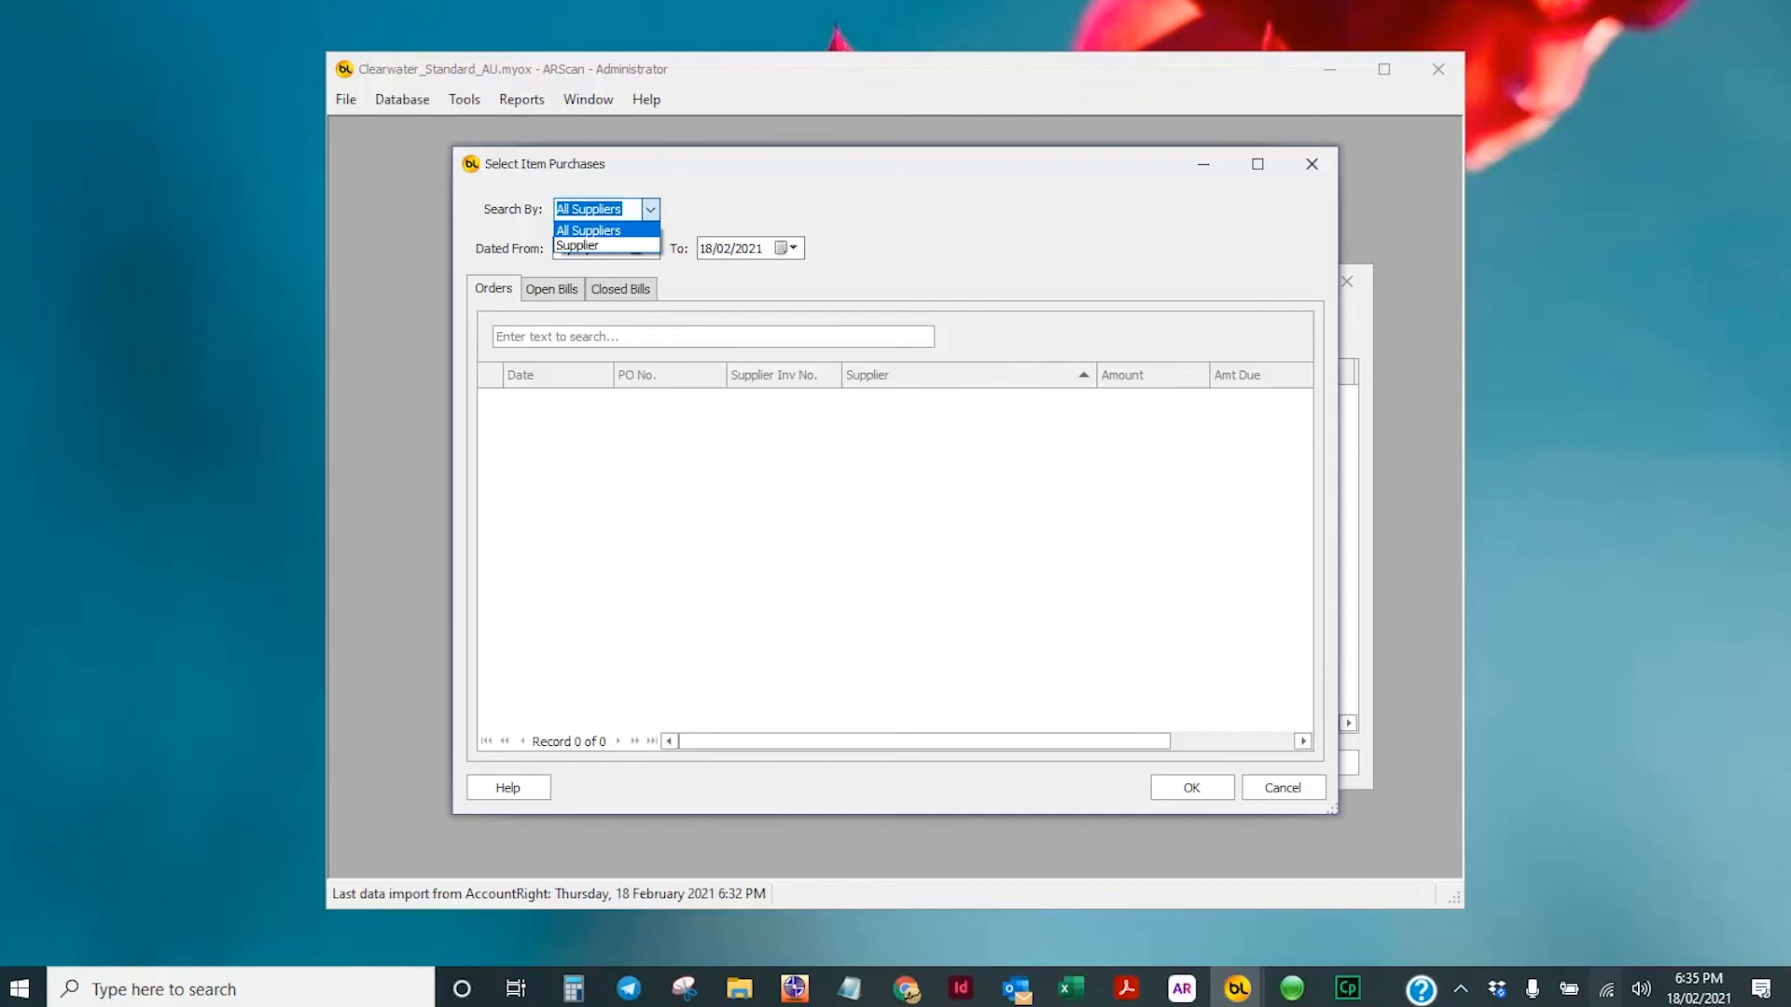
left_click(650, 210)
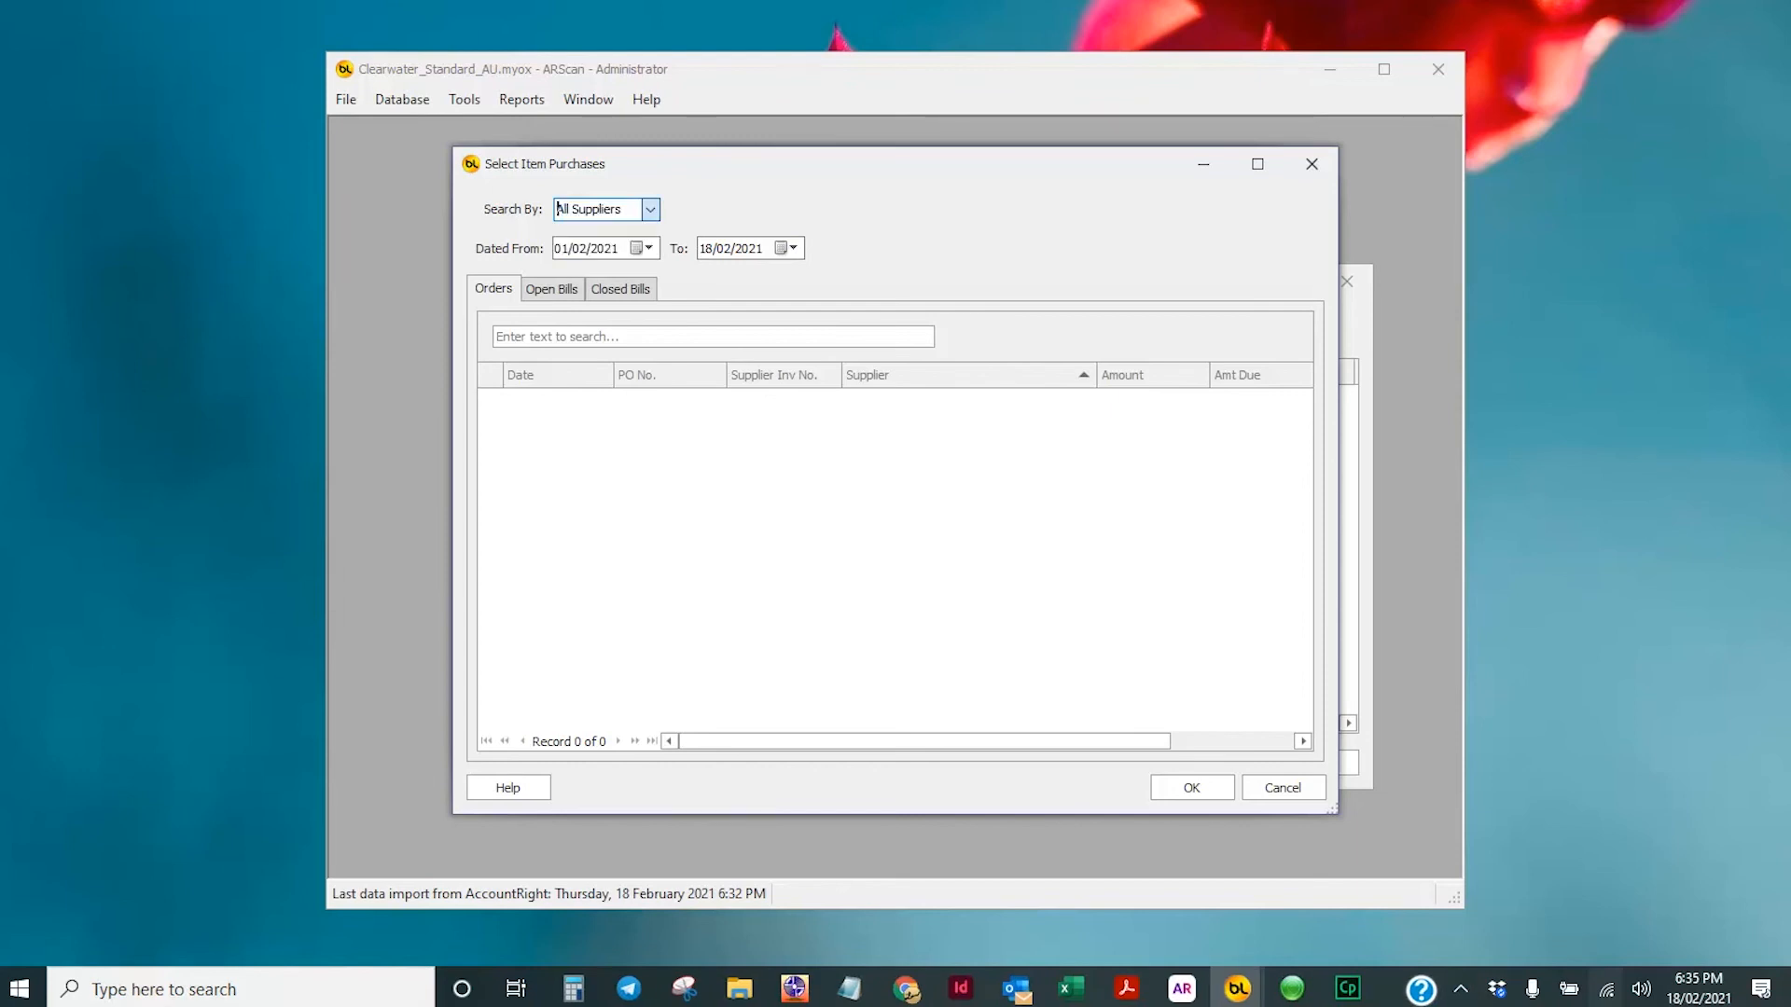
Set the start date of the item purchase search to 01/01/2019.
left_click(642, 248)
left_click(563, 279)
left_click(564, 279)
left_click(564, 279)
left_click(564, 278)
left_click(563, 279)
left_click(563, 278)
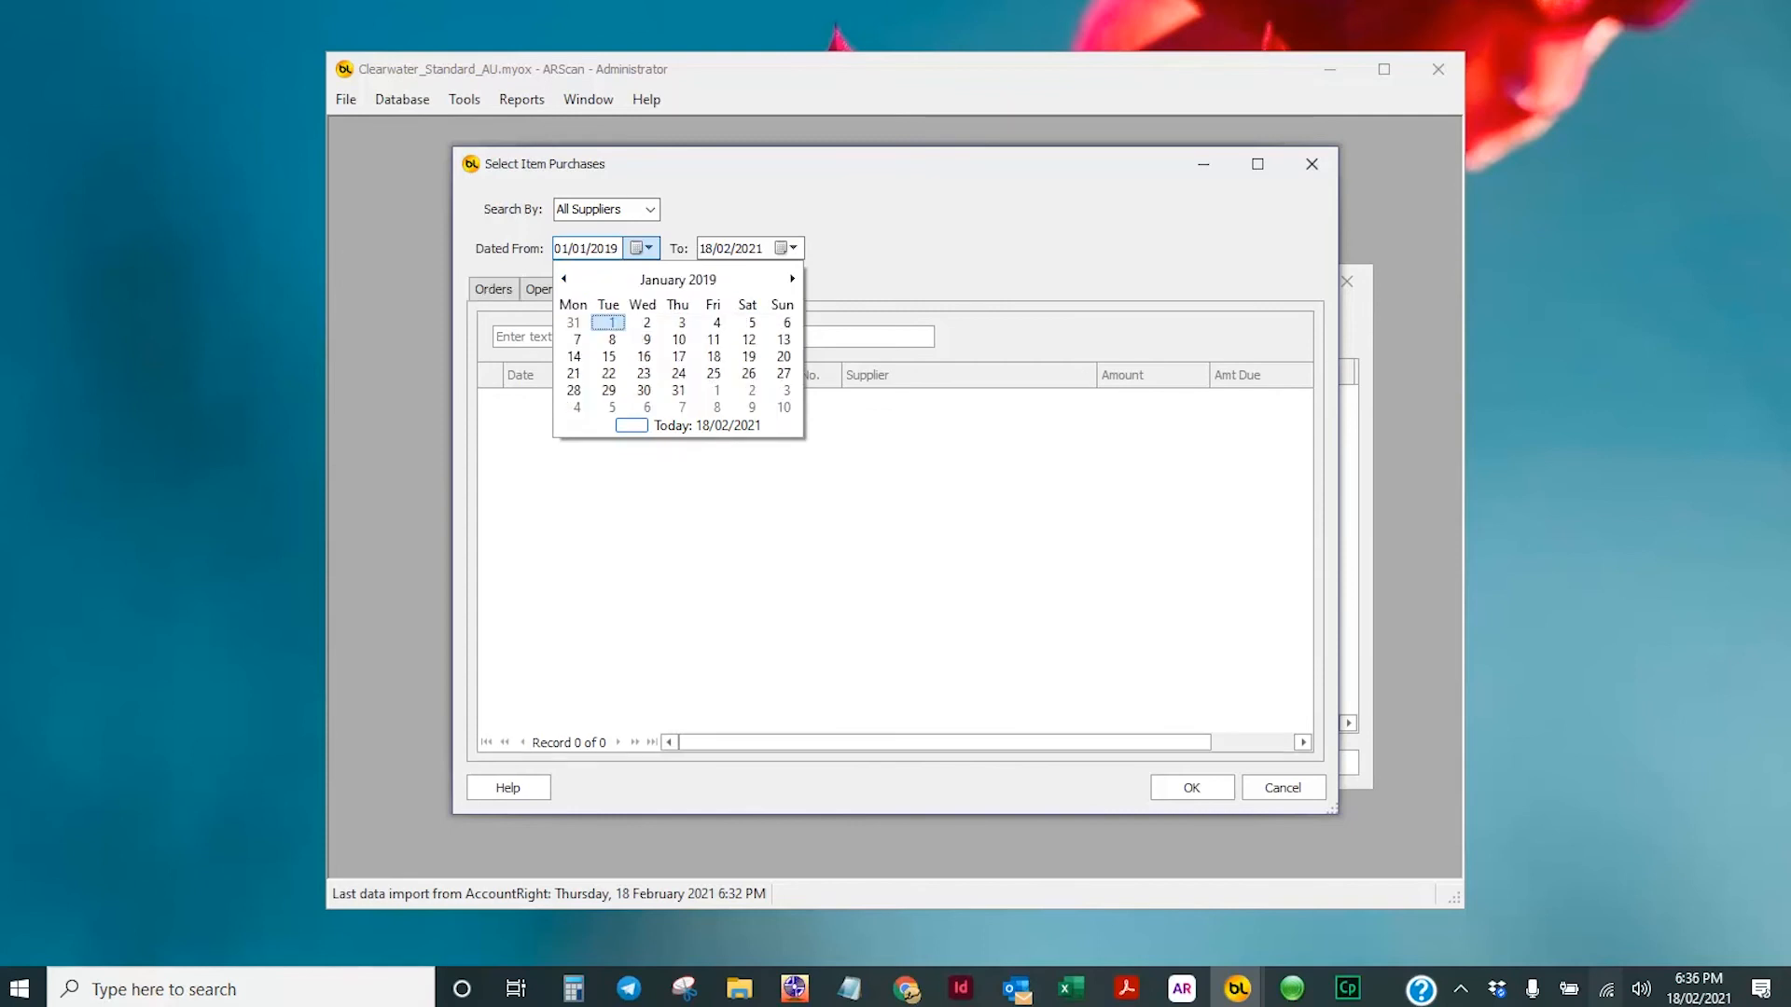
left_click(608, 323)
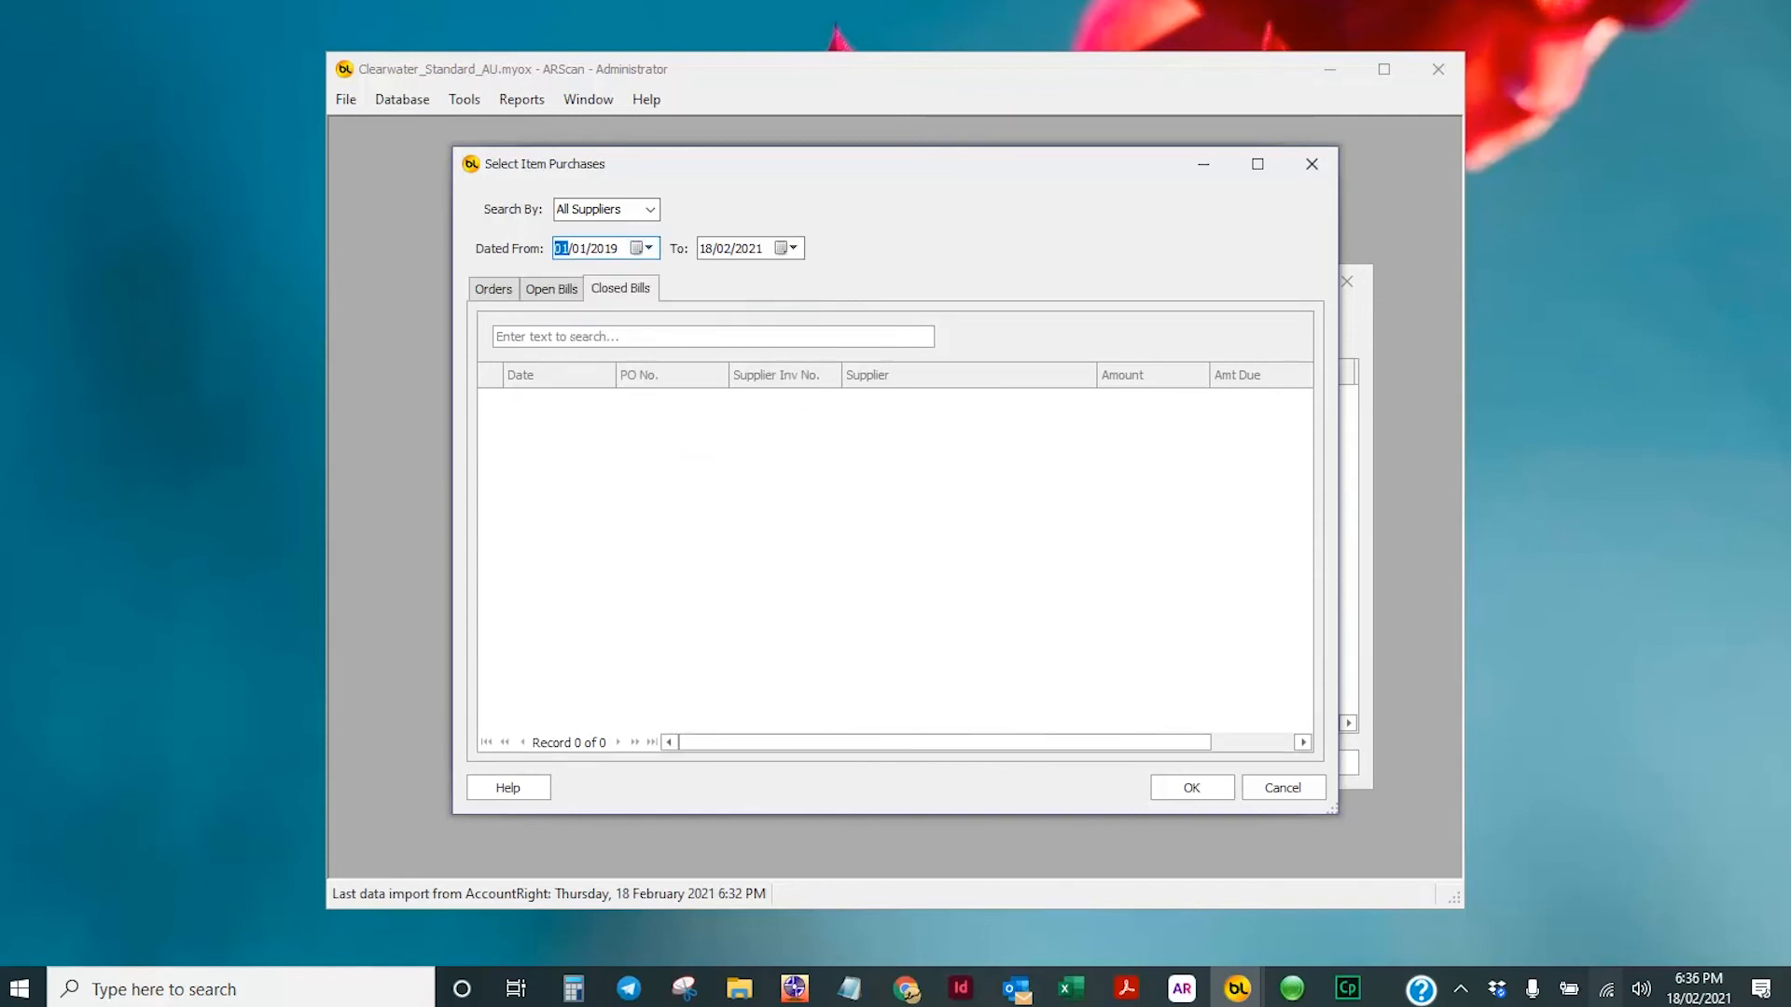
left_click(724, 249)
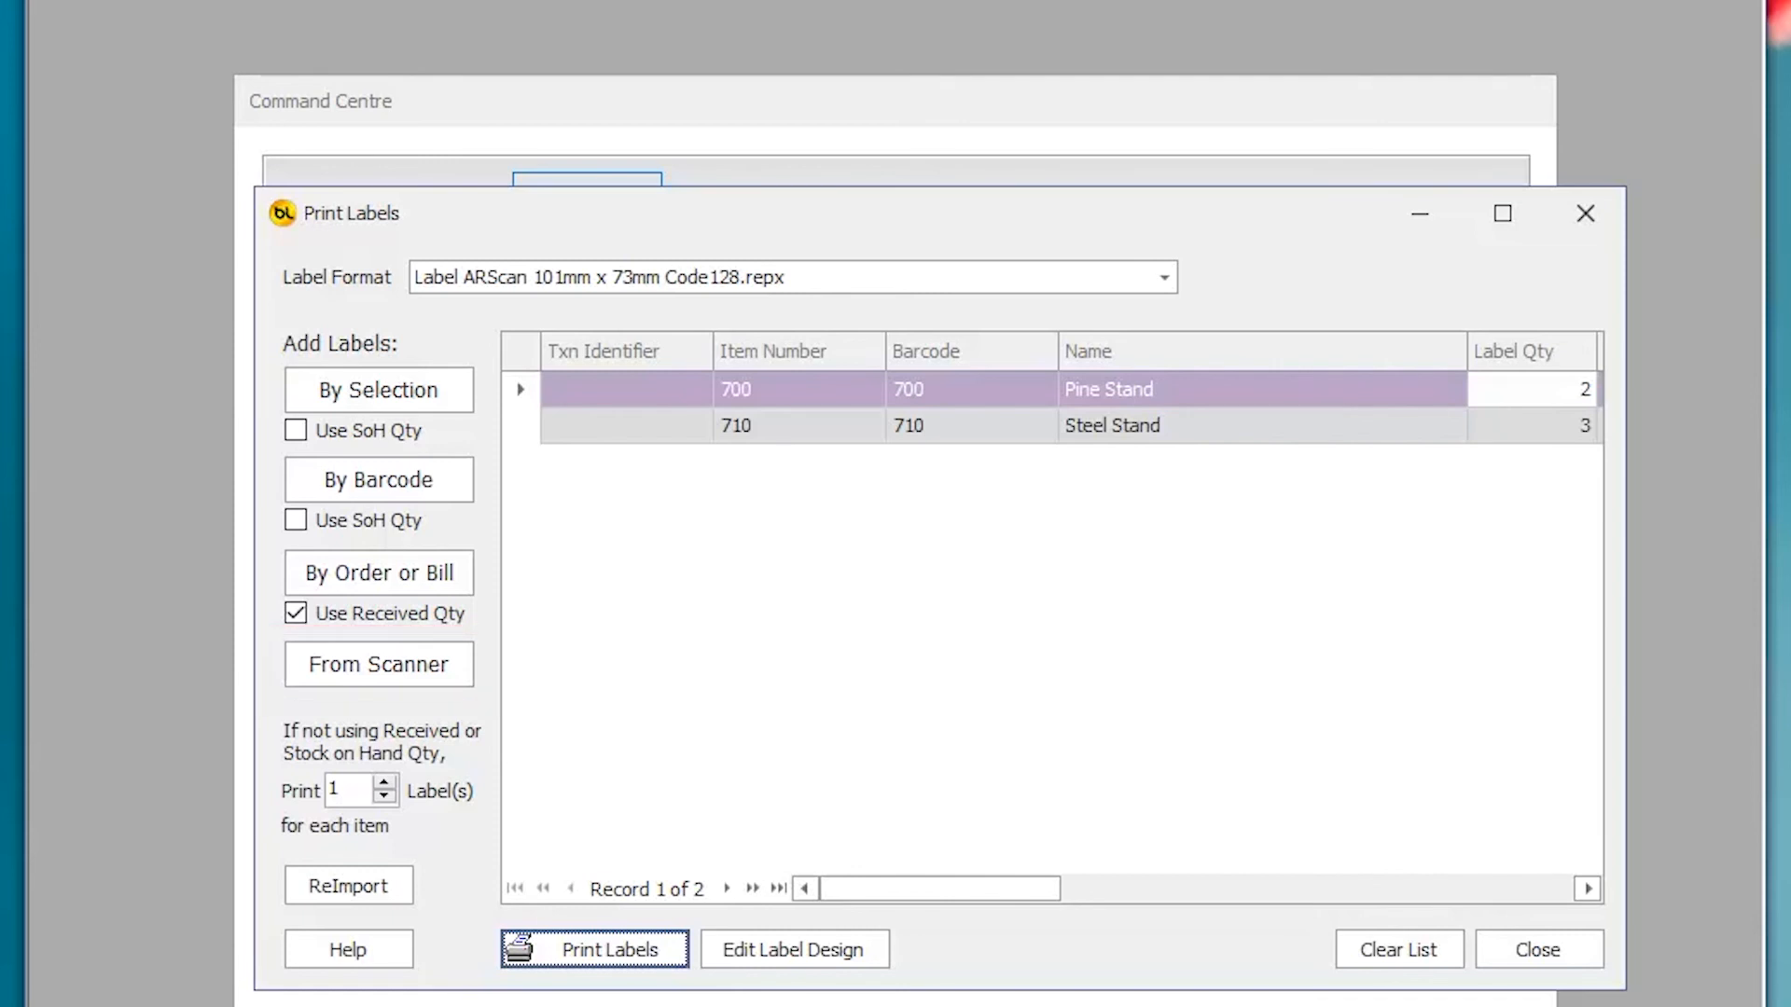
Try to add labels from the scanner and dismiss the resulting message.
left_click(379, 665)
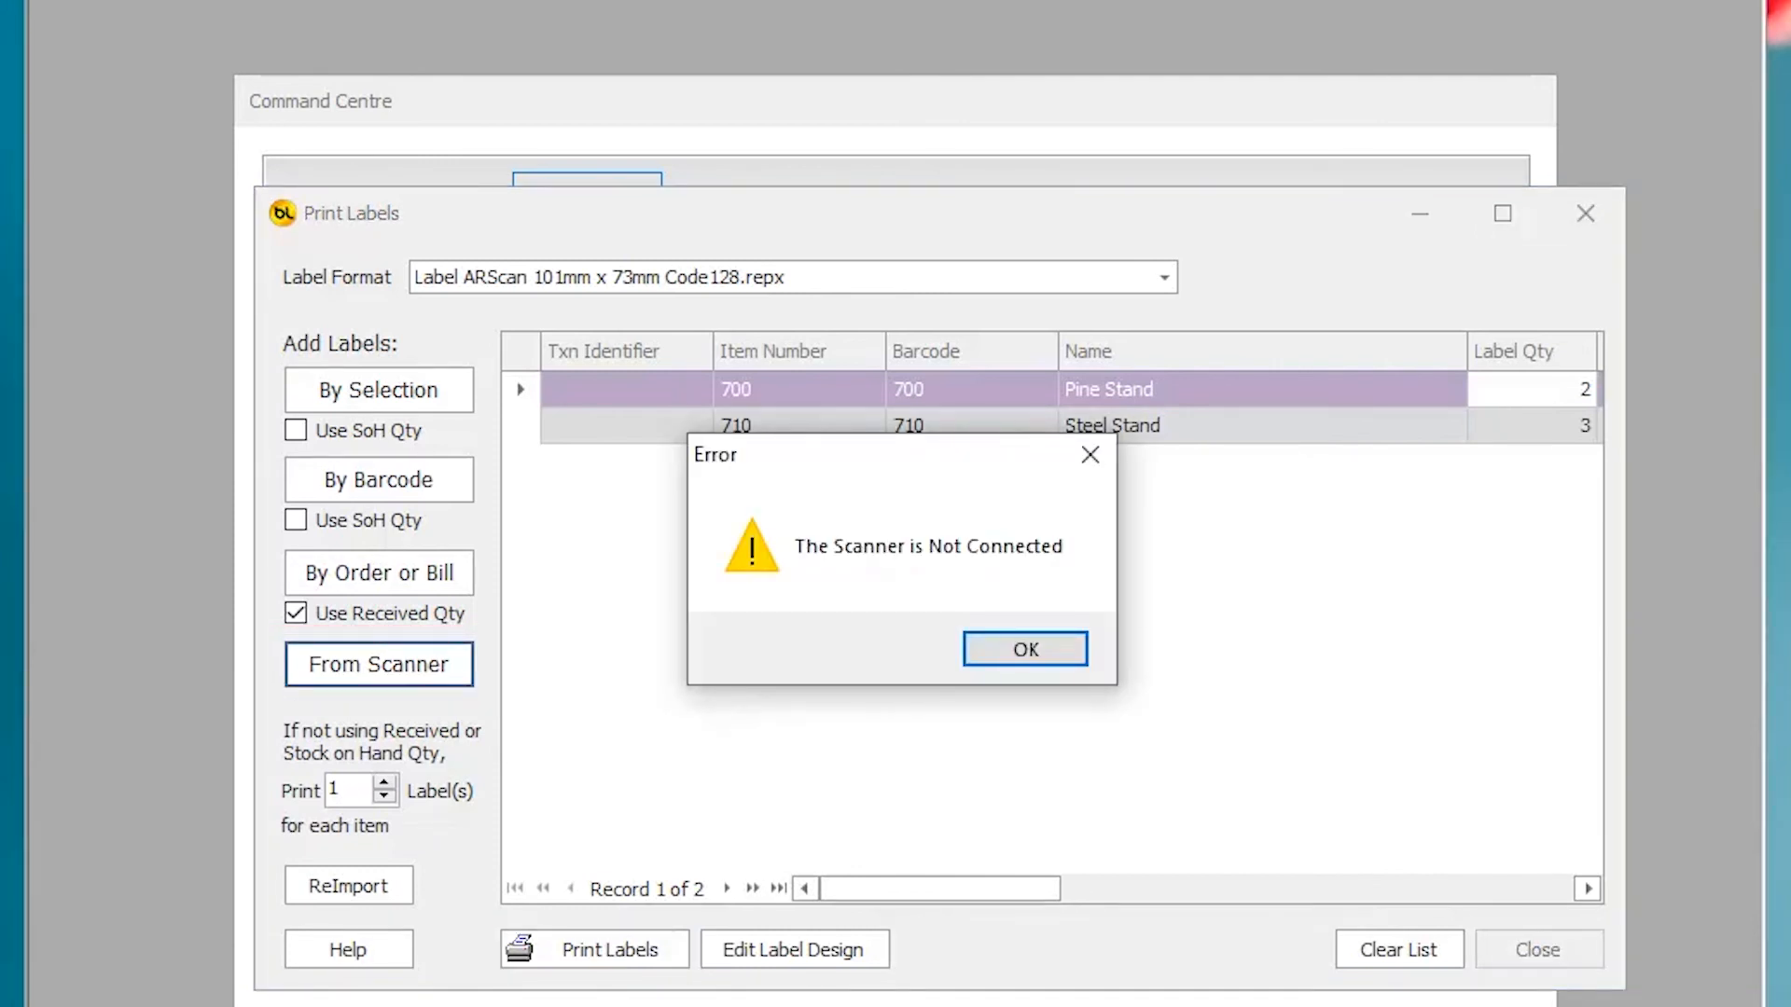
key("Return")
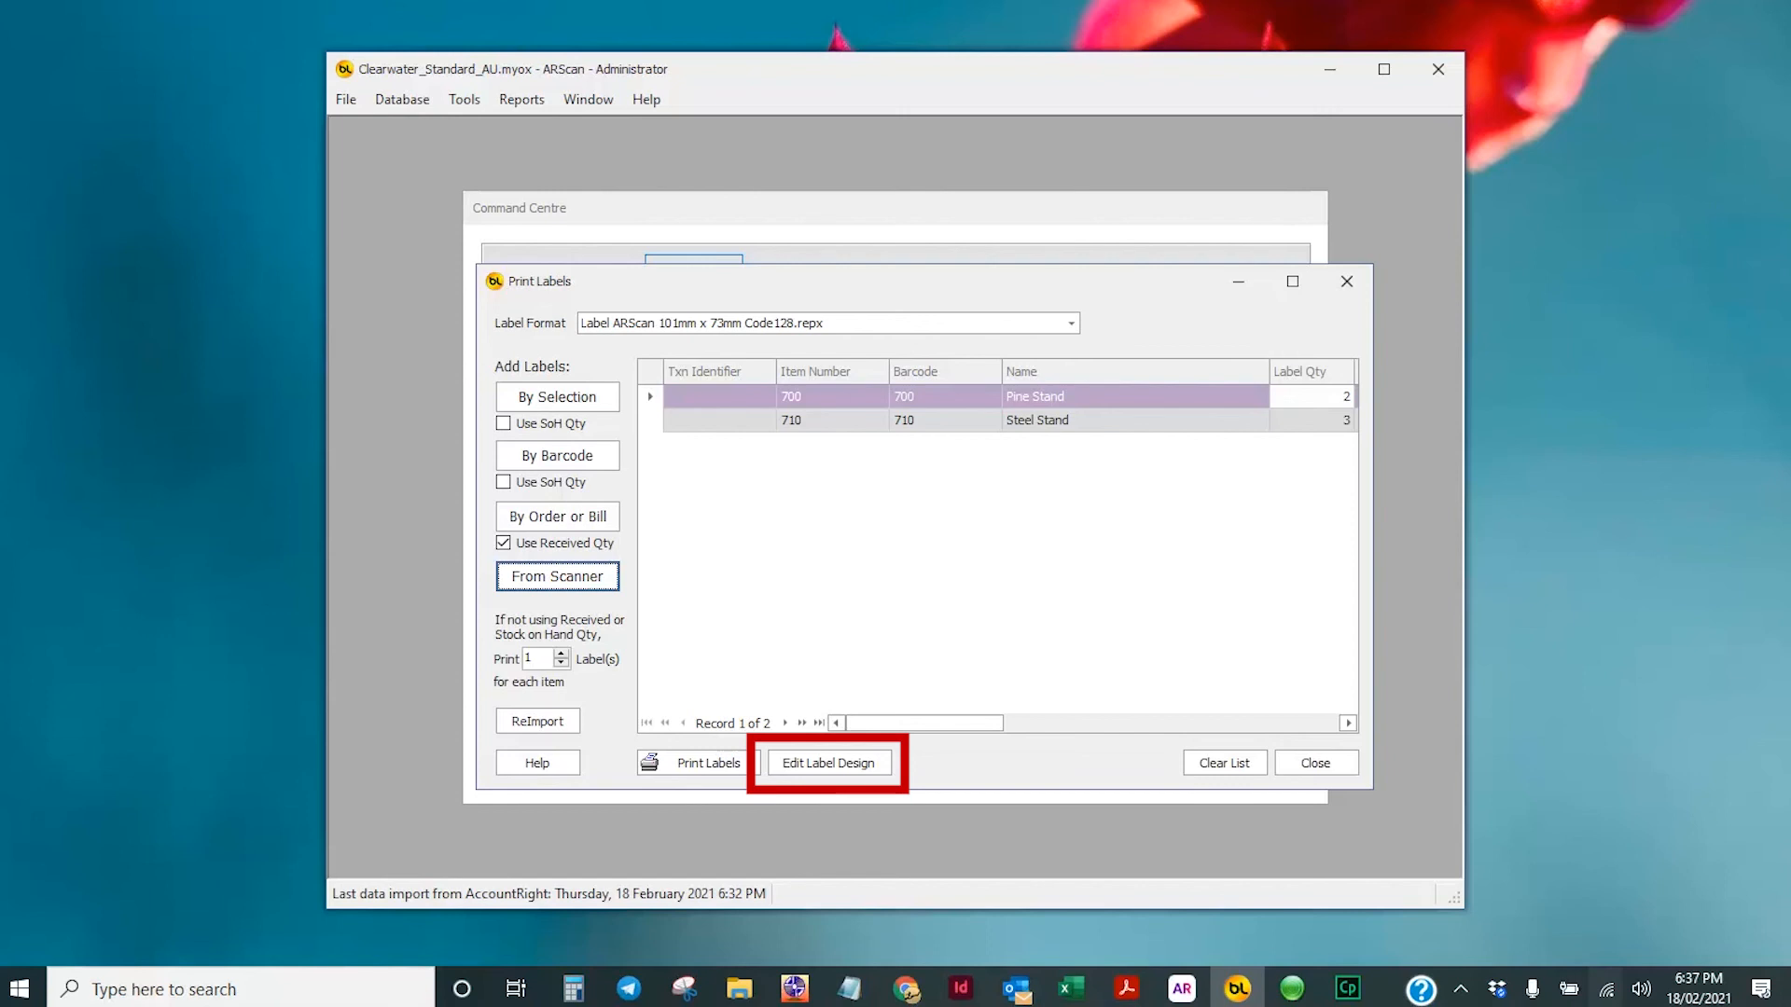
Open the label design for editing, shrink the sell price field to about 444 × 124 and the barcode to about 944 × 217, and select the name field.
left_click(829, 763)
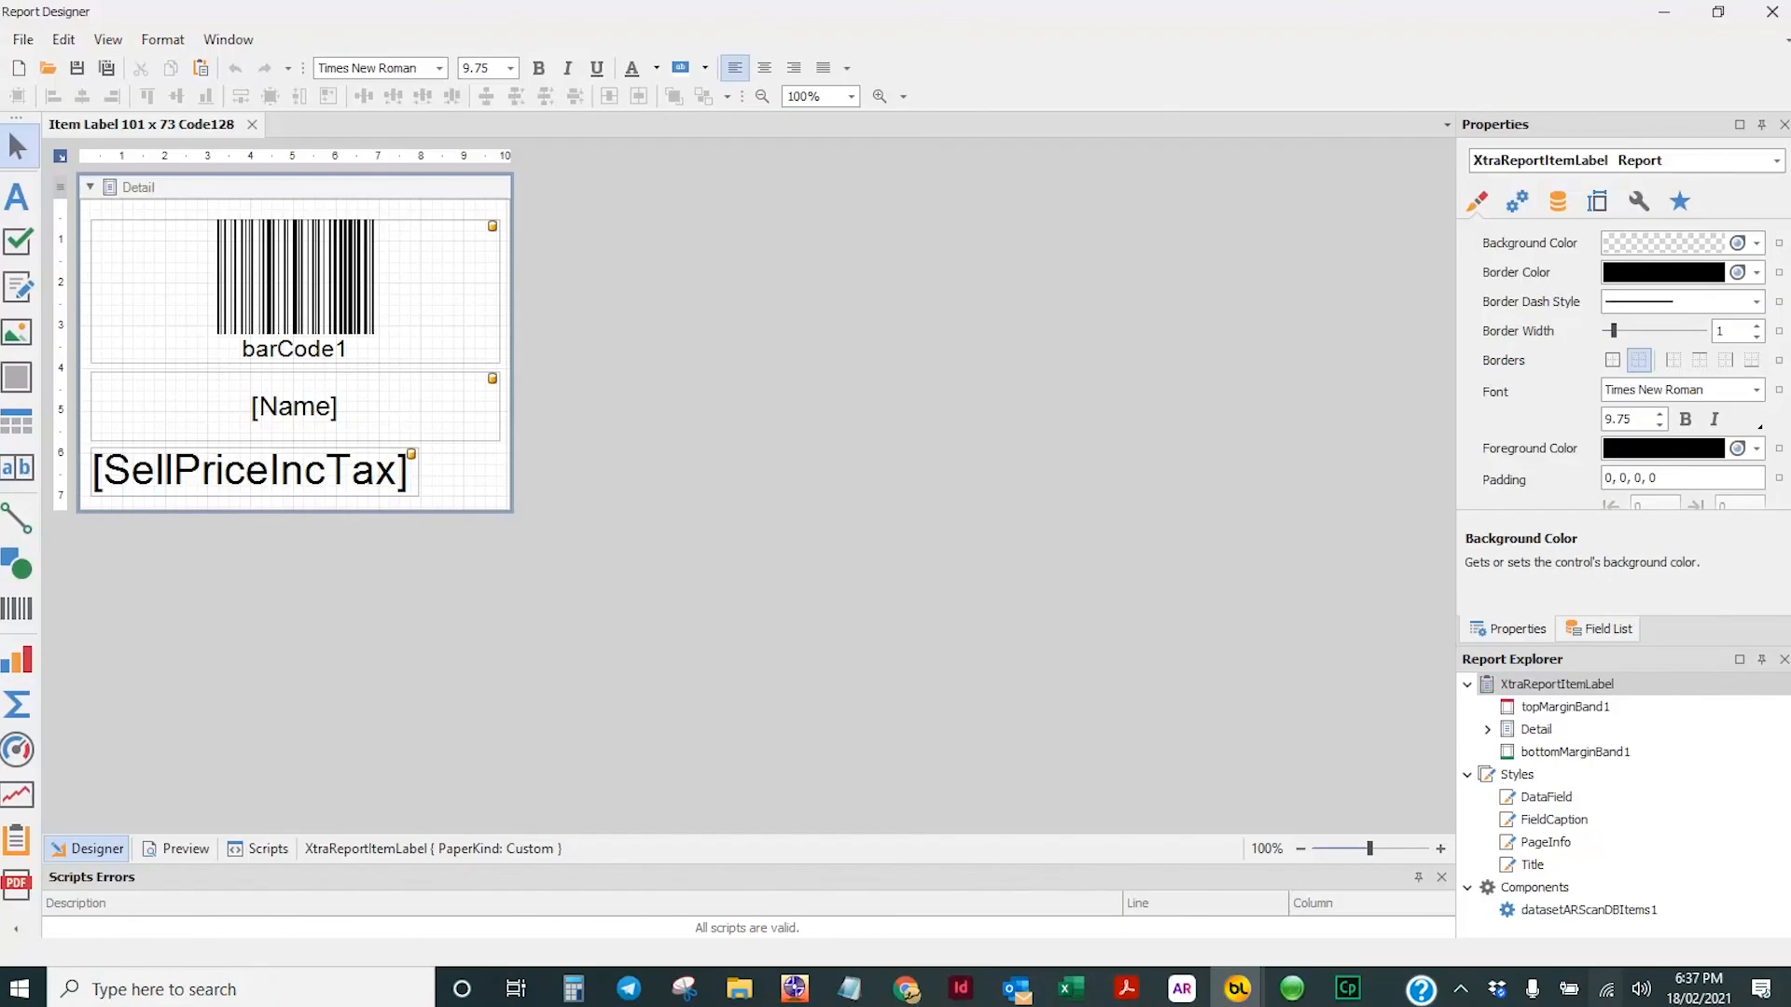
left_click(254, 471)
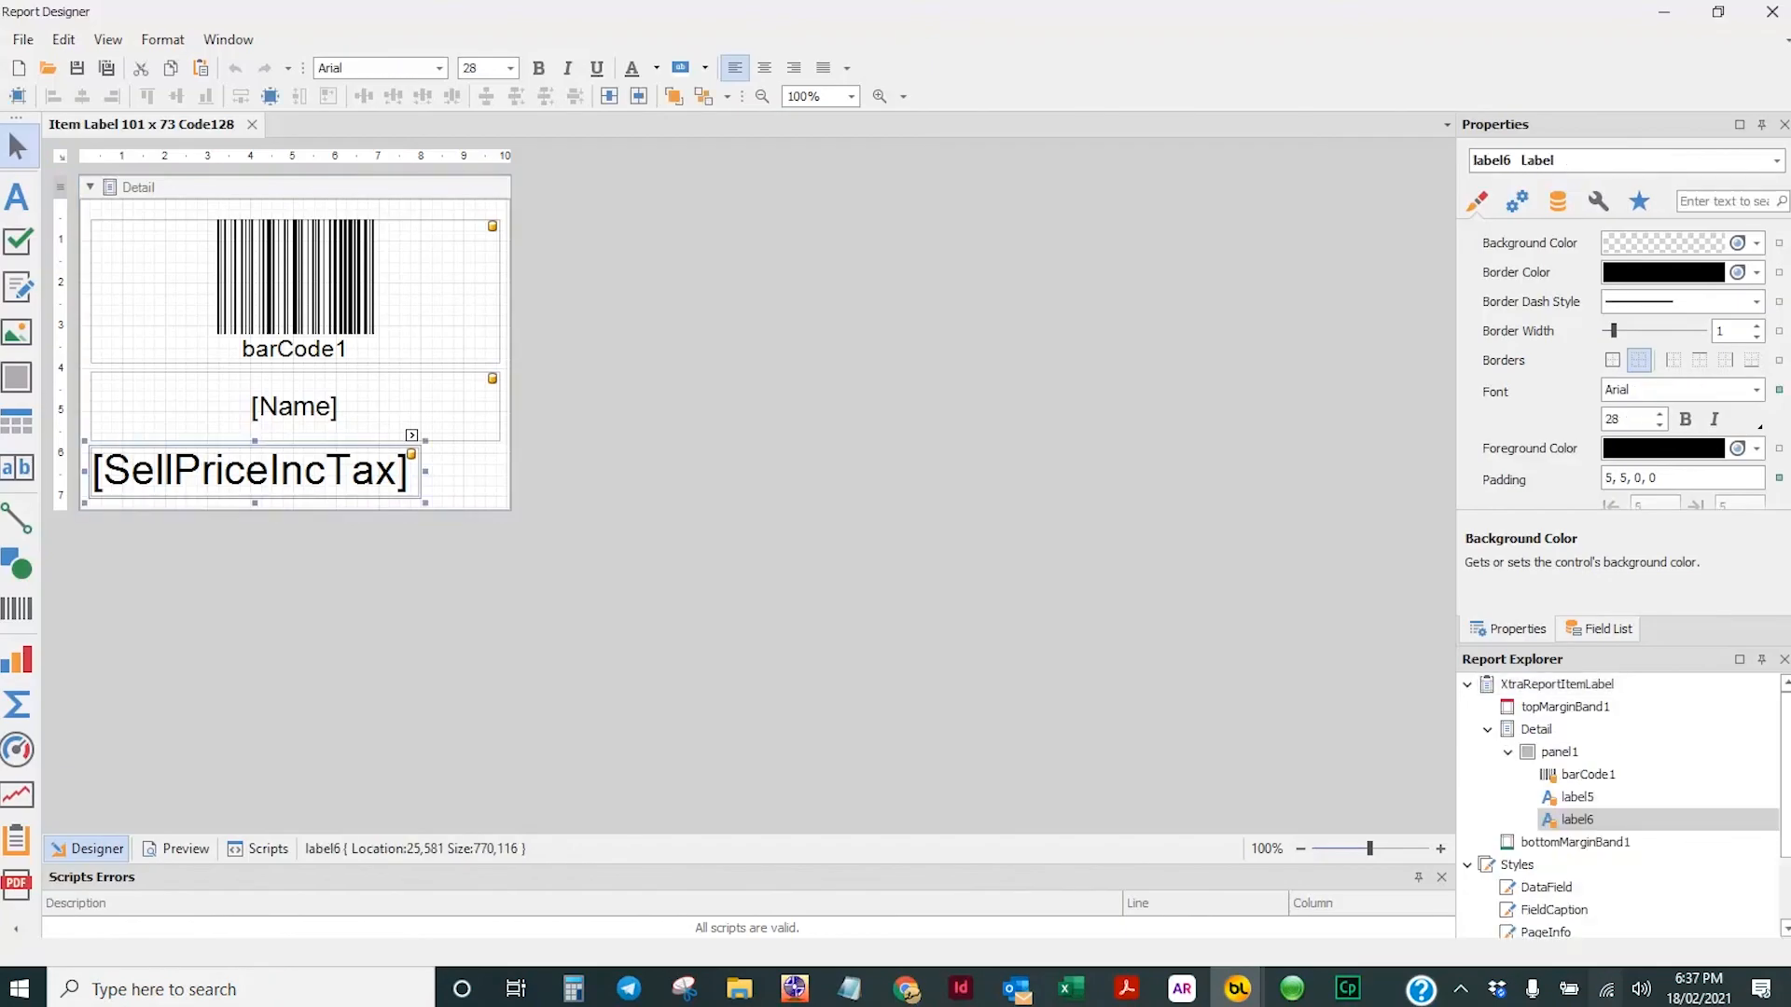
left_click_drag(425, 504, 286, 506)
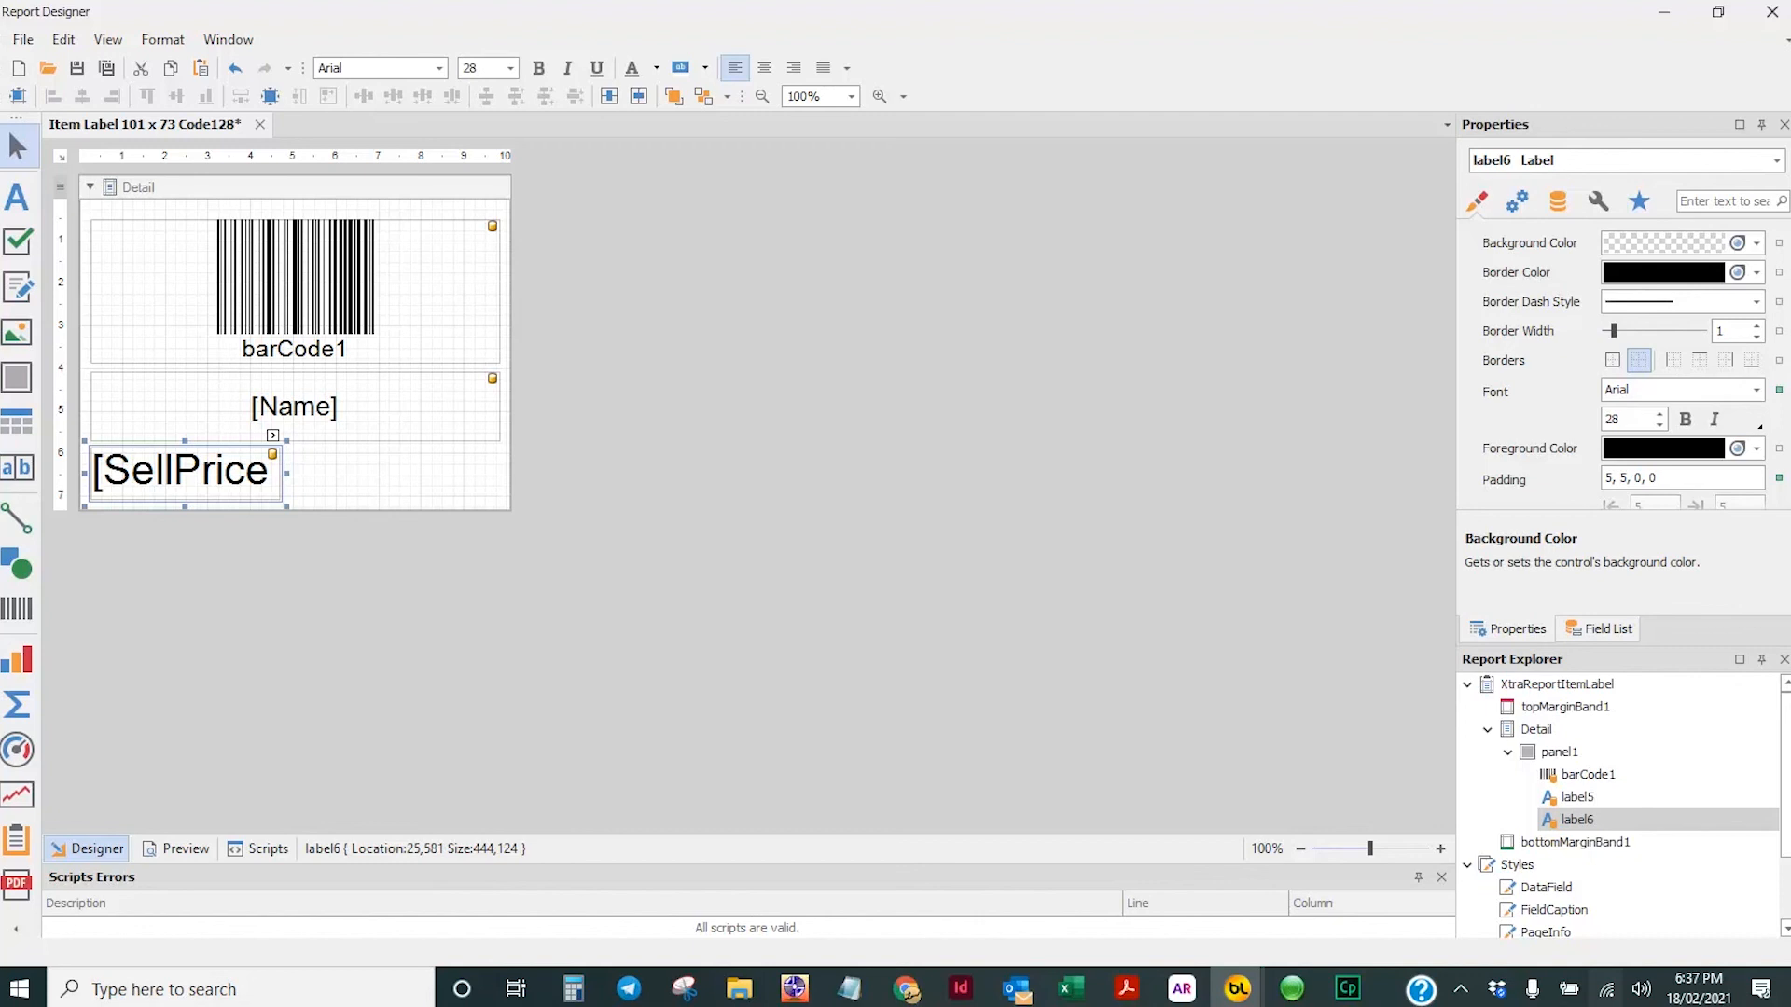
left_click(294, 291)
left_click_drag(506, 370, 495, 317)
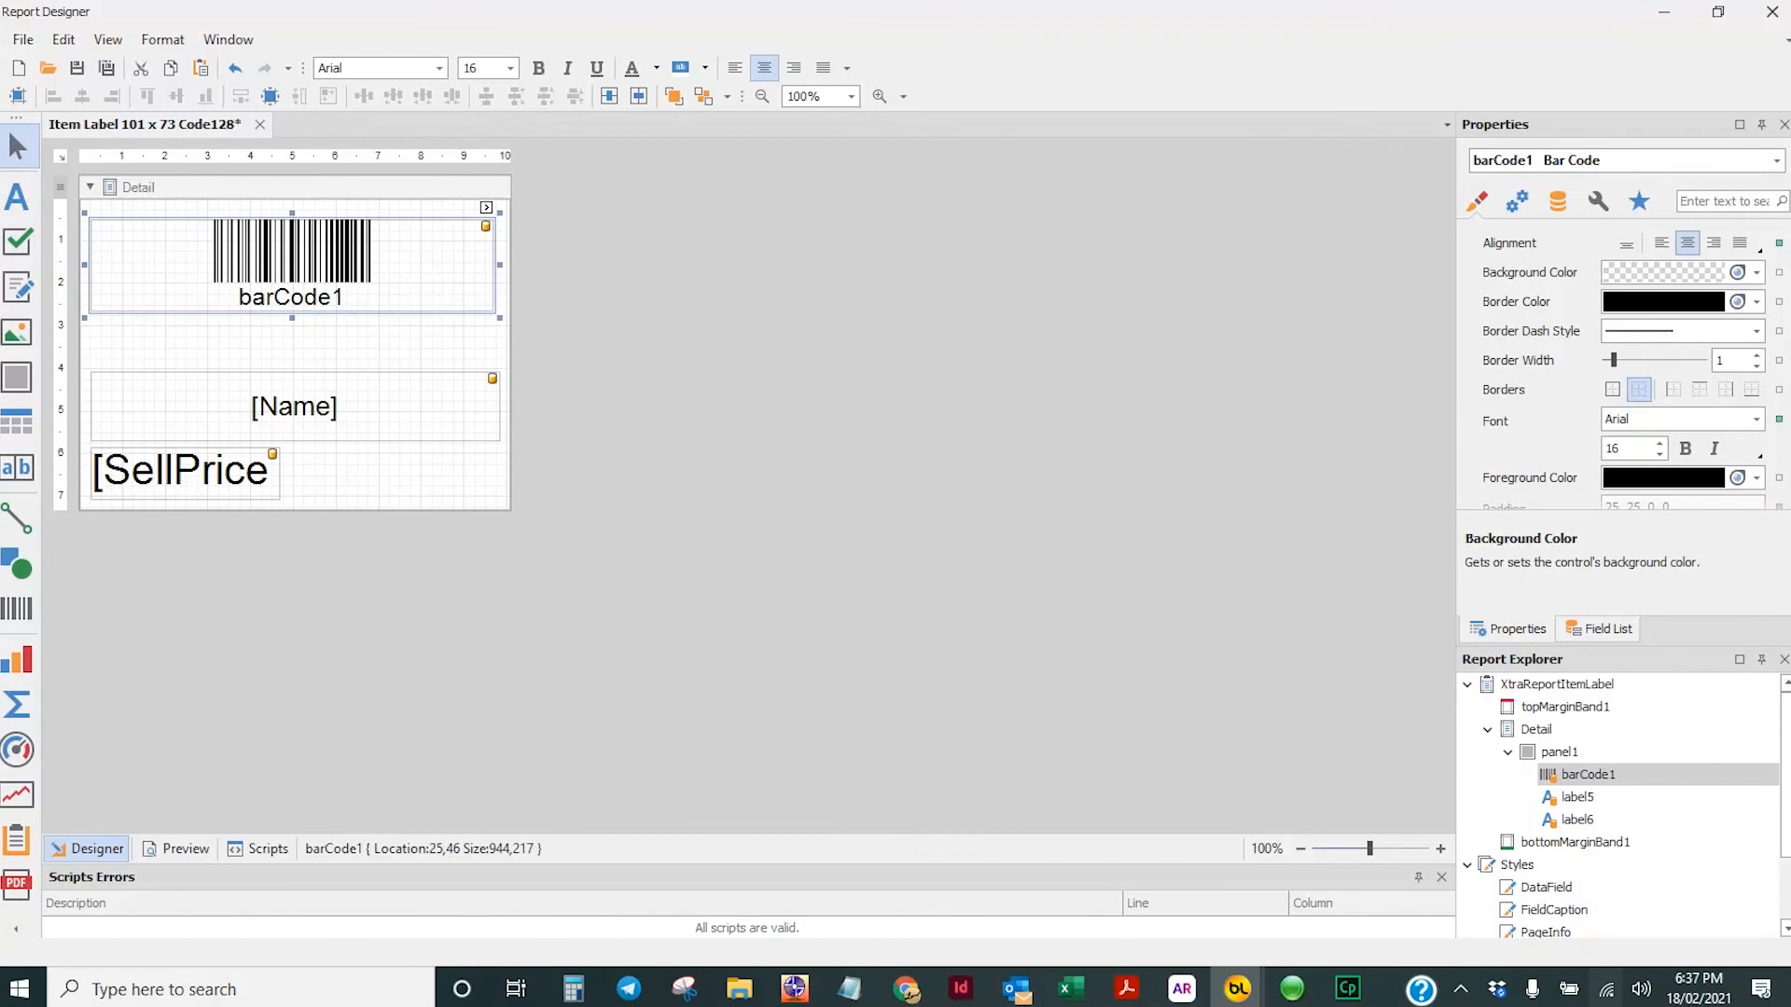
left_click(293, 407)
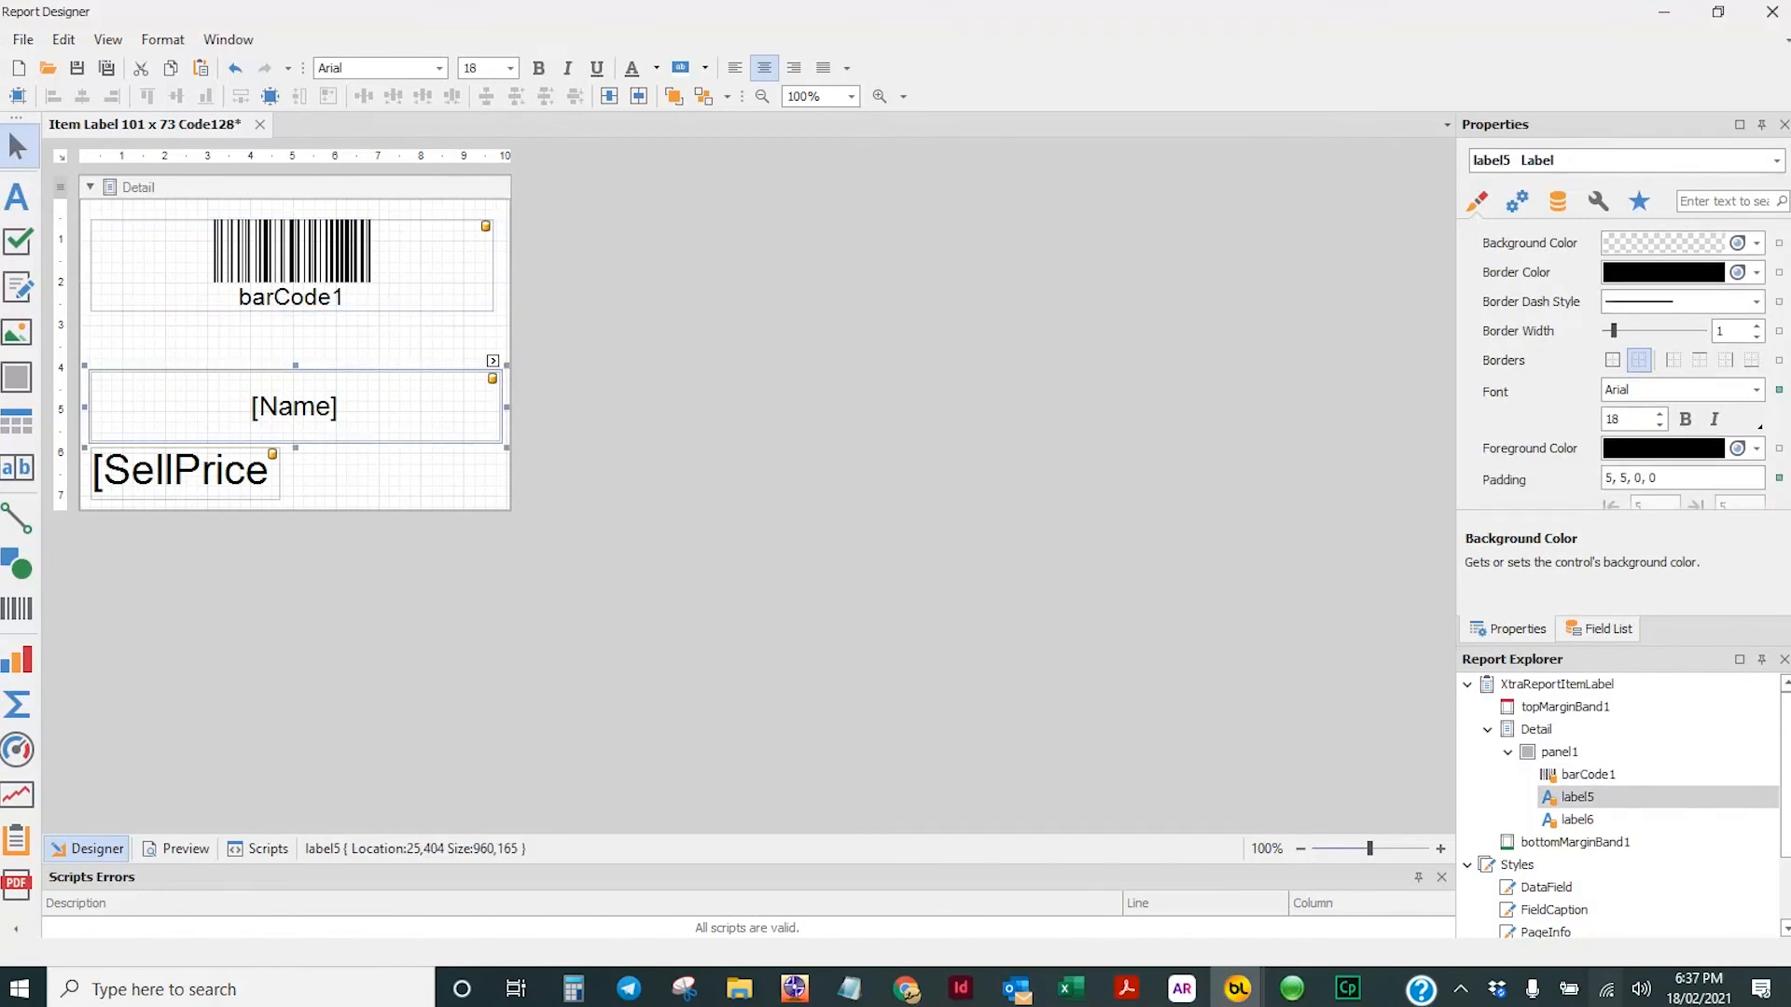
Bring up the option to save the label design under a new name, cancel it, and close the report designer.
left_click(23, 40)
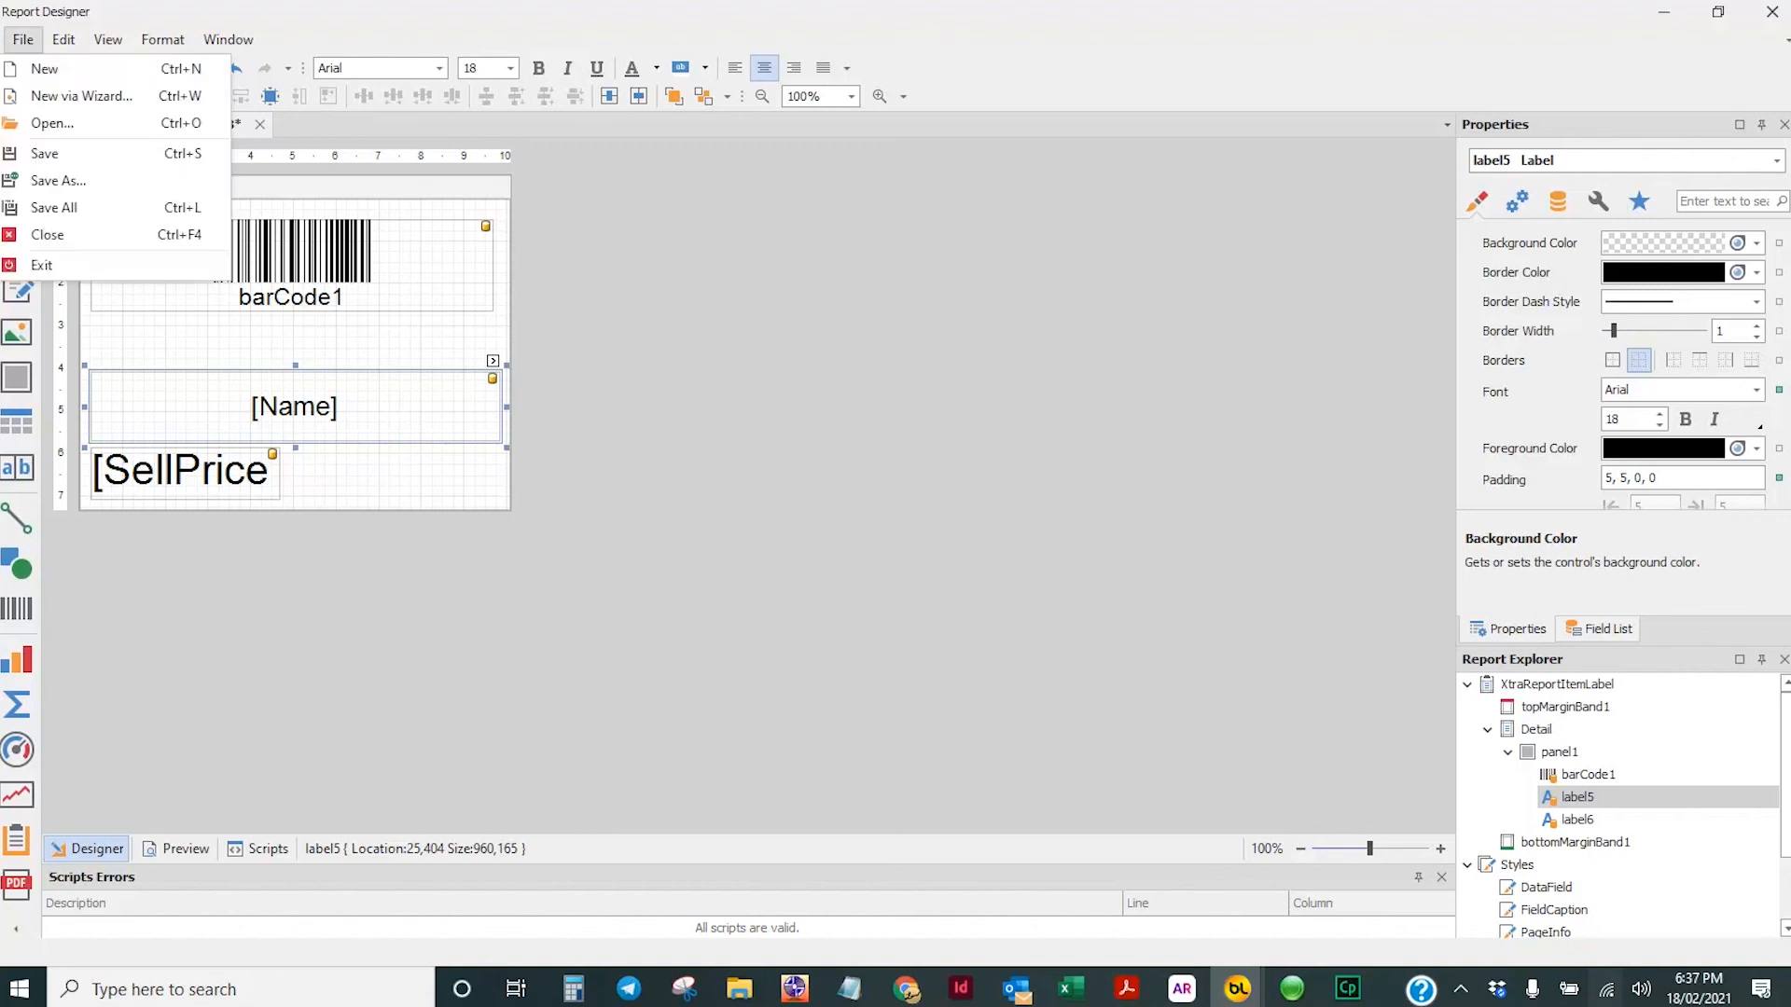
left_click(58, 181)
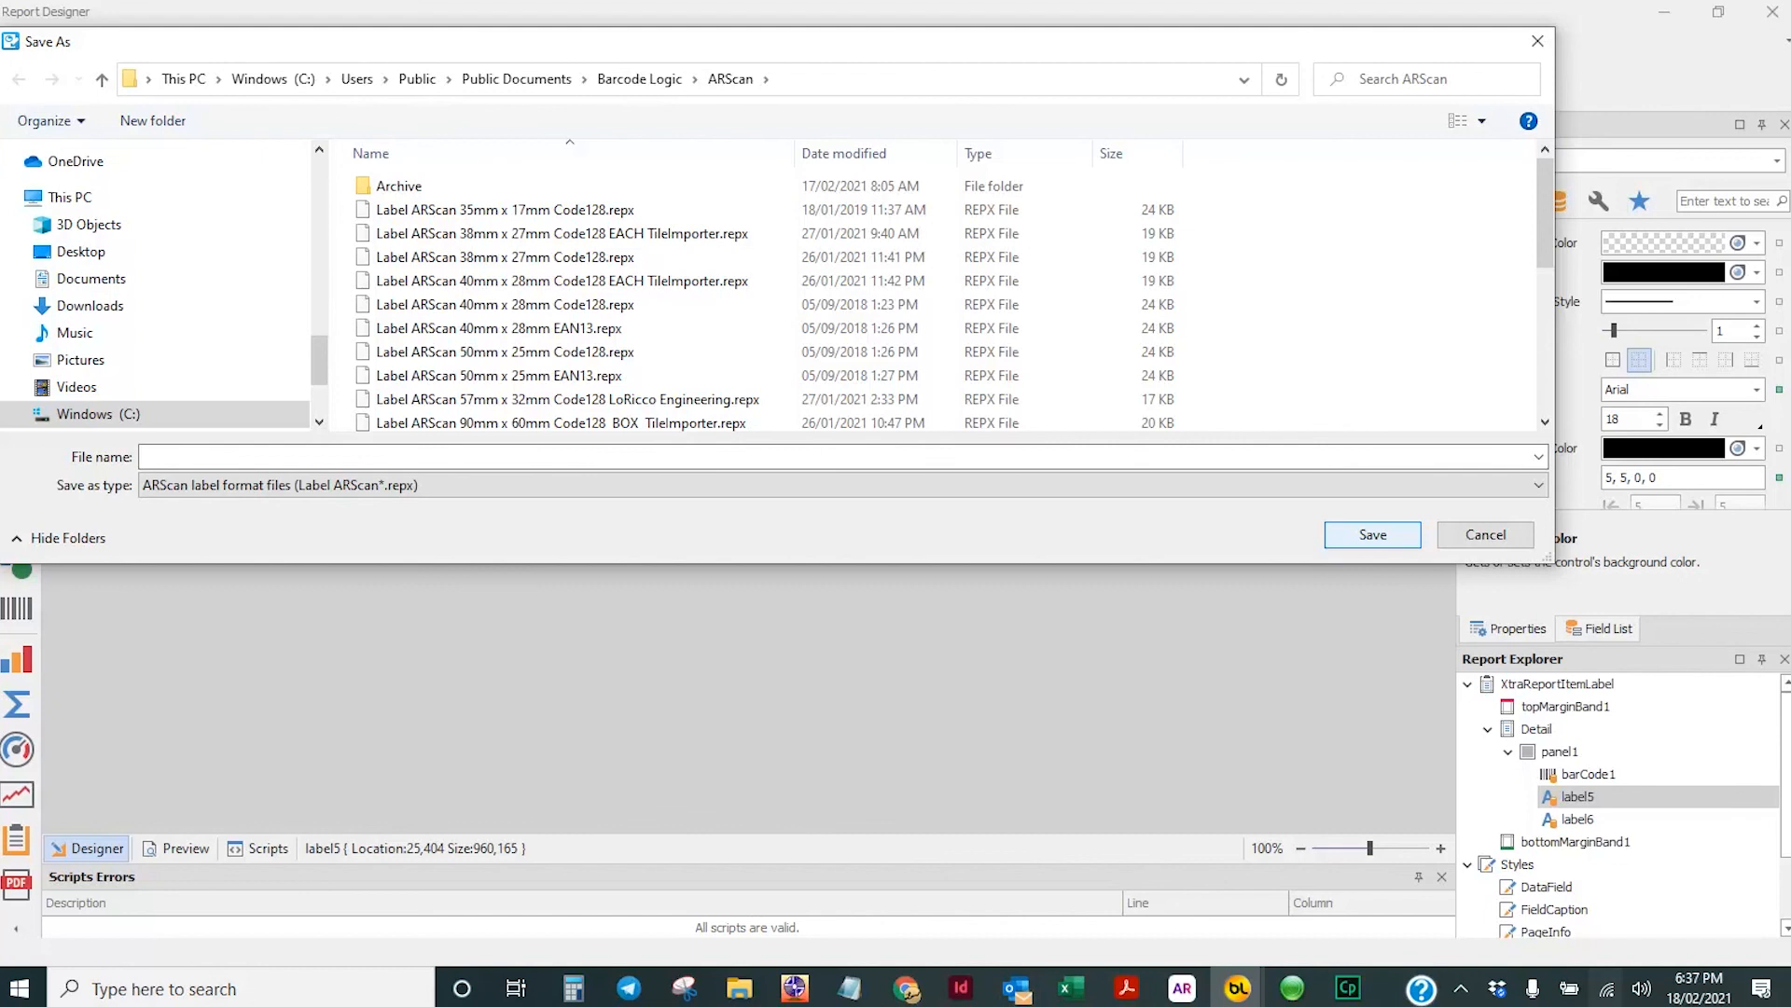
key("Escape")
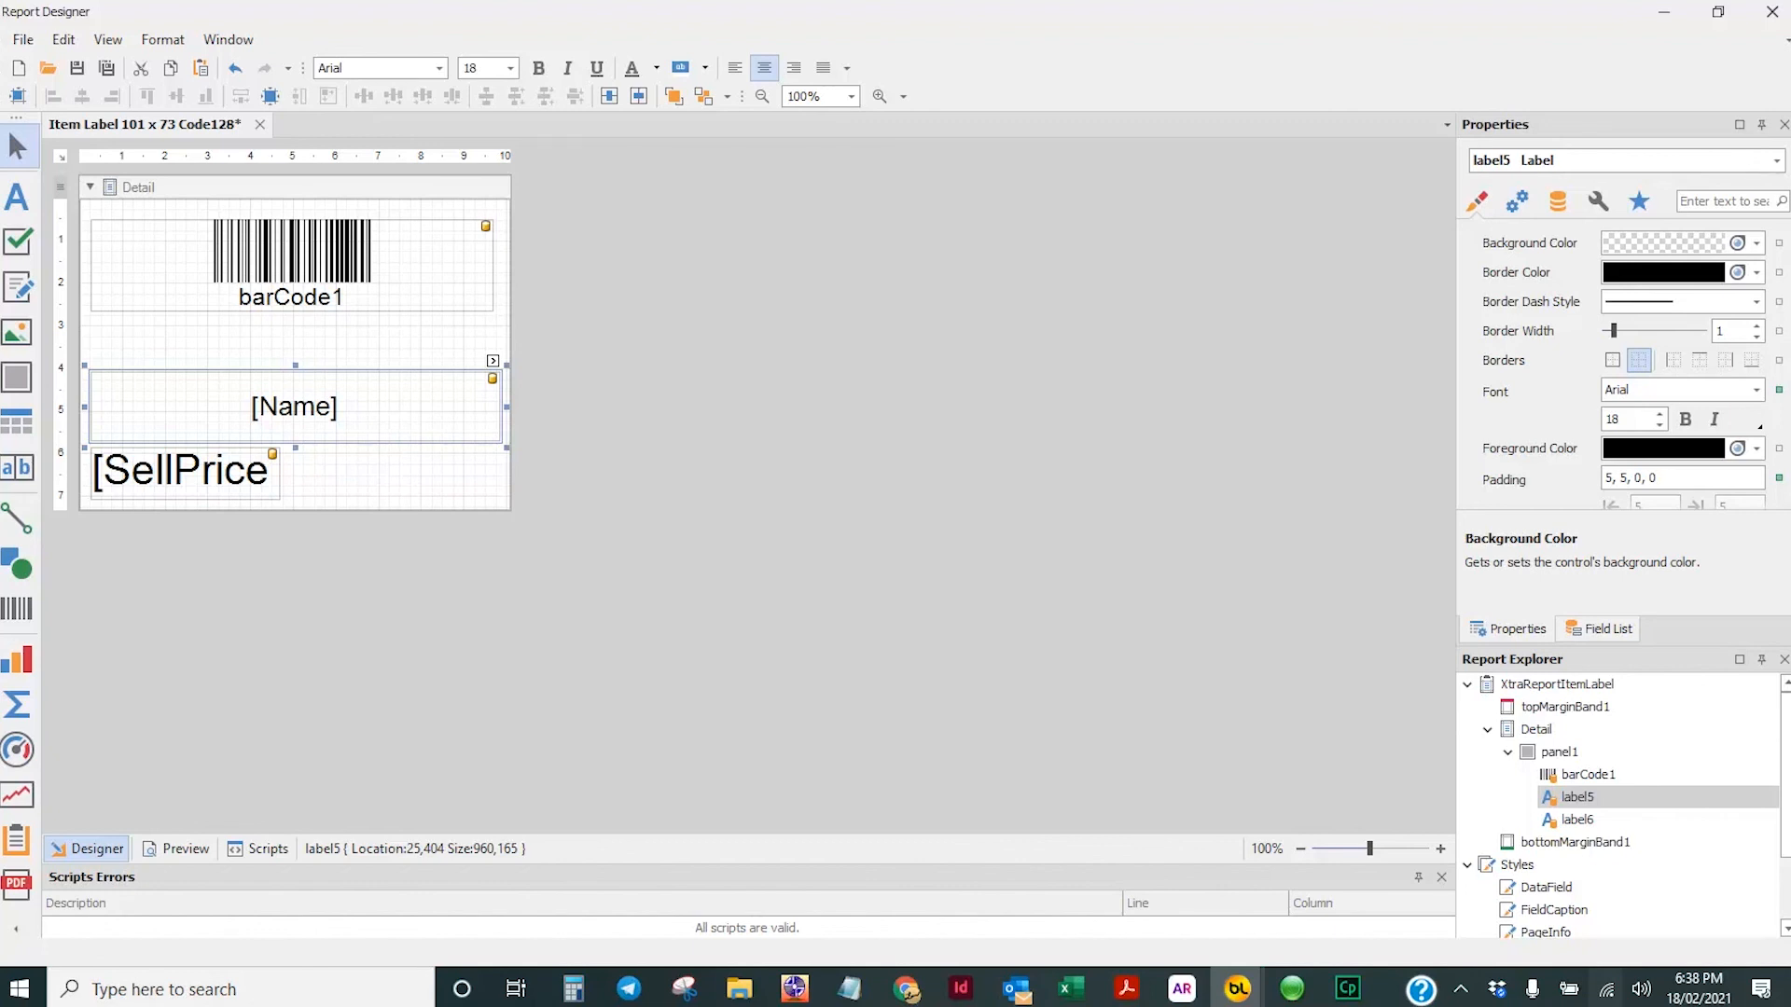
key("alt+F4")
key("Return")
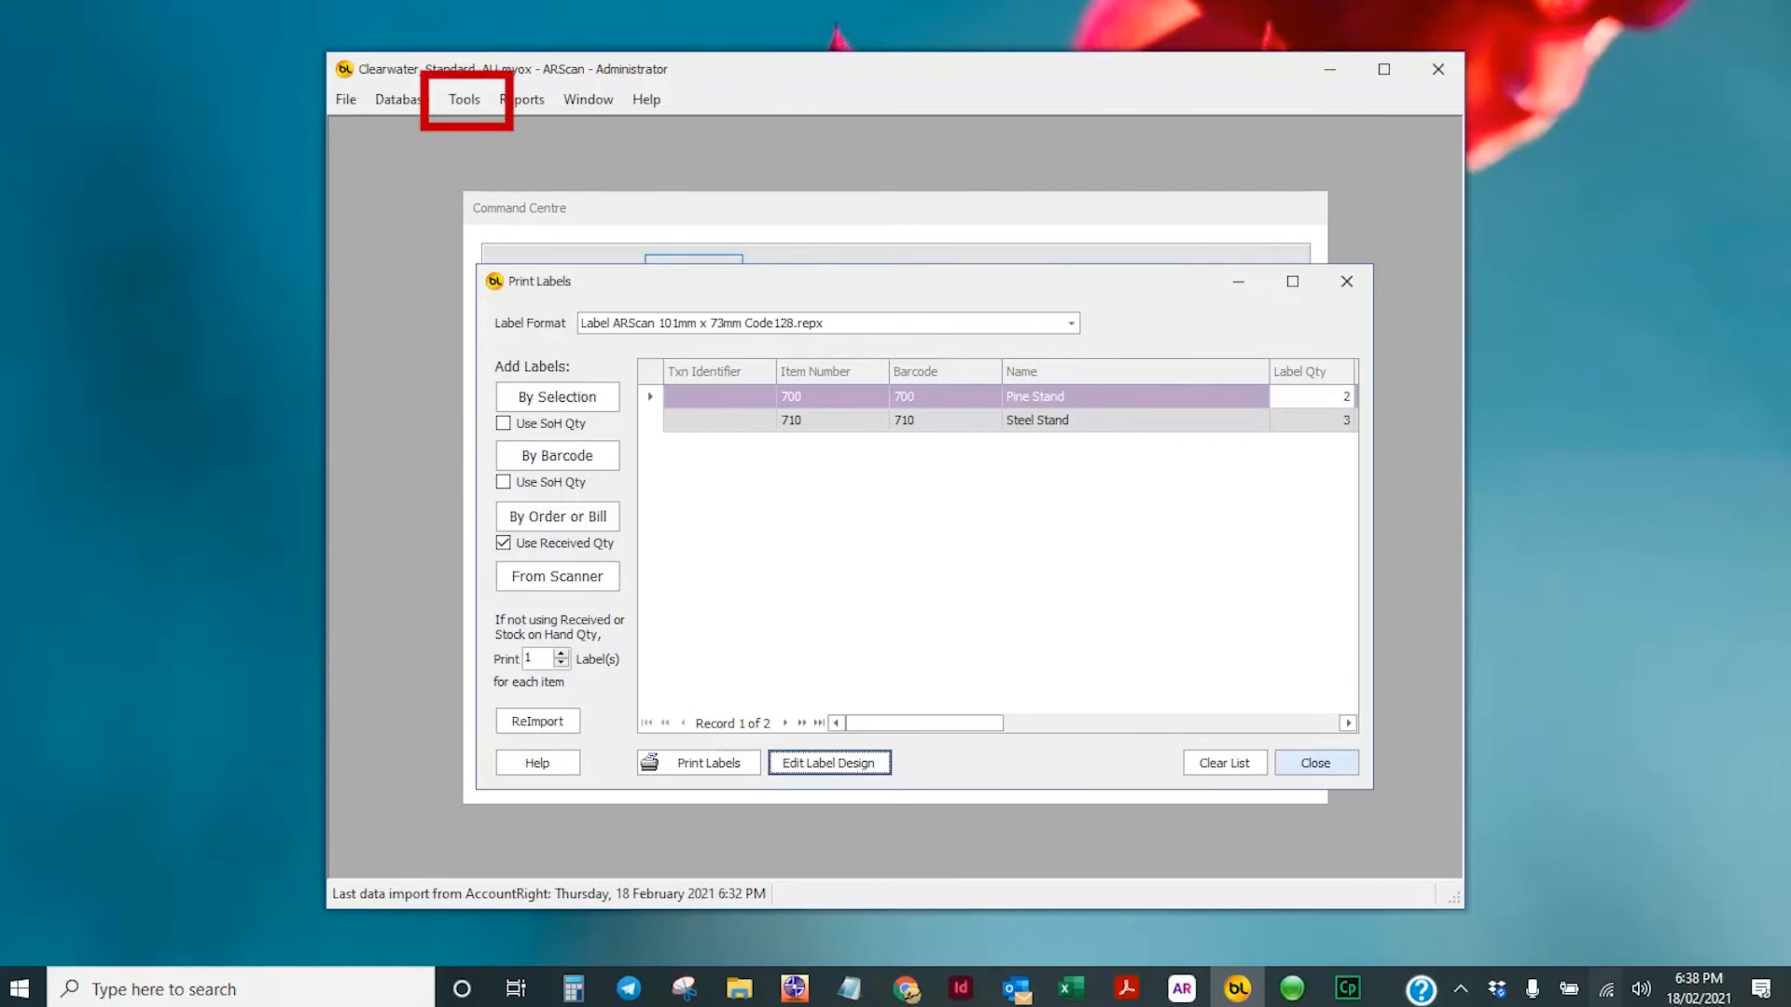
Check where custom label format files can be imported and close the label printing window.
left_click(464, 100)
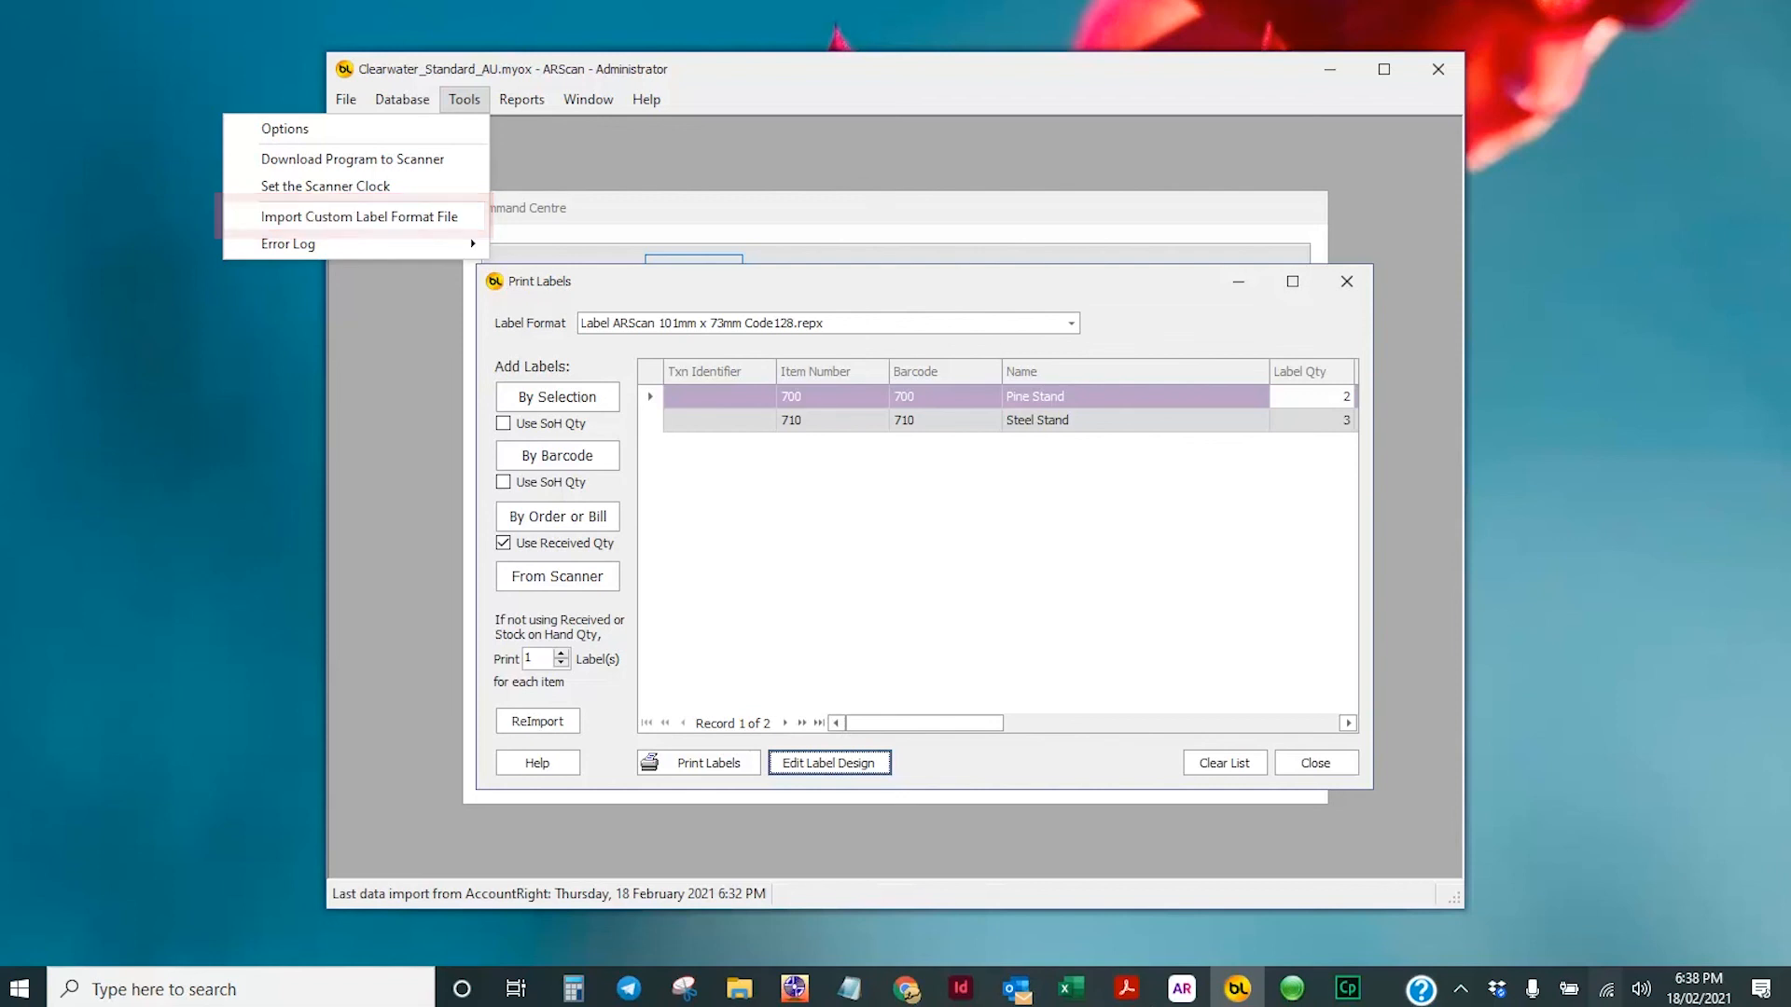
key("Escape")
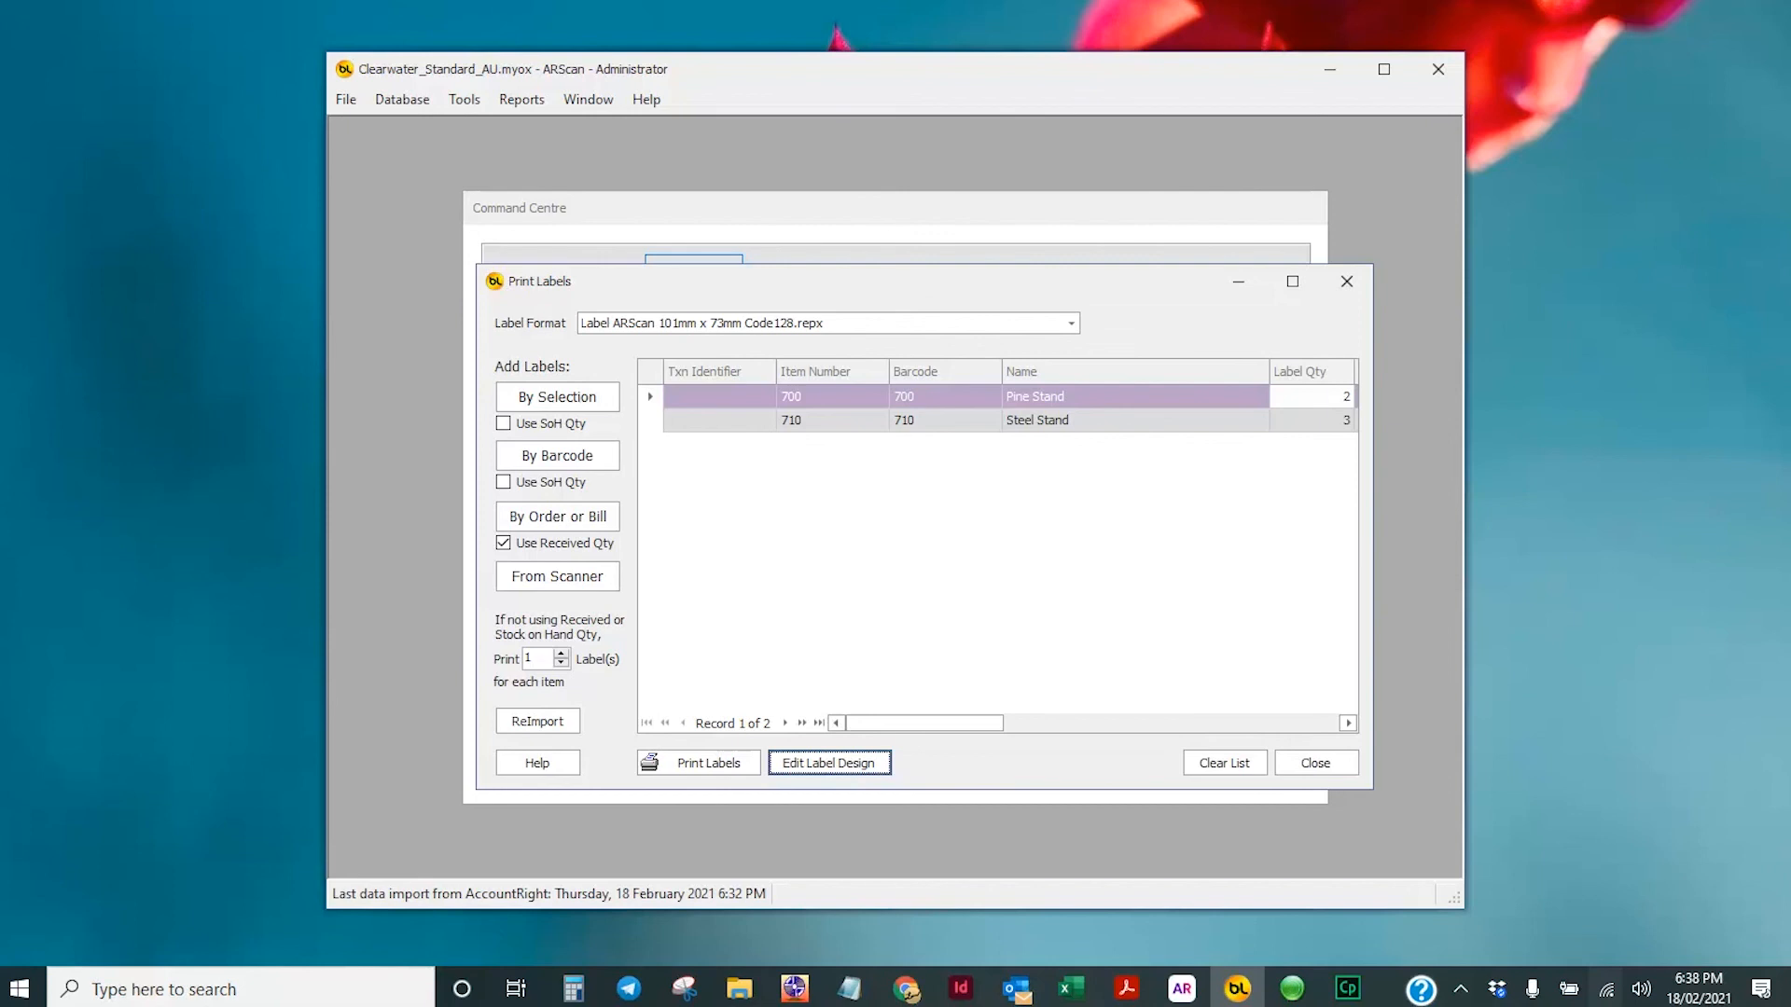
key("Escape")
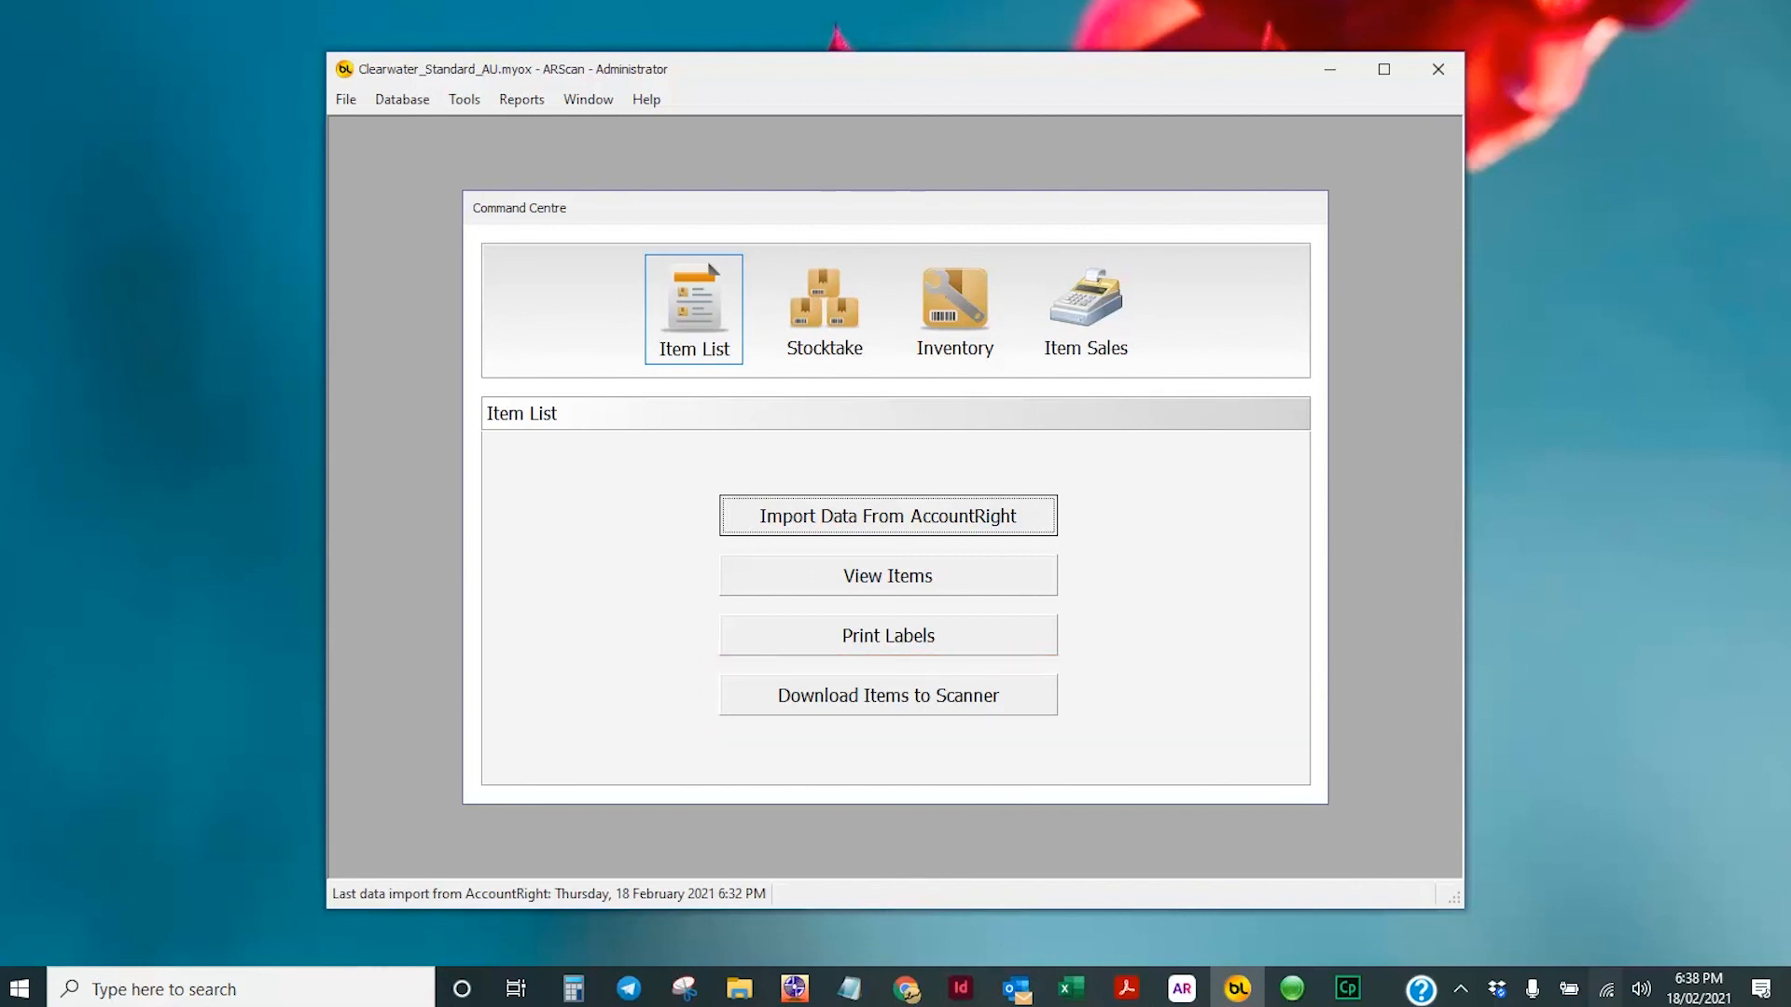
Try to download the items to the scanner and dismiss the resulting message.
left_click(888, 695)
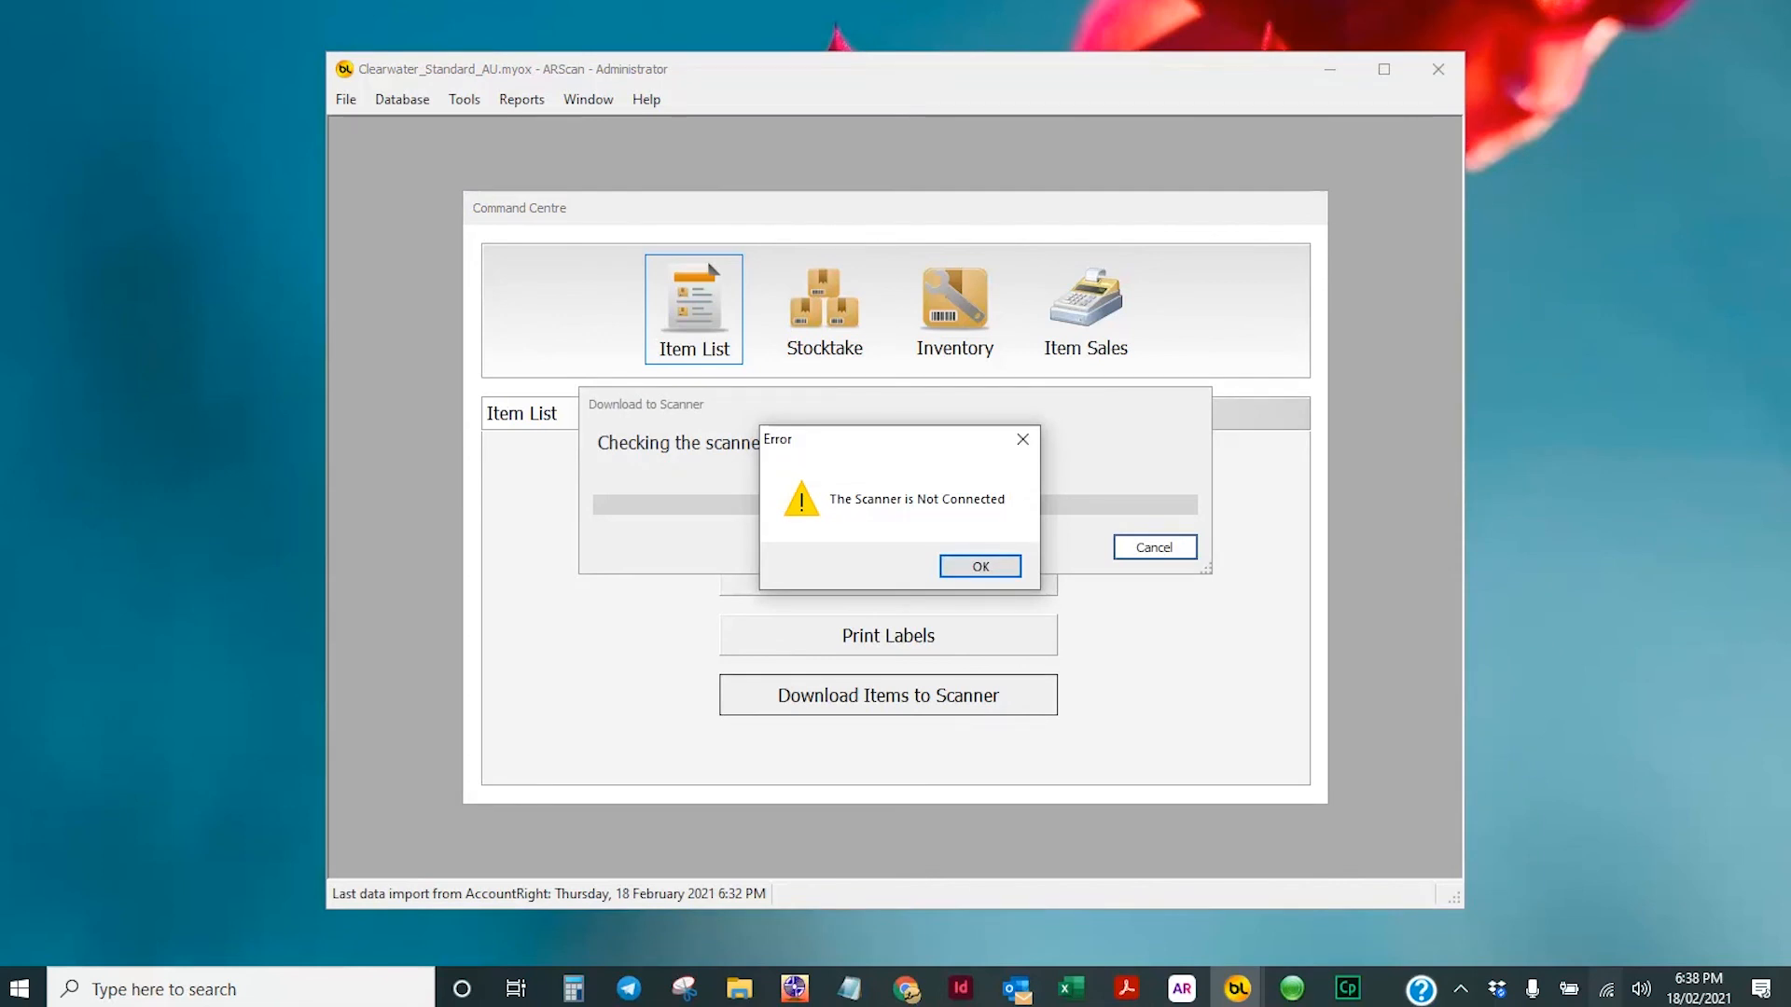
key("Return")
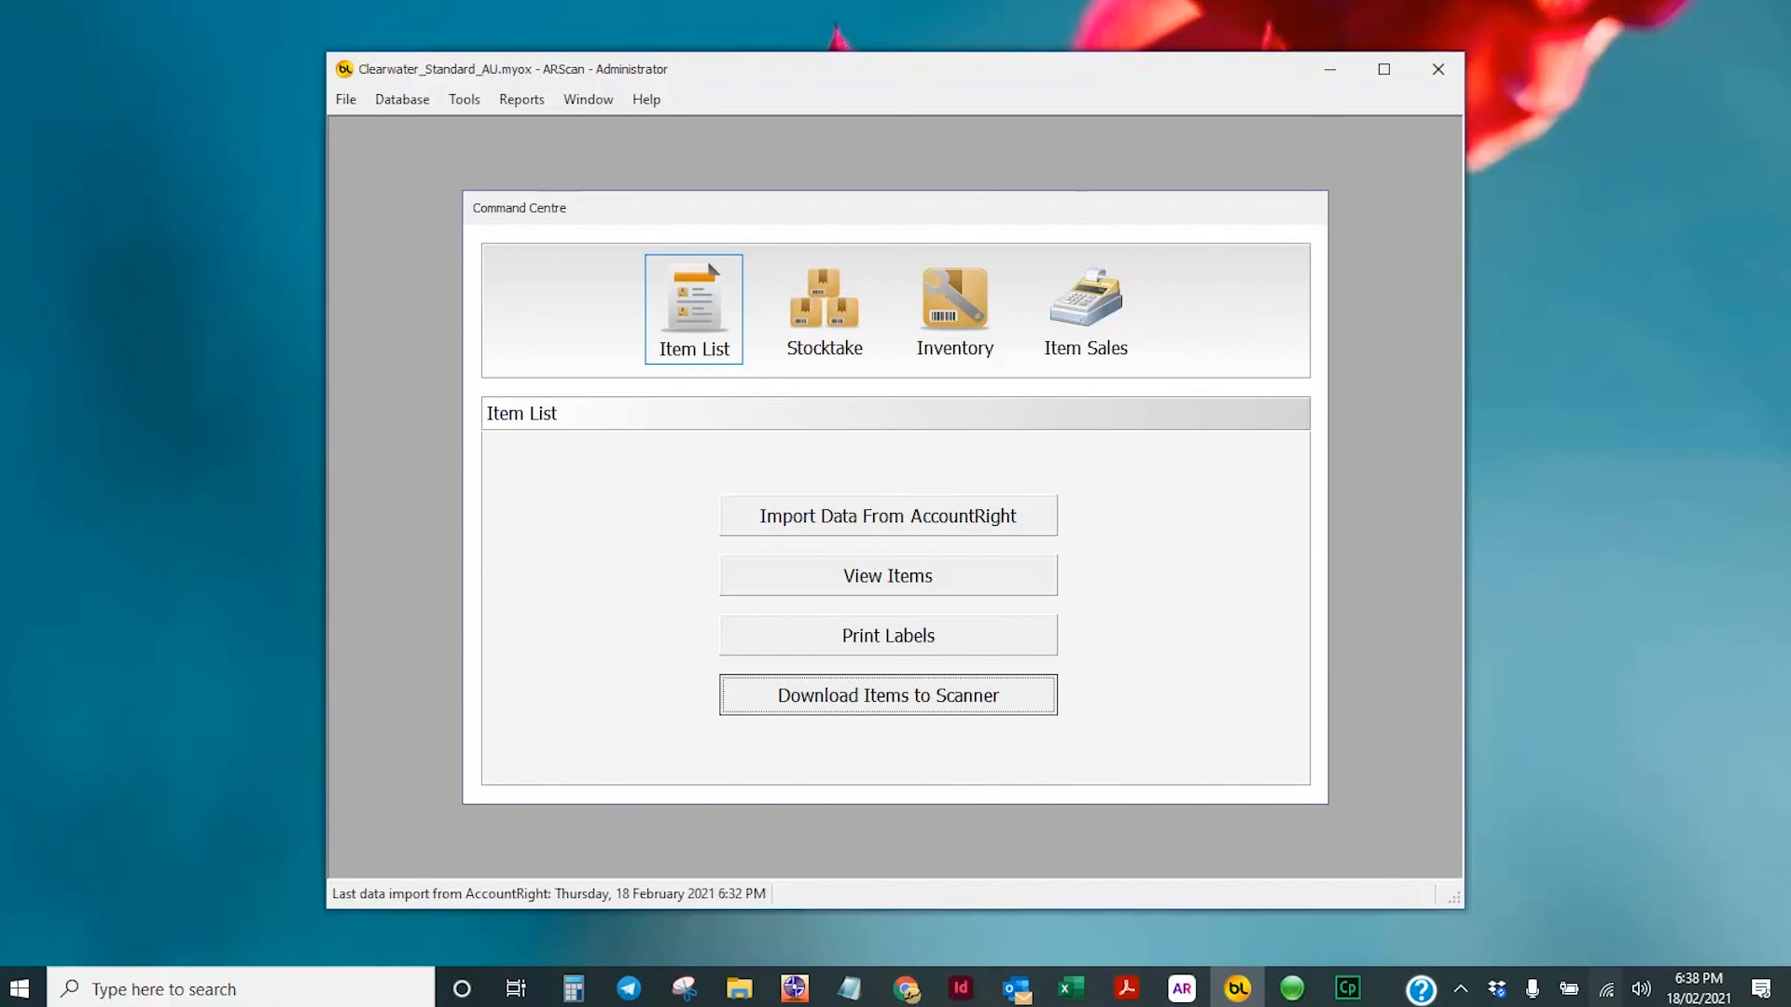
Dismiss the Windows Mobile device window on the laptop, download the items to the connected scanner, and acknowledge the message.
key("alt+Tab")
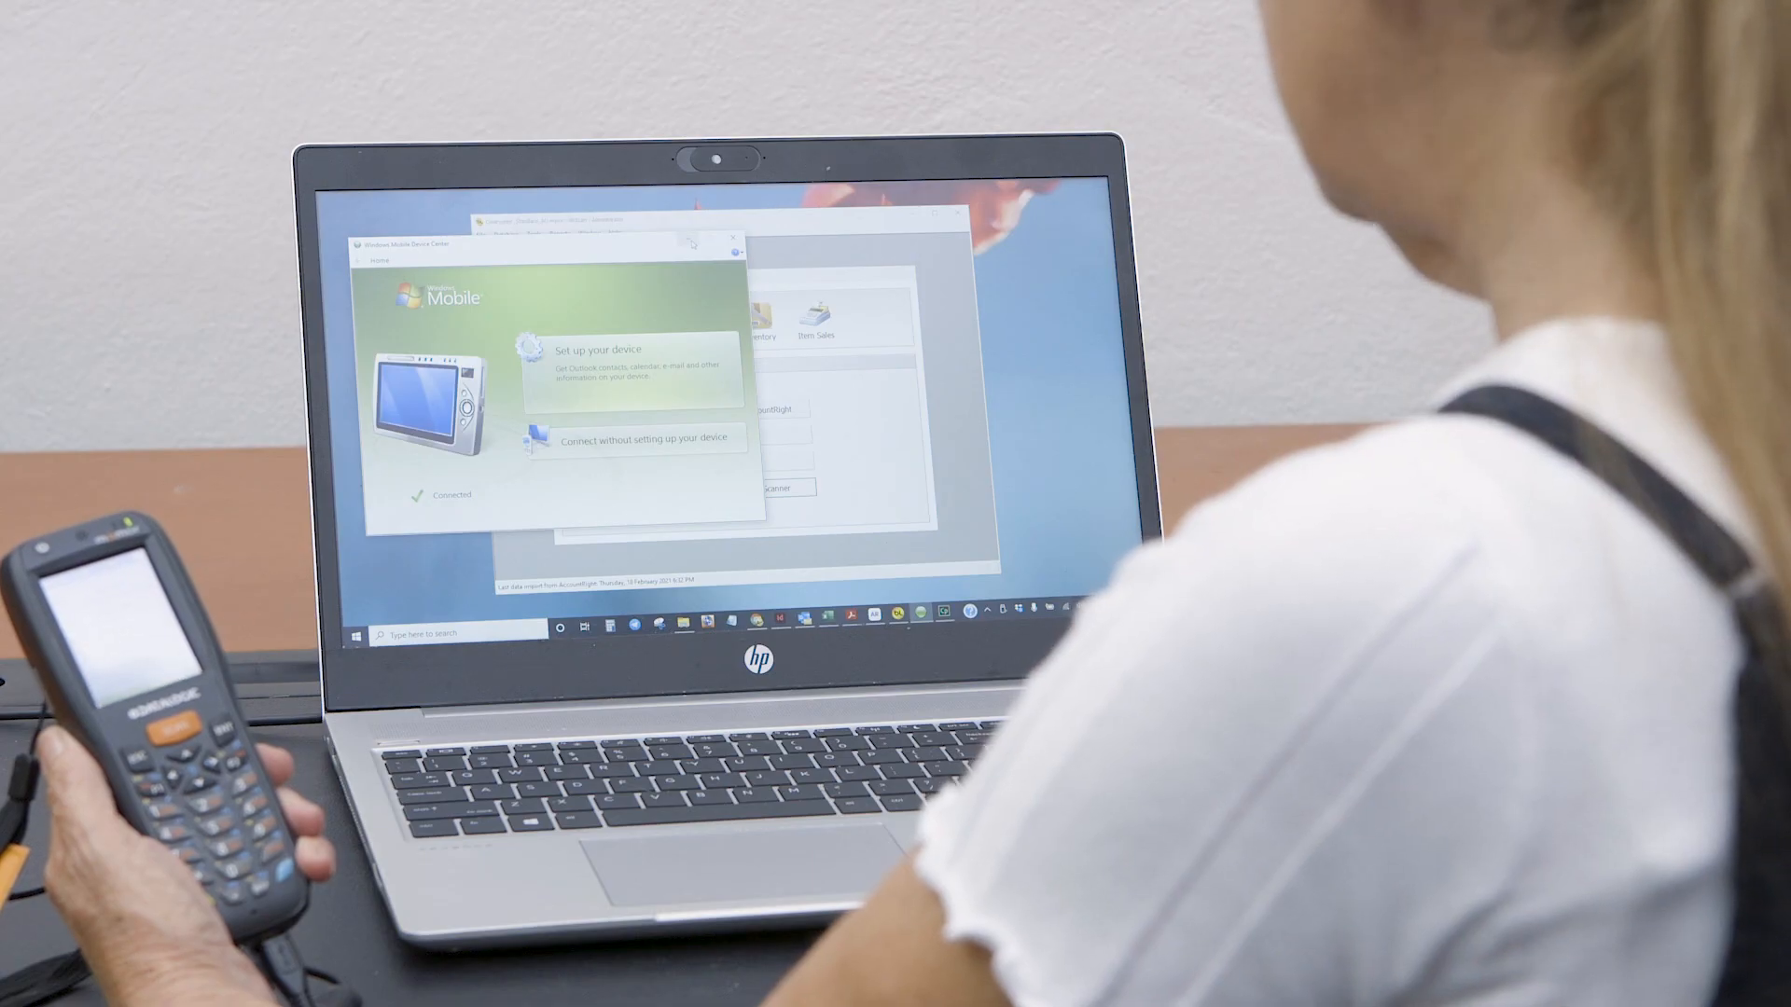
left_click(691, 245)
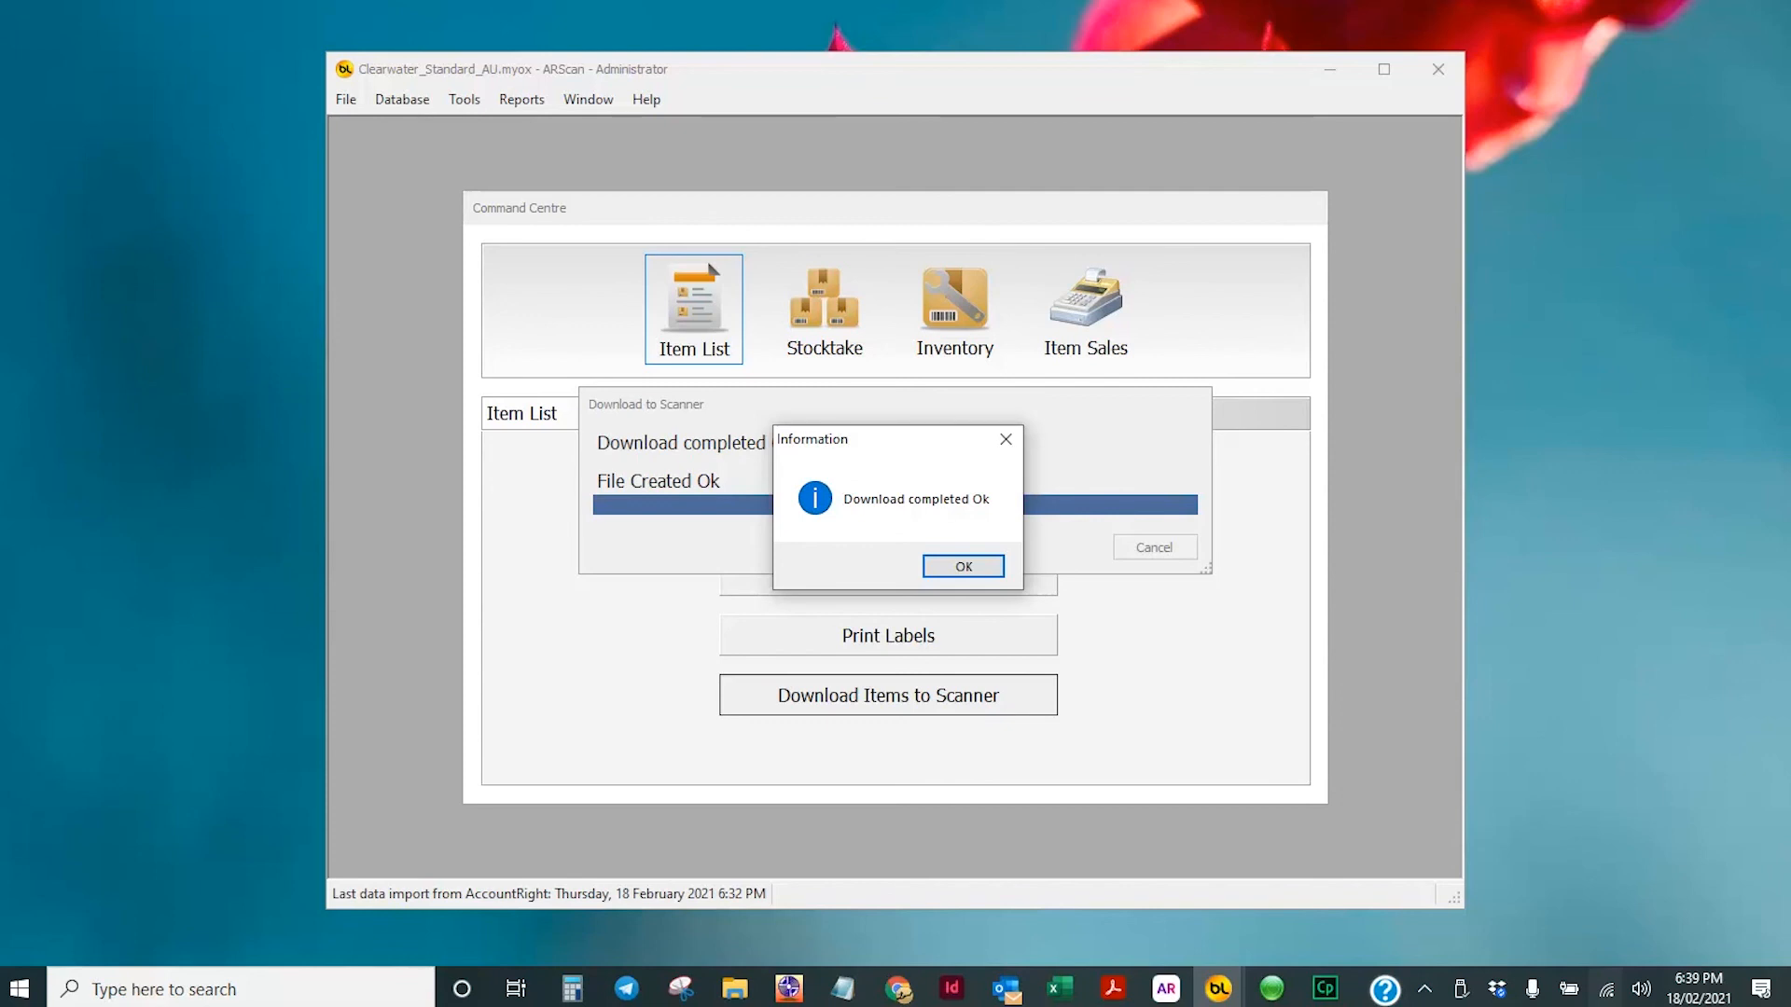
key("Return")
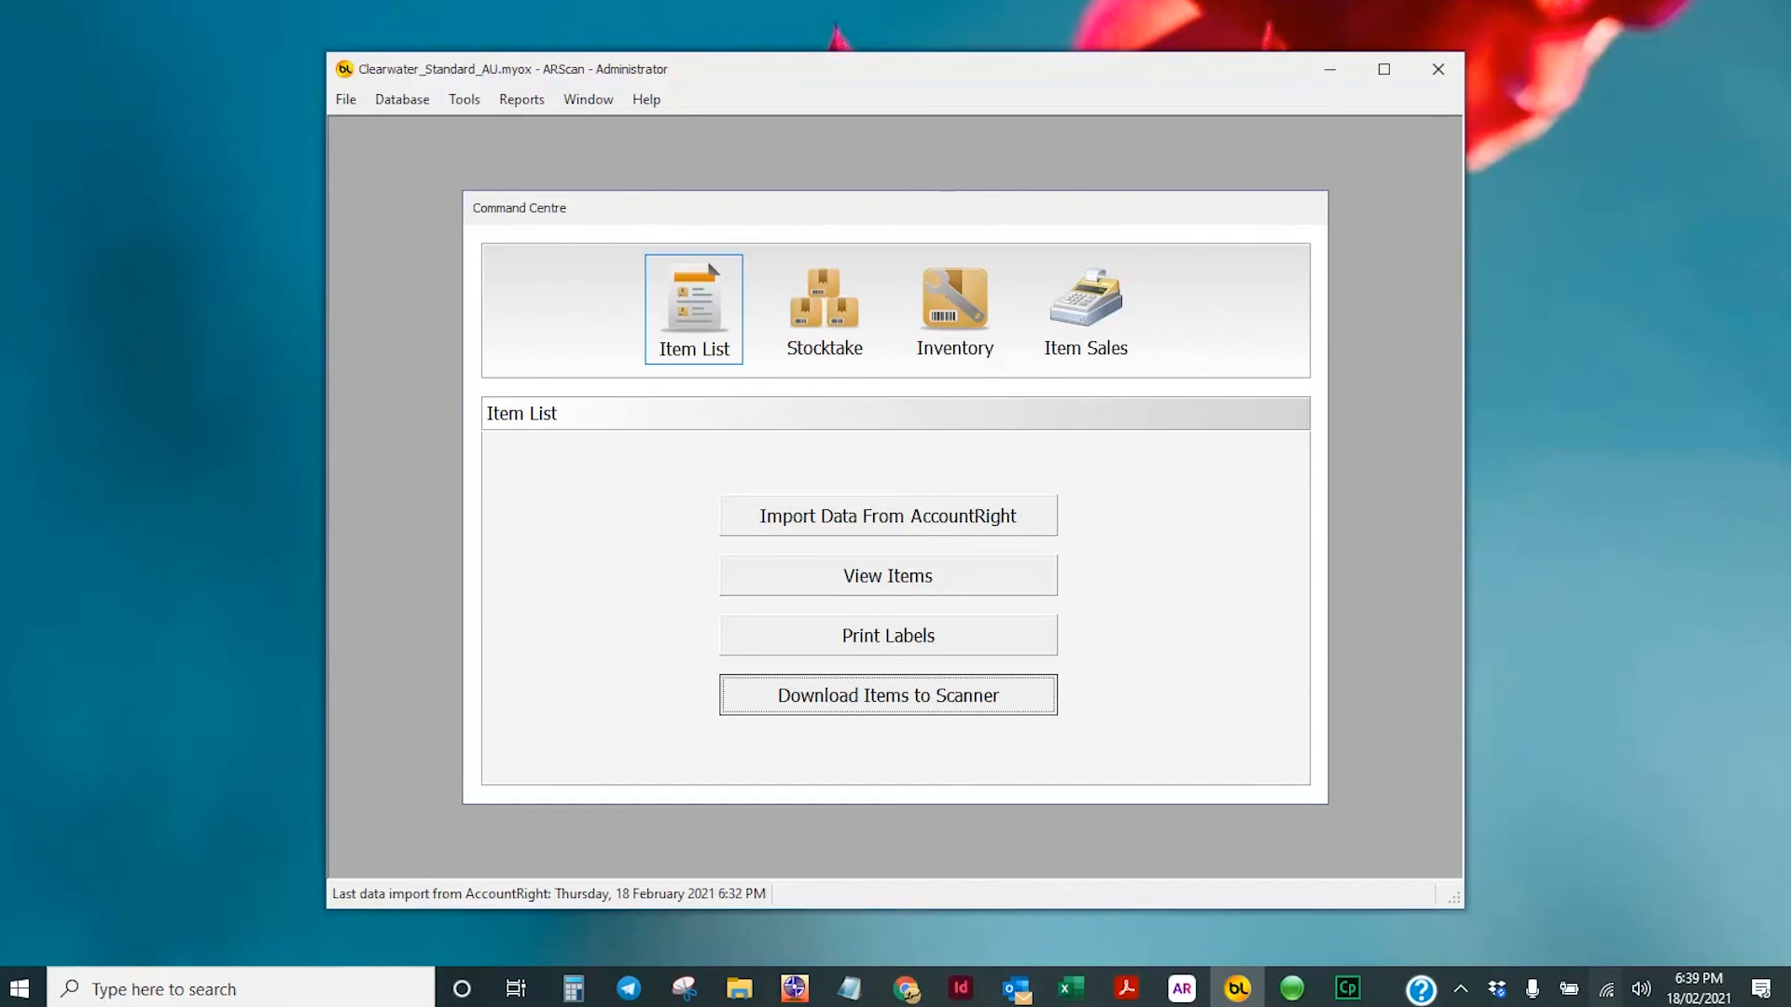